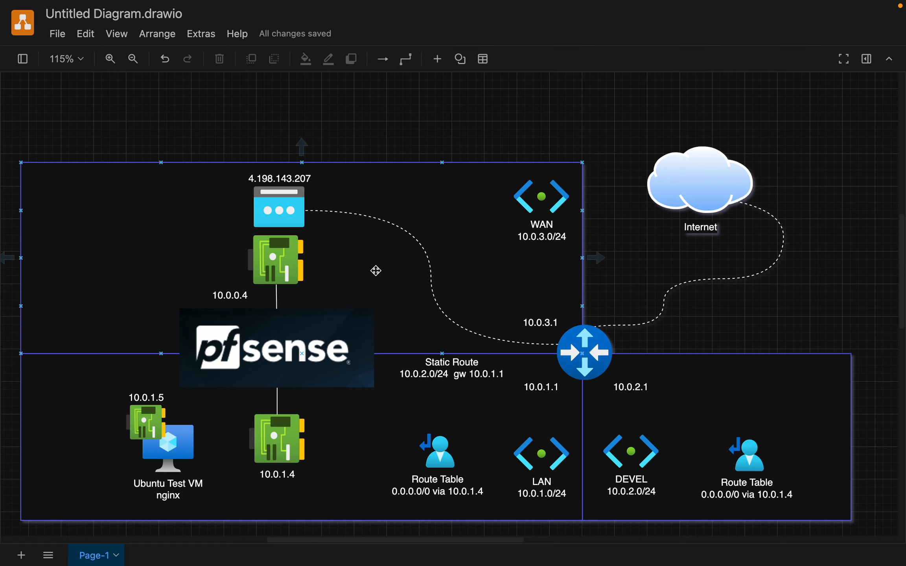
Switch to the Azure portal in Safari and open the address space settings of the pfs-vnet virtual network.
key("ctrl+Left")
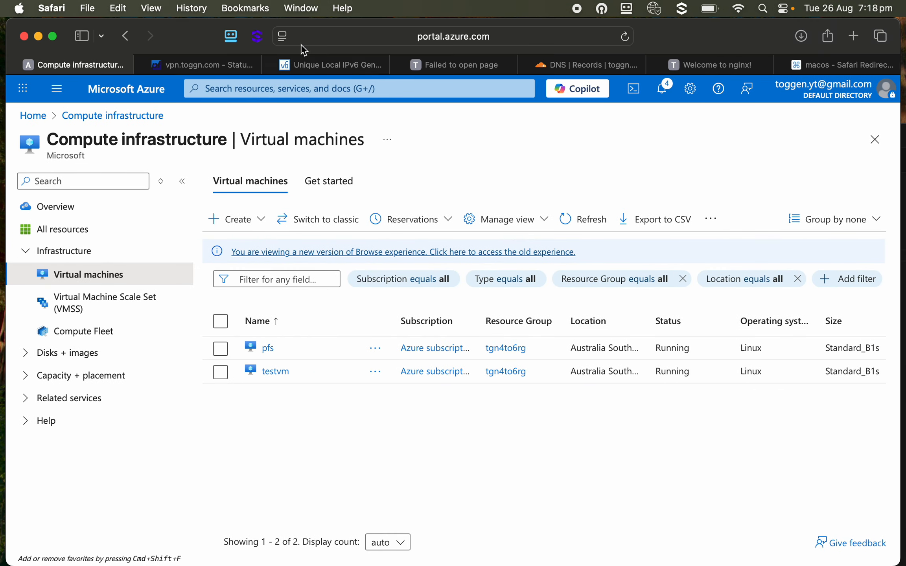
left_click(36, 118)
left_click(341, 191)
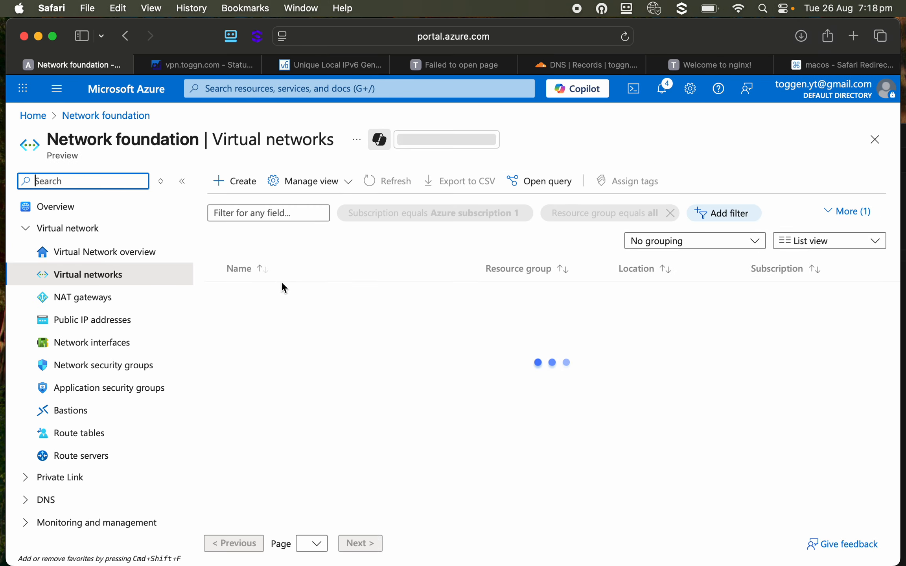
left_click(257, 293)
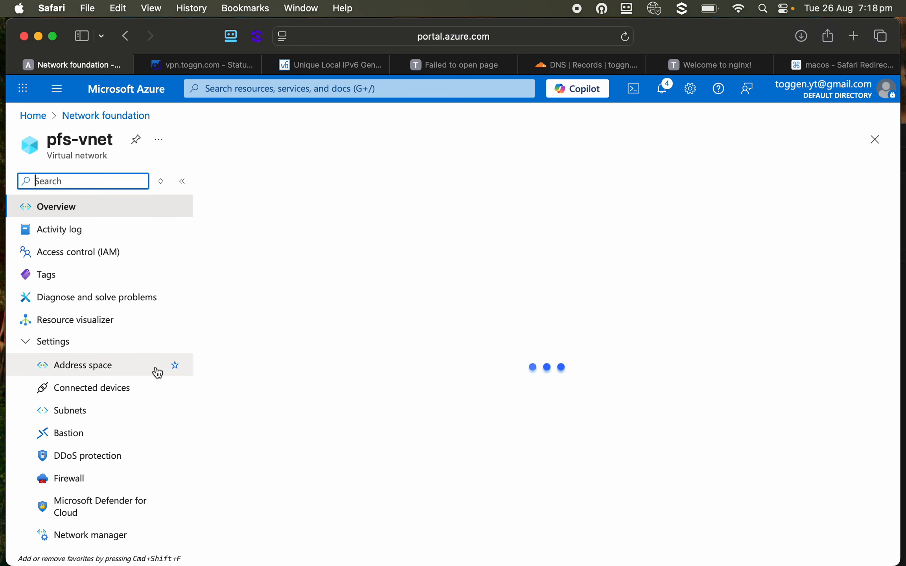
left_click(89, 366)
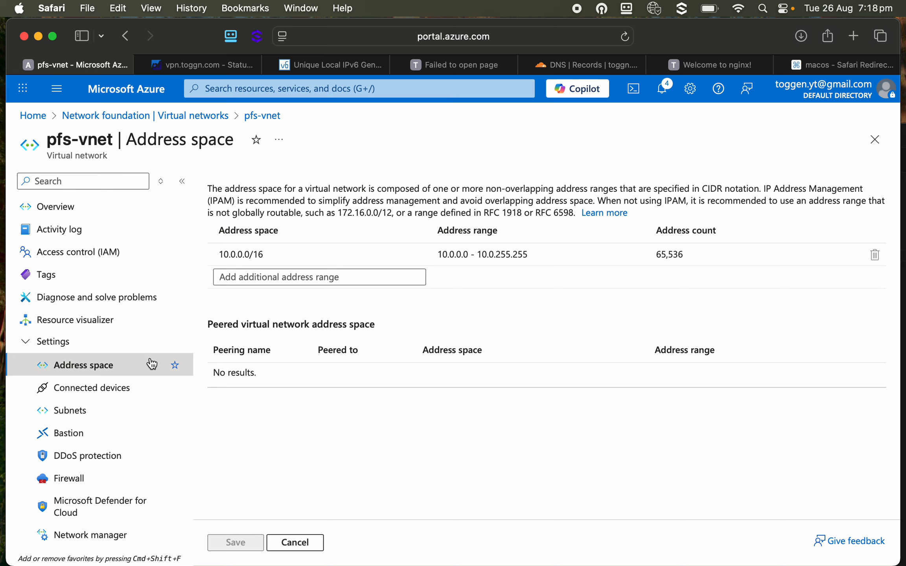
Generate a new random /48 prefix on the Unique Local IPv6 Generator site and copy it.
left_click(471, 71)
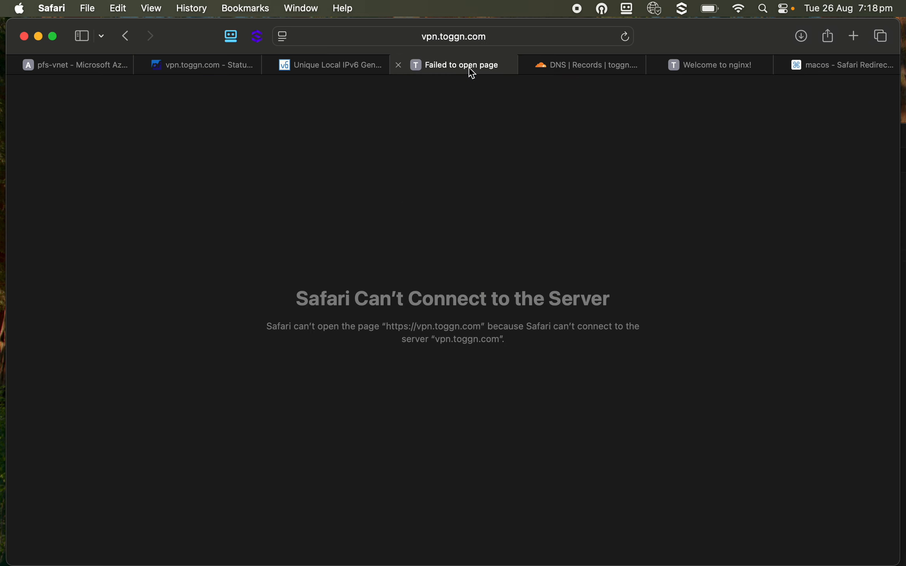
left_click(349, 73)
left_click(513, 39)
key("Return")
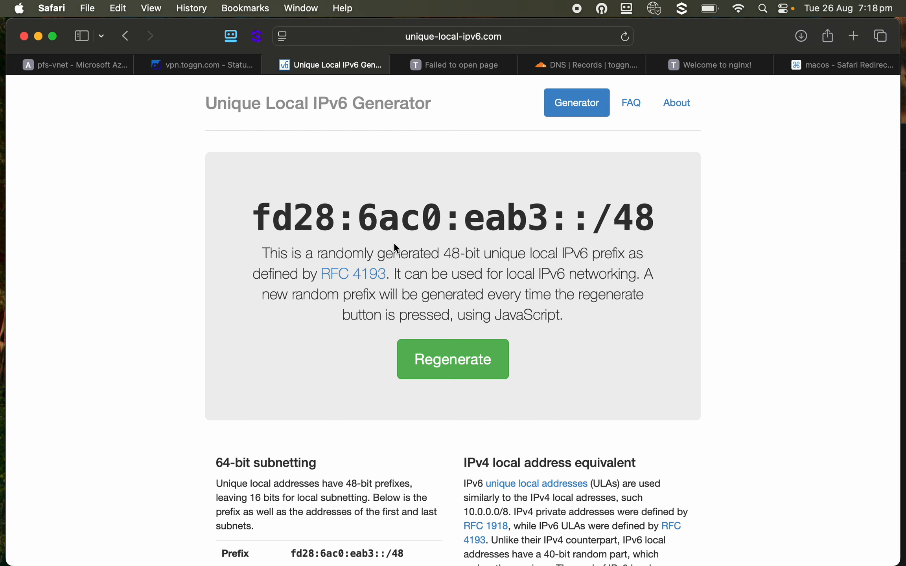
left_click(443, 365)
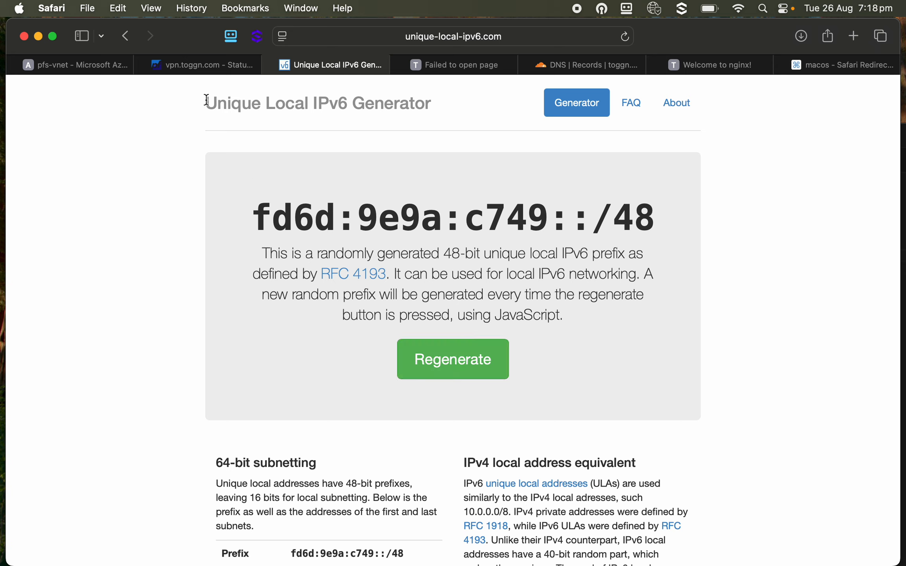
left_click_drag(253, 223, 654, 232)
key("super+c")
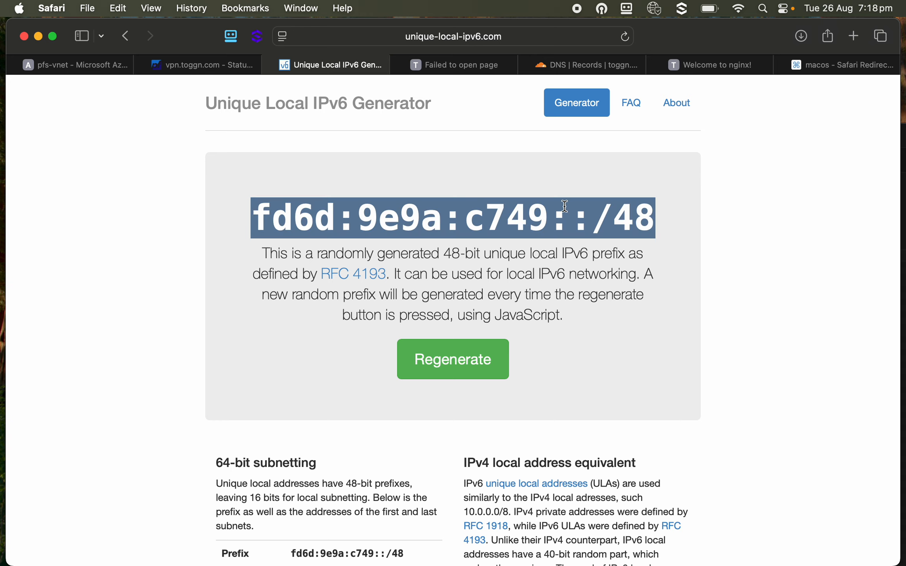
Switch to Visual Studio Code and paste the prefix fd6d:9e9a:c749::/48 into the Untitled-1 note, followed by two line breaks.
key("super+Tab")
key("super+Tab")
key("super+Tab")
key("super+Tab")
key("super+Tab")
key("super+Tab")
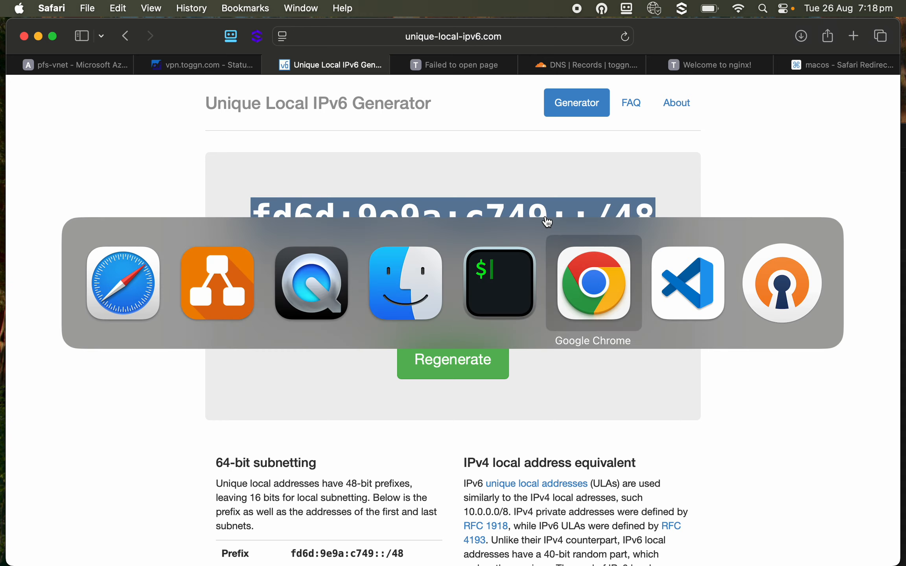
key("super+v")
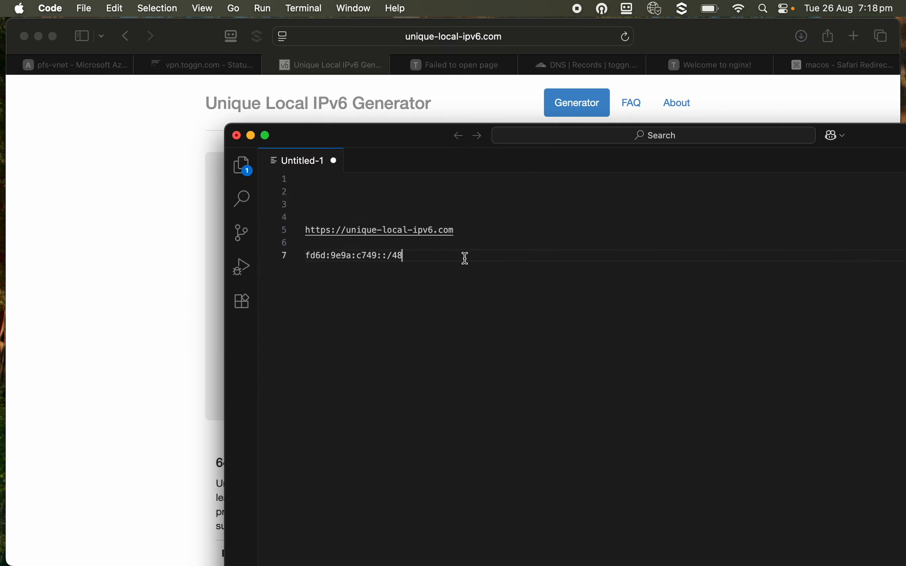
key("Return")
key("Return")
Copy the noted prefix, save fd6d:9e9a:c749::/48 as an additional address range of pfs-vnet in the Azure portal, and open the network's subnets.
left_click_drag(413, 256, 289, 264)
key("super+c")
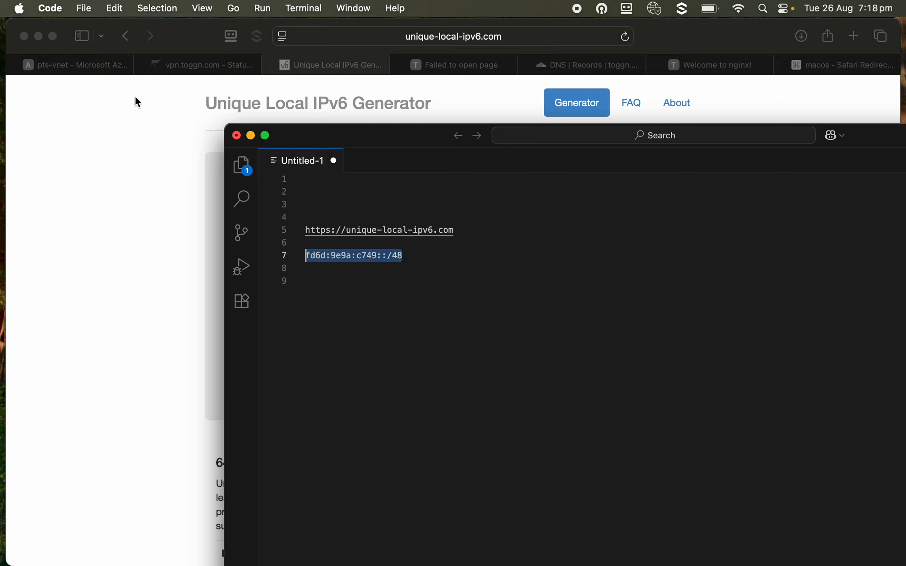
left_click(84, 67)
left_click(264, 278)
key("super+v")
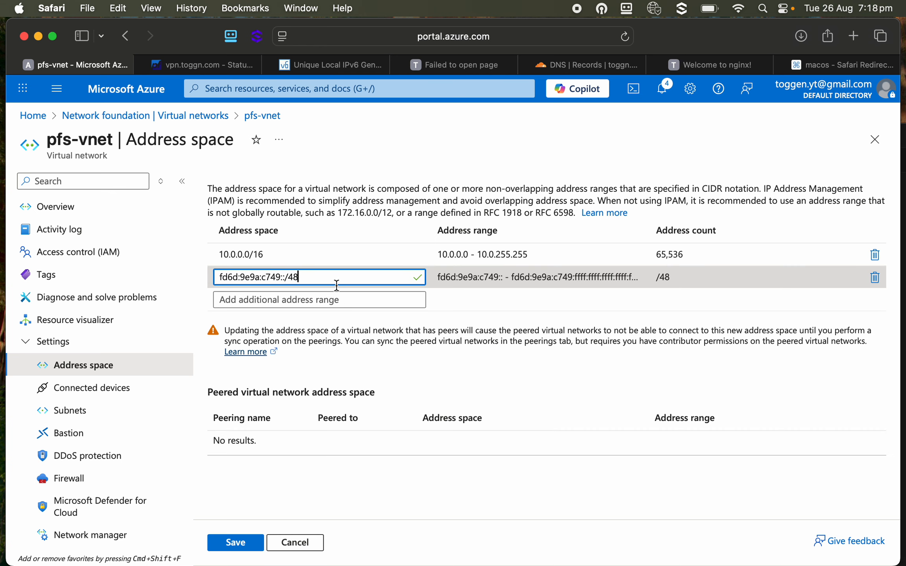
left_click(252, 550)
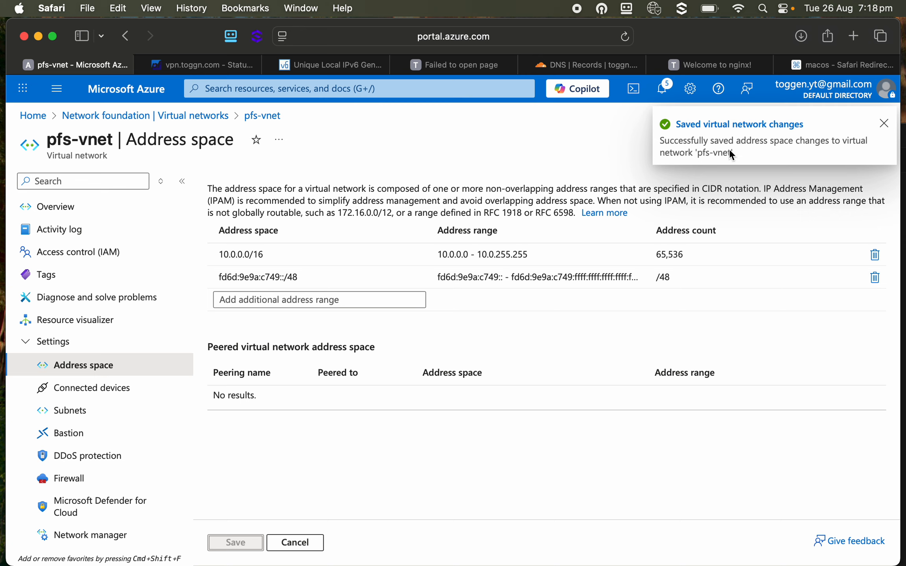
left_click(88, 411)
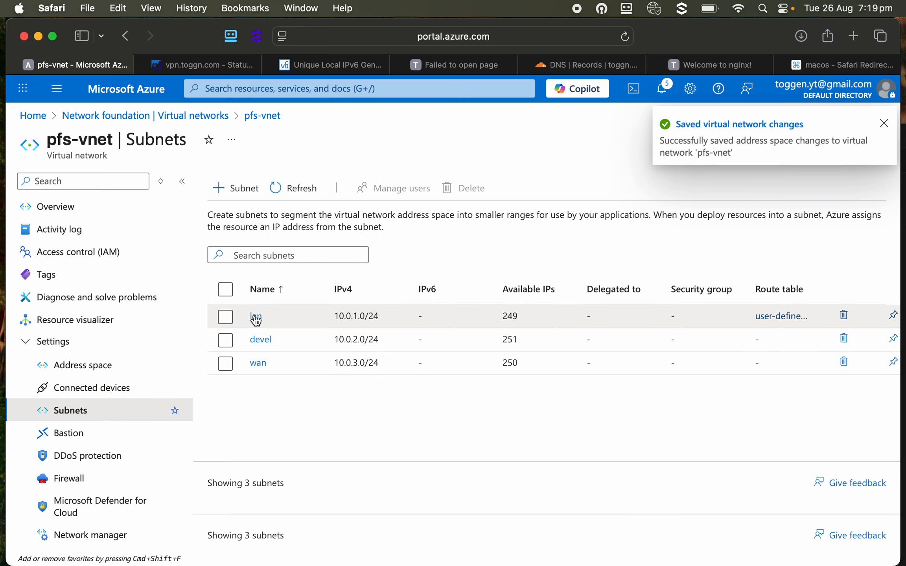
left_click(256, 317)
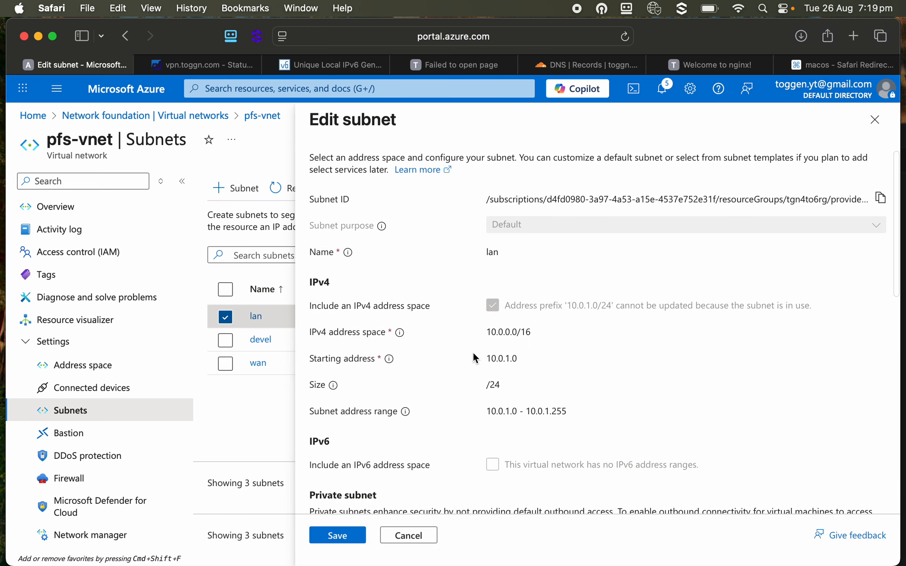
scroll(472, 351, "down", 2)
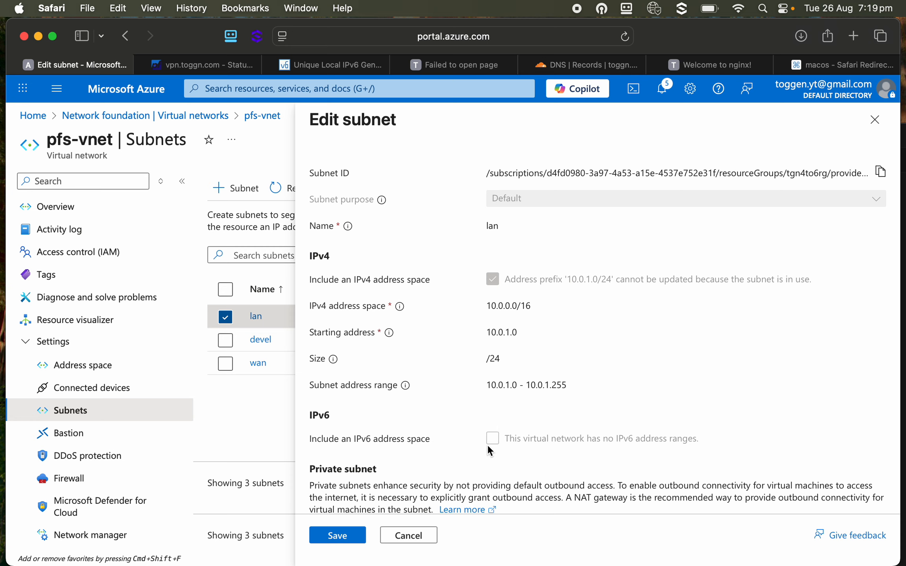
left_click(407, 535)
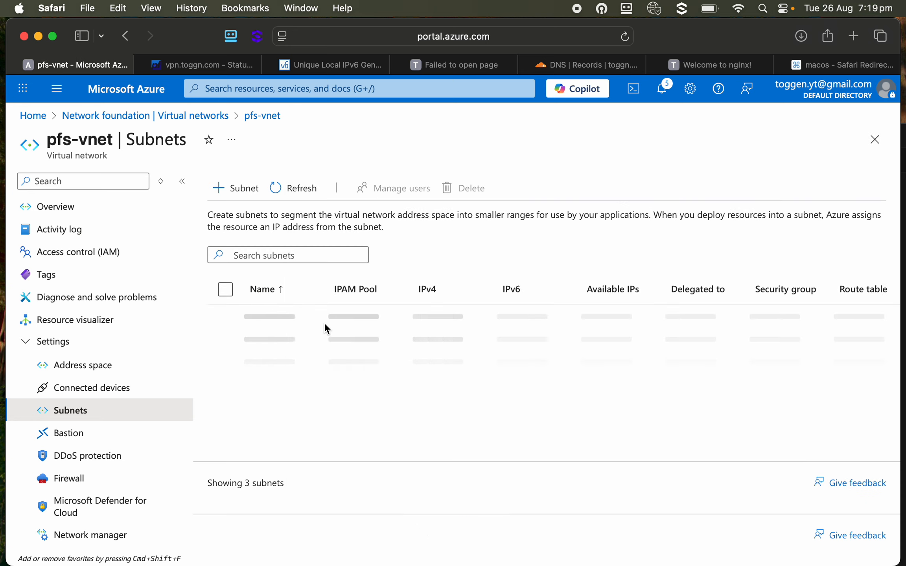
Refresh the subnet list and save the lan subnet with an IPv6 address space starting at fd6d:9e9a:c749:1:0:0:0:0, size /64.
left_click(298, 193)
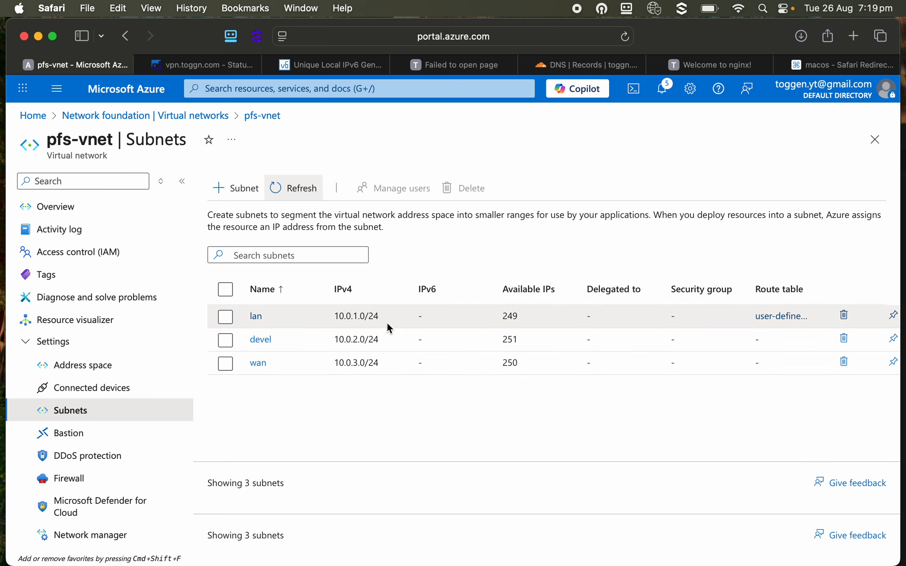
left_click(256, 319)
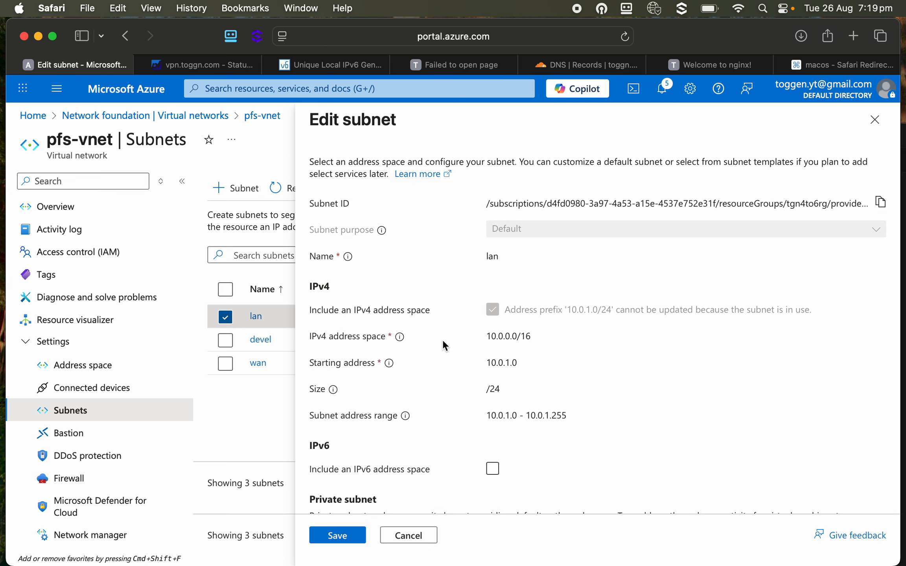
left_click(493, 468)
scroll(502, 446, "down", 3)
scroll(501, 444, "down", 2)
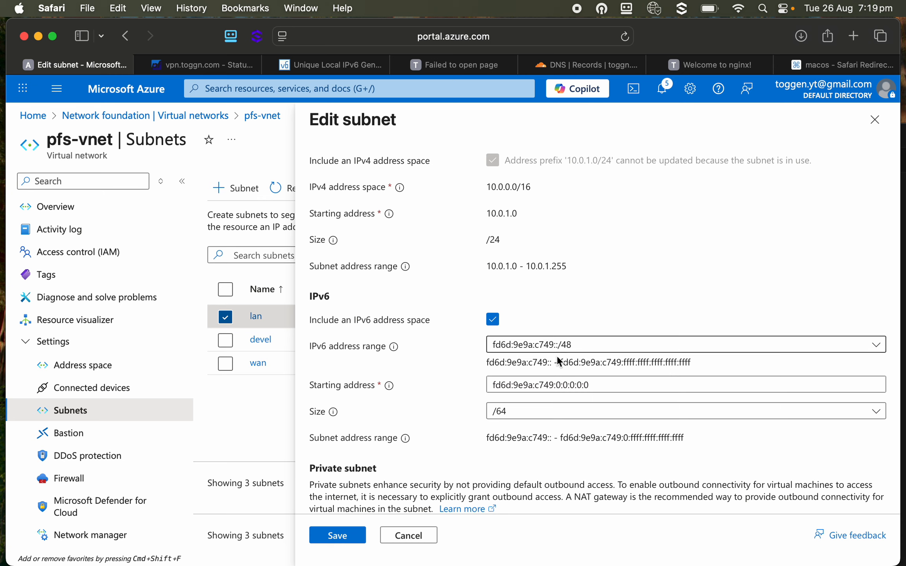
left_click(561, 385)
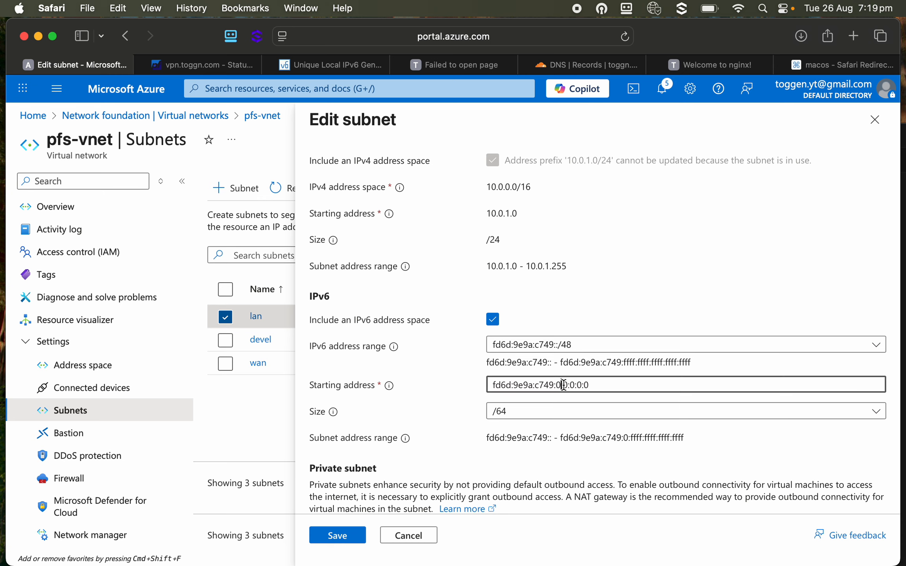
key("BackSpace")
type("1")
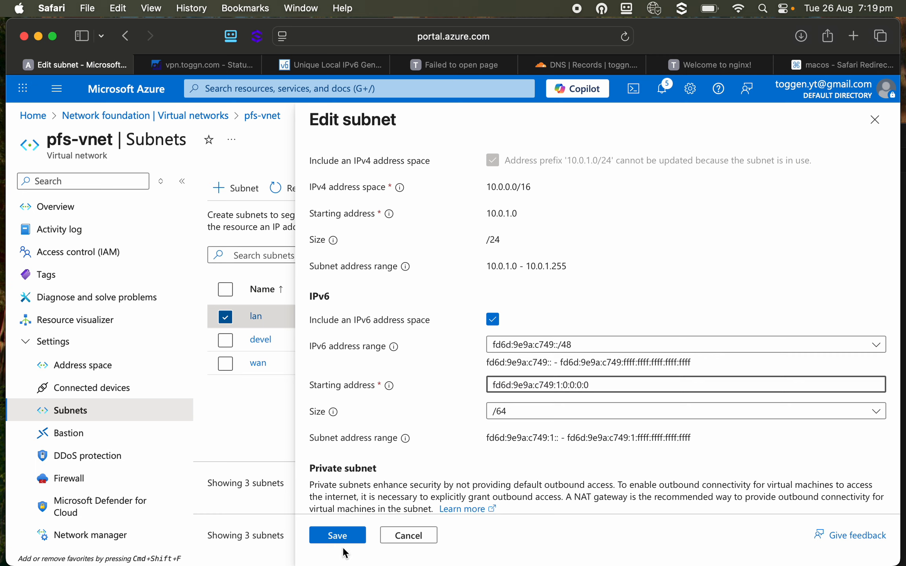
left_click(345, 532)
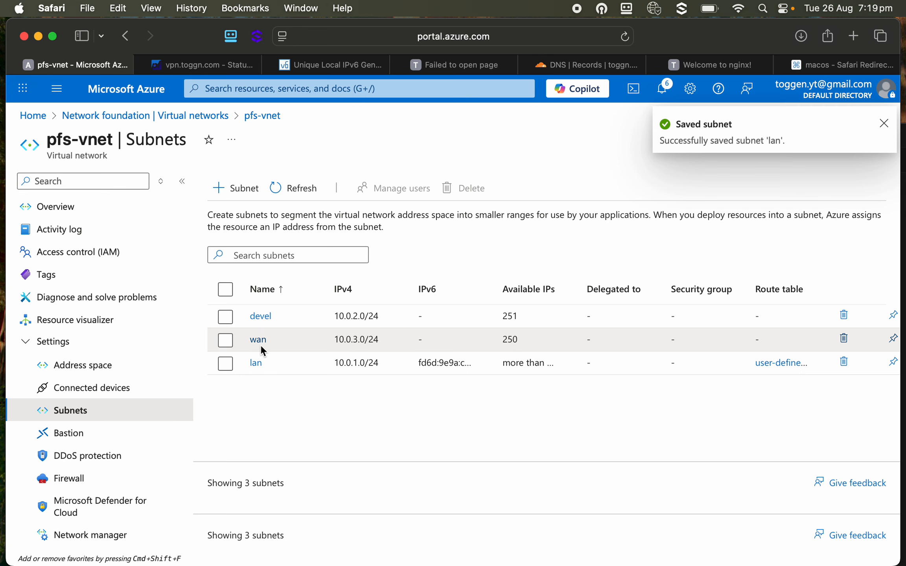
Include an IPv6 address space in the devel subnet with starting address fd6d:9e9a:c749:2:0:0:0:0 and save it.
left_click(259, 317)
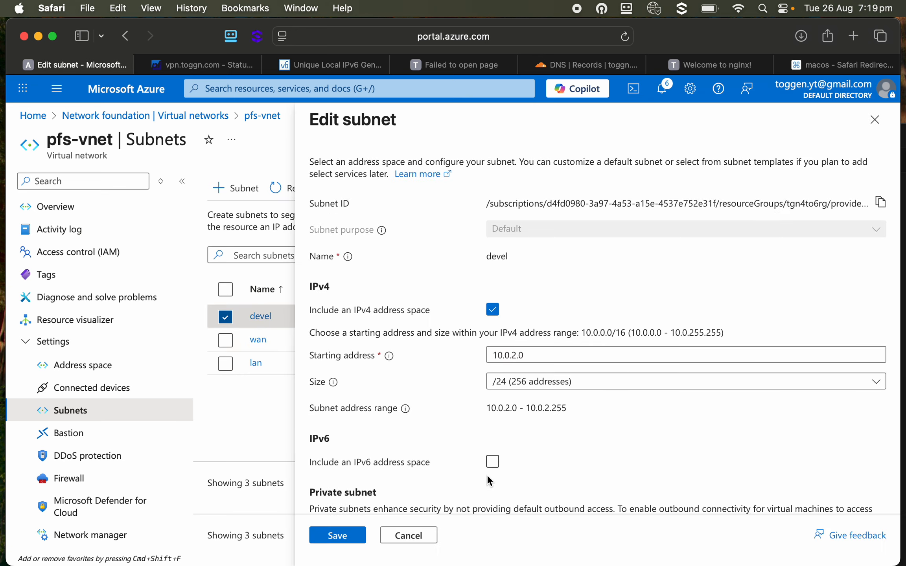
left_click(492, 461)
scroll(492, 464, "down", 3)
left_click(557, 442)
type("2:0:0:0:0")
left_click(337, 536)
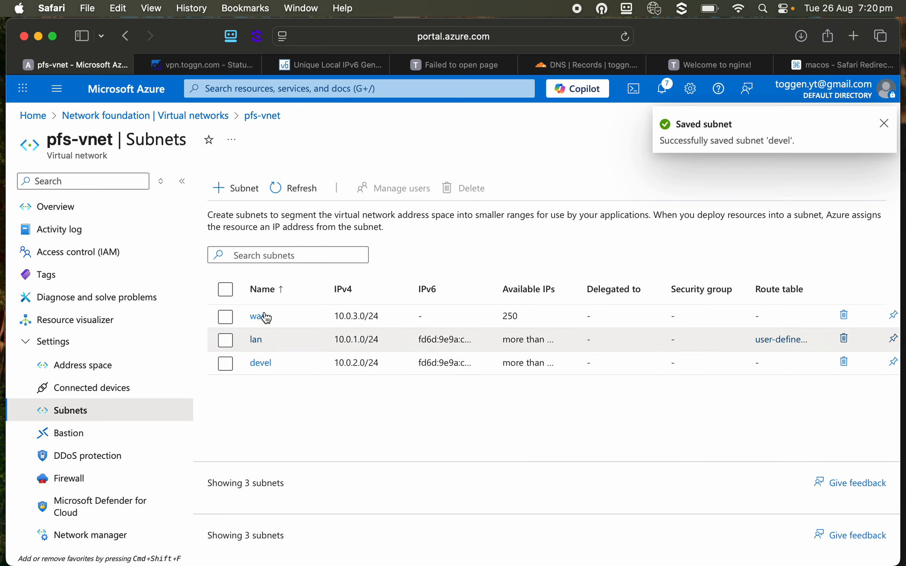
Save the wan subnet with an IPv6 address space starting at fd6d:9e9a:c749:3:0:0:0:0, size /64, and widen the list's IPv6 column.
left_click(265, 318)
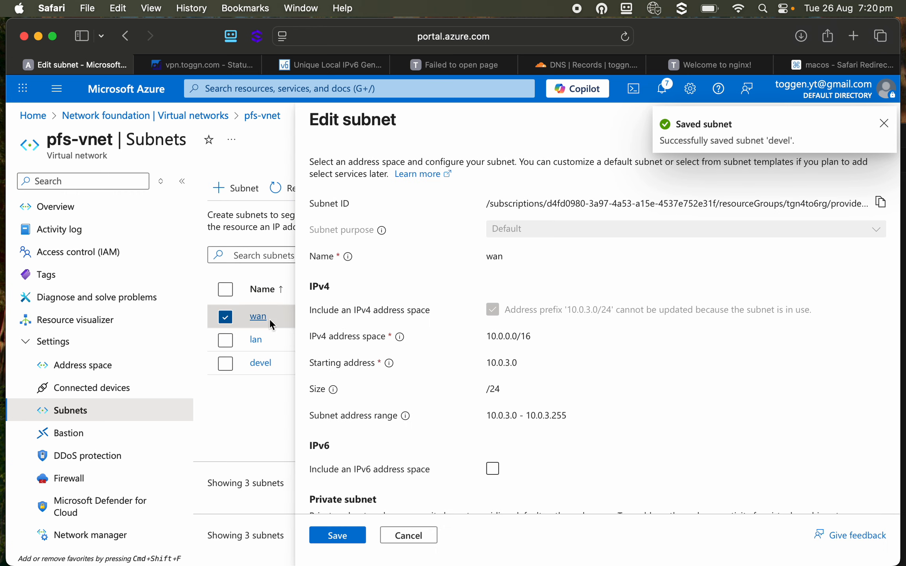
scroll(496, 456, "down", 2)
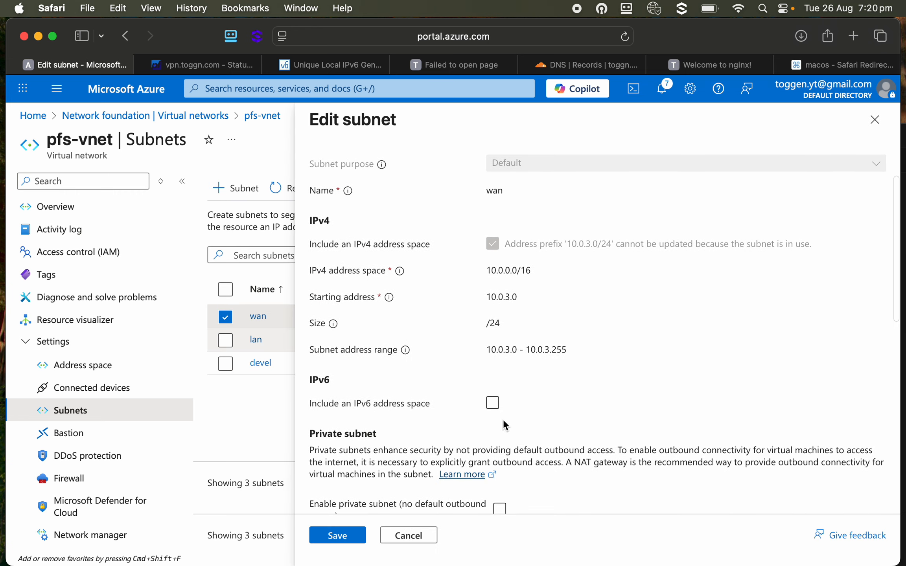
left_click(492, 402)
scroll(542, 432, "down", 1)
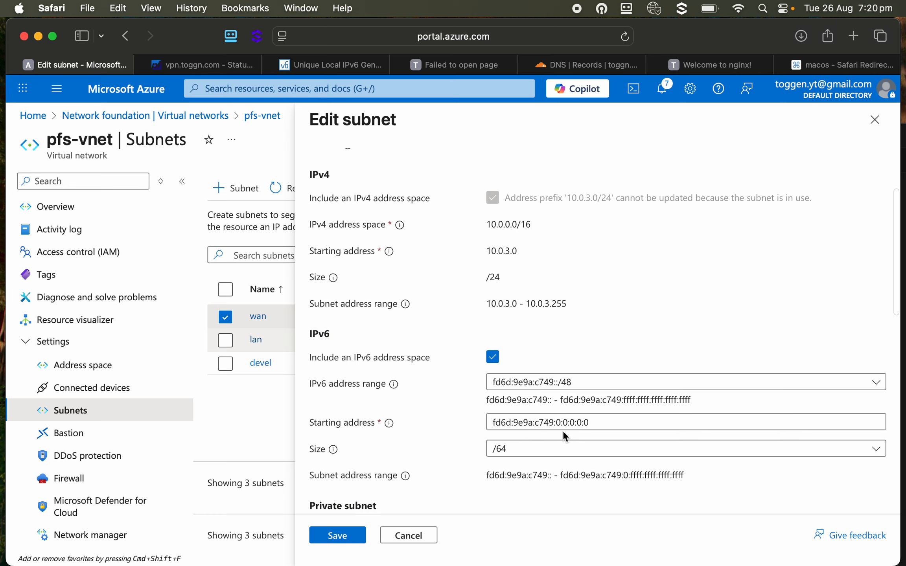
double_click(561, 420)
type("3")
left_click(338, 534)
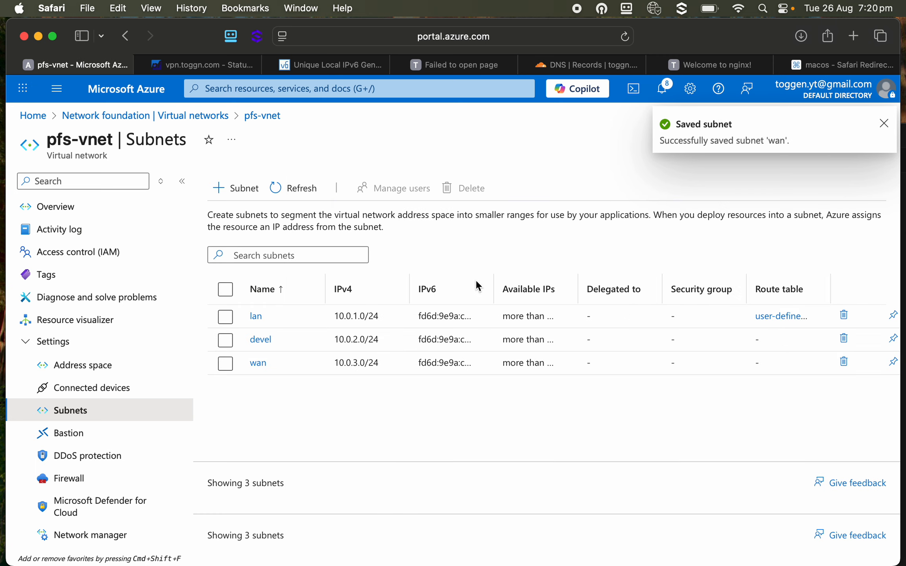
left_click_drag(494, 293, 613, 294)
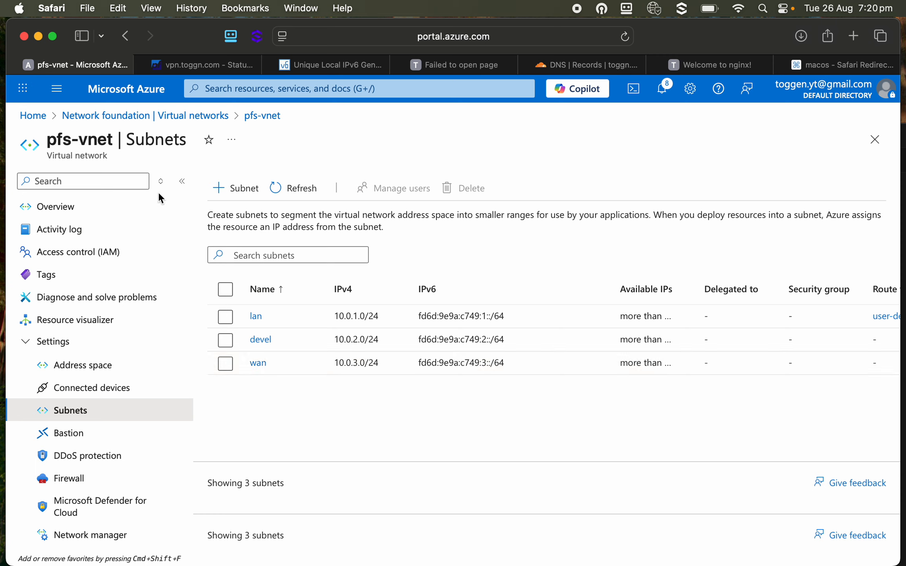
Open the virtual machines list and stop both the pfs and testvm machines.
left_click(36, 119)
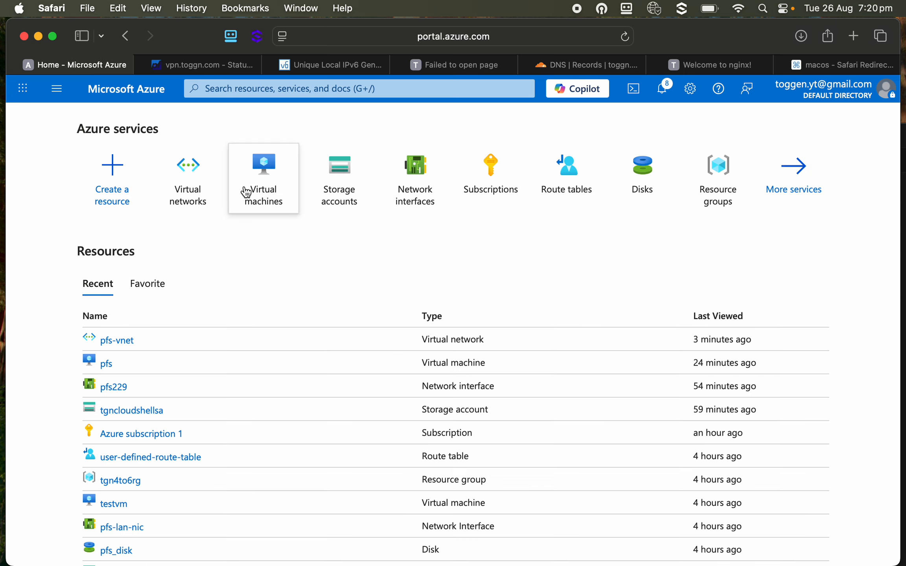
left_click(271, 191)
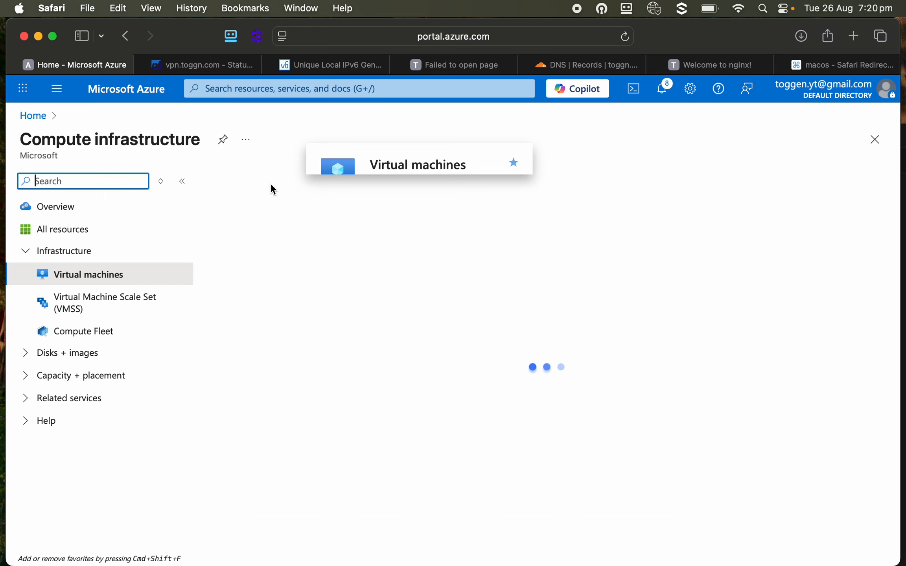
left_click(220, 320)
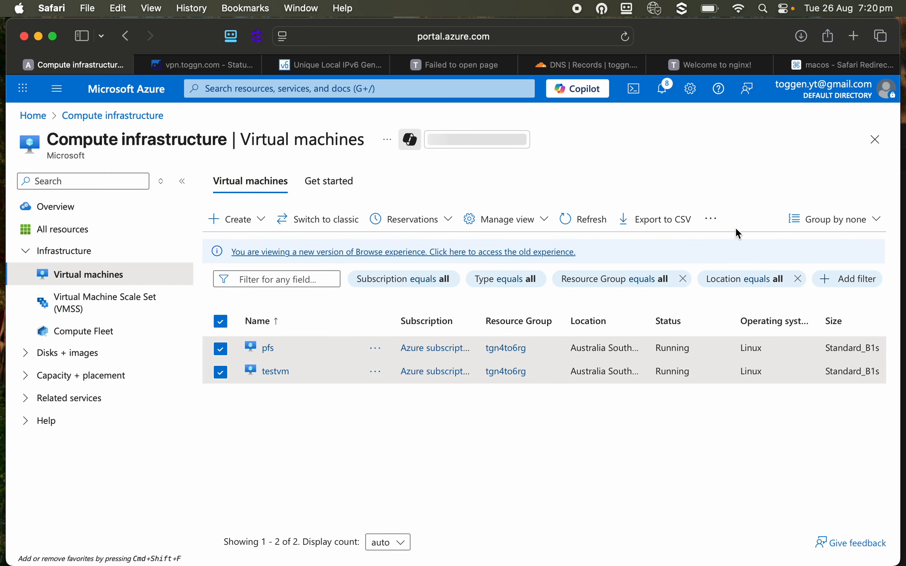
left_click(711, 219)
left_click(735, 371)
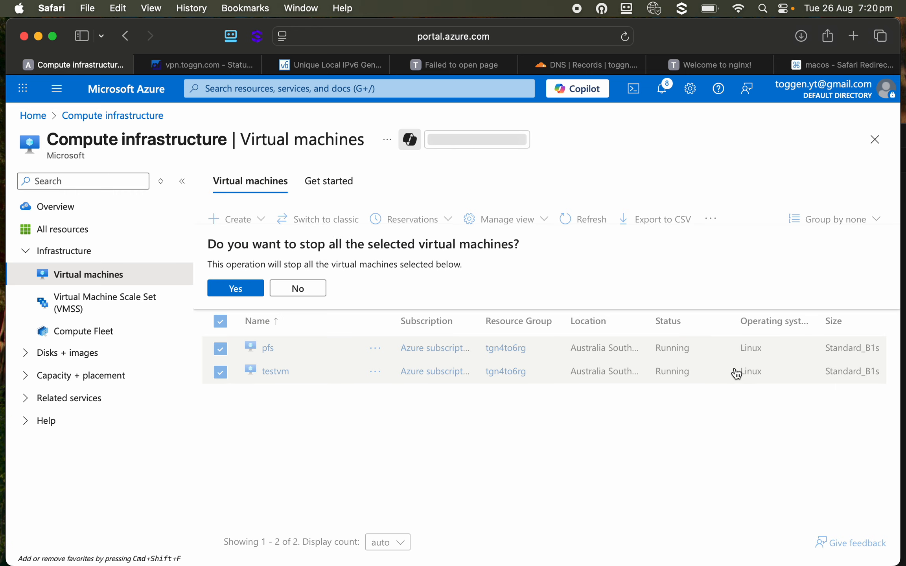
left_click(236, 288)
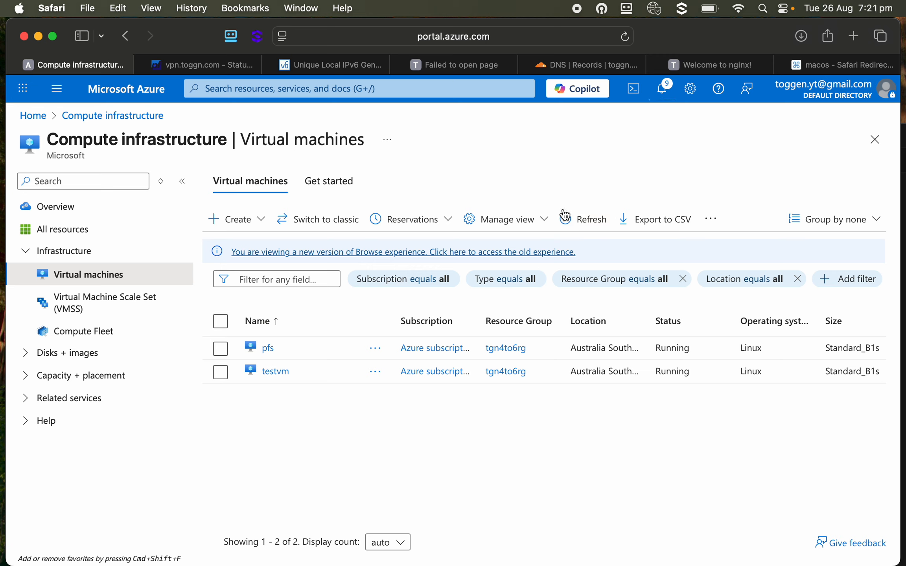
Follow the stop command's progress for both virtual machines through list refreshes and notifications, keeping the current view as the session's choice.
left_click(576, 220)
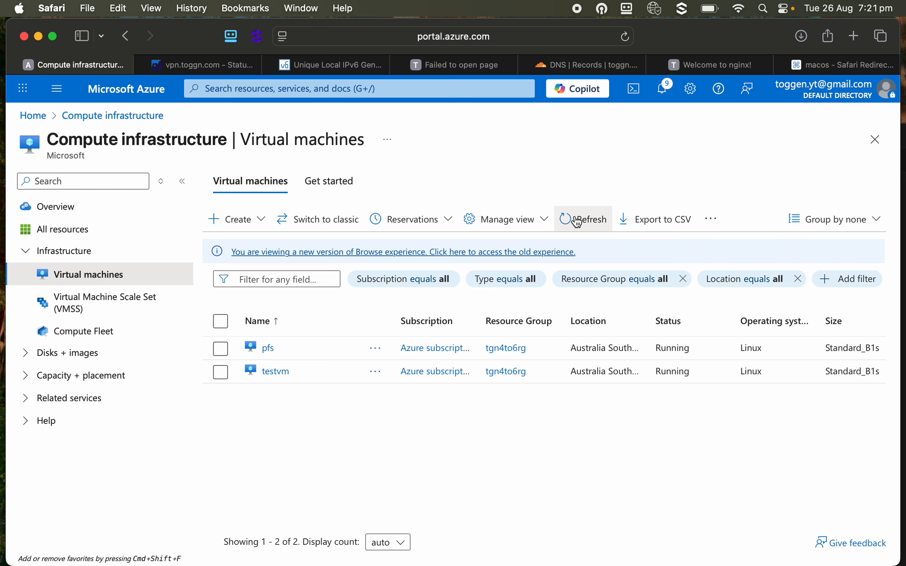
left_click(576, 221)
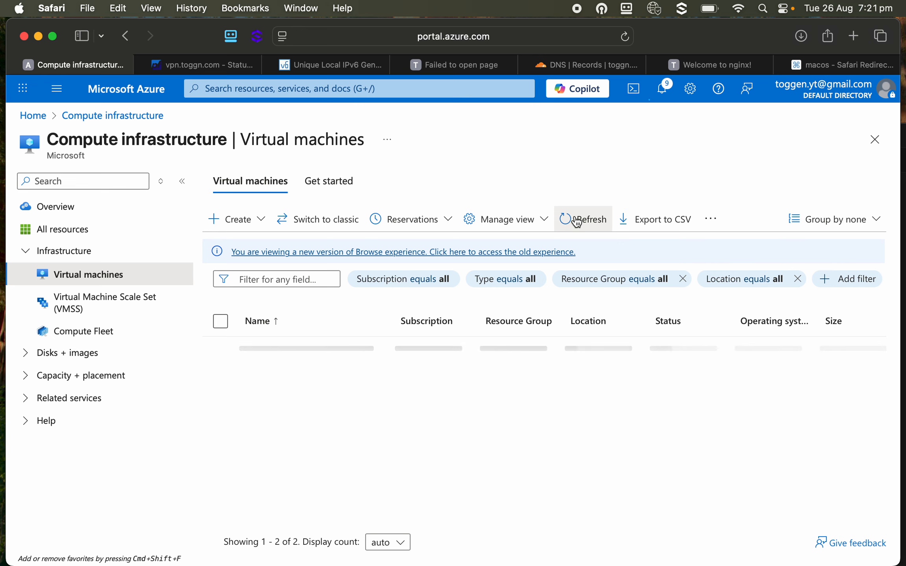
left_click(664, 91)
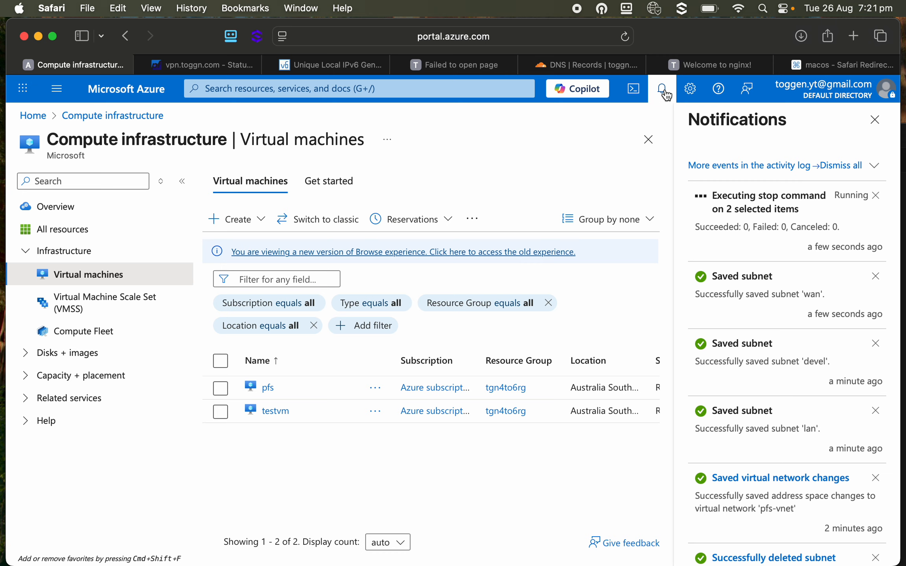
left_click(663, 93)
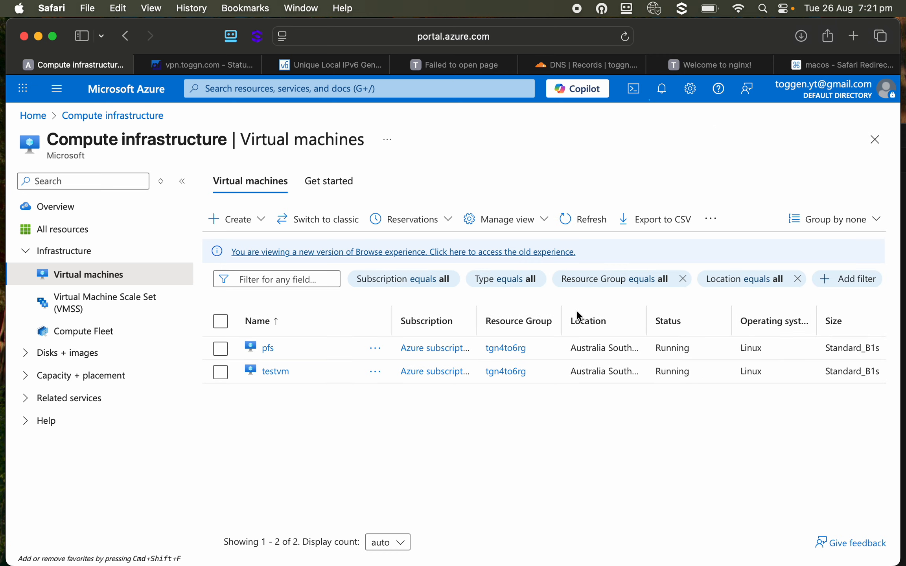
left_click(579, 223)
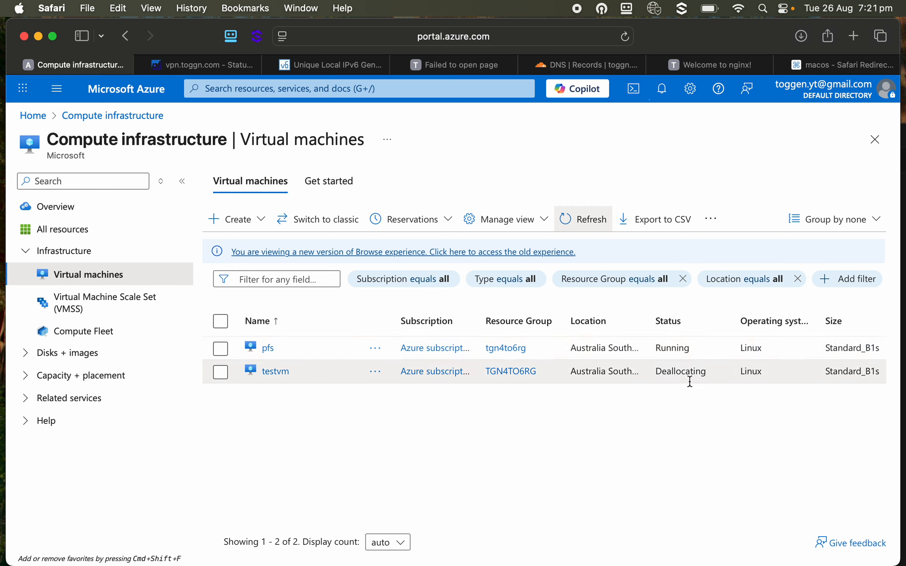
left_click(588, 224)
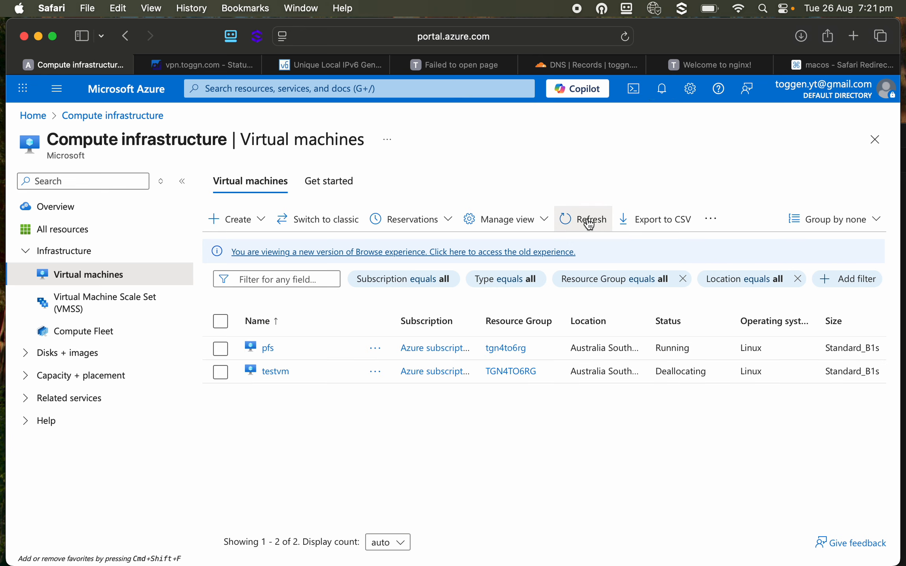
left_click(589, 224)
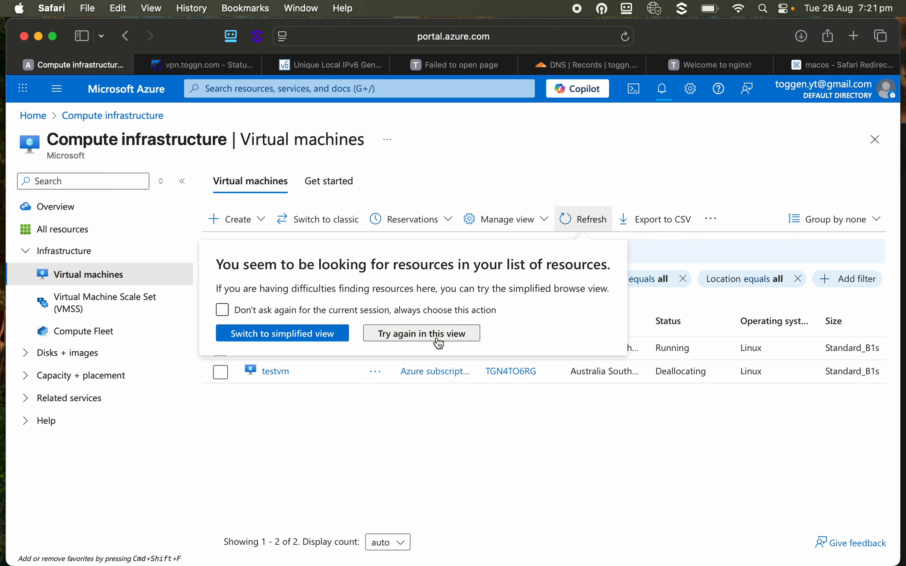
left_click(443, 311)
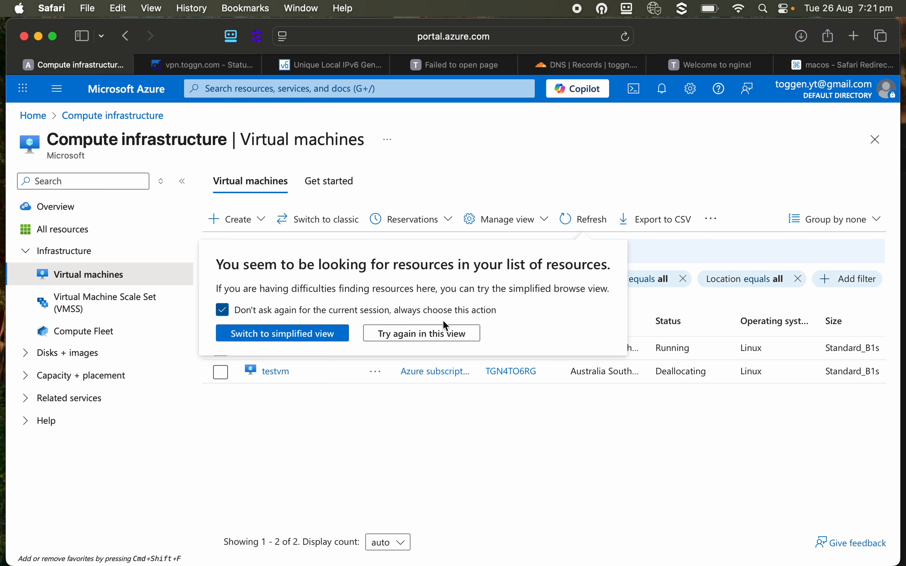
left_click(442, 334)
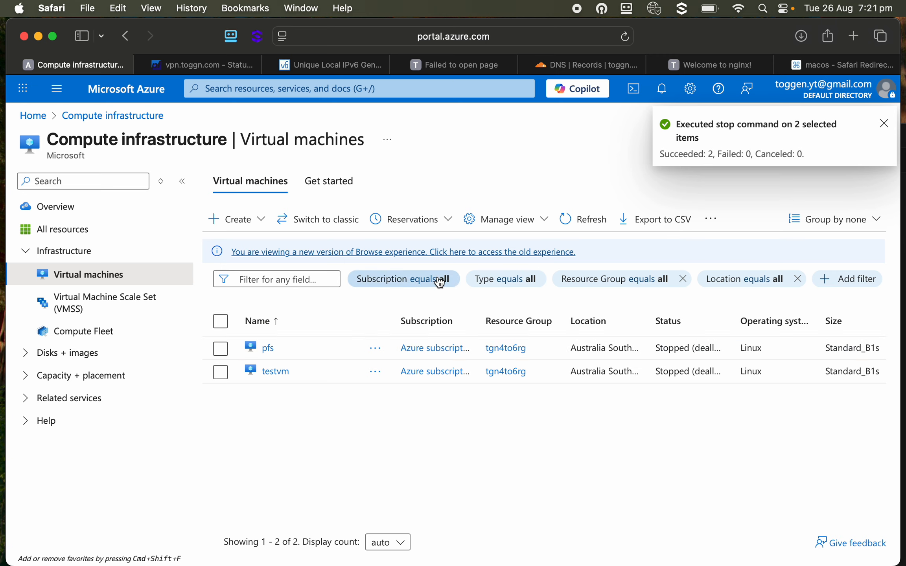
Find the network interfaces service by searching for "net" and open the IP configurations of pfs-lan-nic.
left_click(274, 97)
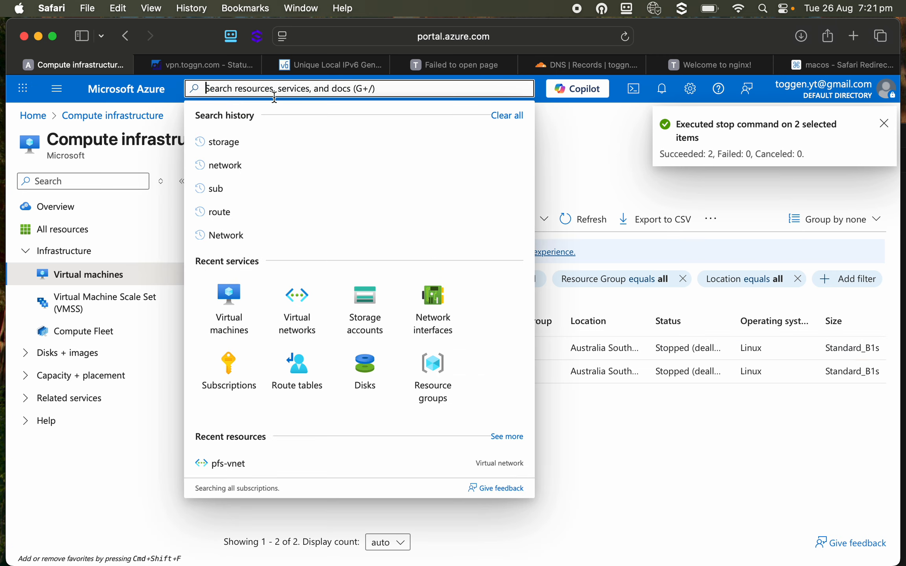
type("net")
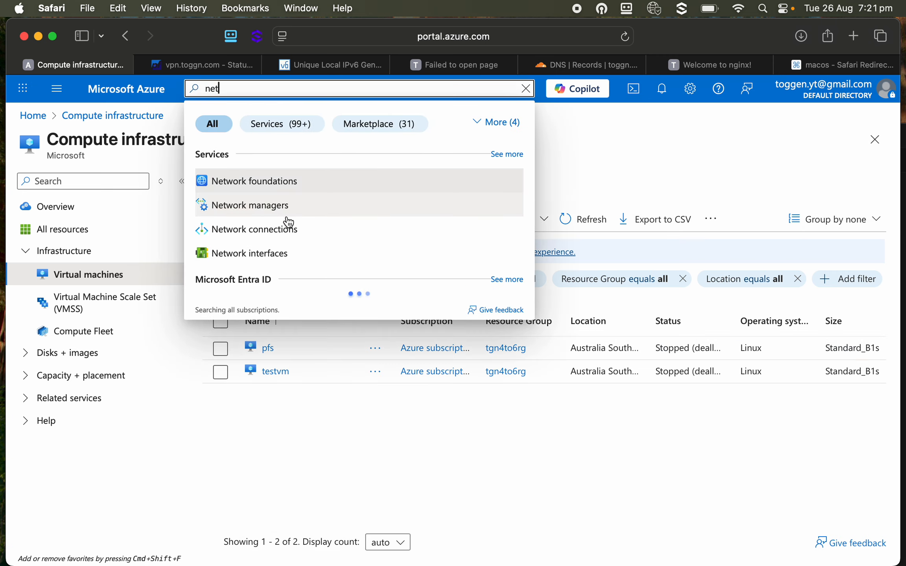
left_click(269, 253)
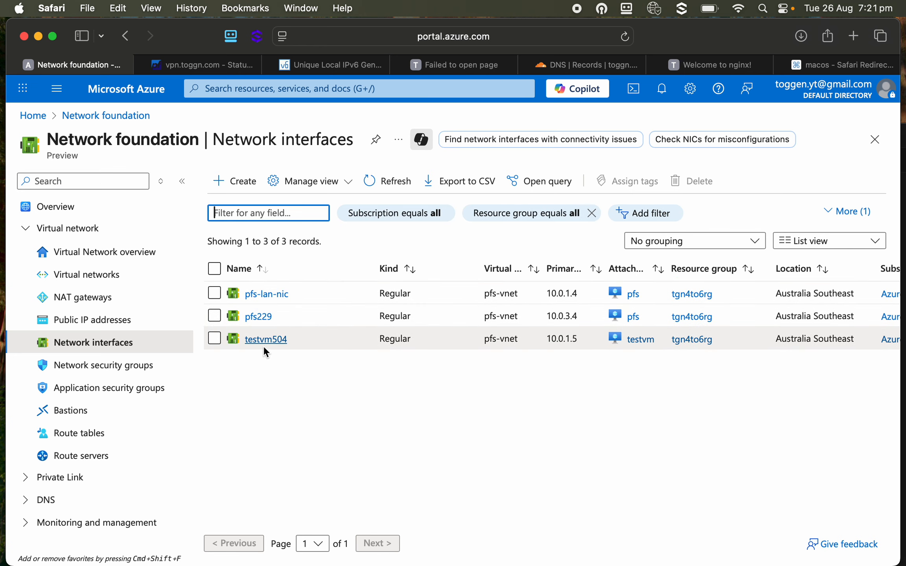
left_click(272, 294)
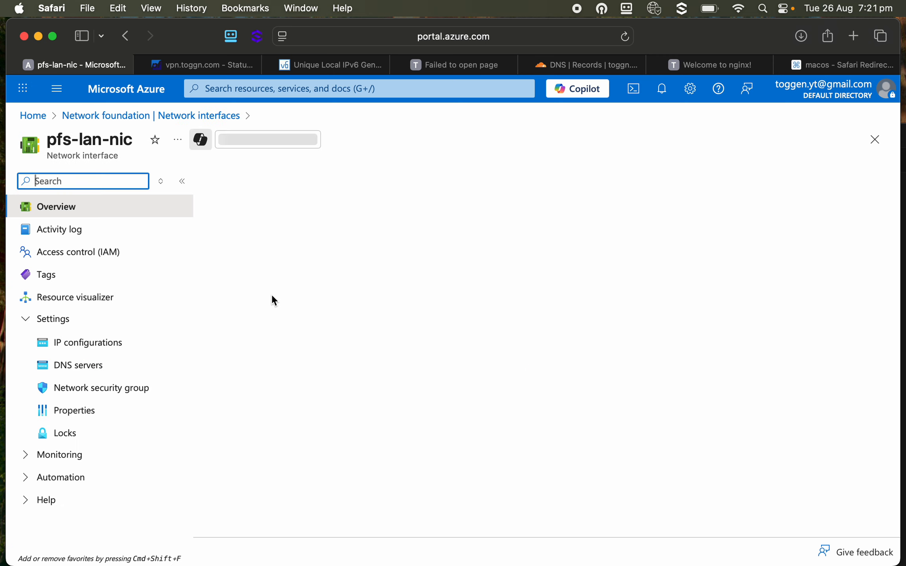
left_click(105, 346)
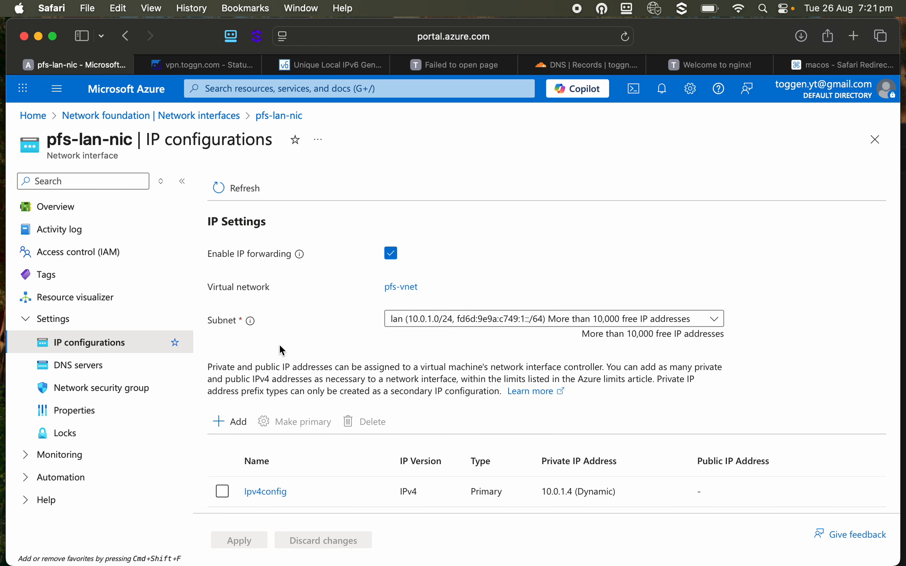
Add an IPv6 configuration named ipv6config to pfs-lan-nic with a dynamically allocated private IP address and no public address.
left_click(233, 422)
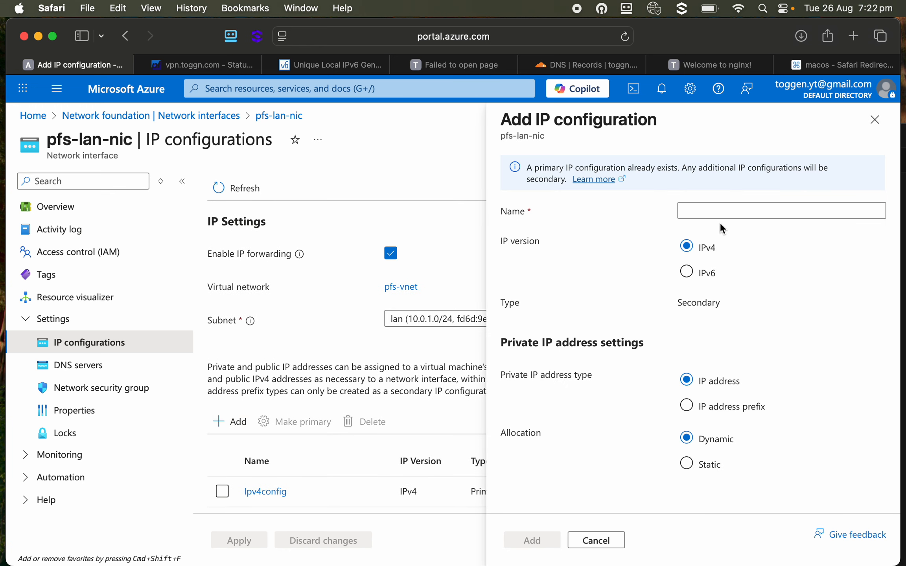
left_click(722, 209)
type("I")
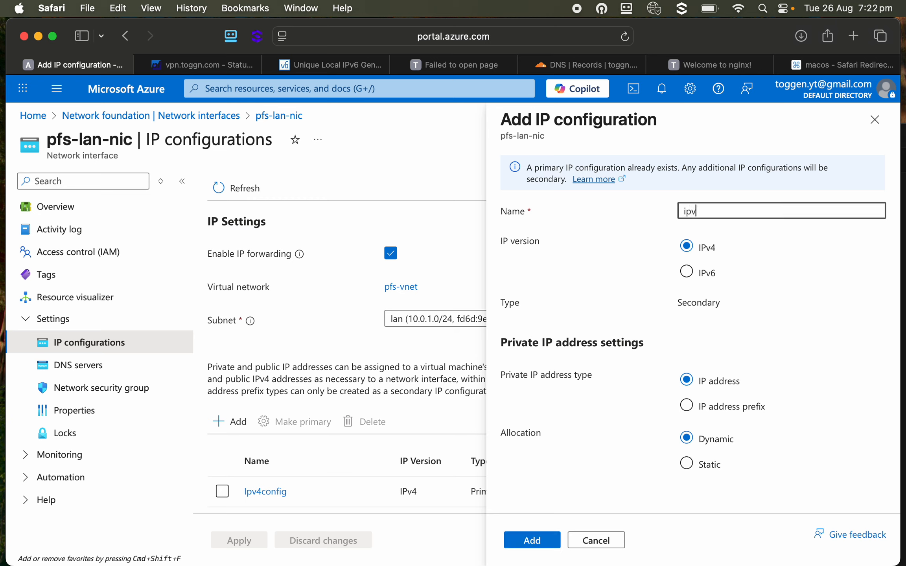
left_click(708, 276)
scroll(706, 369, "down", 3)
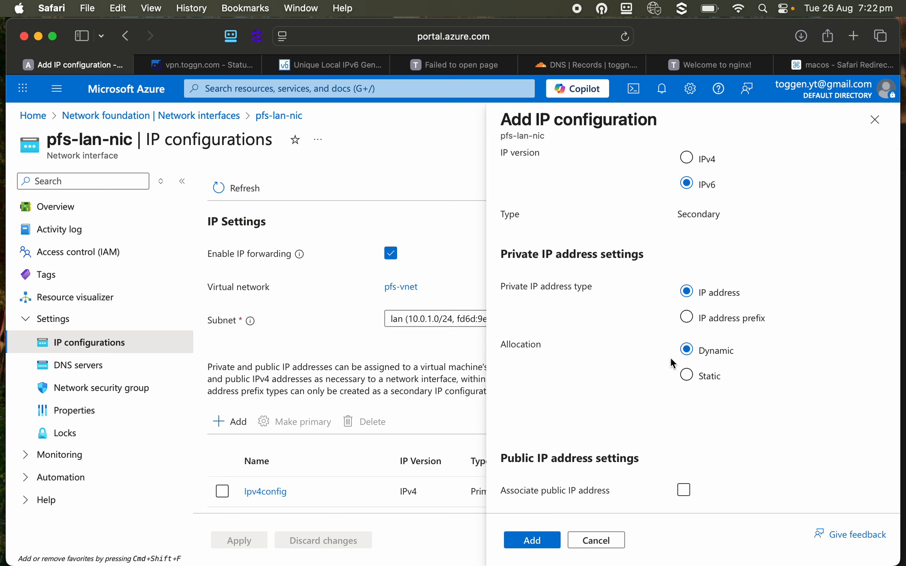
left_click(536, 542)
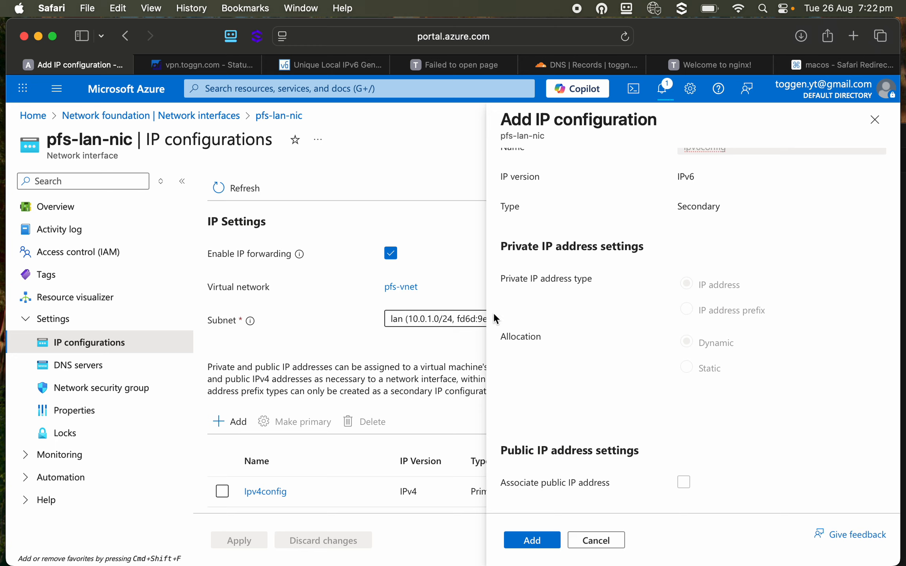
Return to the network interfaces list and open the IP configurations of pfs229.
left_click(230, 117)
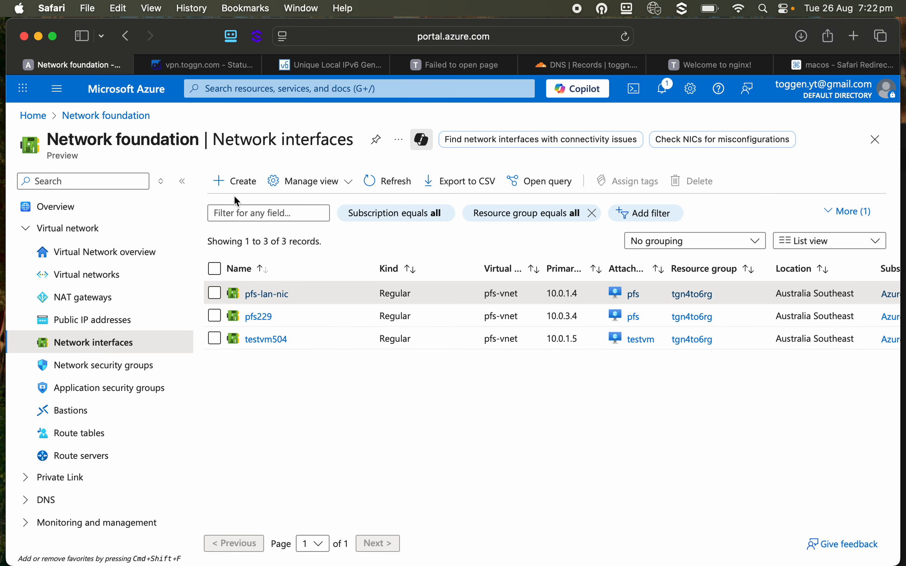
left_click(259, 317)
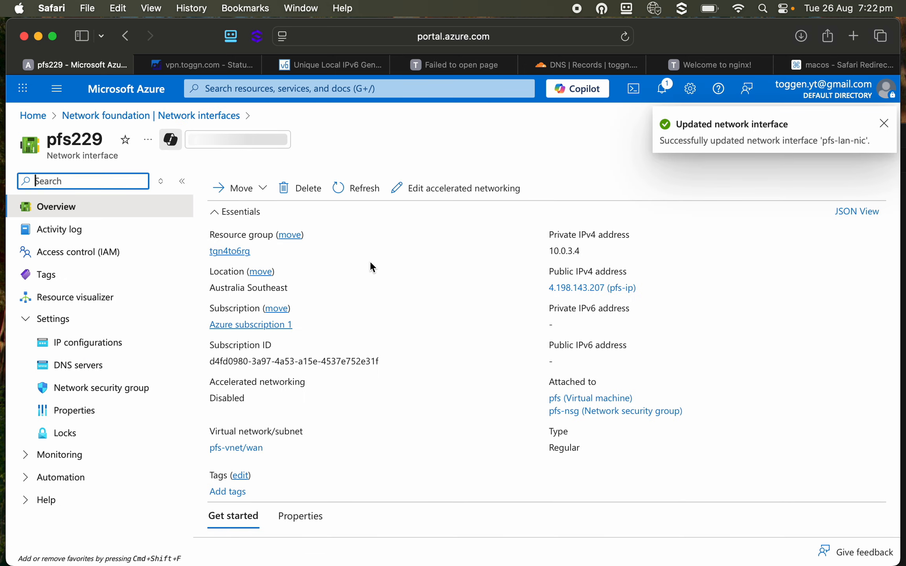
left_click(89, 350)
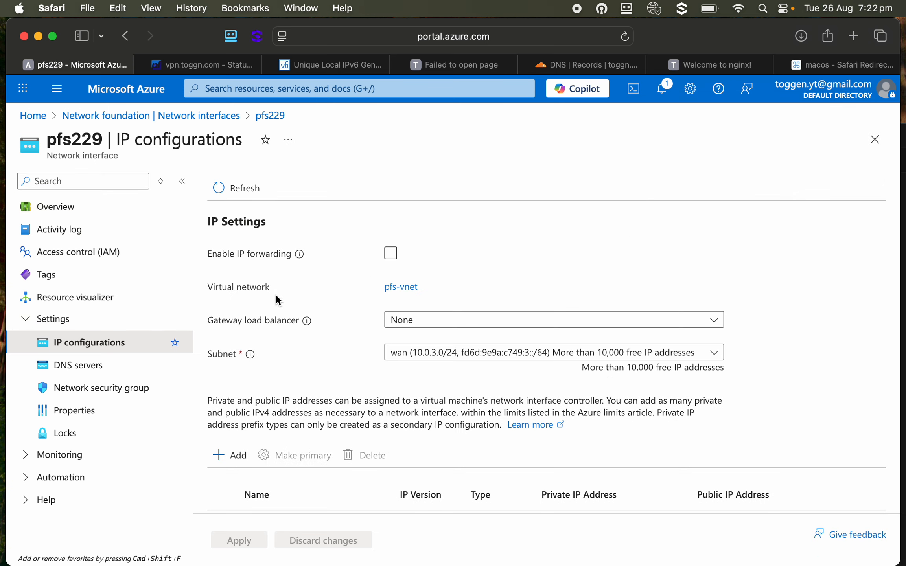
scroll(277, 298, "down", 2)
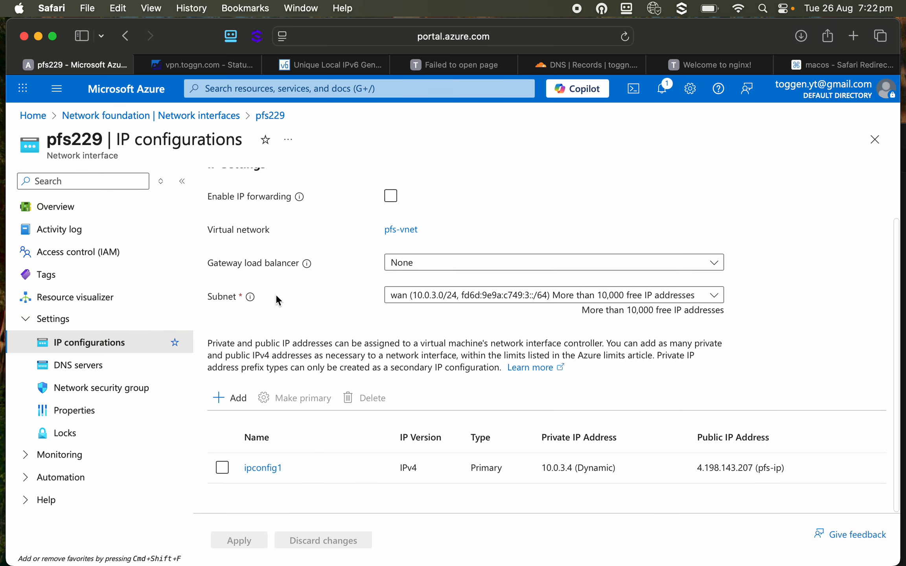
Start a new IP configuration on pfs229 named ipv6config, with IP version IPv6.
left_click(242, 403)
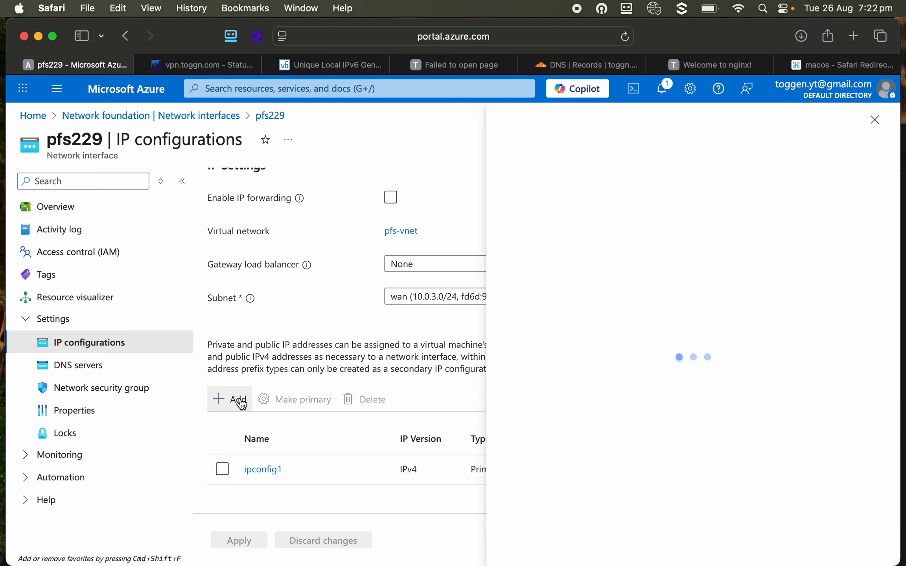
left_click(721, 217)
type("ipv6config")
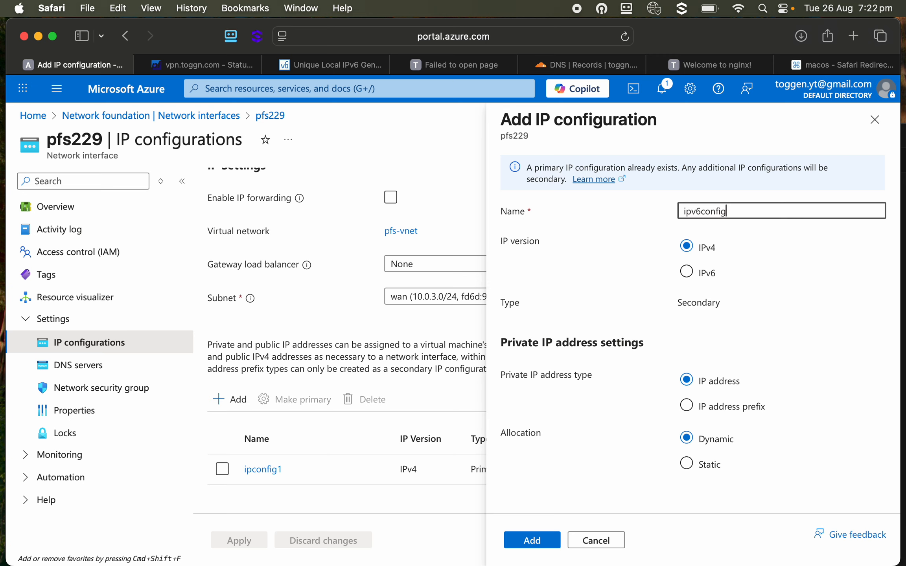
left_click(686, 272)
scroll(693, 401, "down", 2)
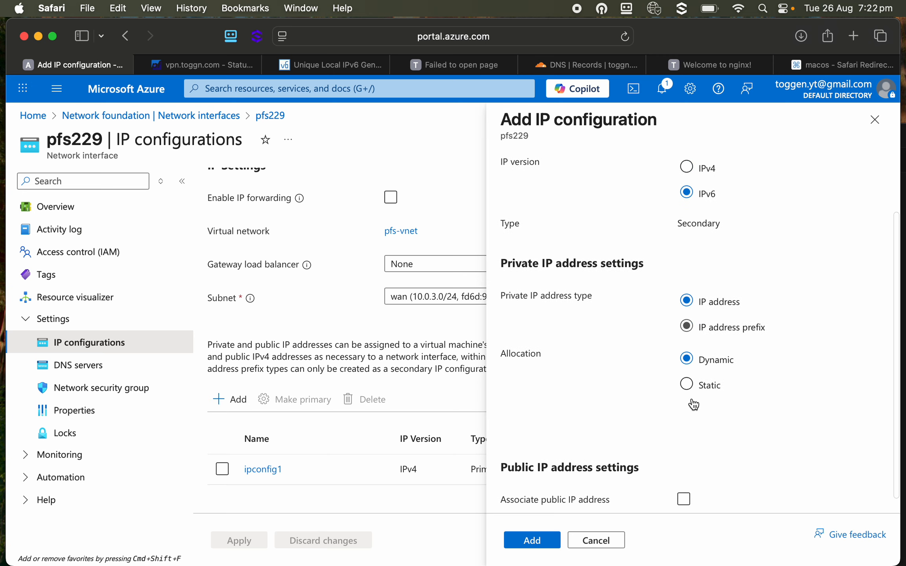
scroll(692, 401, "down", 1)
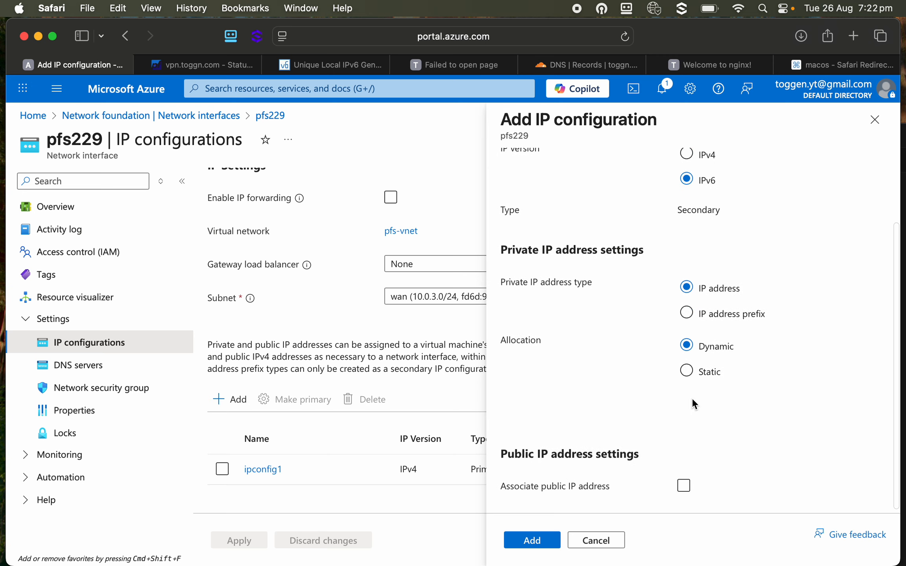
Associate the new public IP address pip-pfs-vnet-australiasoutheast-wan with the pfs229 IPv6 configuration and add the configuration.
left_click(684, 484)
scroll(742, 461, "down", 1)
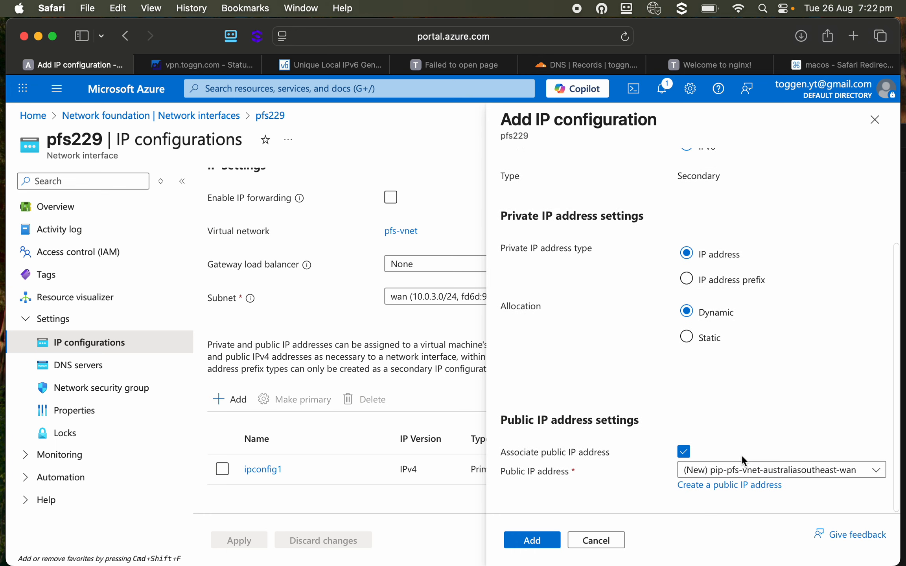
left_click(752, 477)
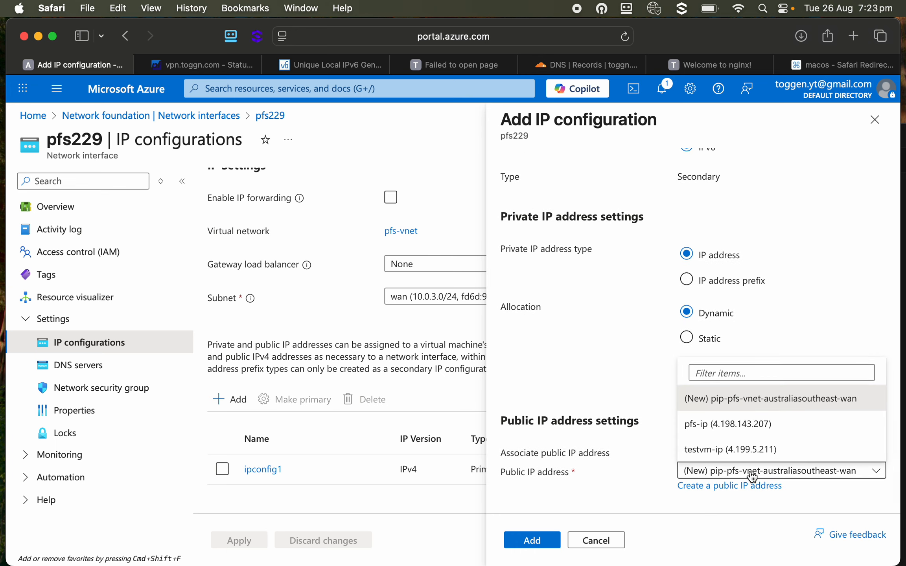
left_click(765, 399)
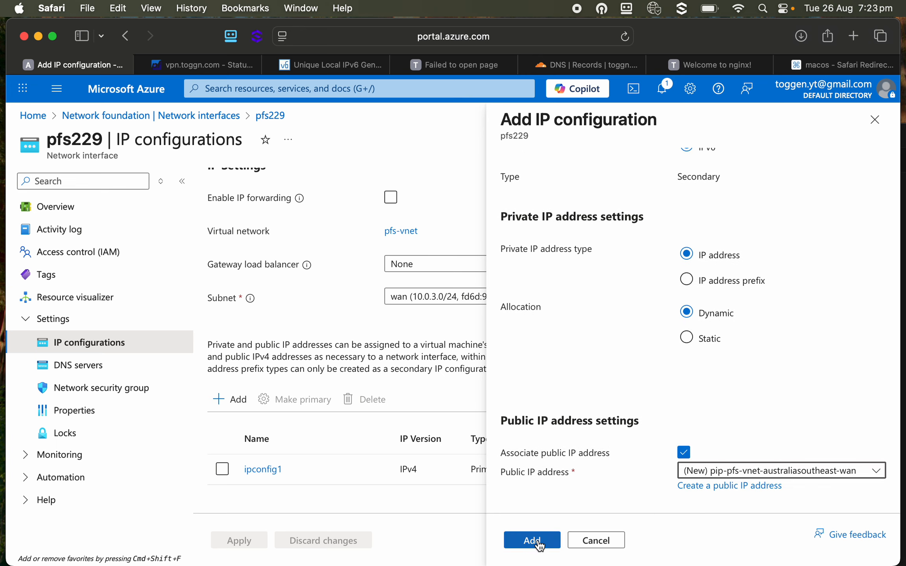
left_click(692, 477)
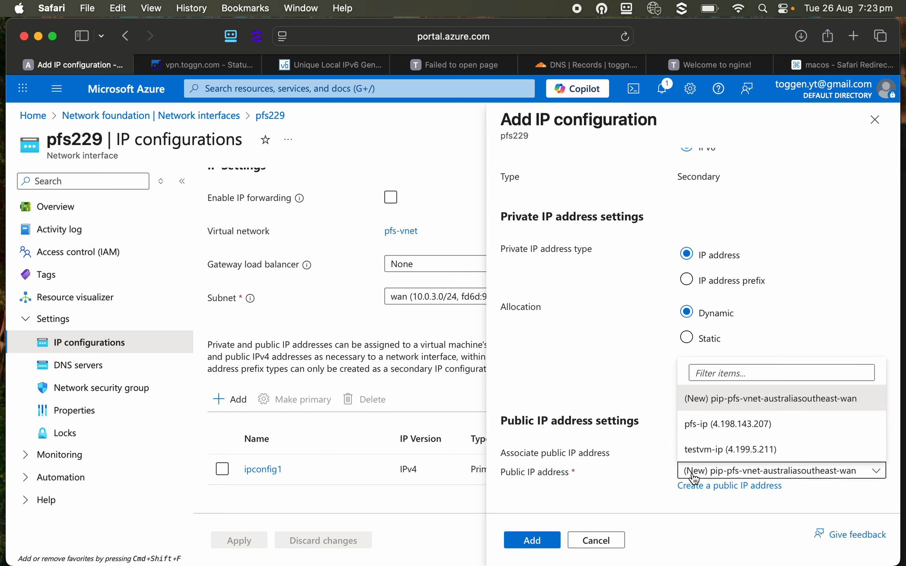
left_click(695, 405)
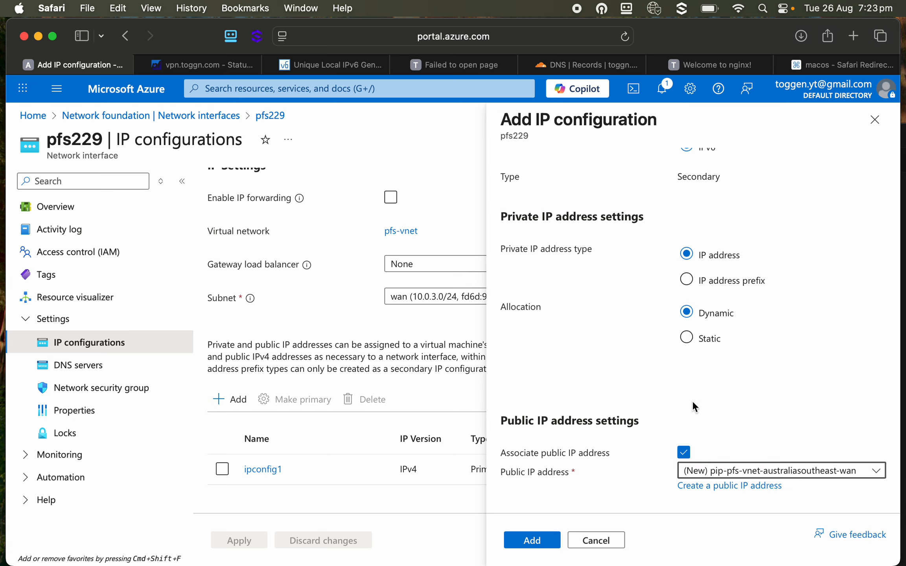
left_click(544, 546)
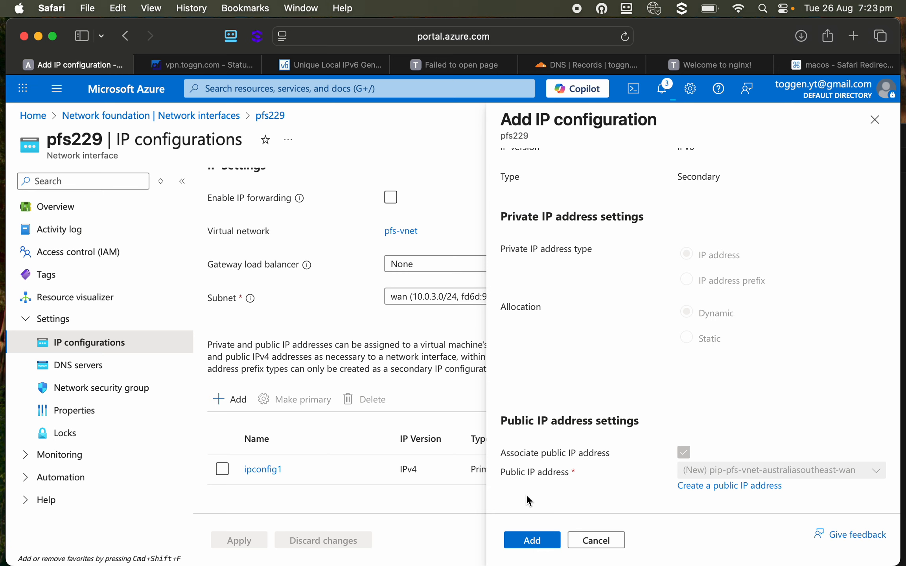
Go back to the network interfaces list and open the IP configurations of testvm504.
left_click(182, 122)
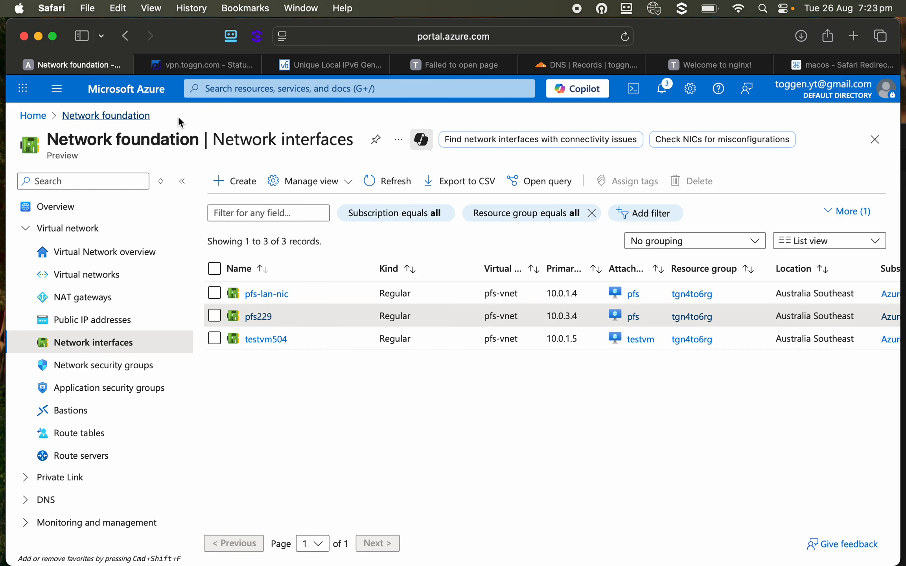
left_click(260, 340)
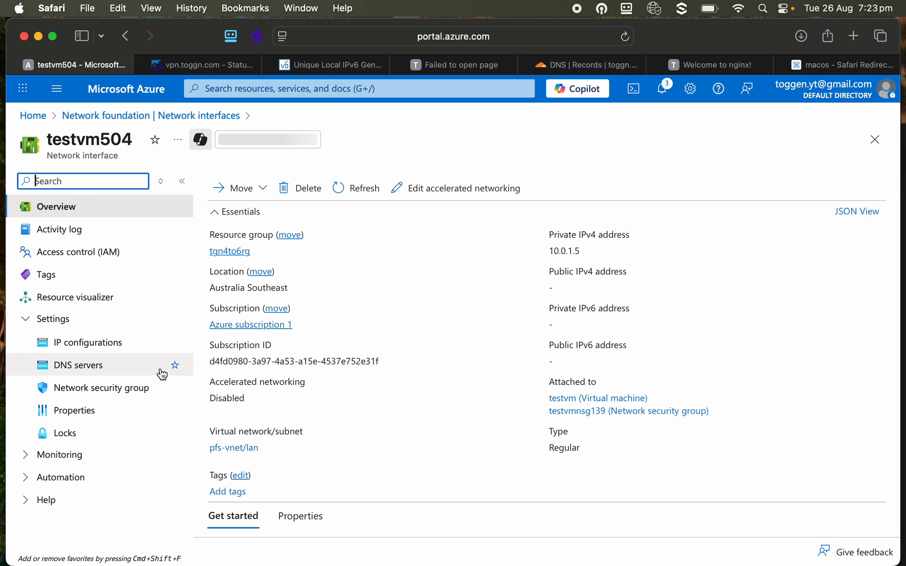
left_click(63, 345)
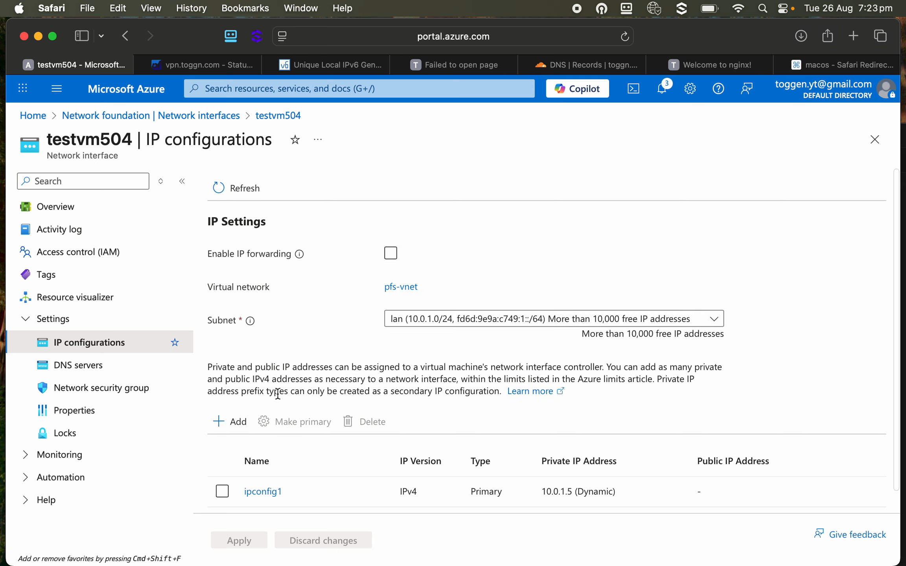
Add an IPv6 configuration named ipv6config to testvm504 with dynamic allocation and no public IP address.
left_click(232, 421)
left_click(730, 210)
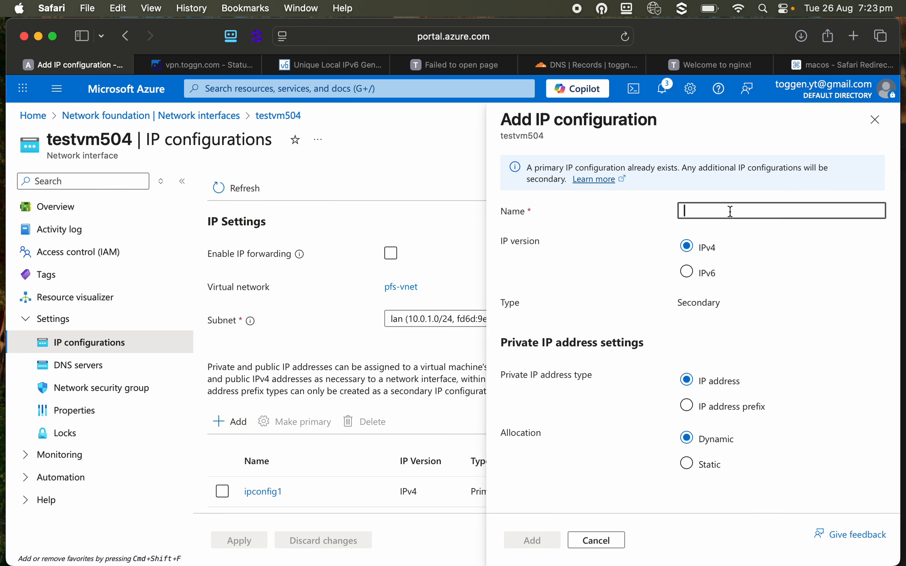
type("ipv6config")
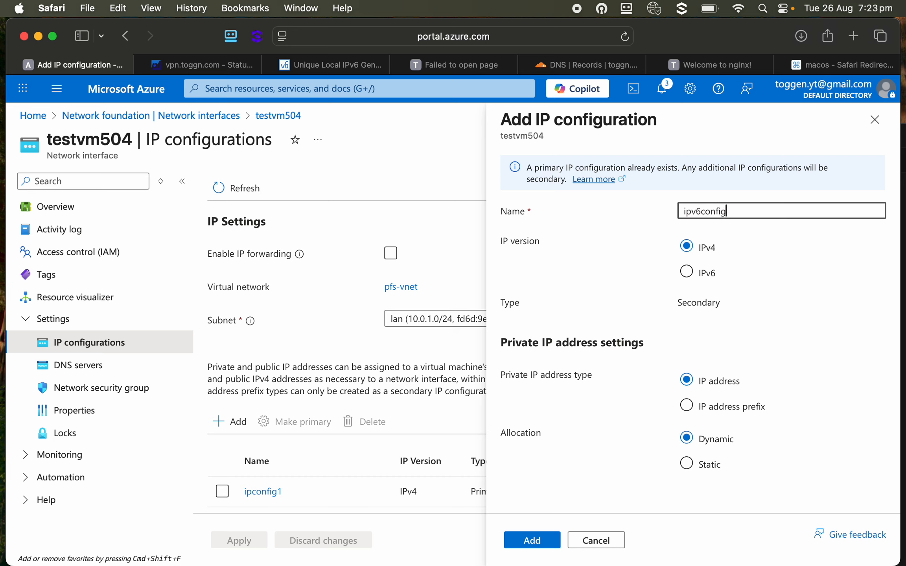
left_click(709, 275)
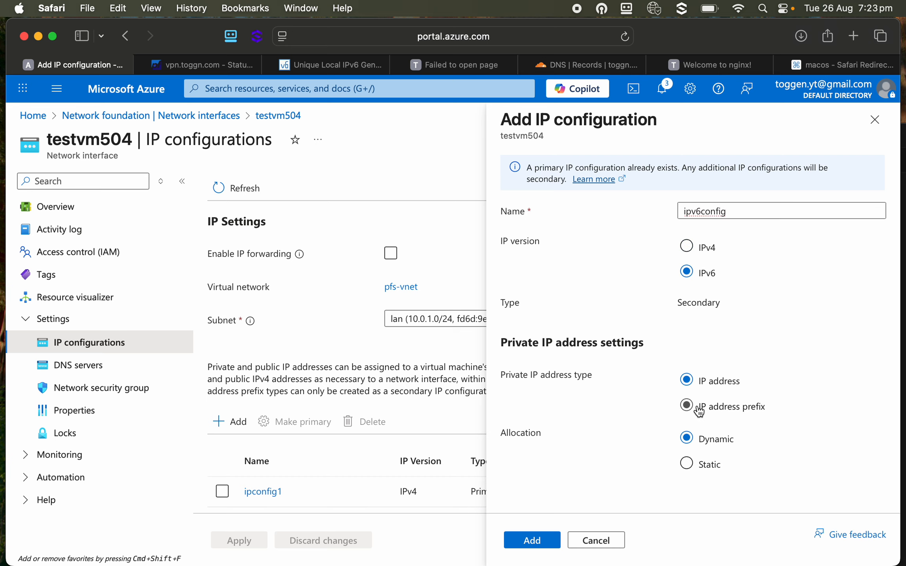
scroll(697, 396, "down", 2)
scroll(697, 395, "down", 1)
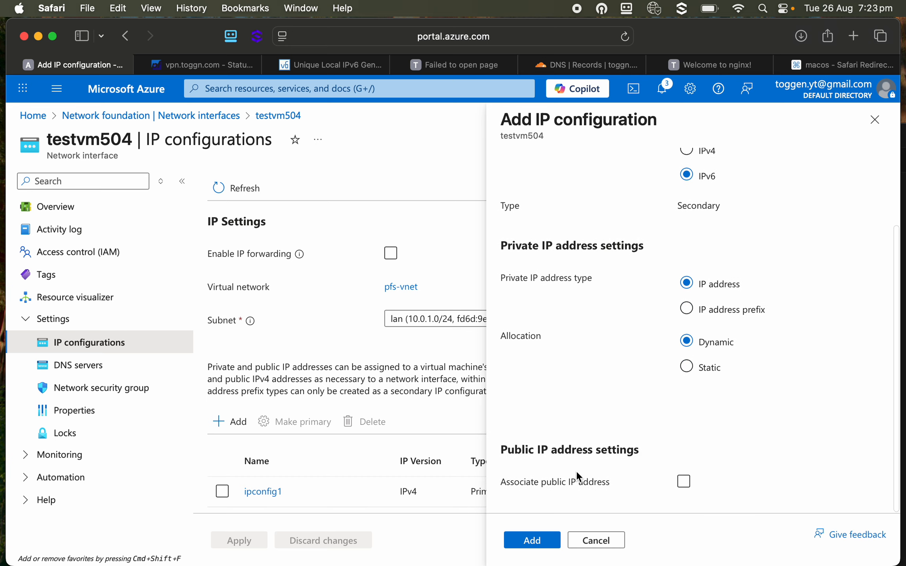
left_click(531, 542)
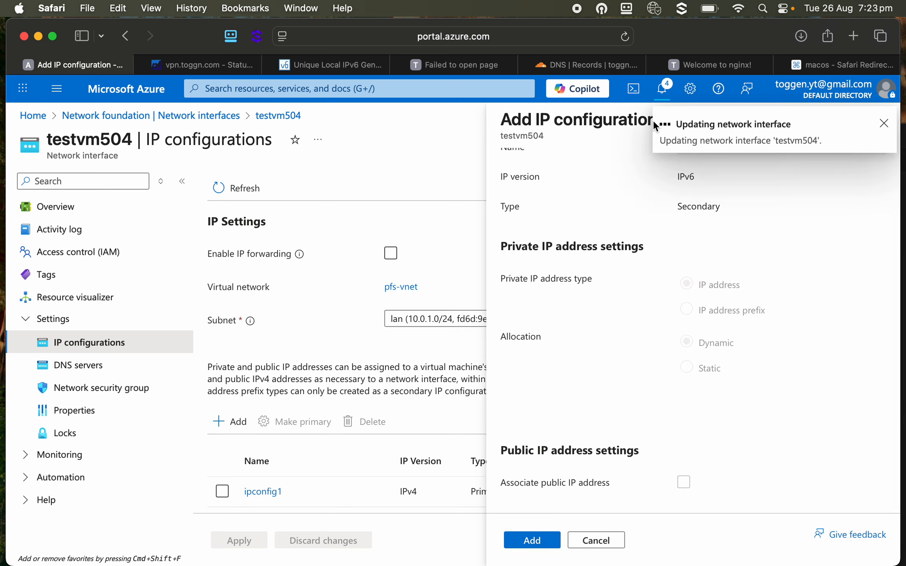
Check the notifications for the error details of the pfs229 network interface update.
left_click(662, 92)
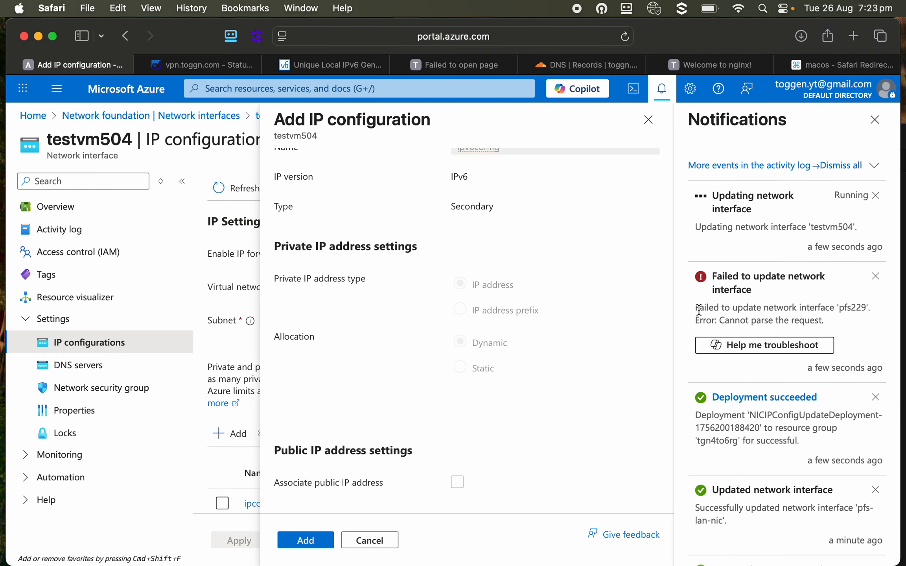
left_click_drag(696, 307, 849, 324)
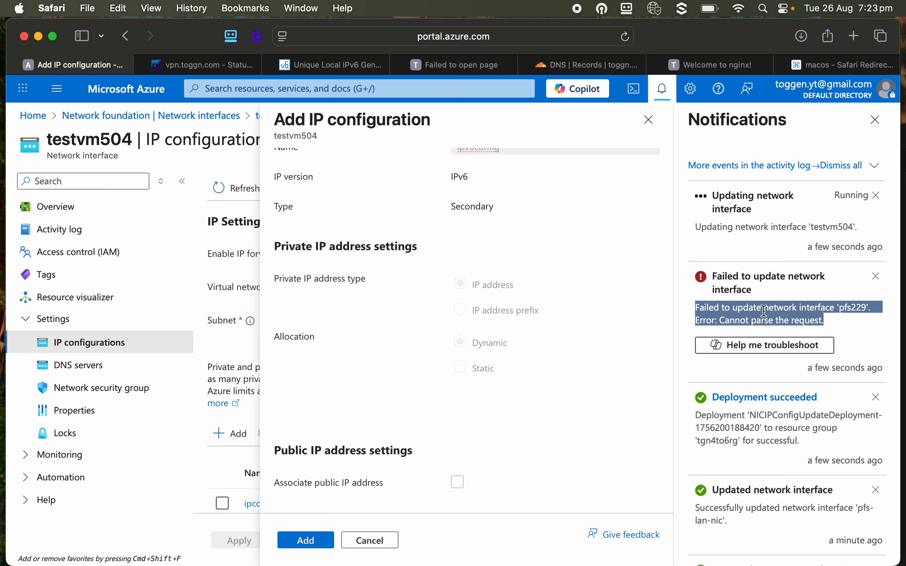
left_click(879, 129)
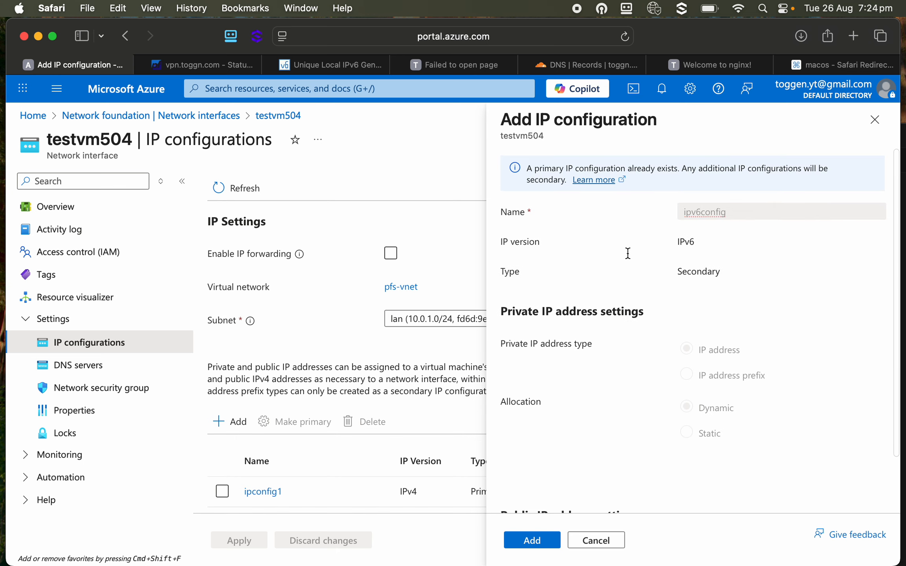
Return to the network interfaces list and reopen the IP configurations of pfs229.
left_click(200, 116)
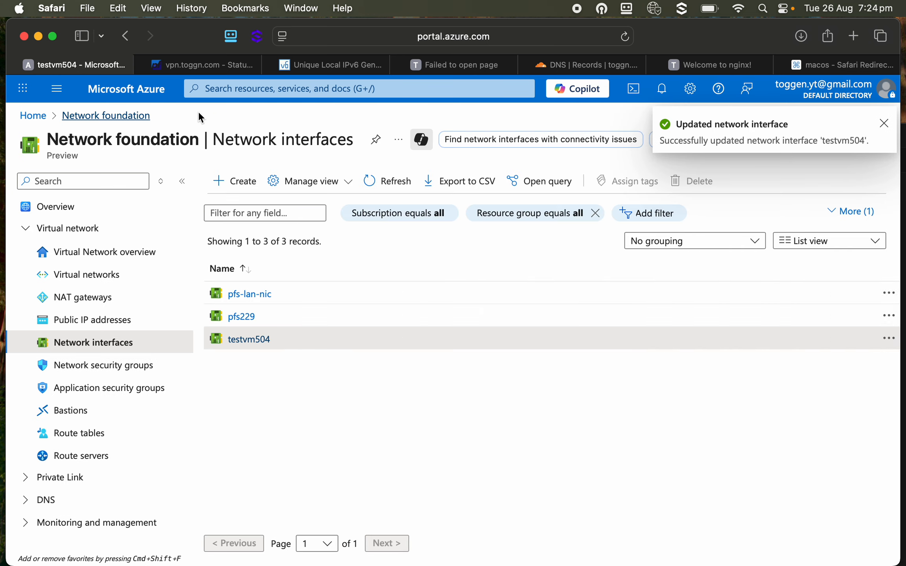
left_click(254, 317)
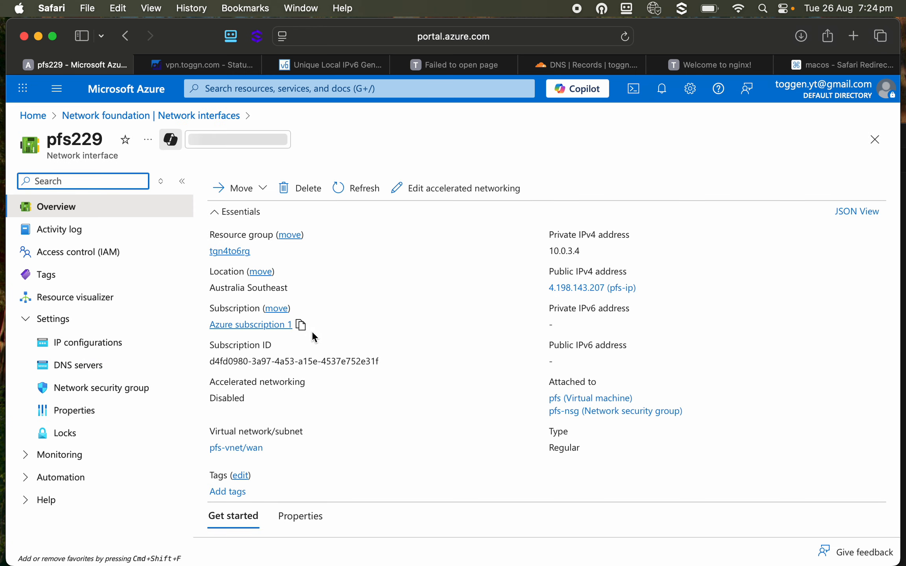
left_click(90, 343)
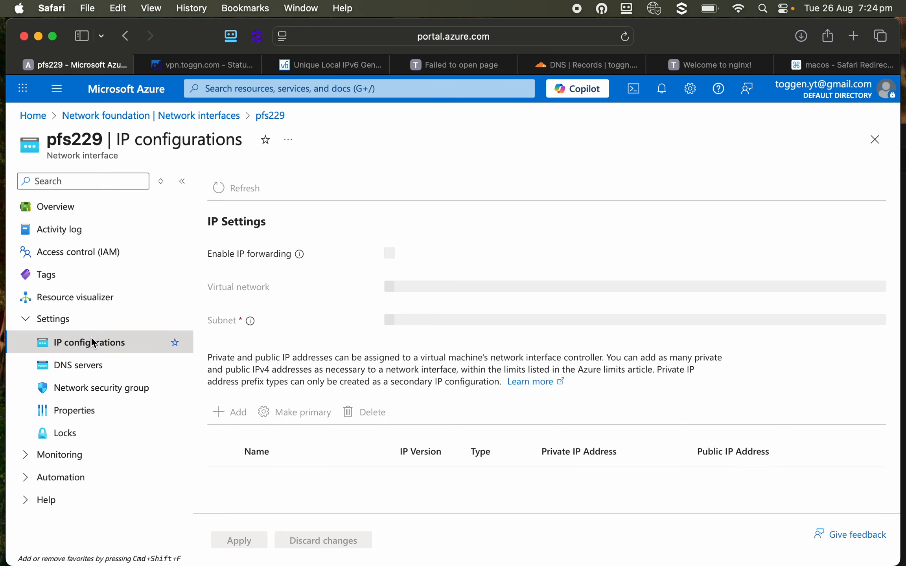
scroll(277, 377, "down", 3)
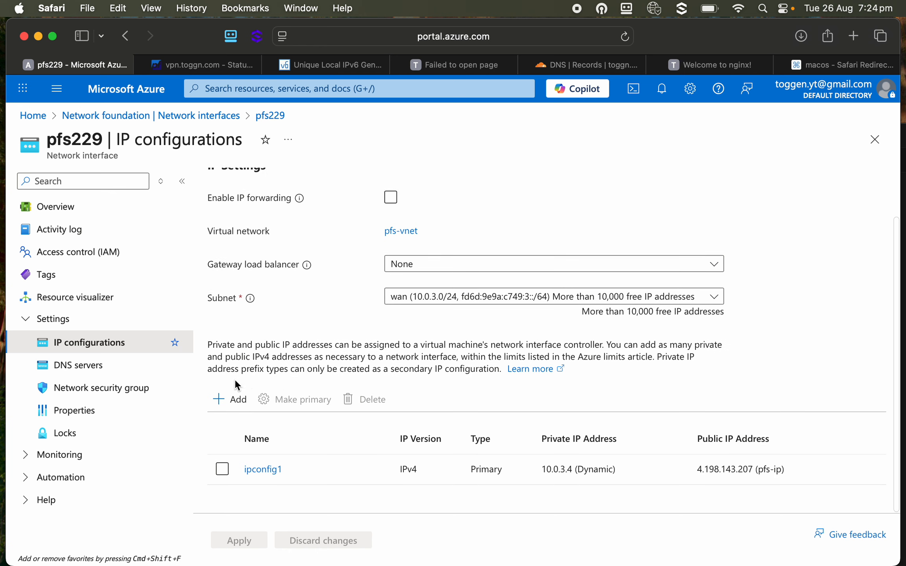
Start another IP configuration on pfs229 named ipv6config, with IP version IPv6.
left_click(237, 400)
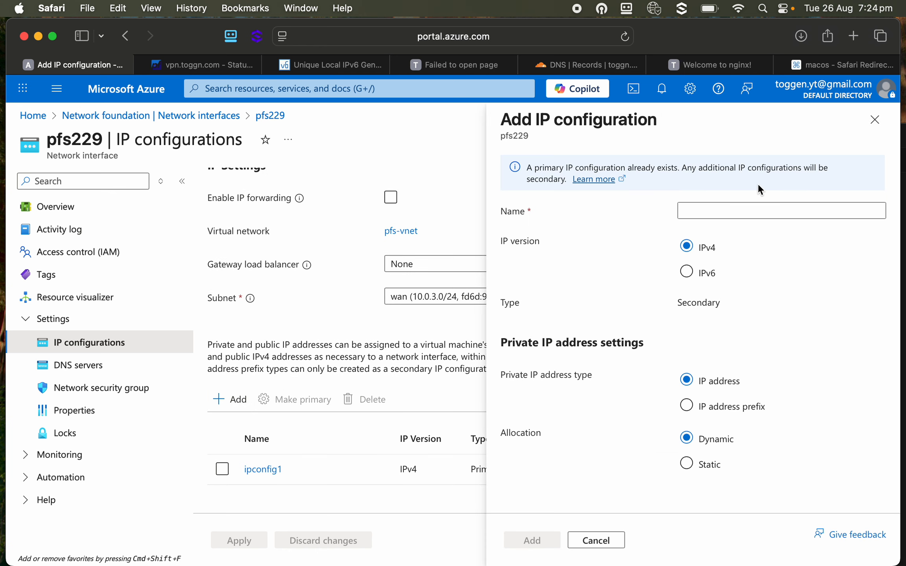
left_click(730, 210)
type("i")
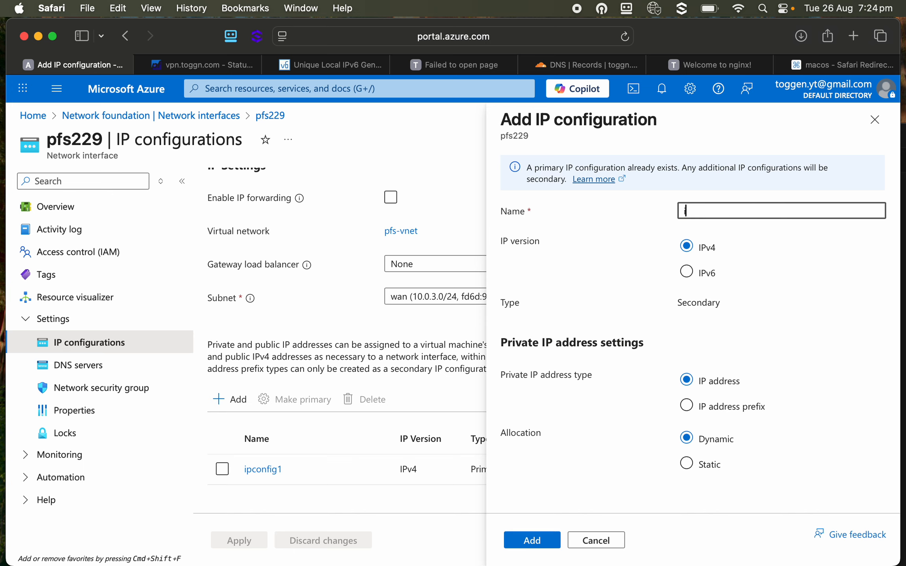
type("pv6configt")
left_click(691, 273)
Associate the existing public IP address pip-pfs-vnet-australiasoutheast-wan with the pfs229 IPv6 configuration and add the configuration.
scroll(707, 370, "down", 3)
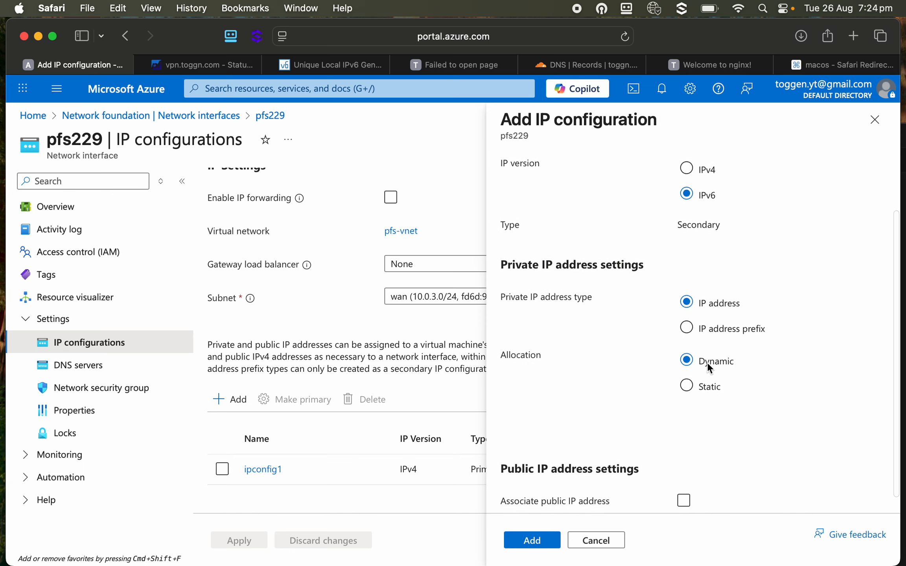
scroll(700, 408, "down", 1)
left_click(684, 476)
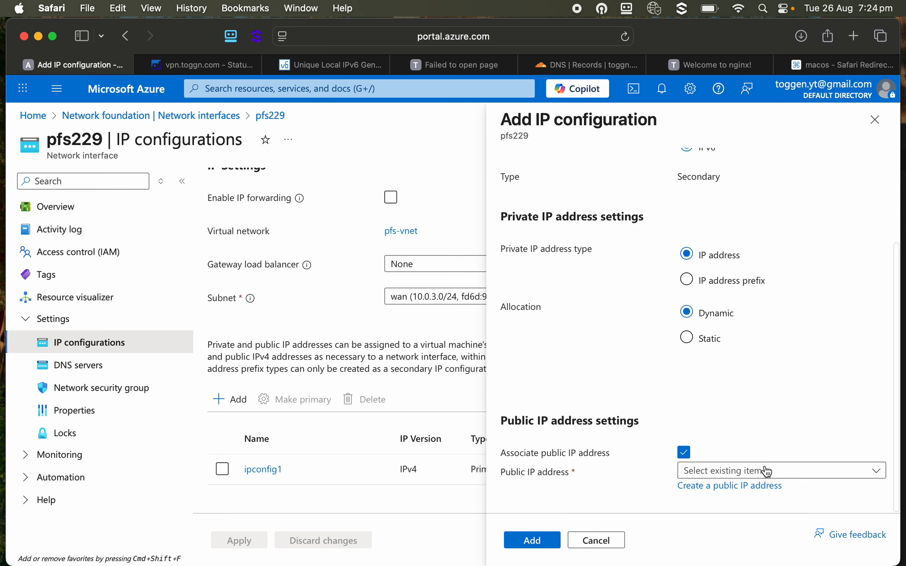
left_click(765, 470)
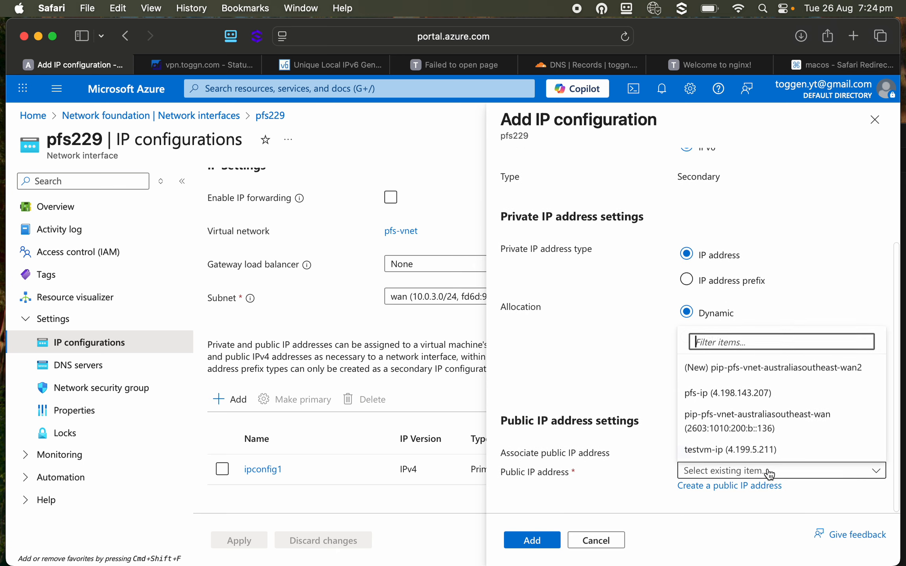
left_click(747, 428)
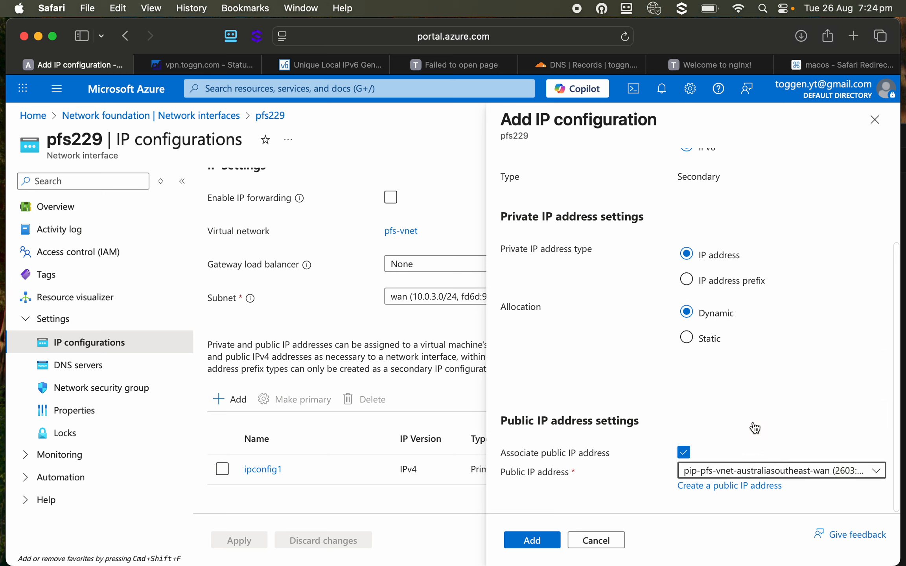
left_click(537, 542)
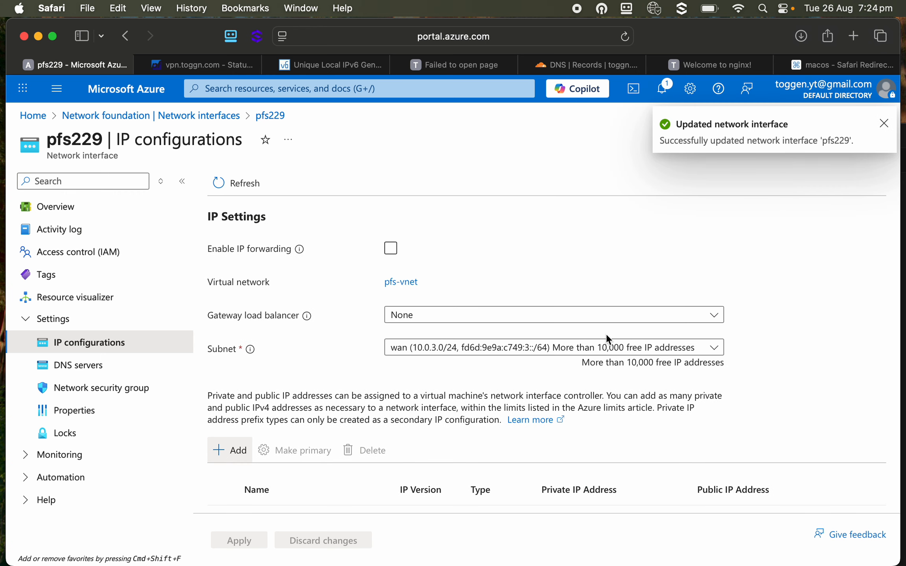
Go to the virtual machines list, start both pfs and testvm, and refresh the list.
left_click(34, 115)
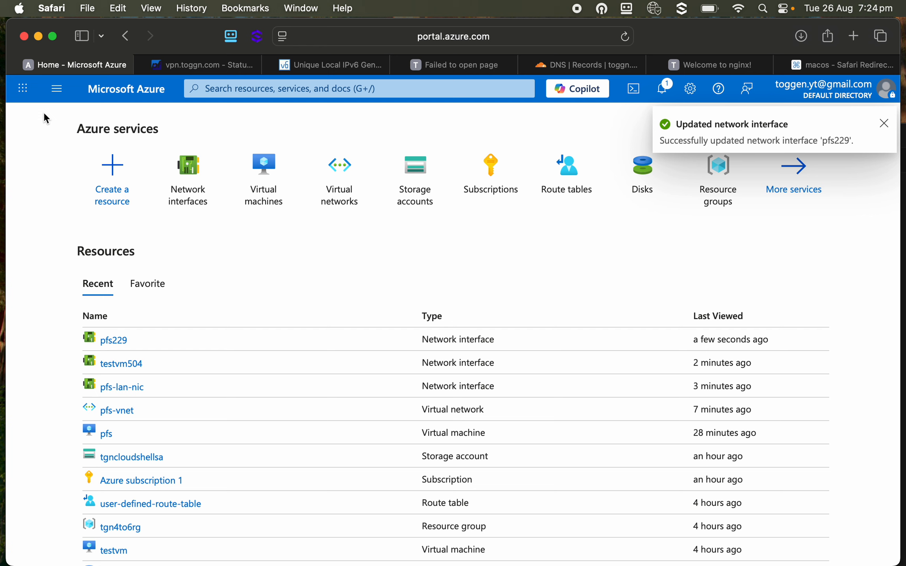
left_click(270, 187)
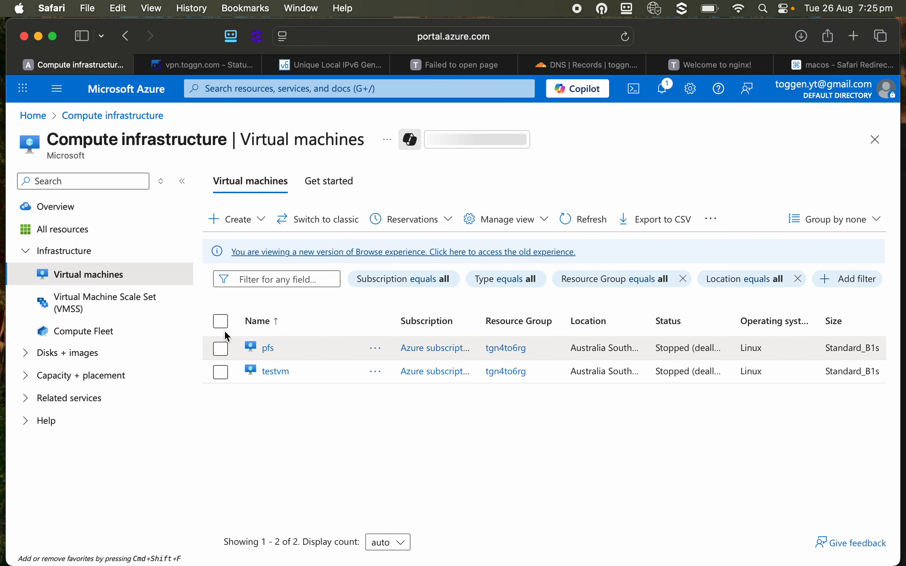
left_click(221, 320)
left_click(713, 232)
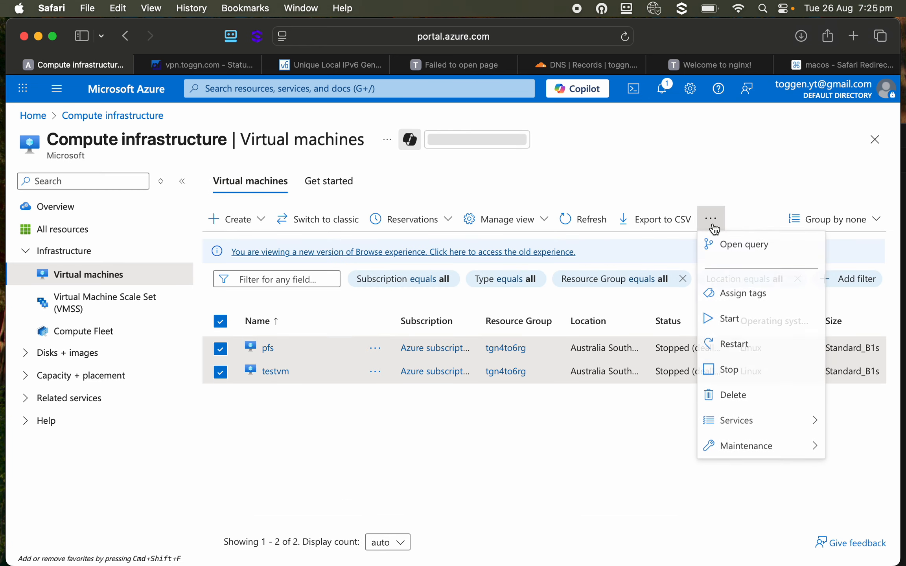
left_click(732, 319)
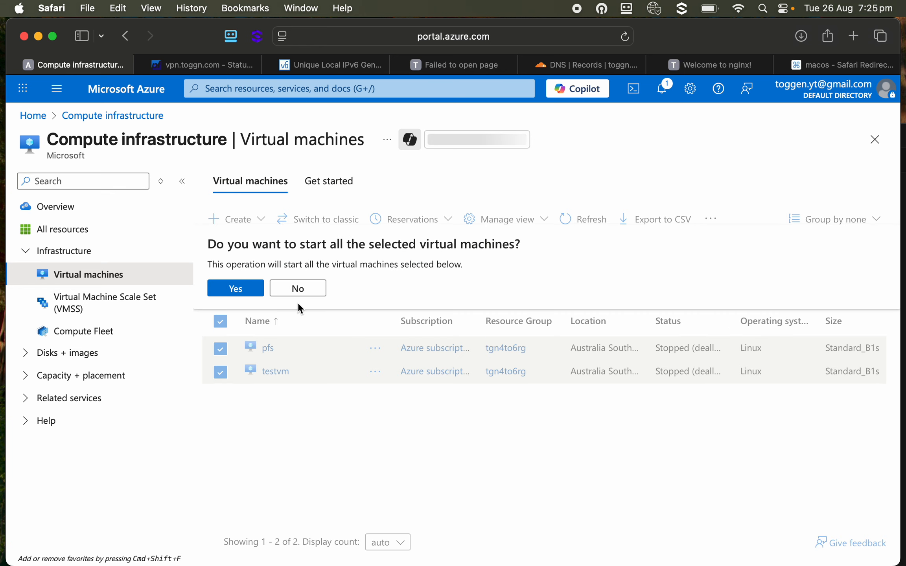
left_click(252, 289)
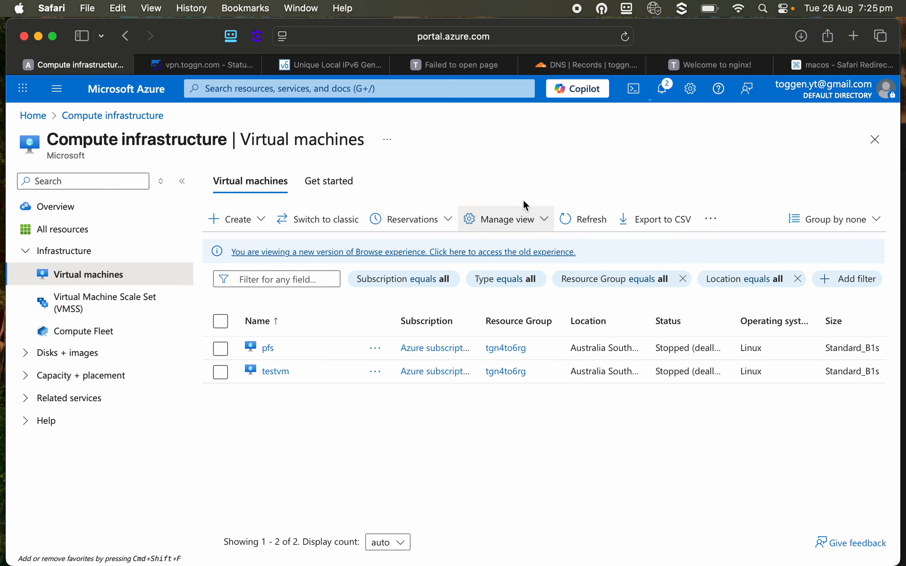
left_click(579, 227)
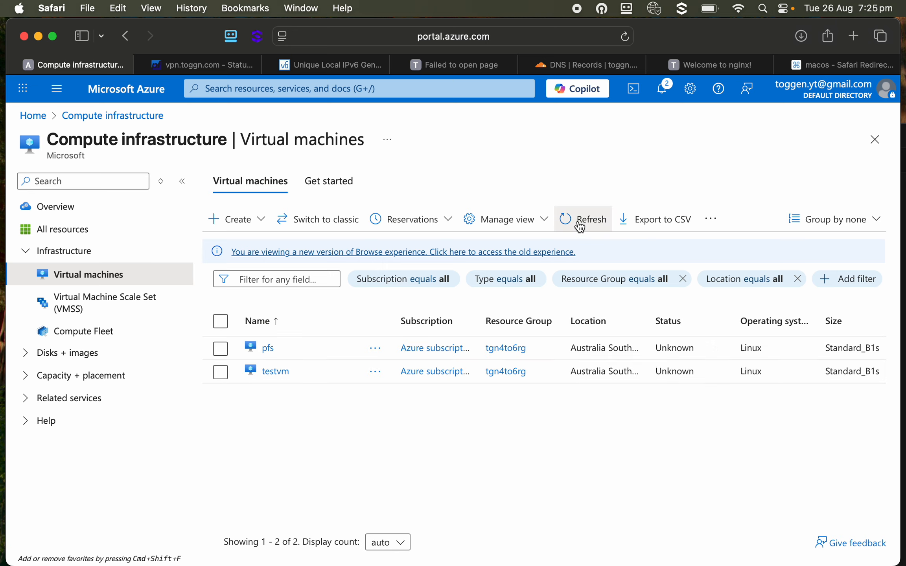
Switch to the draw.io network diagram to review the WAN, LAN and DEVEL layout, and return to the Azure portal.
key("super+Tab")
key("super+Tab")
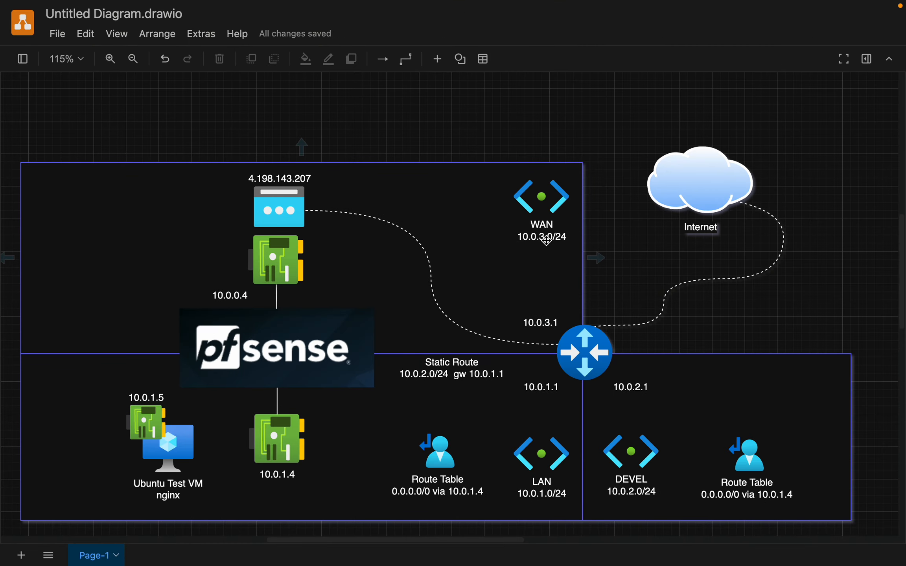
left_click(289, 174)
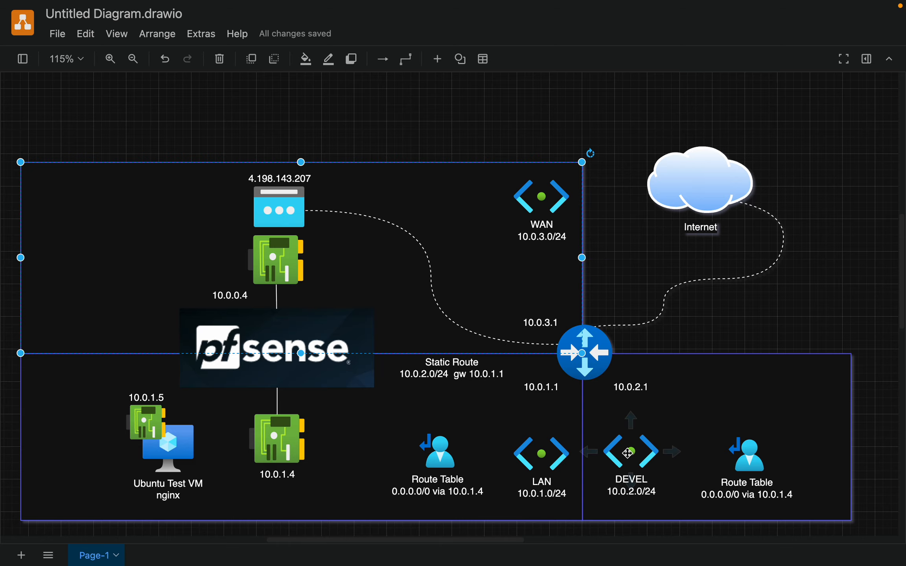
key("super+Tab")
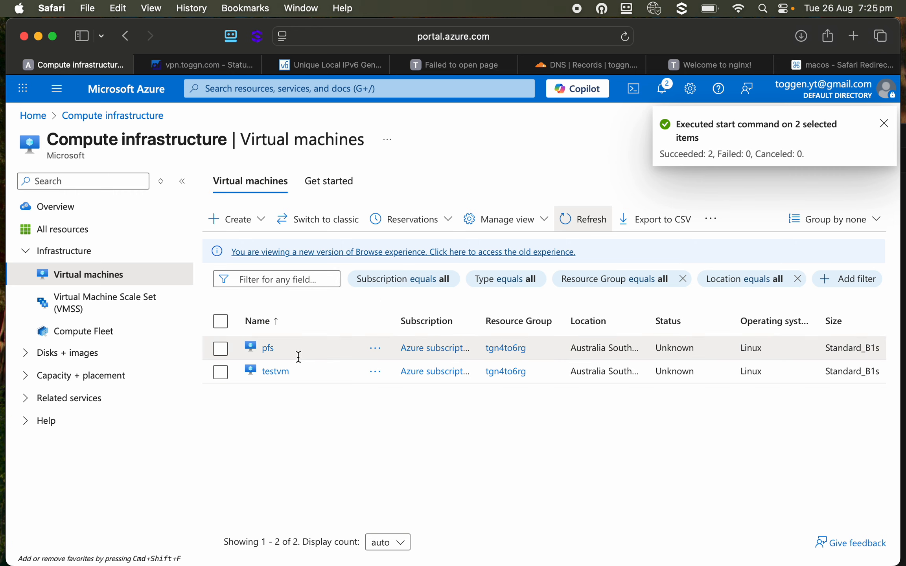
Open the pfs virtual machine and examine the networking properties in its overview.
left_click(268, 349)
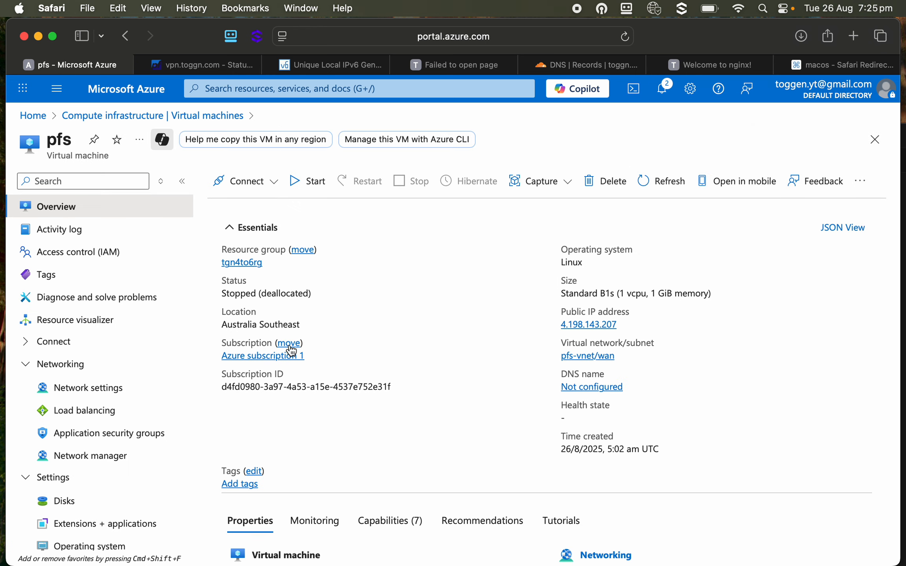
scroll(425, 352, "down", 5)
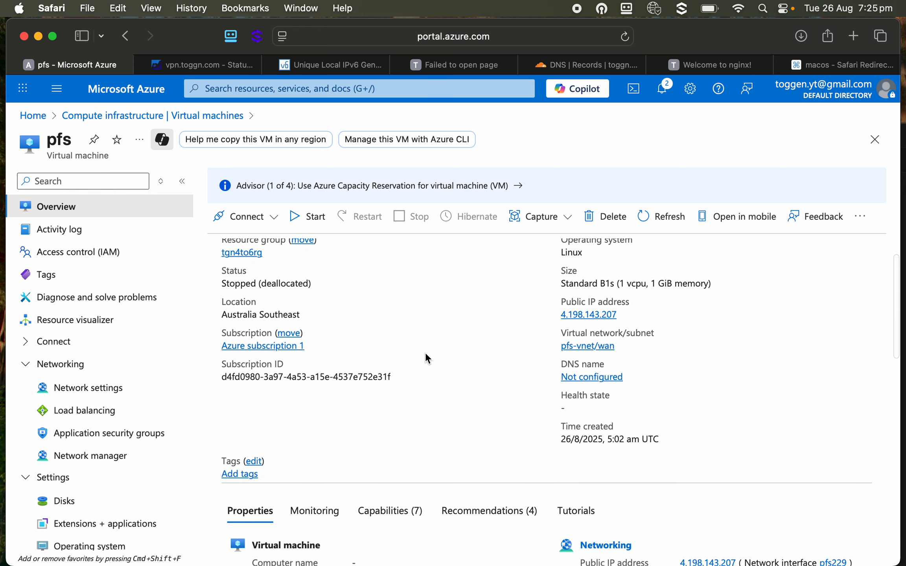
scroll(425, 352, "down", 1)
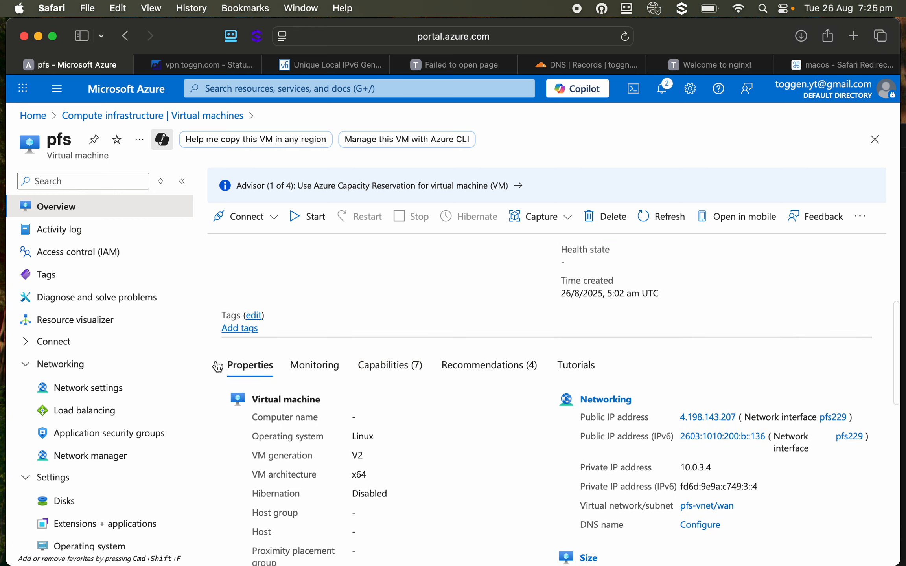
Open the network settings of pfs, select the pfs229 (primary) / ipv6config configuration, and copy its public IPv6 address.
left_click(87, 389)
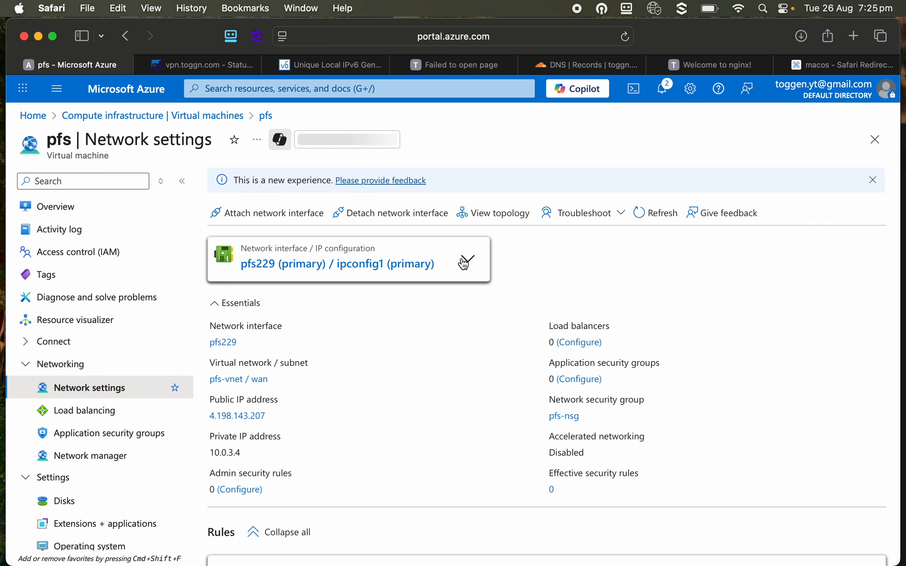
left_click(474, 262)
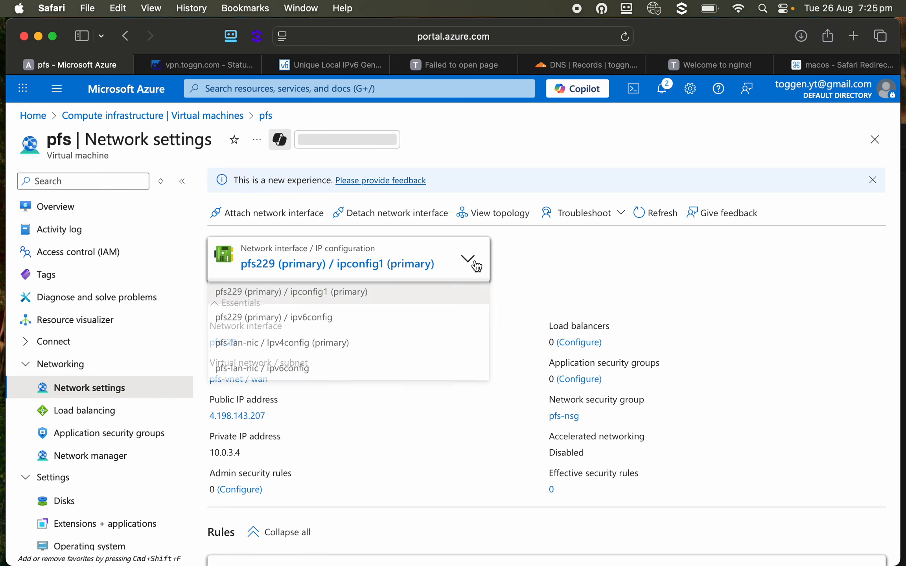
left_click(329, 319)
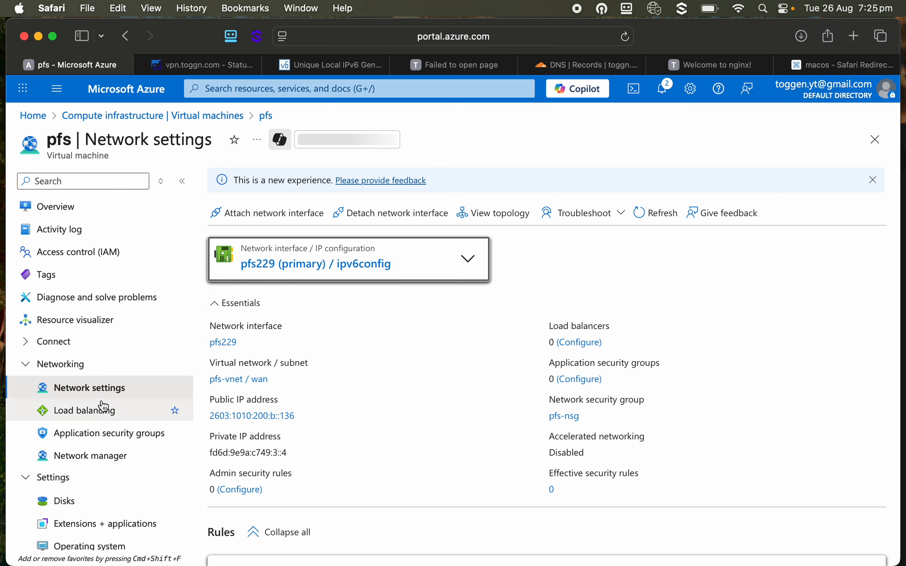
left_click(303, 416)
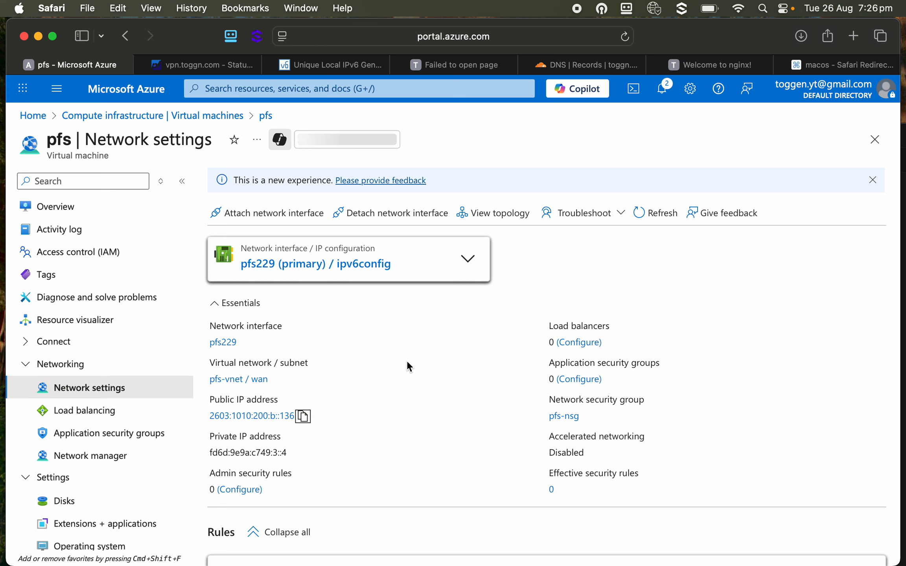
Switch to iTerm and ping the copied public IPv6 address 2603:1010:200:b::136 with ping6.
key("super+Tab")
key("super+Tab")
key("super+Tab")
key("super+Tab")
key("super+Tab")
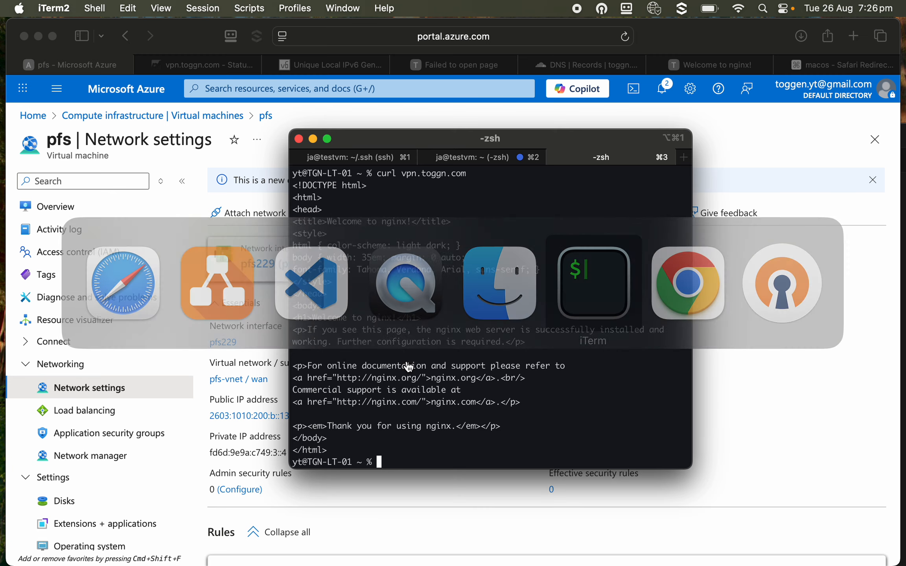
type("ping")
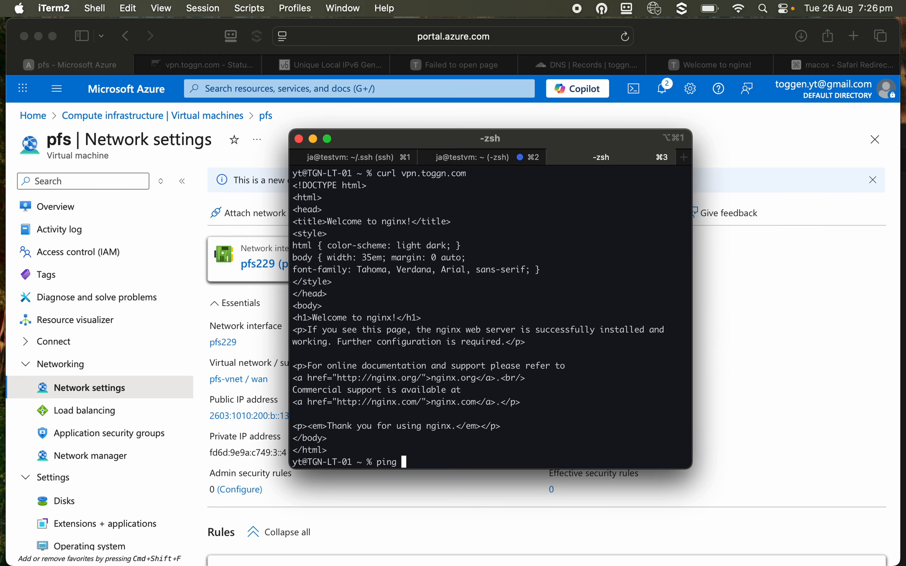
key("super+v")
key("Left")
key("Left")
key("Left")
key("Left")
key("Left")
key("Left")
key("Left")
key("Left")
key("Left")
key("Left")
key("Left")
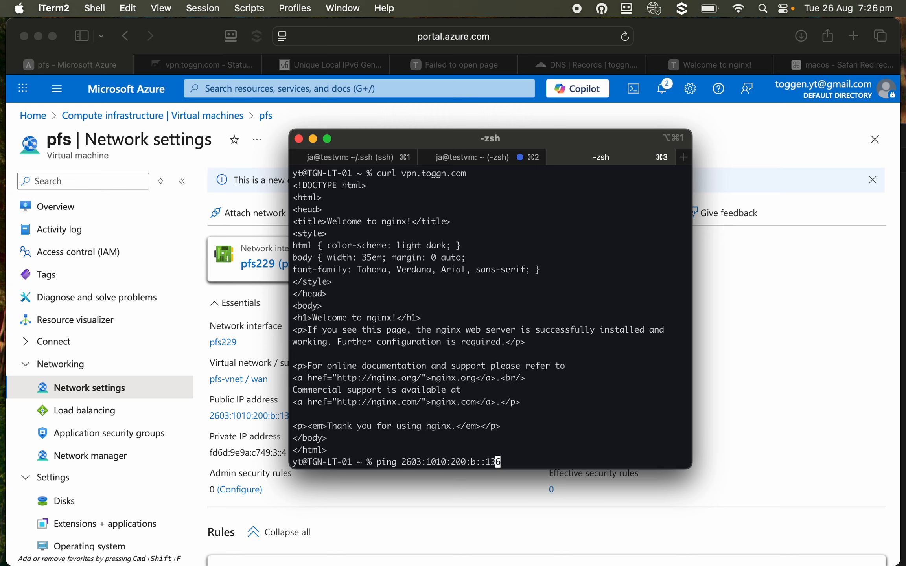
key("Left")
key("Left")
key("Left")
key("Left")
key("Left")
key("Left")
key("Left")
key("Left")
key("Left")
key("Left")
type("6")
key("Return")
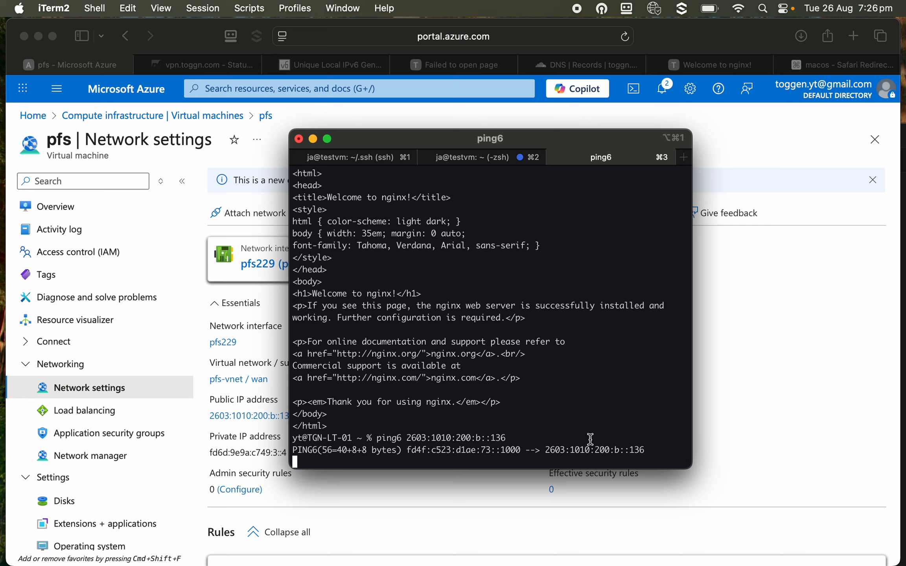
Reload the pfSense web interface at vpn.toggn.com and sign in as admin with the saved username and password.
left_click(200, 64)
left_click(492, 37)
key("Return")
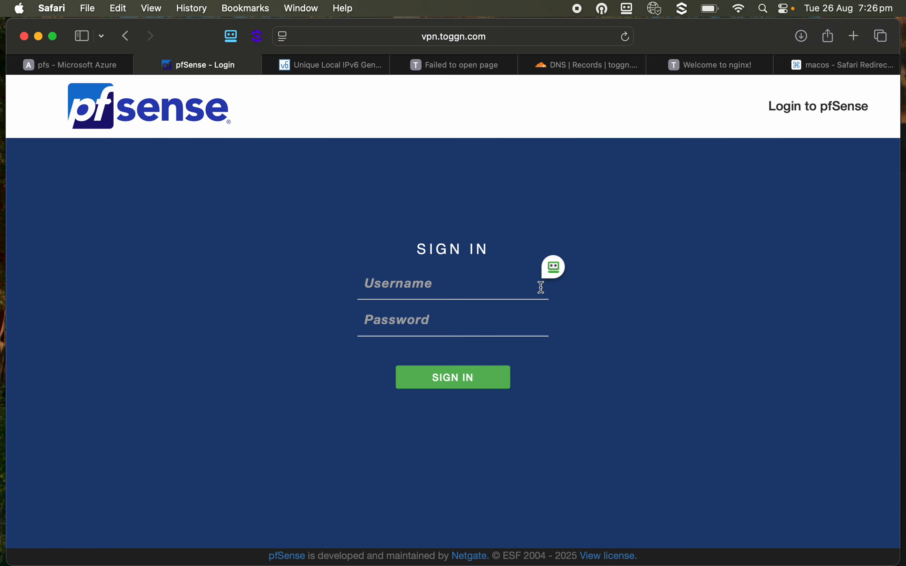
left_click(553, 268)
left_click(582, 266)
left_click(443, 380)
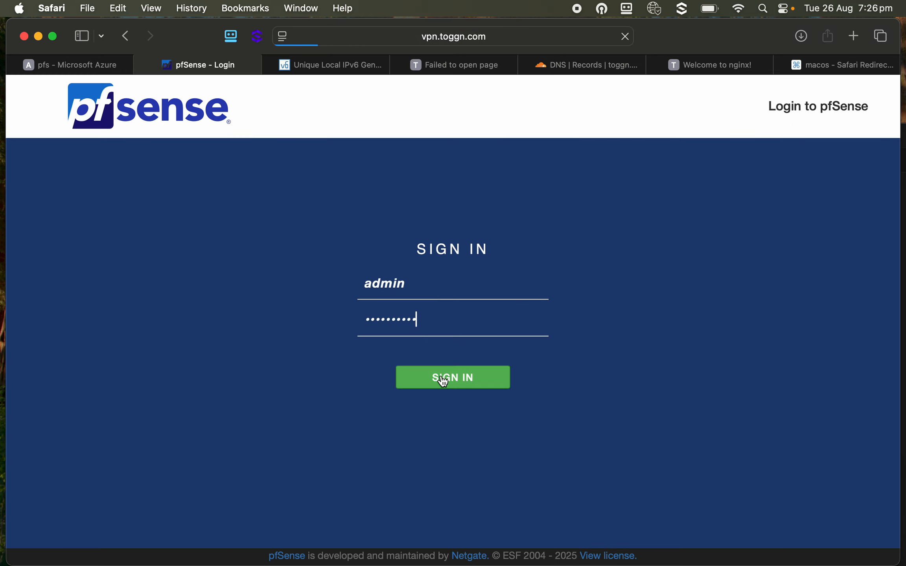
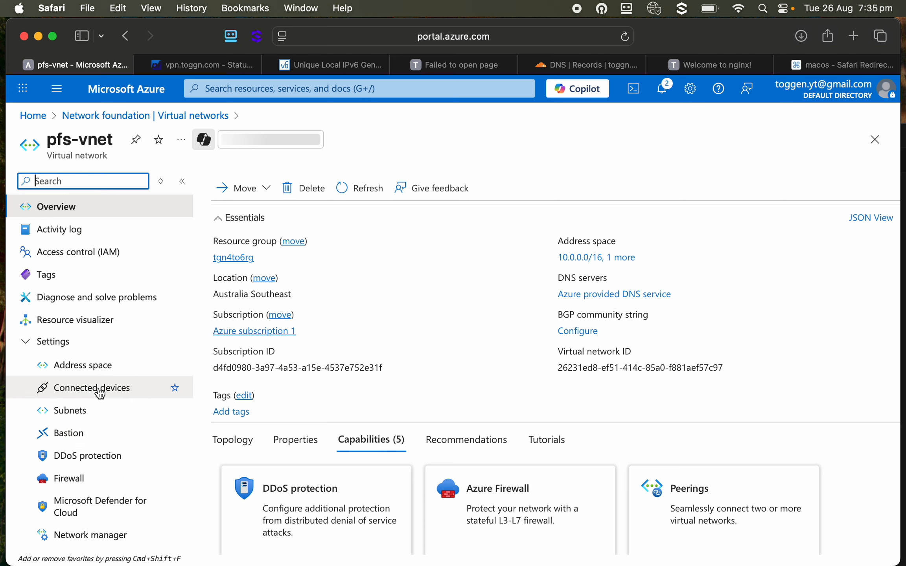
From the pfs-vnet subnets, open the routes of user-defined-route-table.
scroll(95, 386, "down", 3)
scroll(99, 386, "down", 3)
scroll(98, 393, "up", 6)
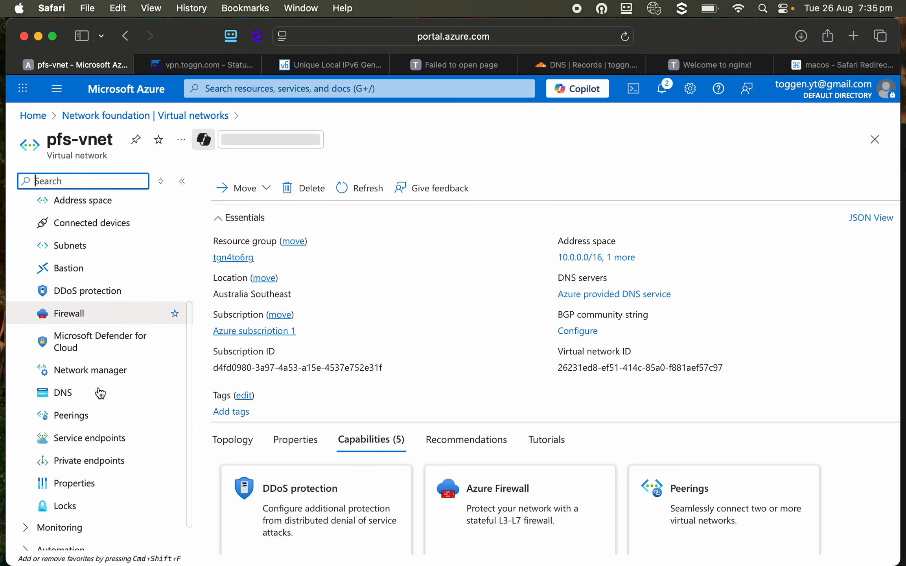
left_click(88, 410)
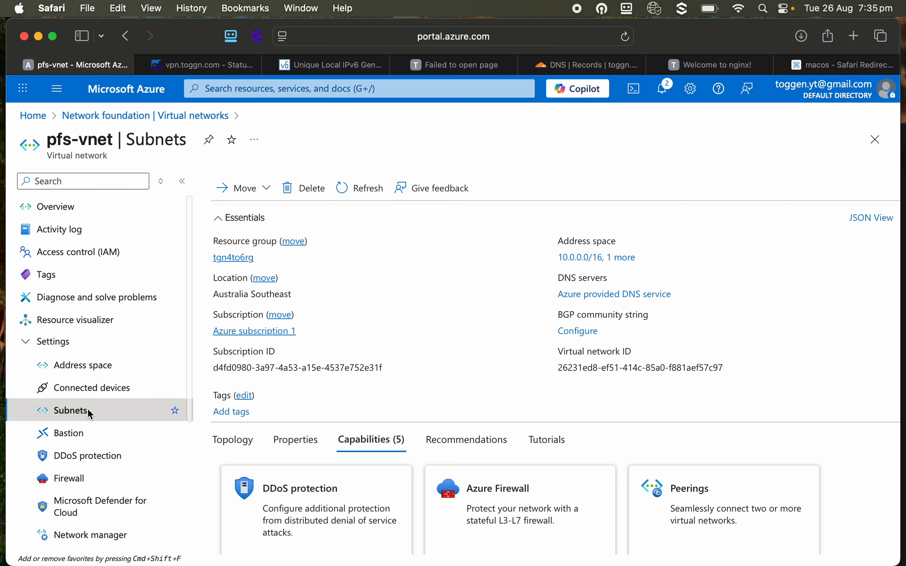
left_click(780, 316)
left_click(72, 388)
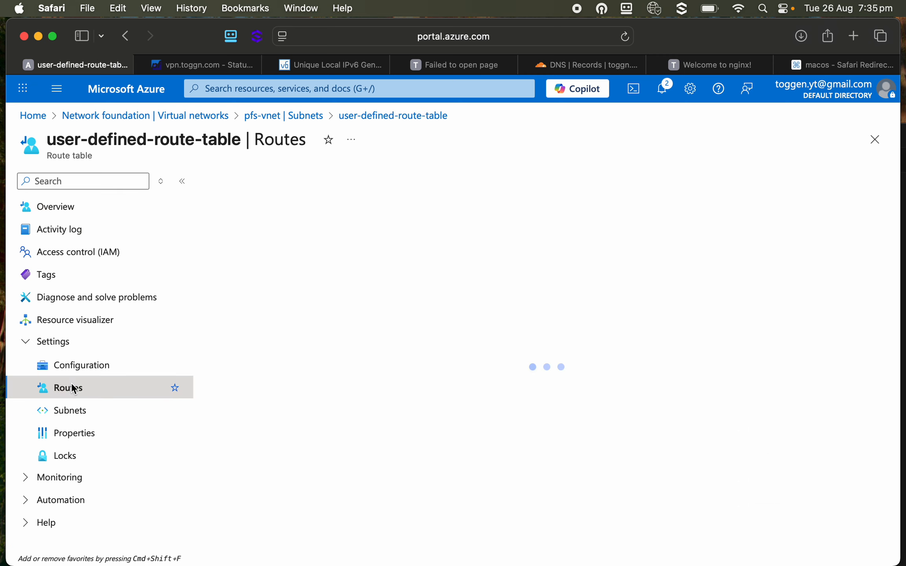
Start a new route named udr_ipv6 with destination type IP Addresses, range ::/0 and next hop type Virtual appliance.
left_click(240, 181)
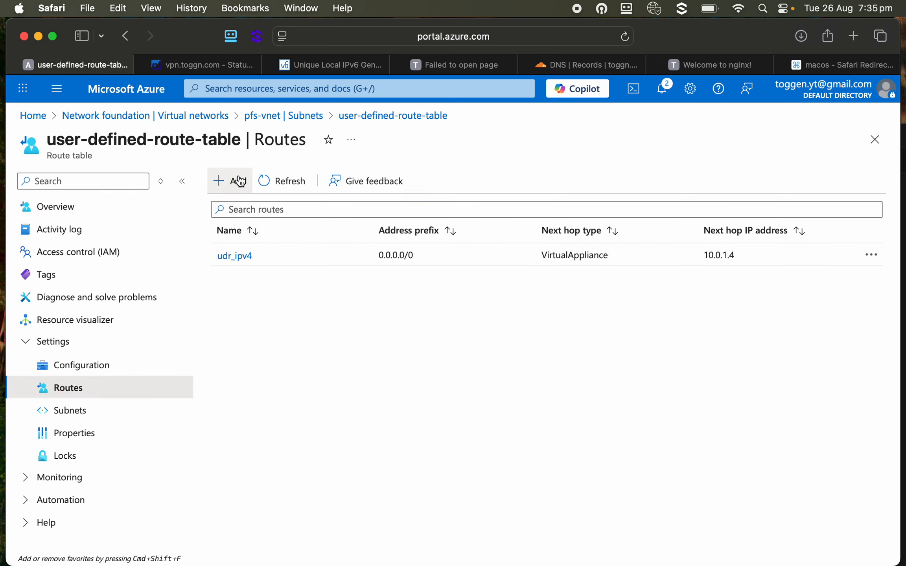
left_click(565, 233)
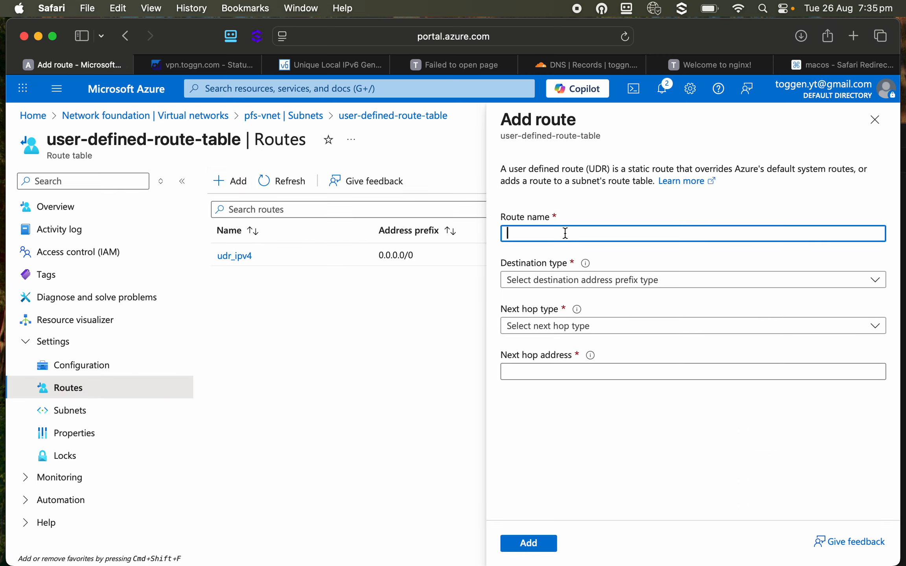
type("udr_ipv6")
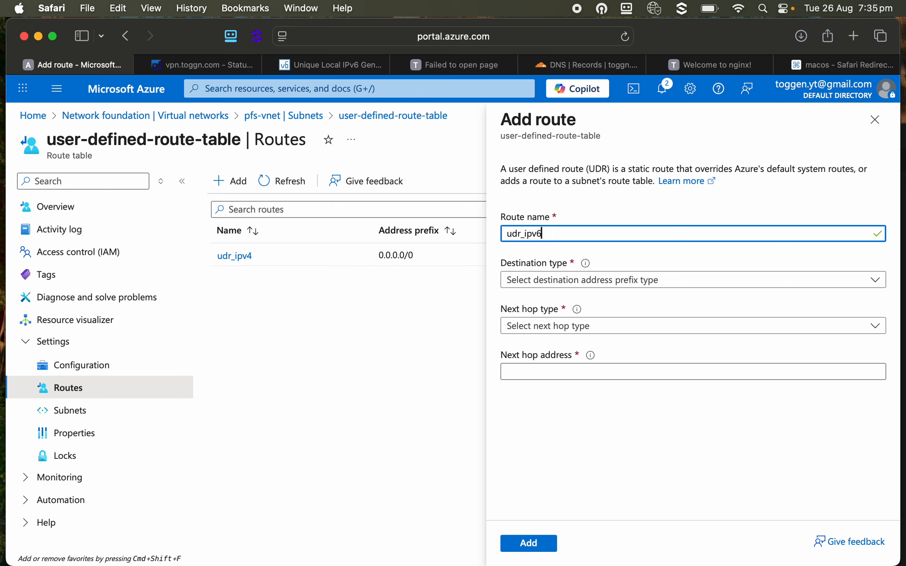
left_click(598, 278)
left_click(562, 301)
left_click(541, 318)
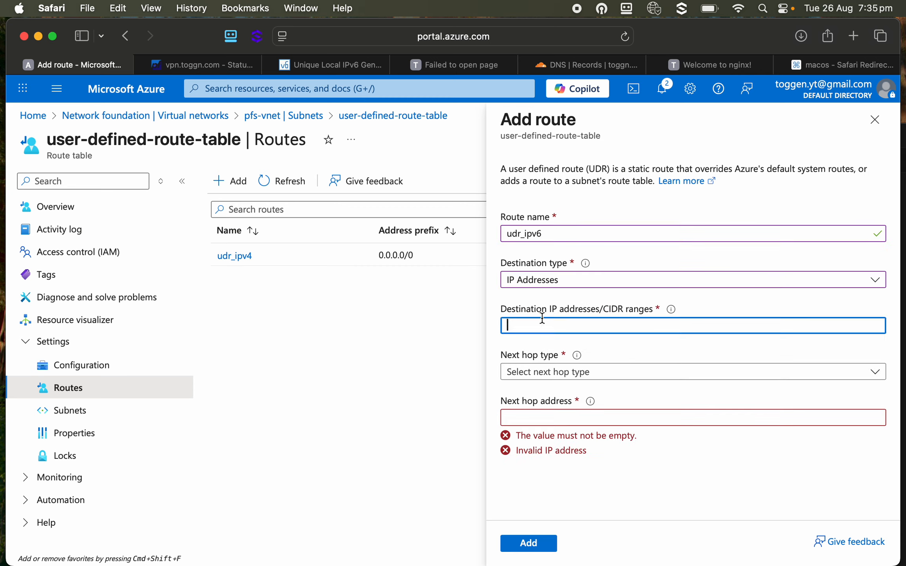
type("::/0")
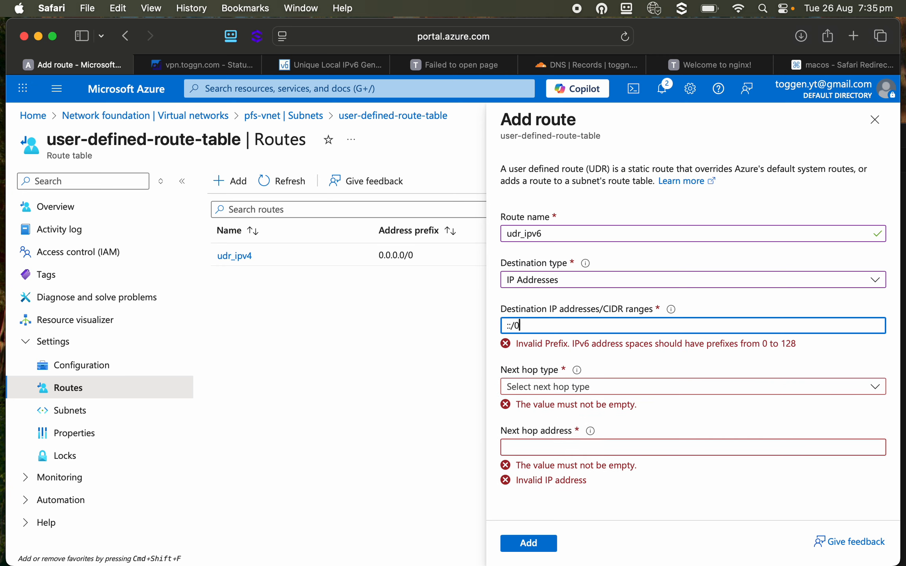
left_click(544, 375)
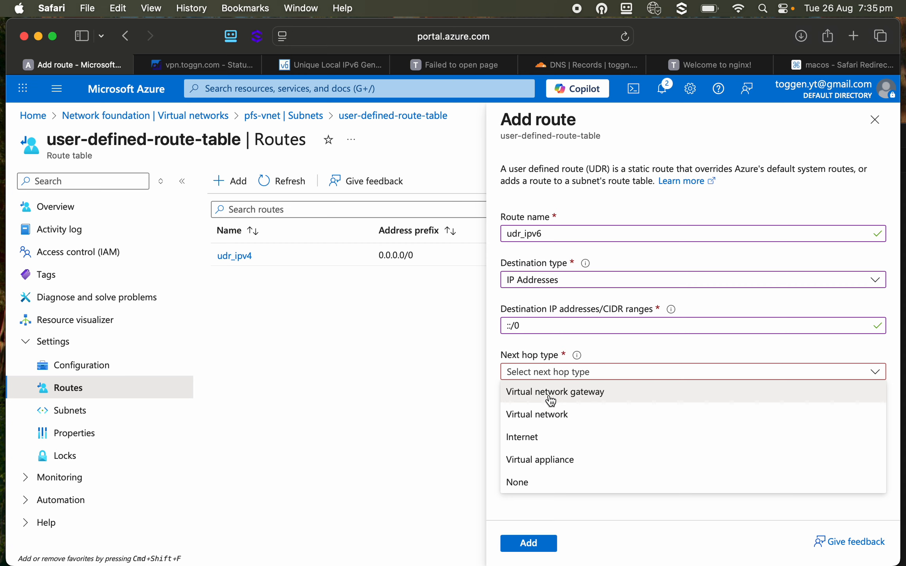
left_click(557, 465)
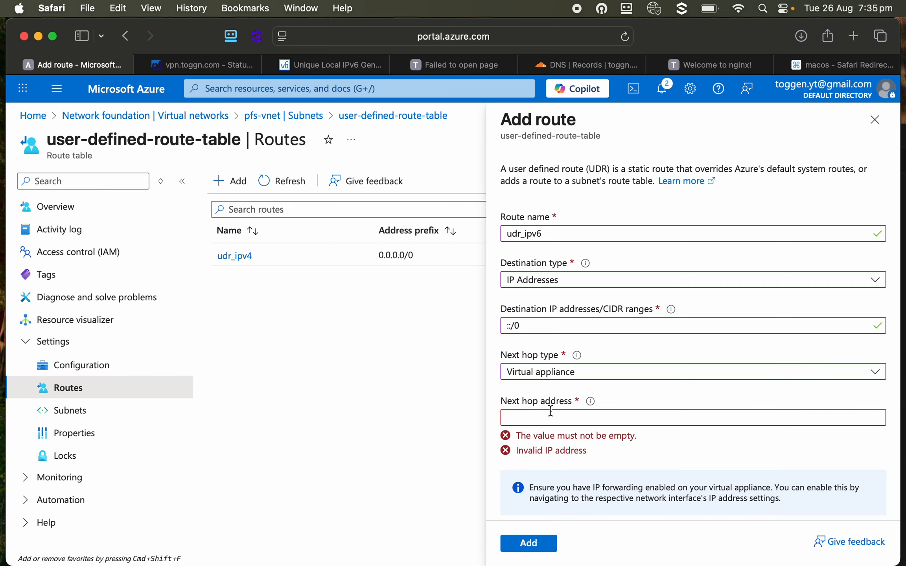
Open the interface status in pfSense and copy the LAN interface's IPv6 address for the route's next hop.
left_click(543, 424)
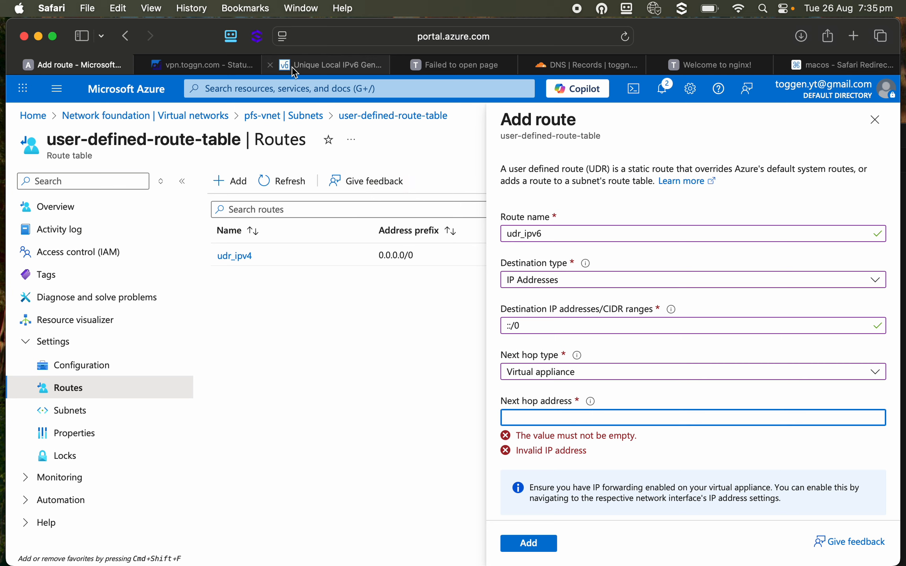
left_click(204, 64)
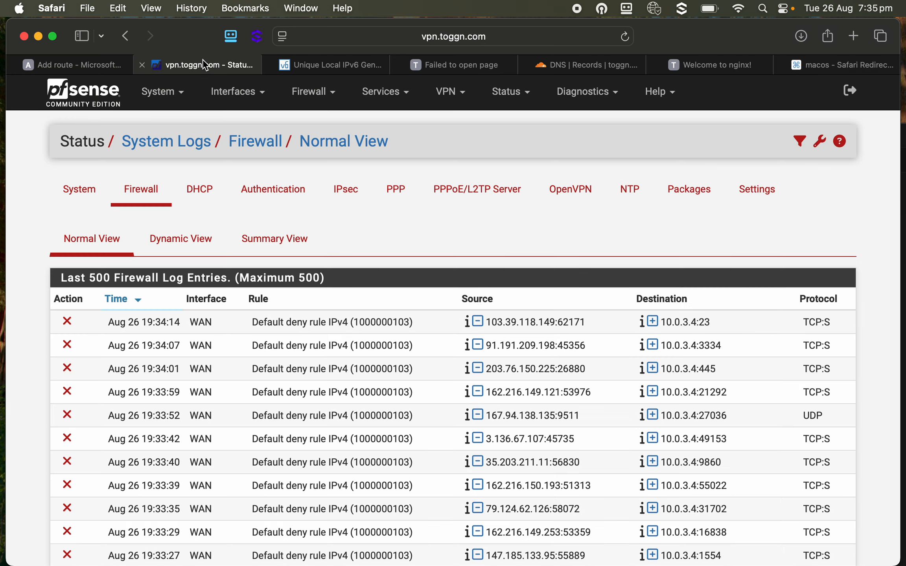
left_click(511, 93)
left_click(527, 293)
scroll(323, 374, "down", 8)
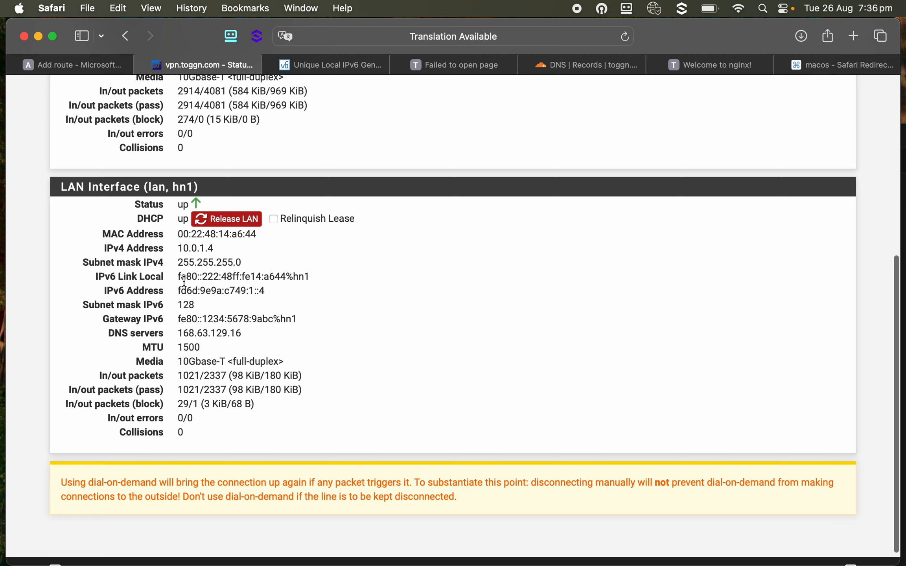
mouse_move(179, 293)
left_mouse_down()
mouse_move(297, 289)
mouse_move(171, 288)
mouse_move(179, 289)
left_mouse_up()
key("super+c")
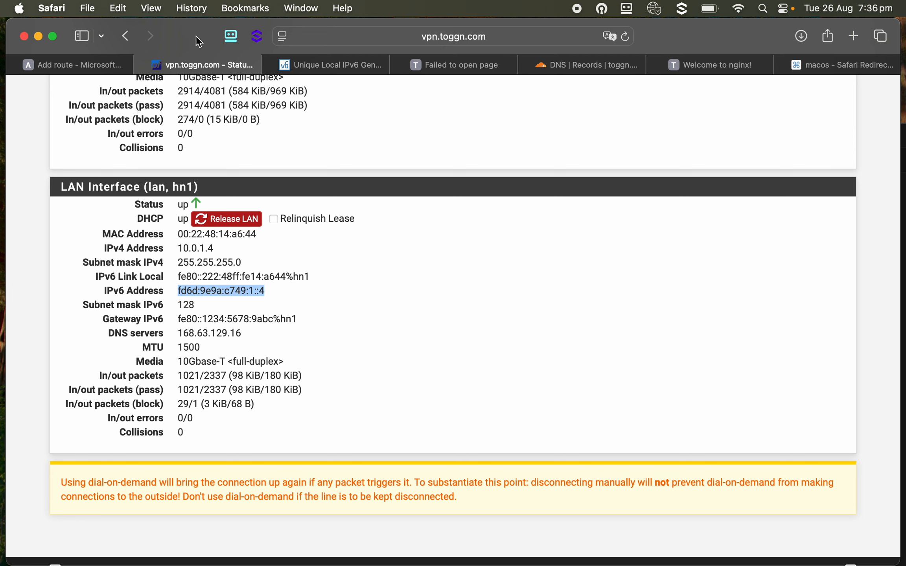
Set the Azure route's next hop address to fd6d:9e9a:c749:1::4 and add the route.
left_click(109, 67)
key("super+v")
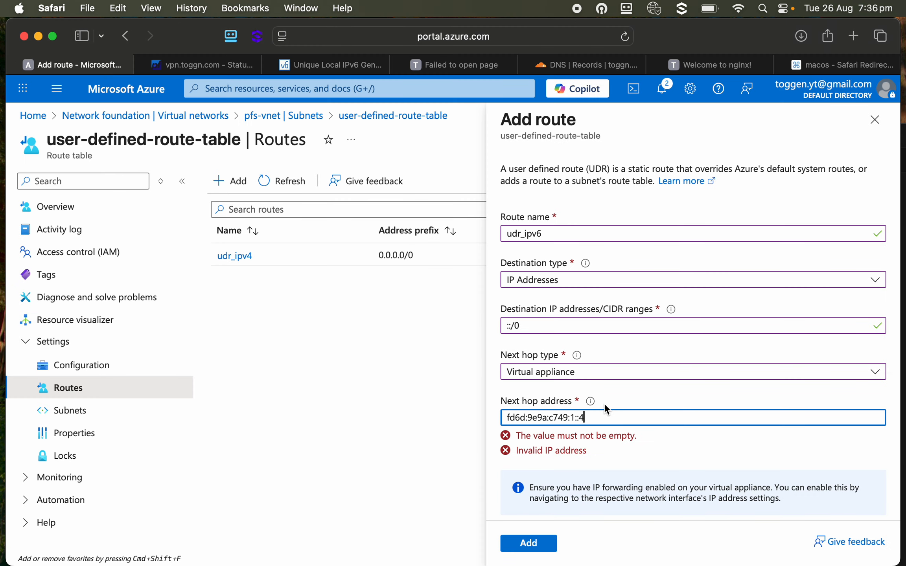
left_click(540, 548)
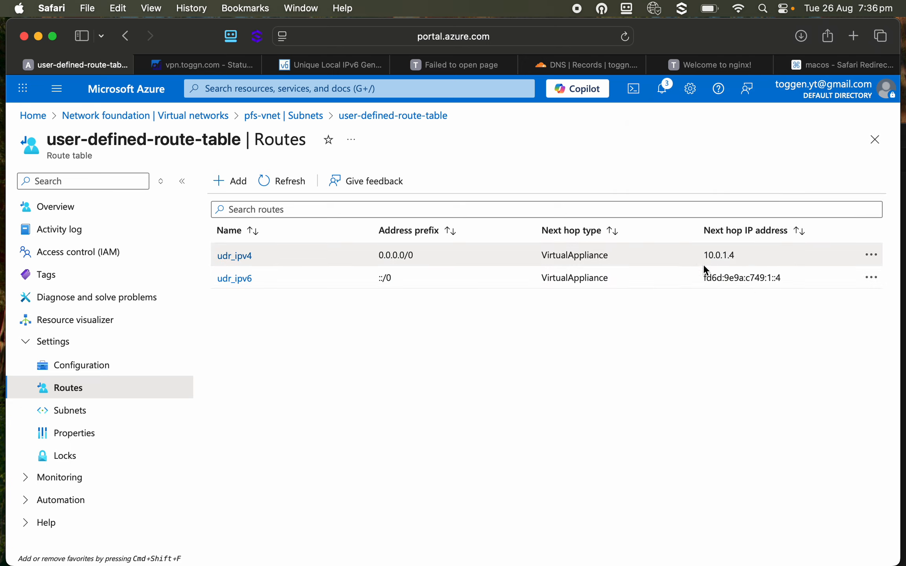
Switch to the testvm session in iTerm, stop the running ping and ping ipv6.google.com again.
key("super+Tab")
key("super+Tab")
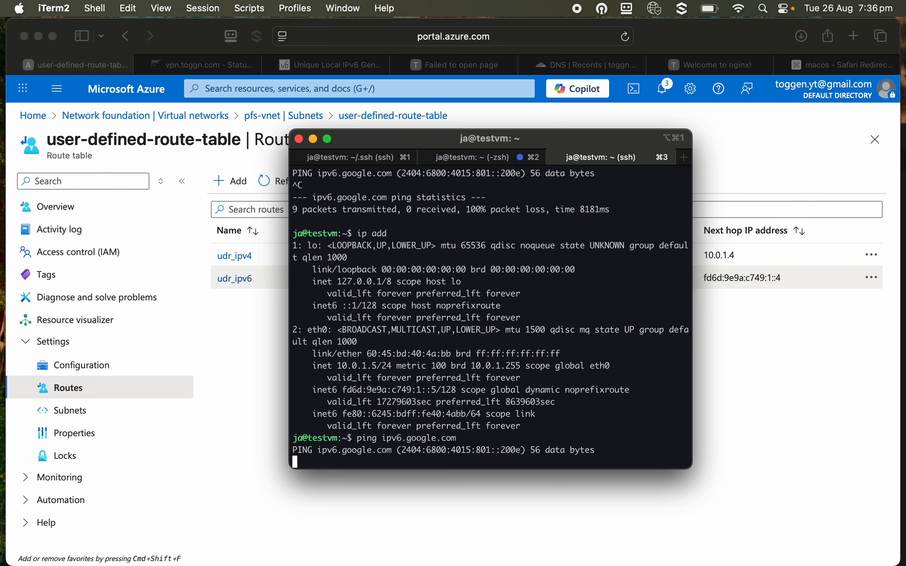
key("ctrl+c")
key("Up")
key("Return")
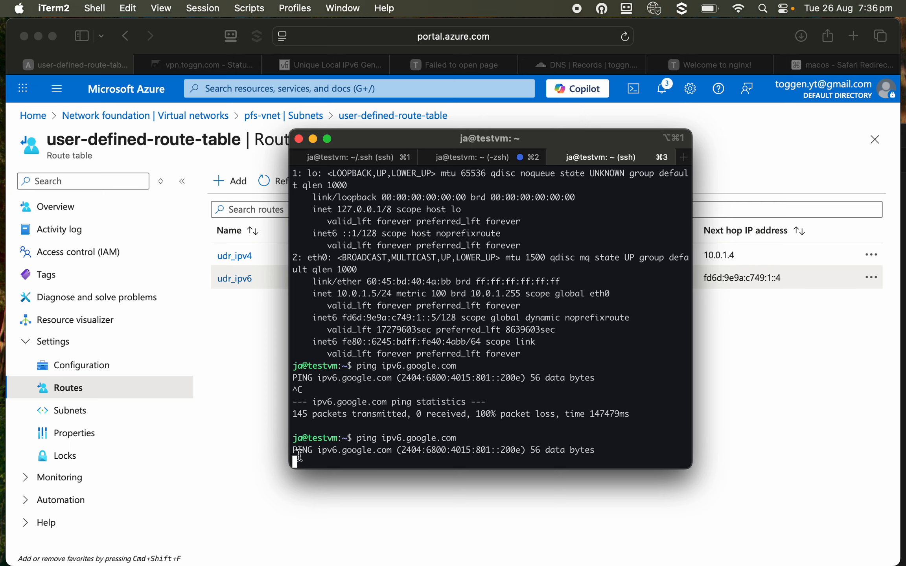
Return to the Azure portal, check the subnets associated with user-defined-route-table, and reopen its routes.
left_click(240, 454)
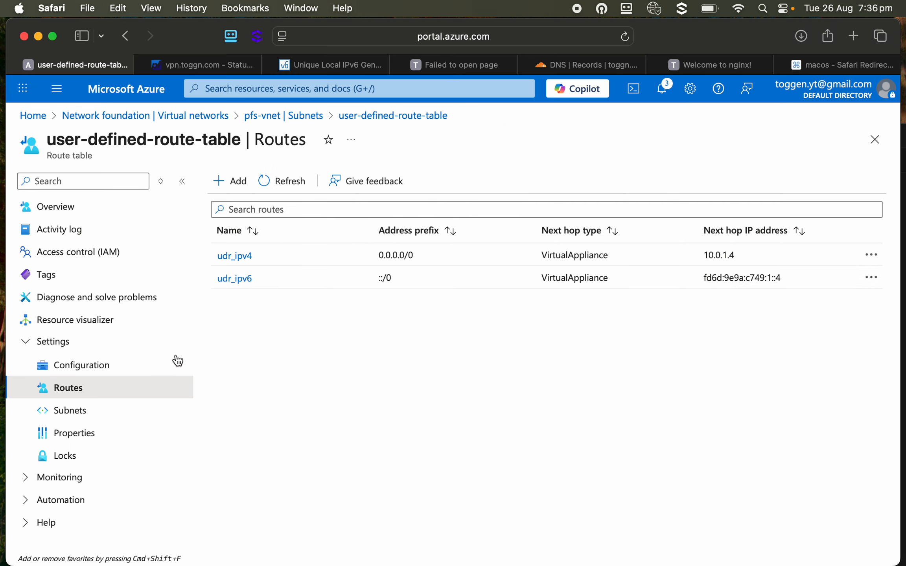
left_click(99, 412)
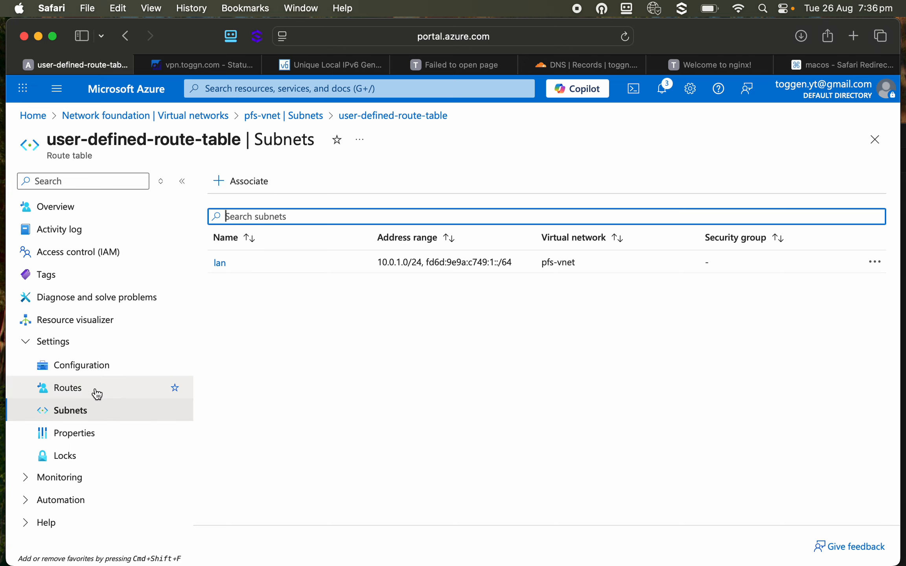
left_click(96, 393)
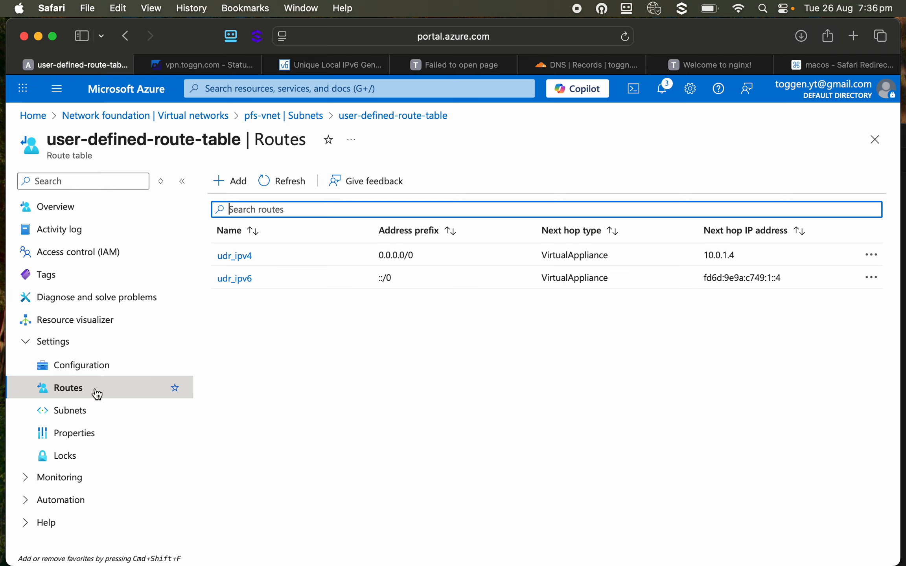
Switch back to iTerm and repeat the ping to ipv6.google.com from testvm three times, stopping each run.
key("super+Tab")
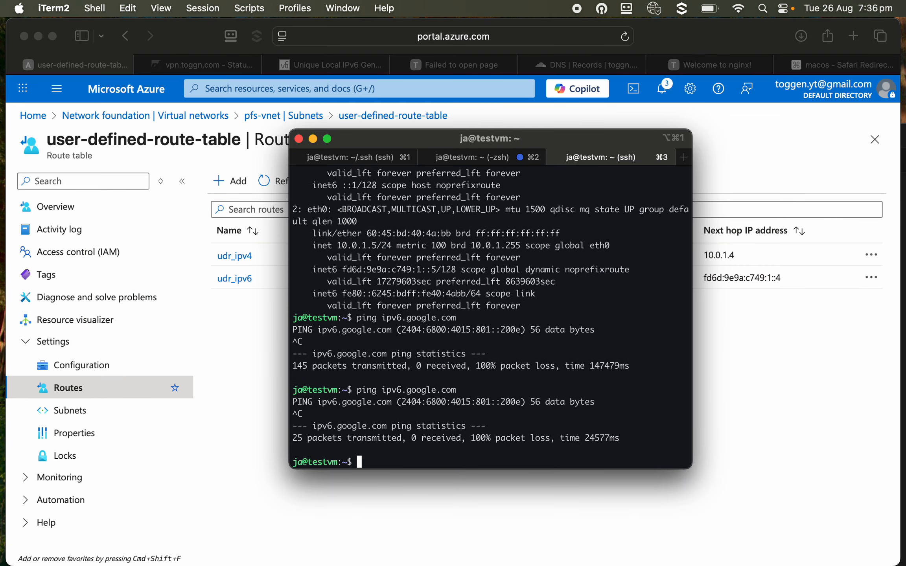
key("Up")
key("Return")
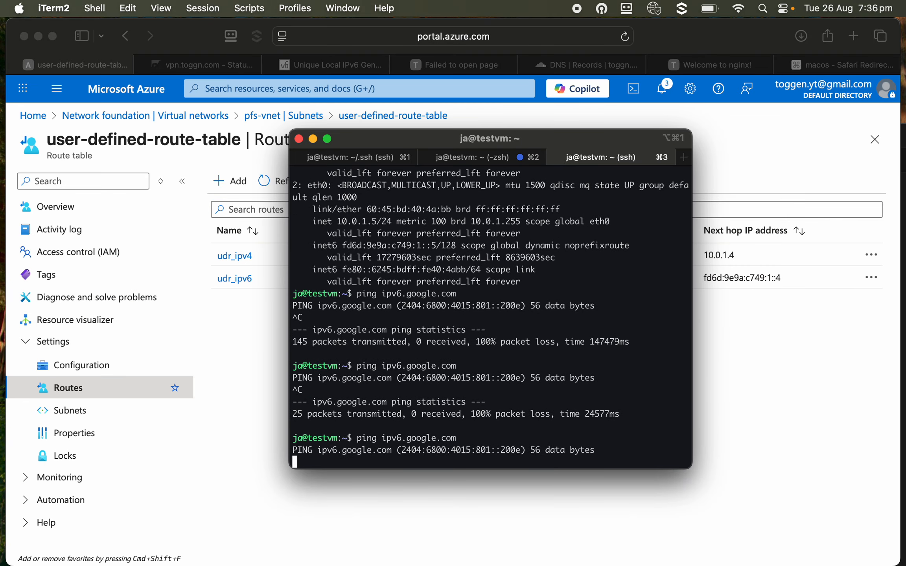
key("ctrl+c")
key("Up")
key("Return")
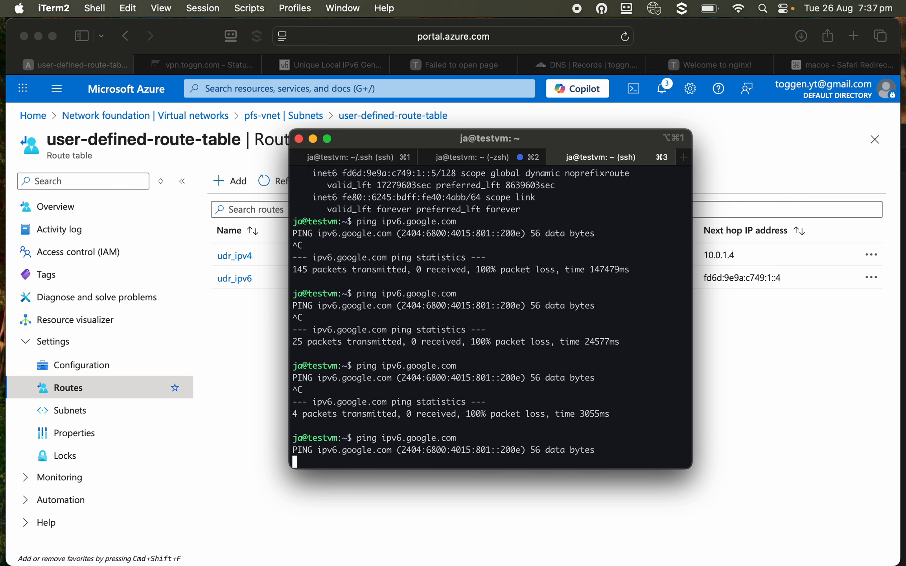
key("ctrl+c")
key("Up")
key("Return")
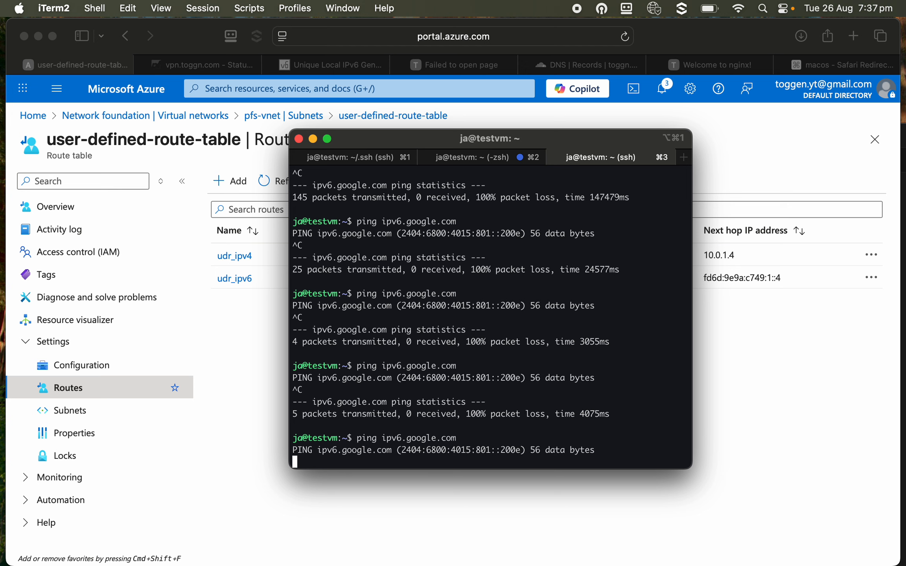
key("ctrl+c")
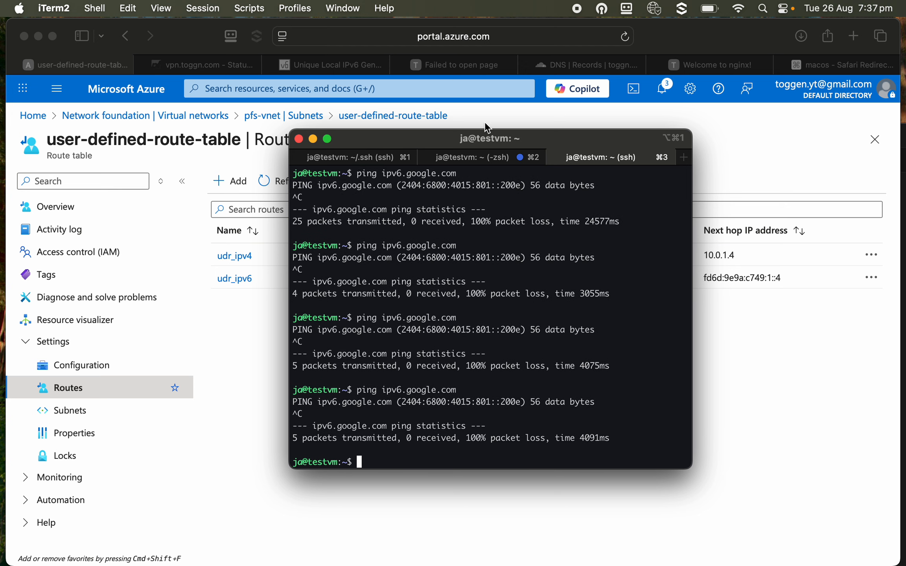
In the idle terminal session, connect over SSH to vpn.toggn.com as admin and open the pfSense shell with option 8.
left_click(478, 159)
type("s")
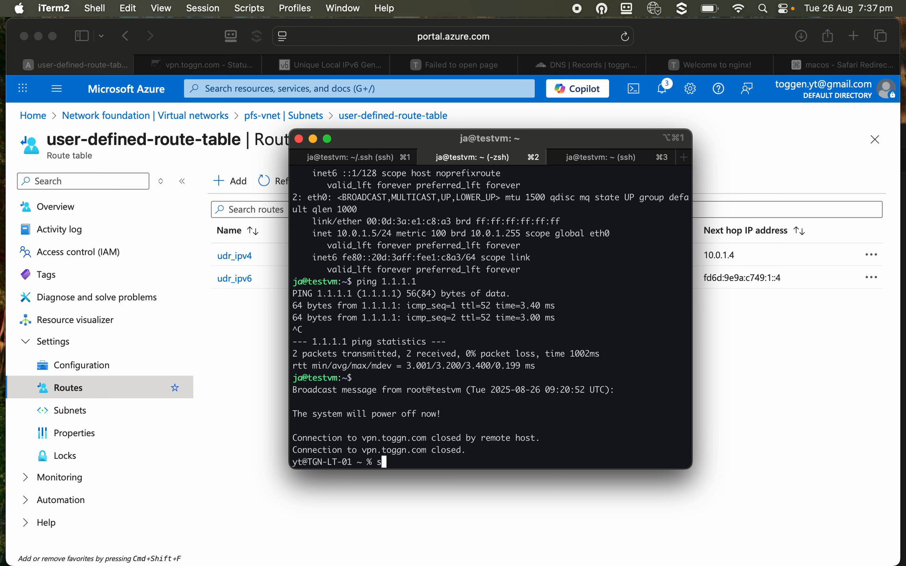
type("sh -l admin vpn.toggn.com")
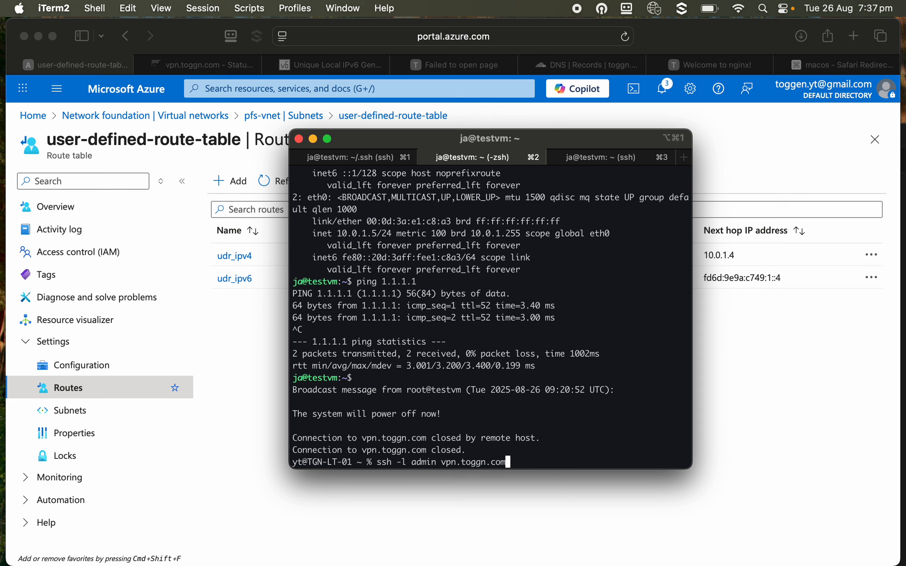
key("Return")
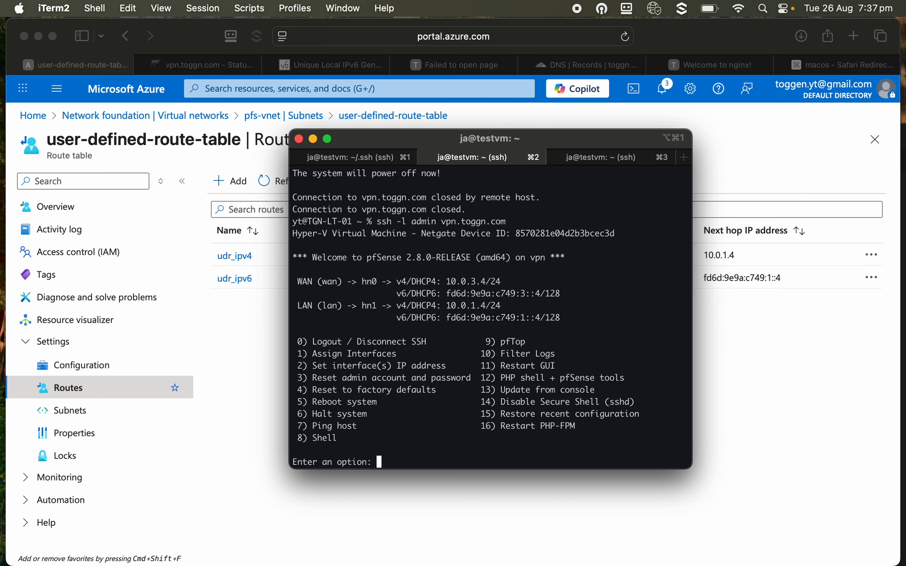
type("8")
key("Return")
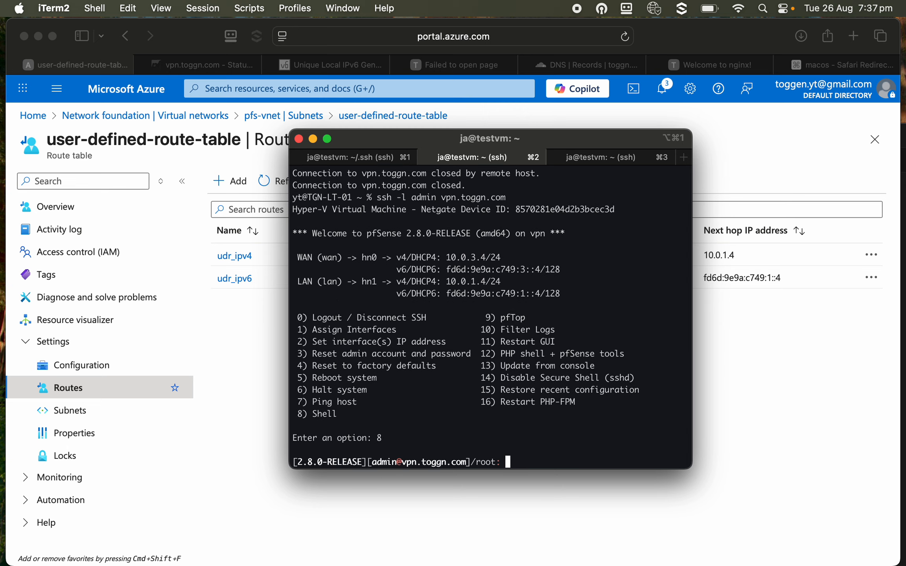
Start a tcpdump packet capture on pfSense's LAN interface hn1.
type("tcpdu")
type("mp -i ")
type("hn0")
key("Return")
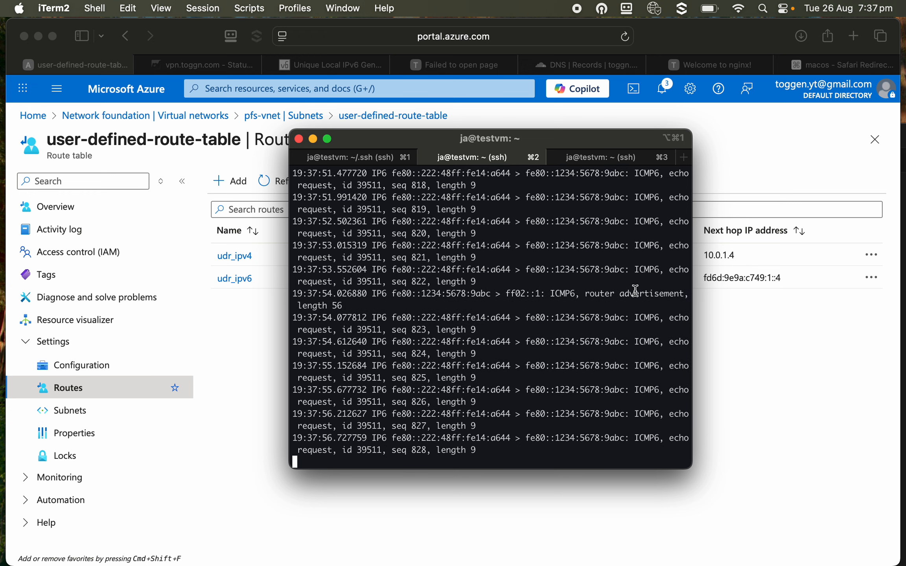
Ping ipv6.google.com from testvm, watch the traffic in the pfSense capture, and stop the capture.
left_click(609, 160)
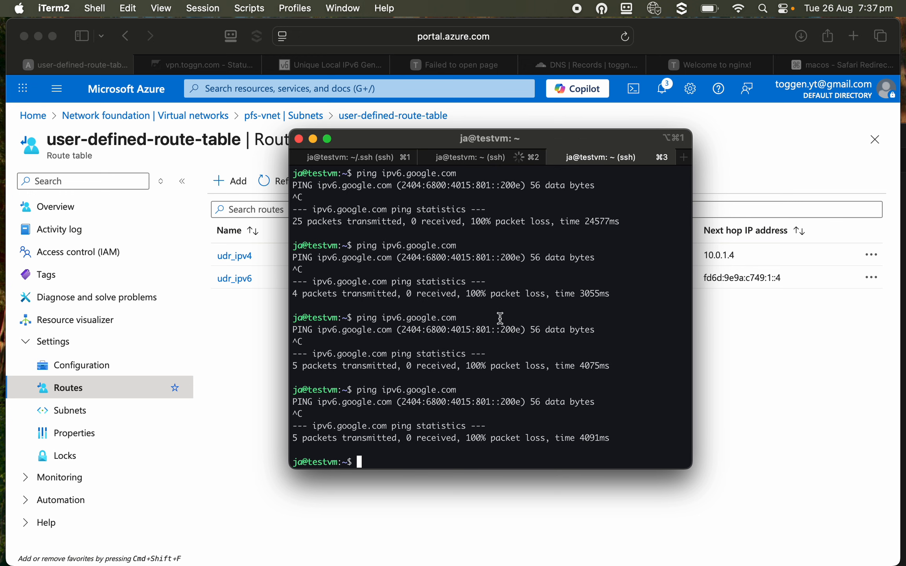
key("Up")
key("Return")
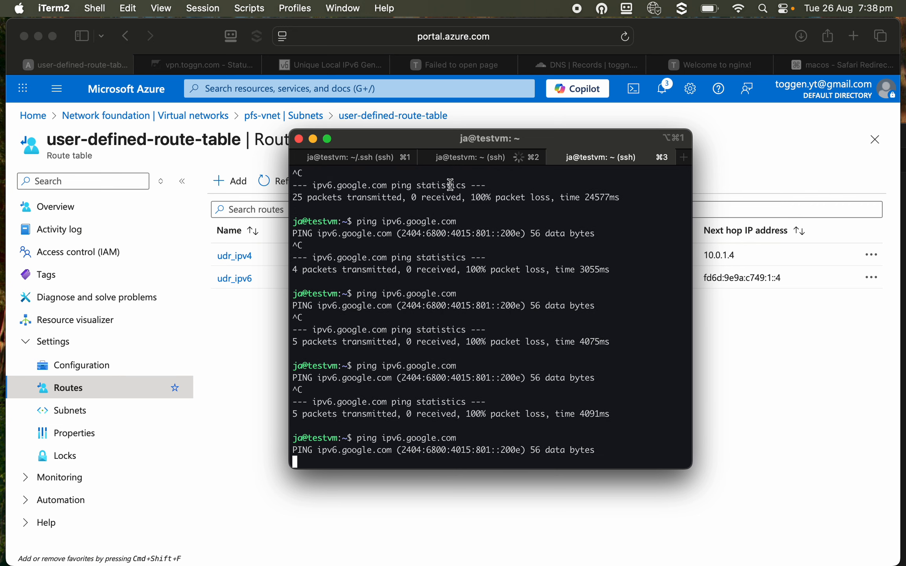
left_click(462, 160)
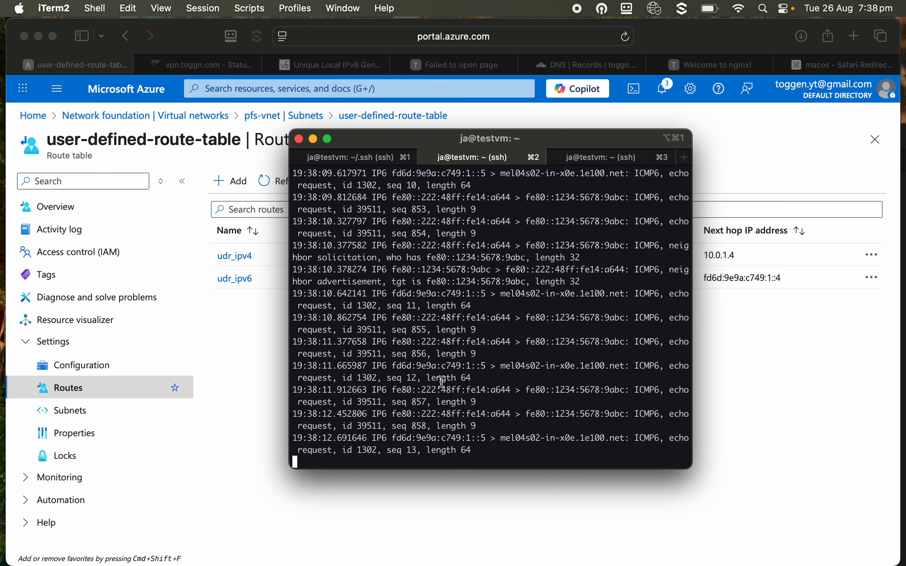
key("ctrl+c")
Check that the testvm ping is still running and rerun the hn1 capture on pfSense with the ip6 filter.
key("Up")
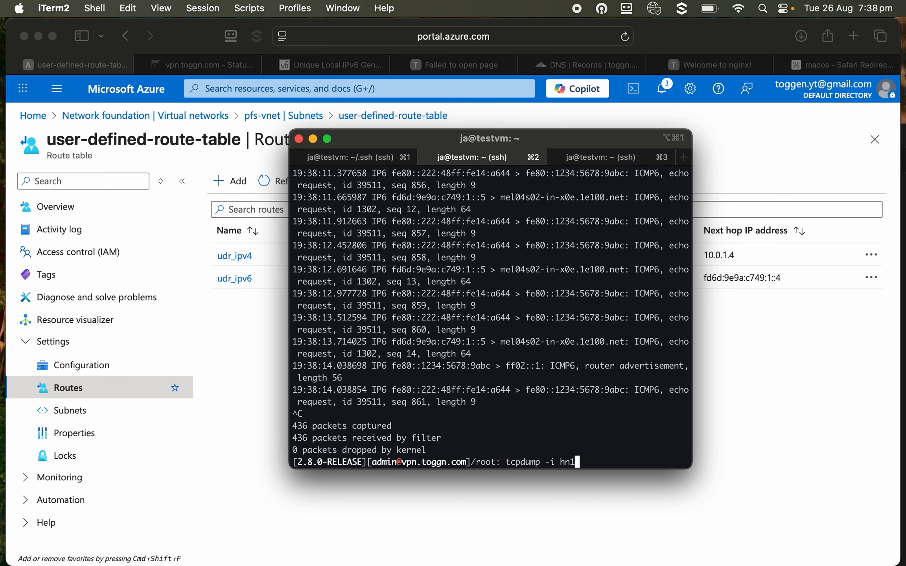
left_click(603, 157)
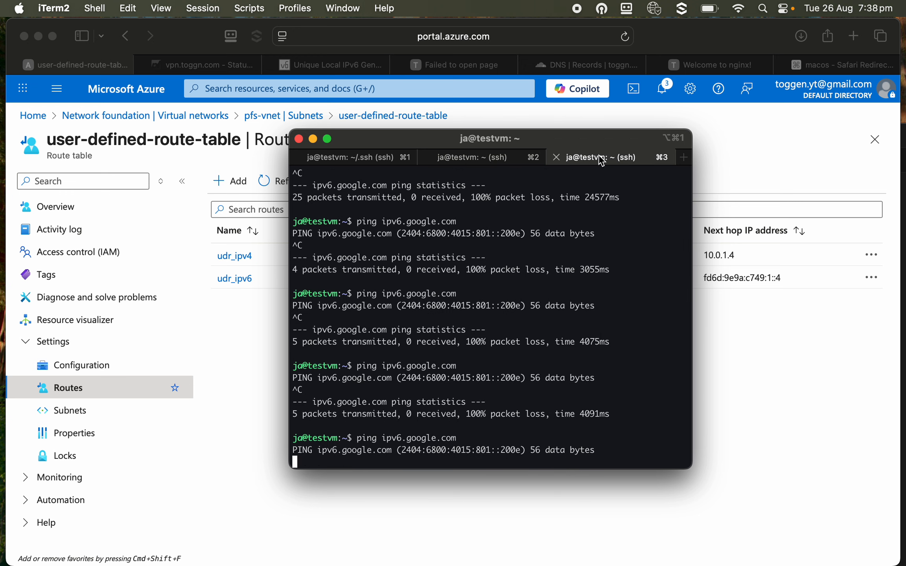
left_click(451, 161)
type("-")
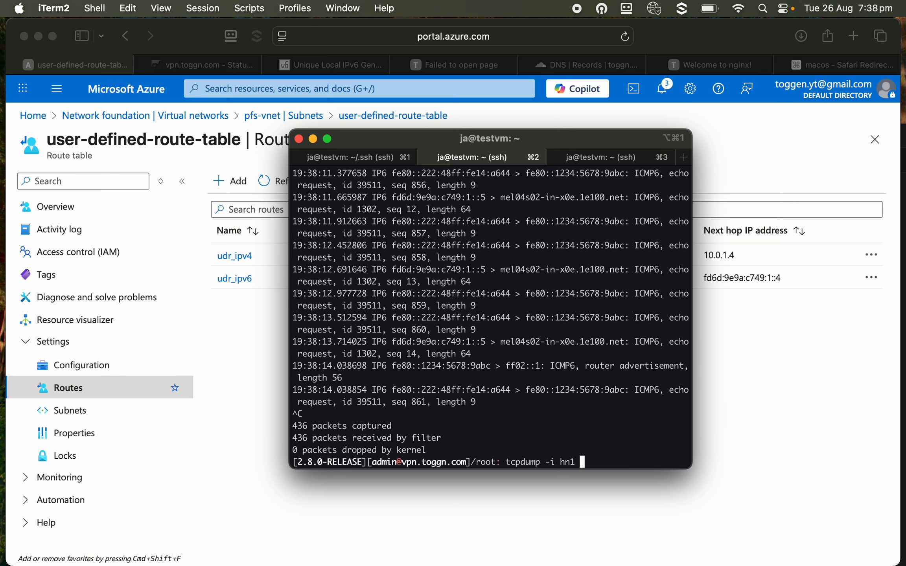
key("BackSpace")
type("ip6")
key("Return")
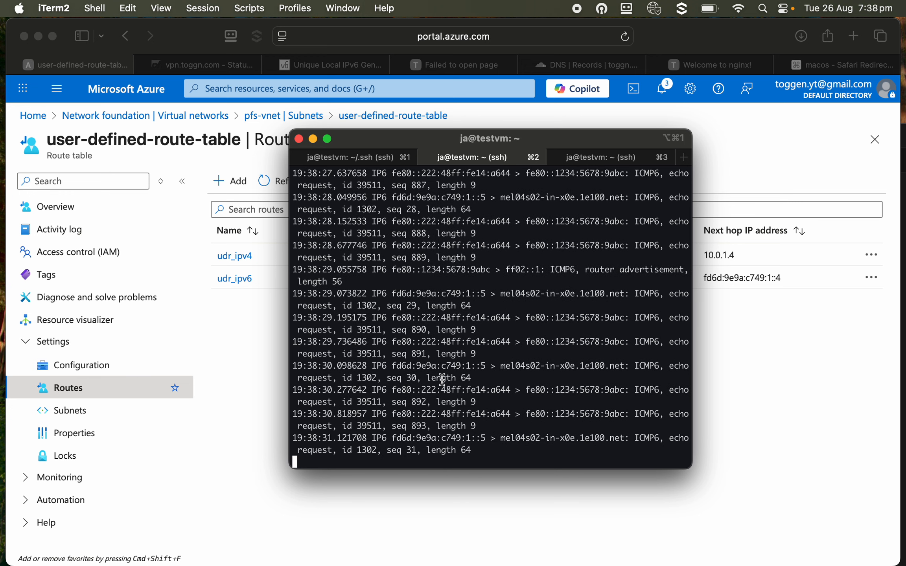
Stop the IPv6 capture and highlight the source and destination of testvm's echo request to Google.
key("ctrl+c")
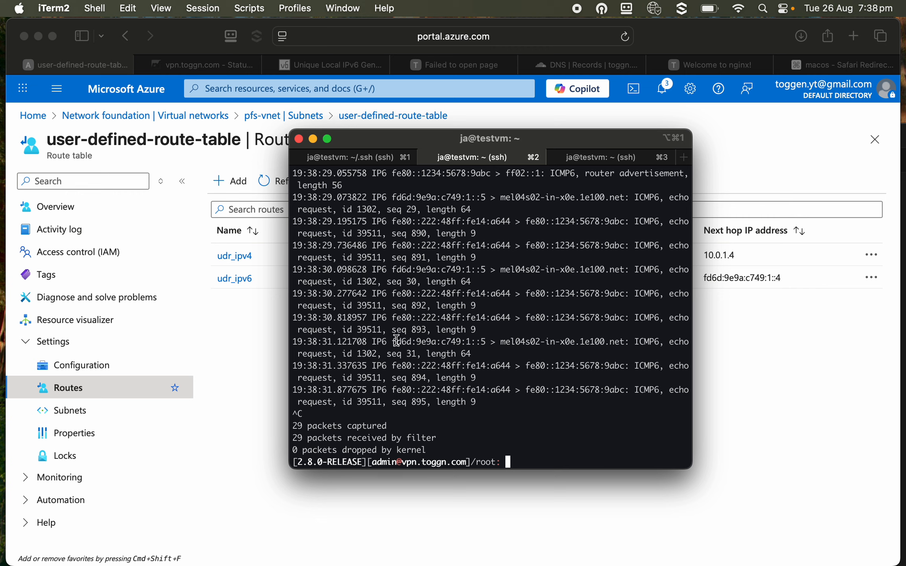
left_click_drag(387, 341, 633, 341)
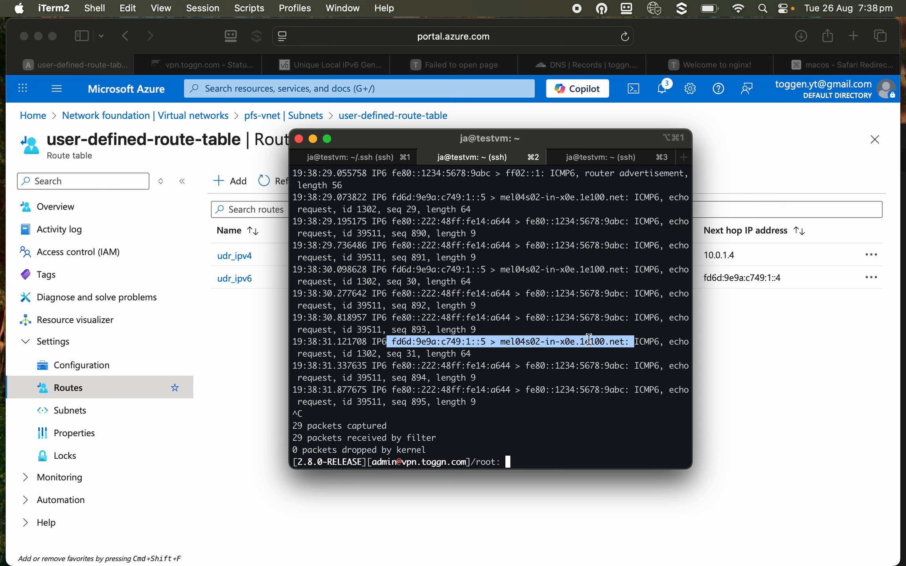
left_click(387, 341)
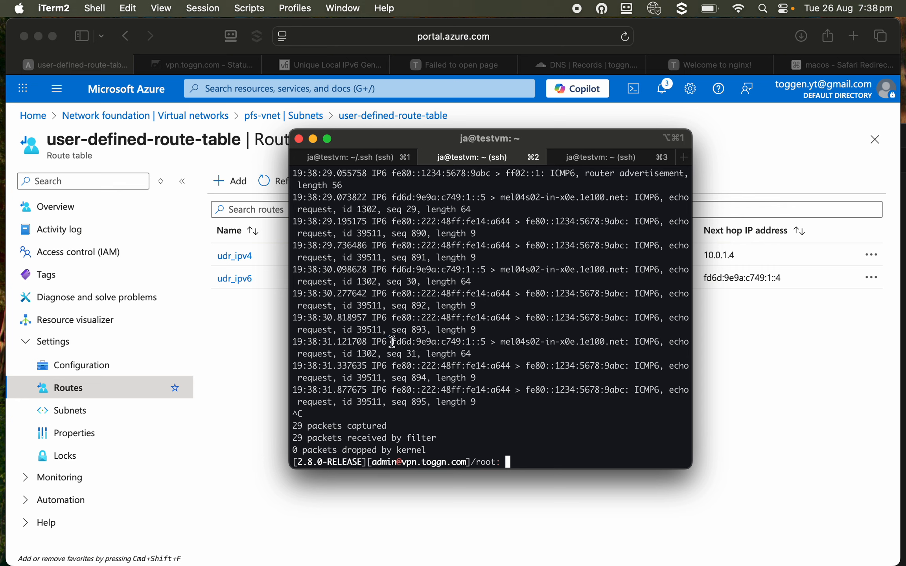
left_click_drag(392, 341, 626, 342)
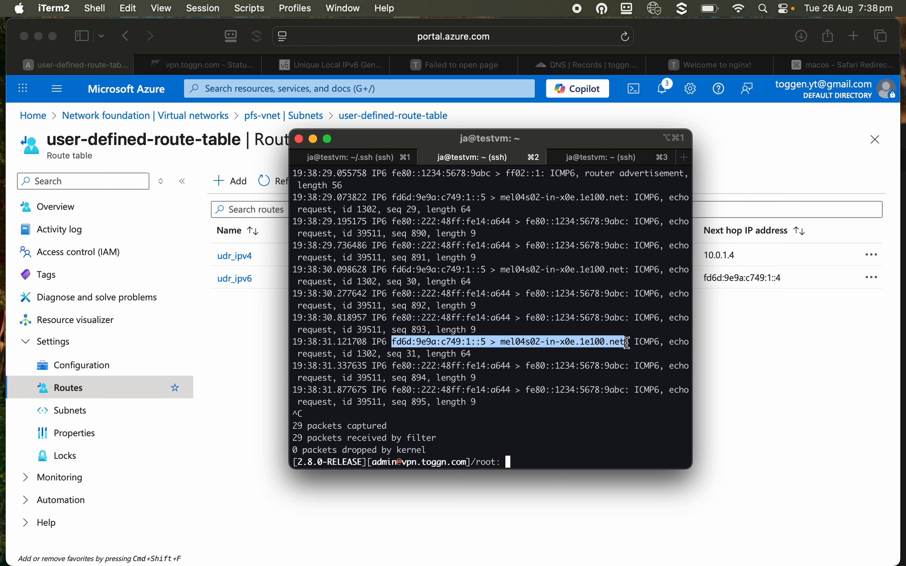
Switch to pfSense in Safari, open the firewall system log, and sort its entries by time, newest first.
left_click(254, 397)
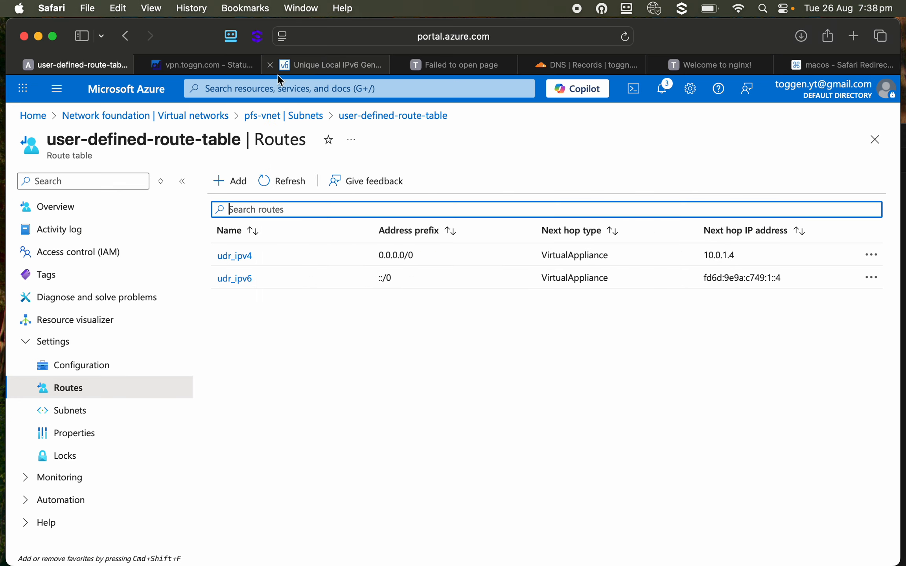
left_click(217, 70)
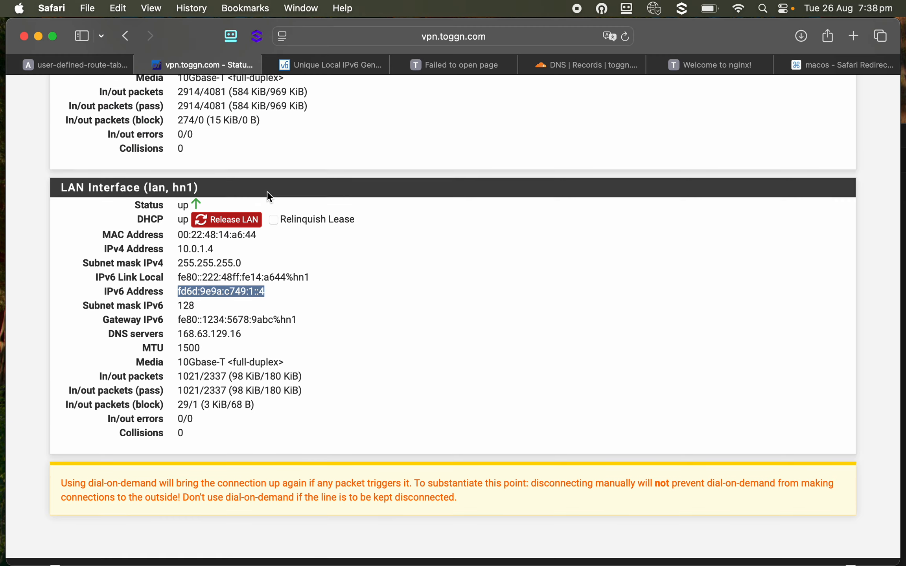
scroll(274, 184, "up", 10)
left_click(458, 92)
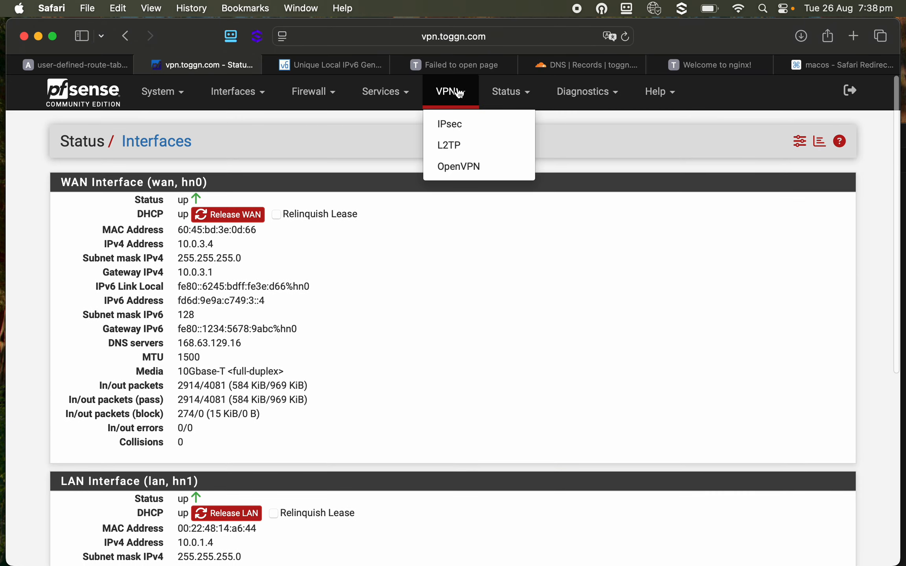
left_click(526, 97)
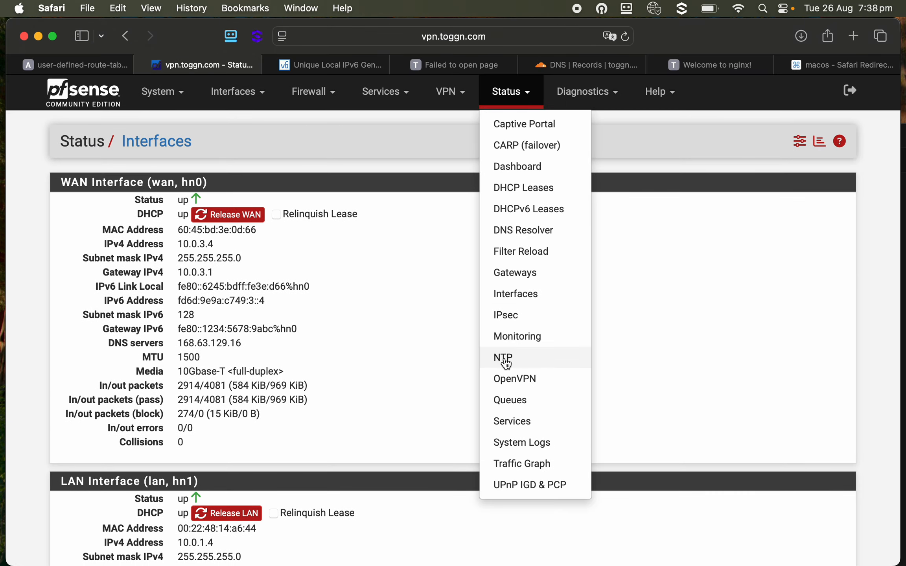
left_click(527, 443)
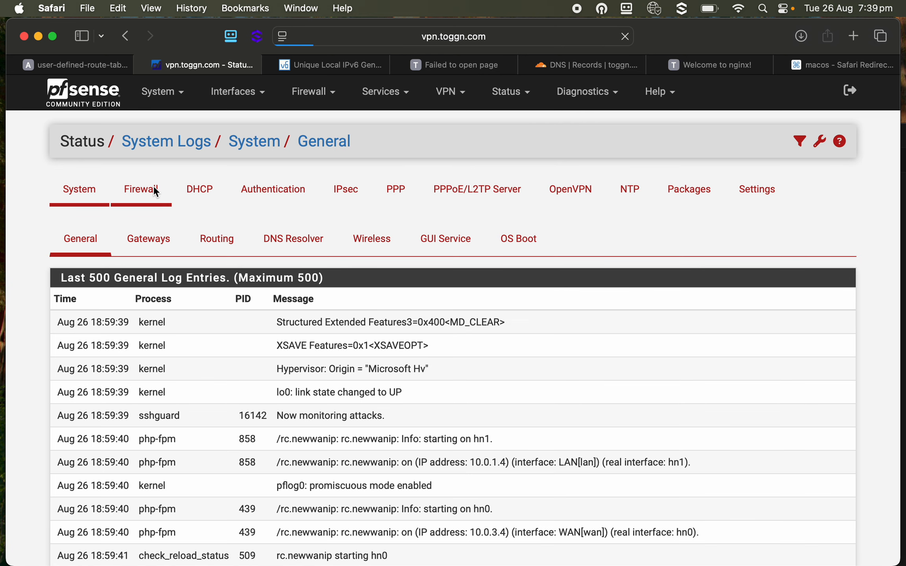
left_click(153, 189)
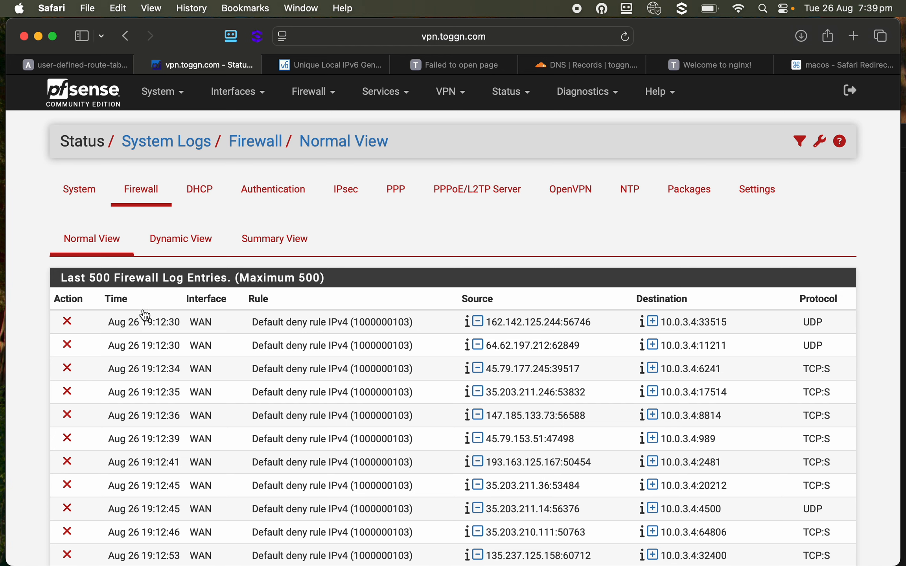
left_click(123, 305)
left_click(124, 305)
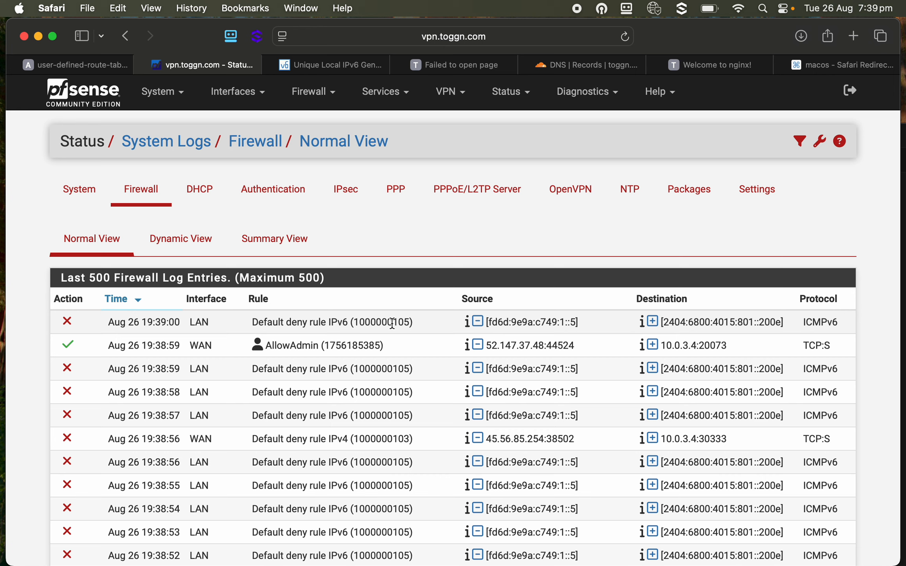
Open the LAN firewall rules and inspect the LAN subnets alias used as the source of the default allow rules.
left_click(314, 93)
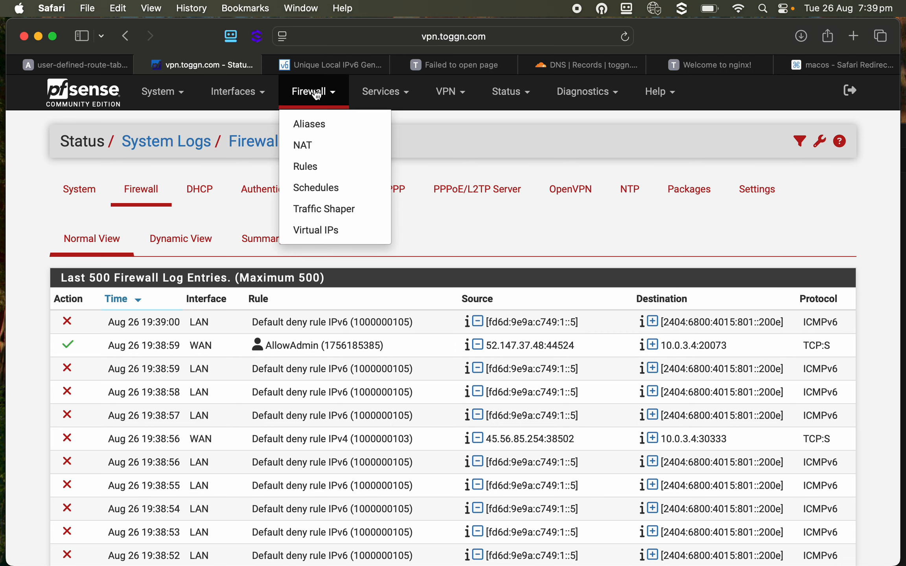
left_click(319, 167)
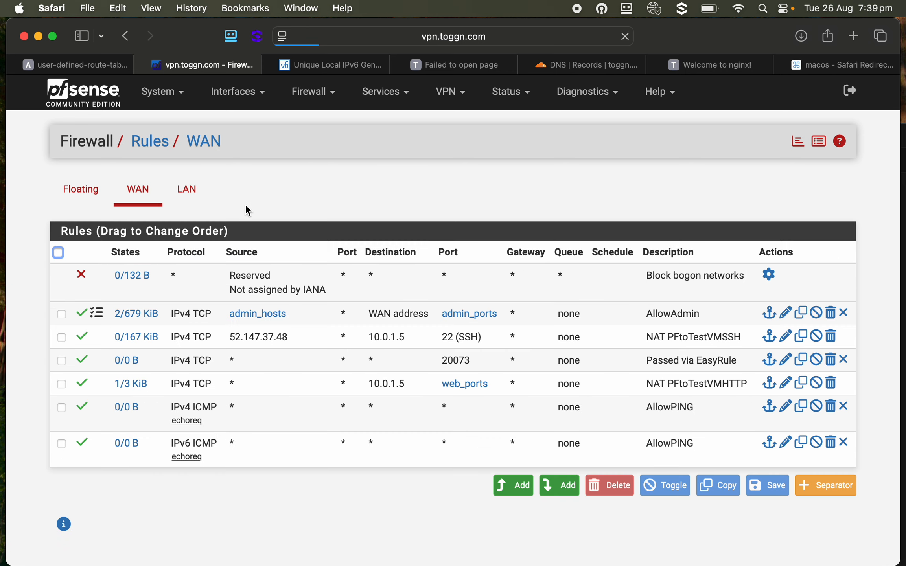
left_click(188, 191)
mouse_move(237, 313)
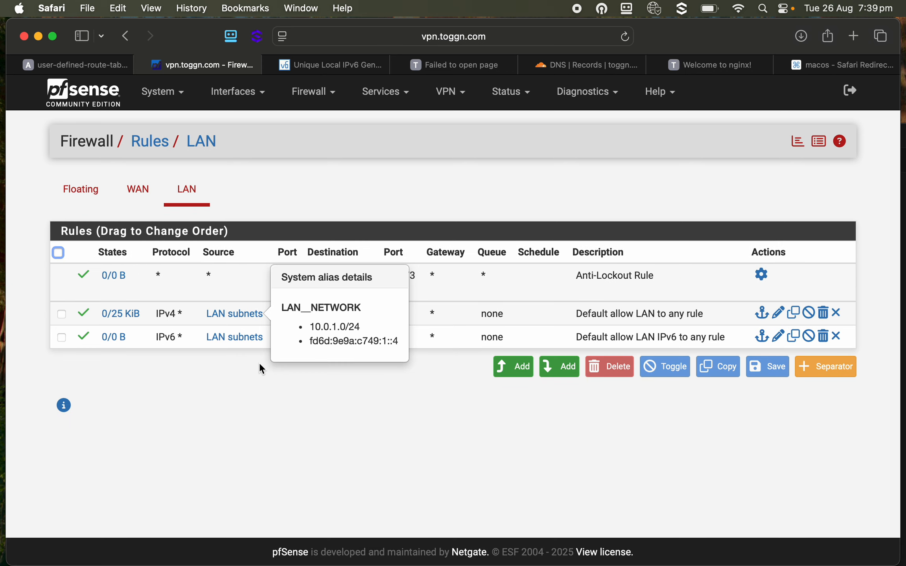
mouse_move(241, 348)
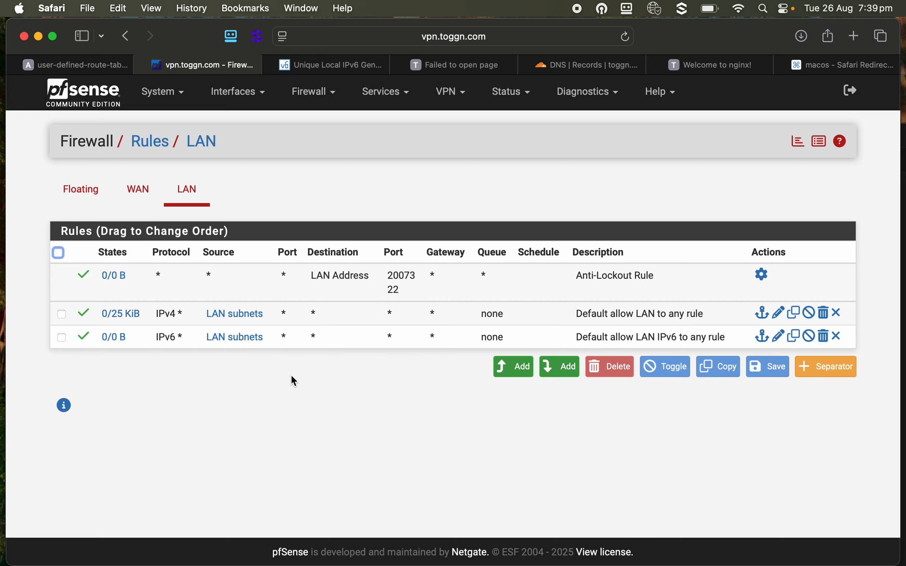
Start a new firewall IP alias and set its type to Network(s).
left_click(317, 94)
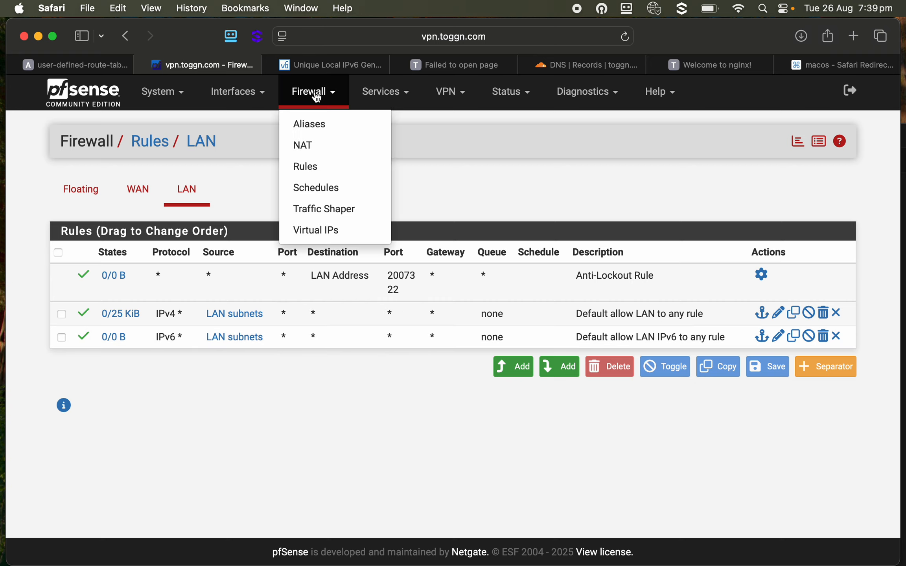
left_click(337, 123)
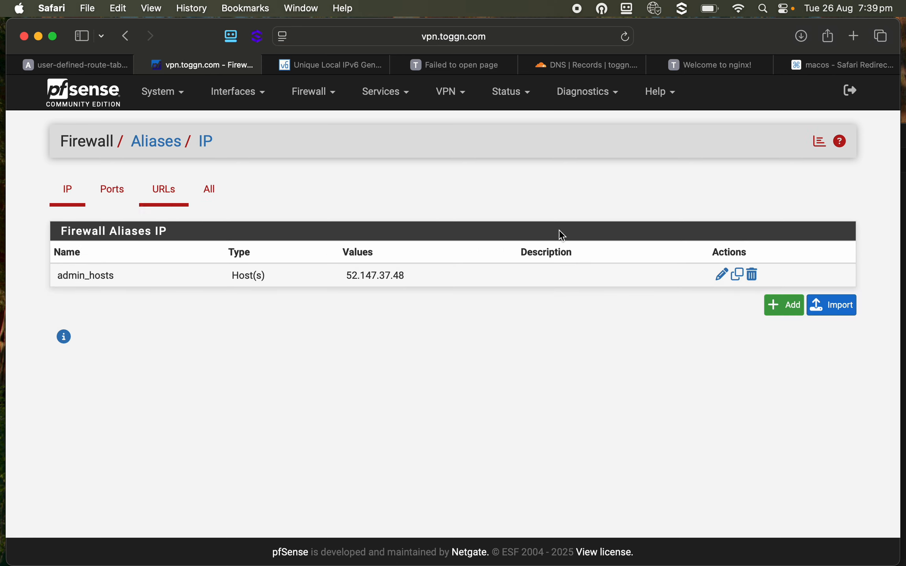
left_click(784, 306)
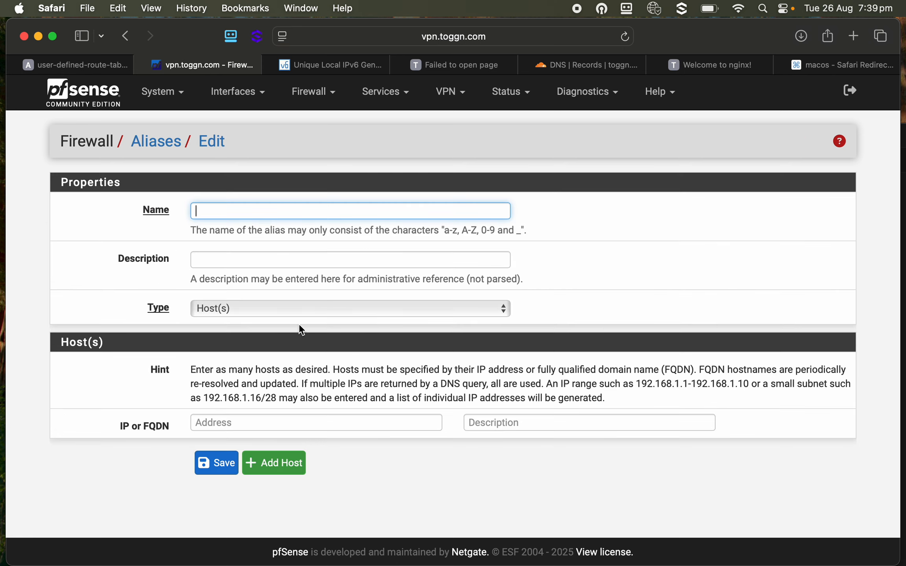
left_click(299, 310)
left_click(282, 324)
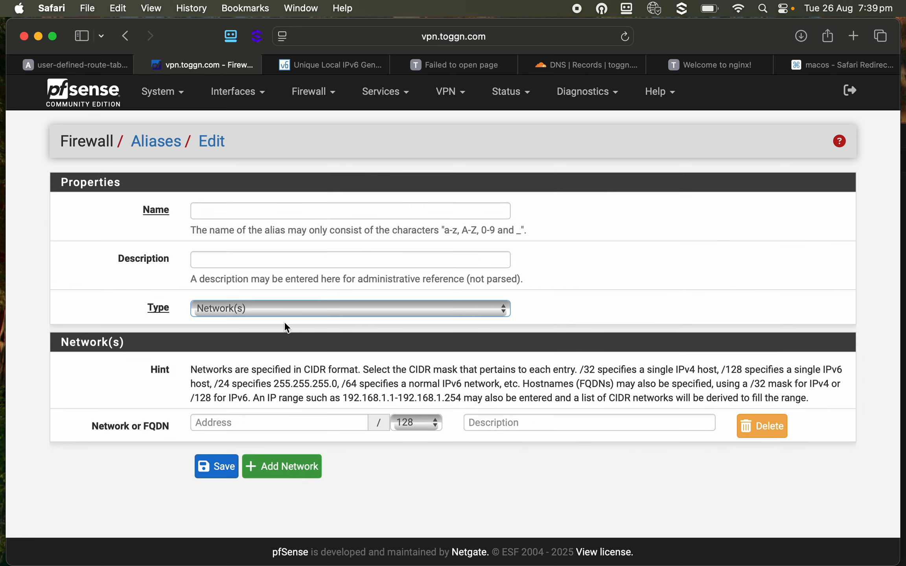
Switch to iTerm and copy testvm's subnet prefix fd6d:9e9a:c749:1:: from the source address in the packet capture.
key("super+Tab")
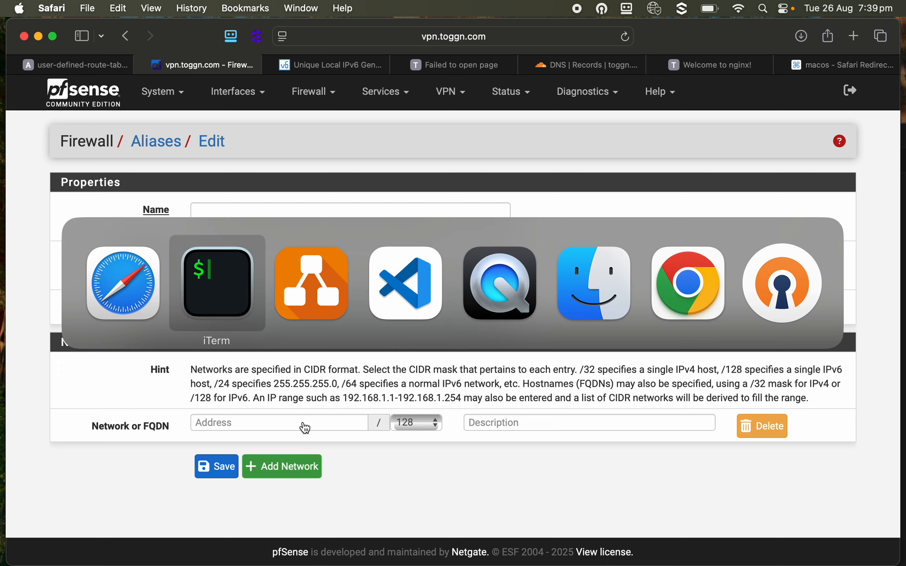
key("Escape")
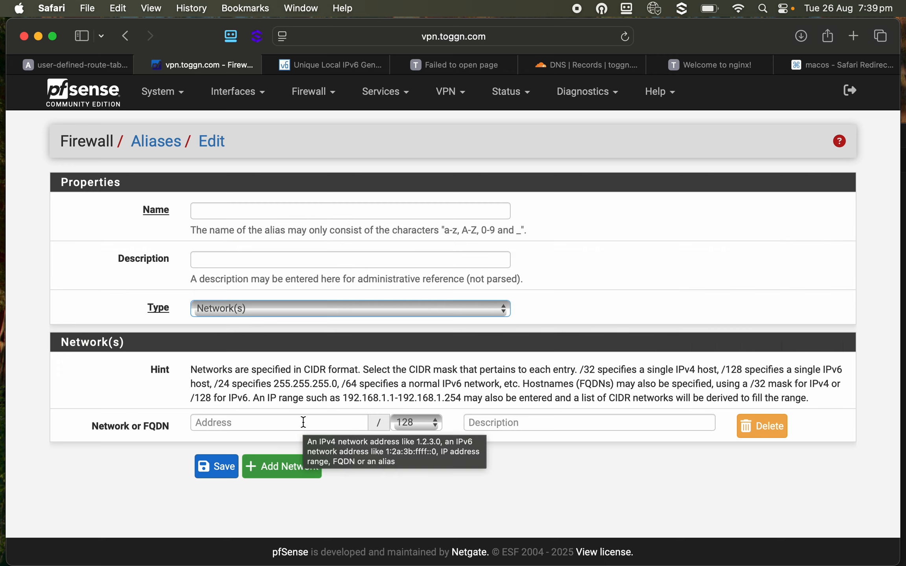
left_click(304, 422)
key("super+Tab")
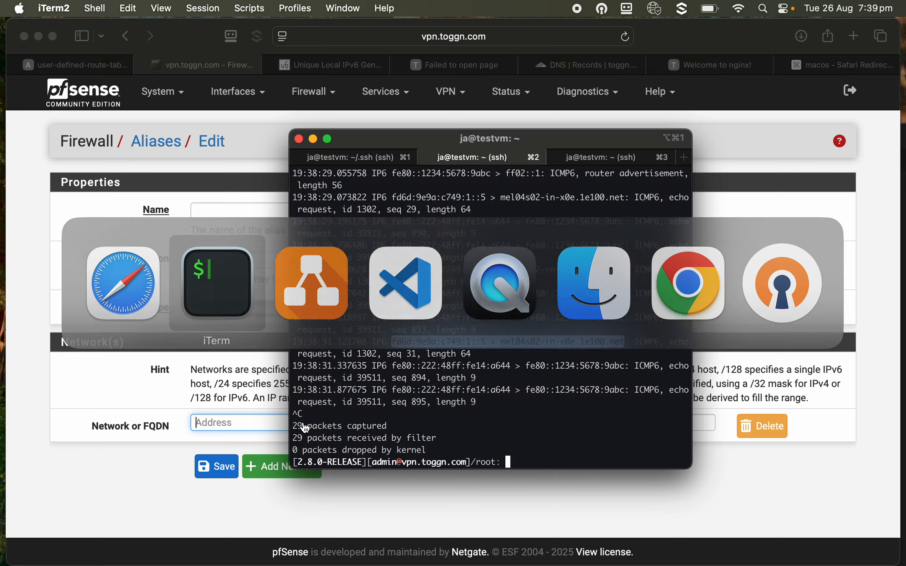
left_click(429, 344)
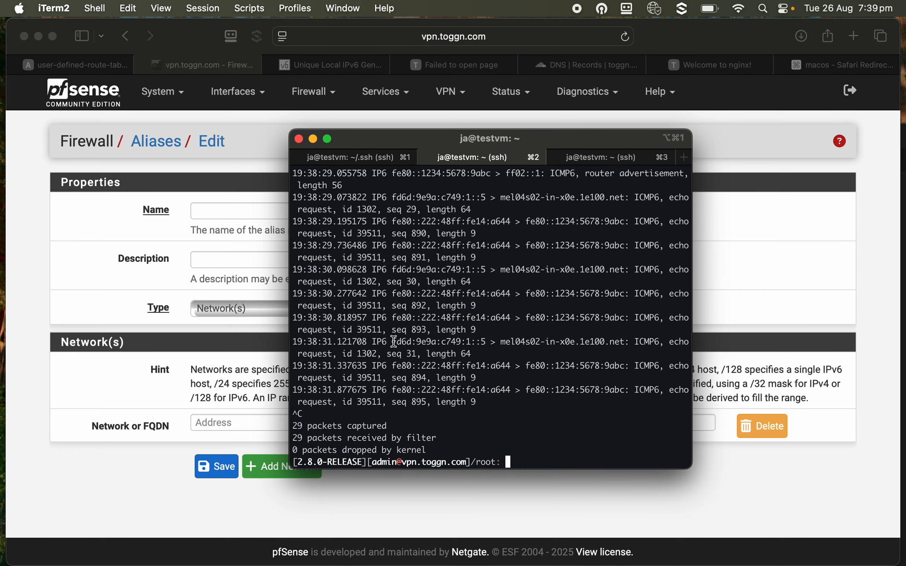
left_click_drag(394, 341, 480, 341)
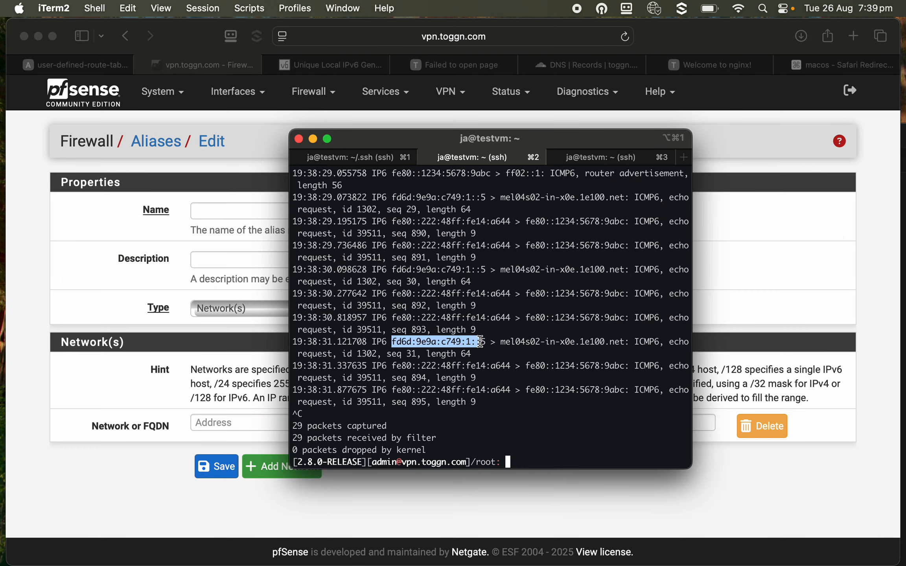
right_click(458, 339)
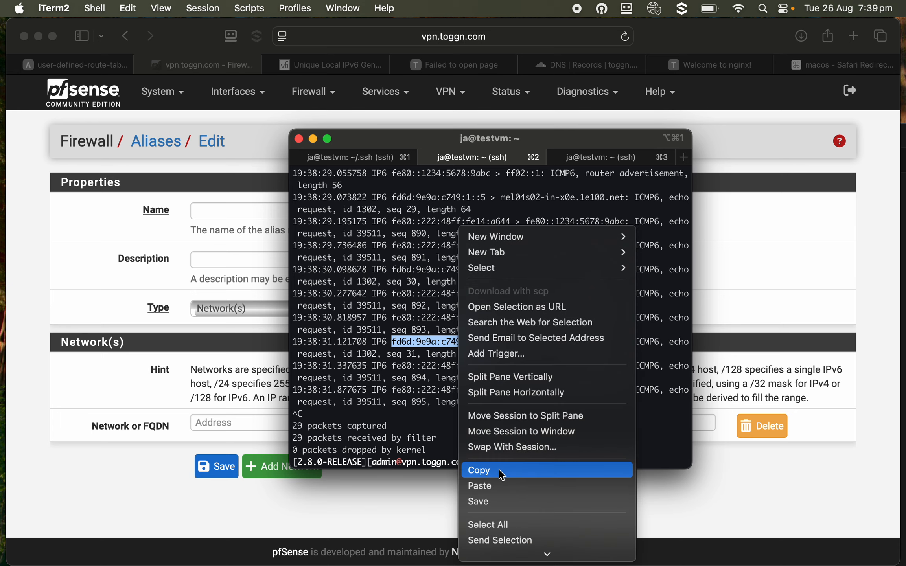
left_click(501, 471)
Back in Safari, enter fd6d:9e9a:c749:1:: with a /64 mask as the alias's first network.
left_click(228, 428)
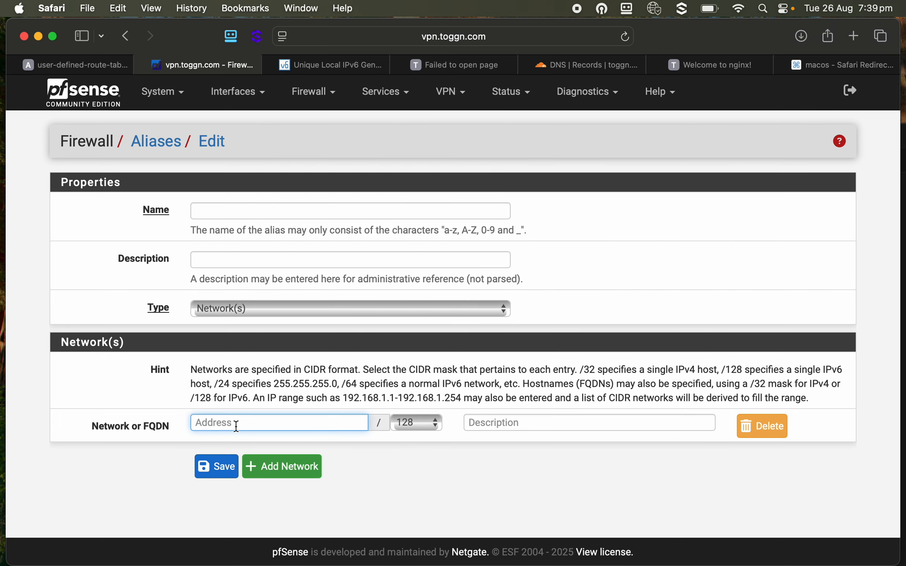
key("super+v")
left_click(418, 428)
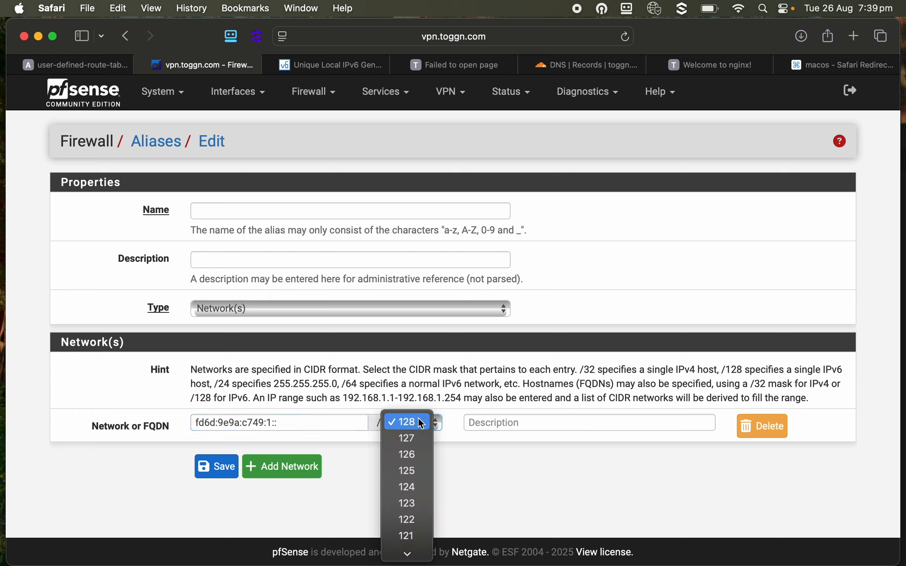
key("6")
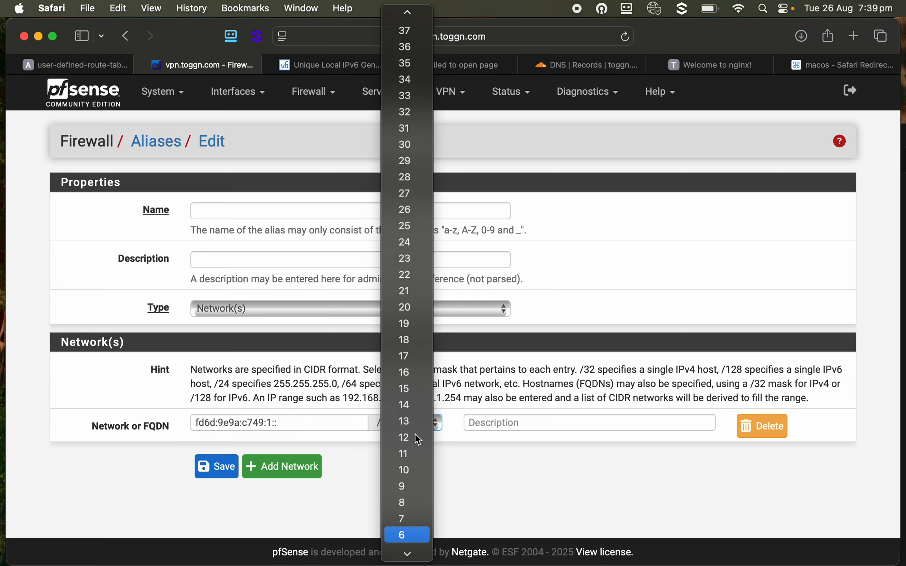
scroll(414, 436, "up", 10)
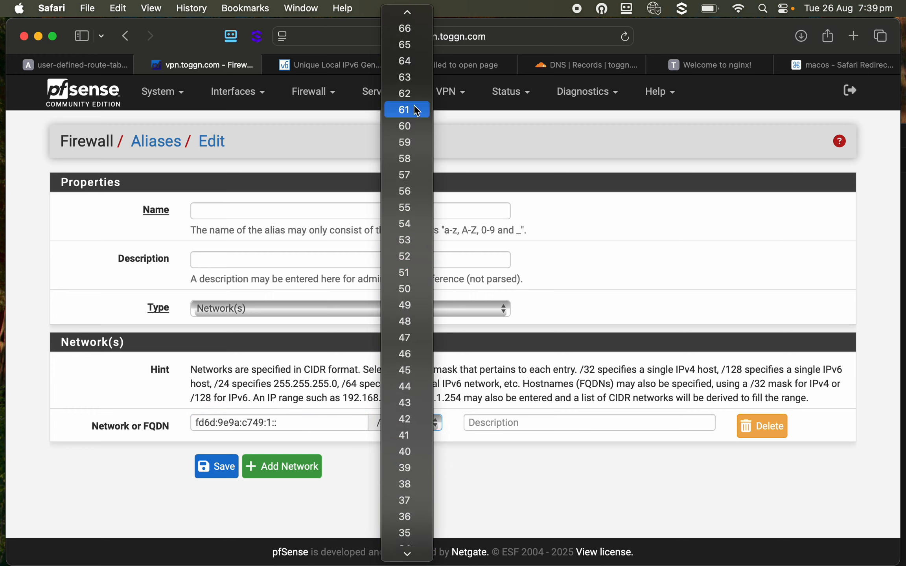
left_click(410, 70)
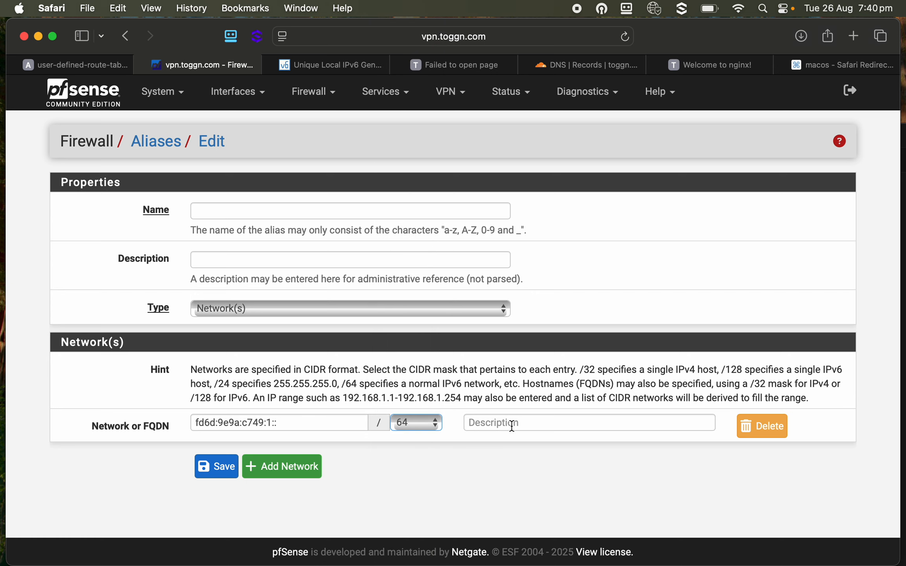
Add a second network to the alias with address fd6d:9e9a:c749:2:: and a /64 mask.
left_click(276, 466)
left_click(269, 456)
key("super+v")
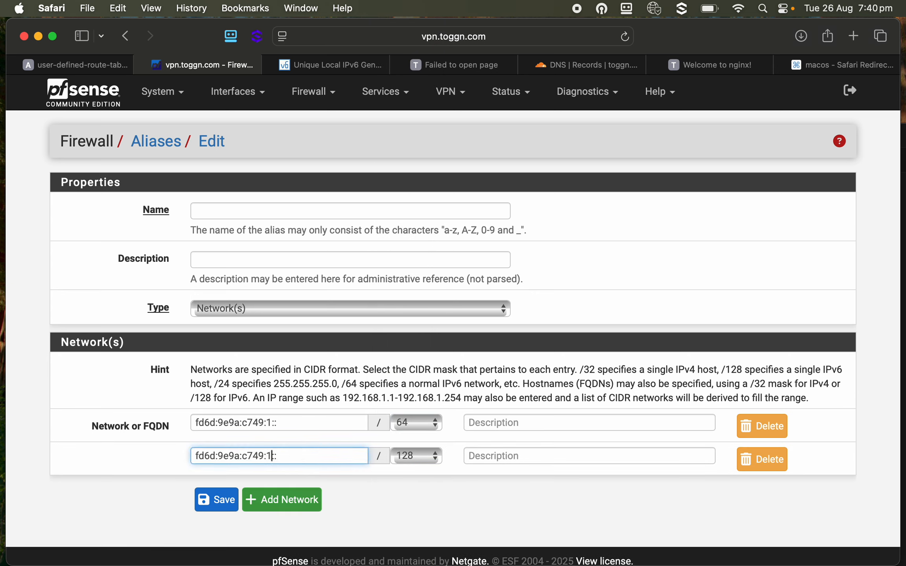
left_click(433, 458)
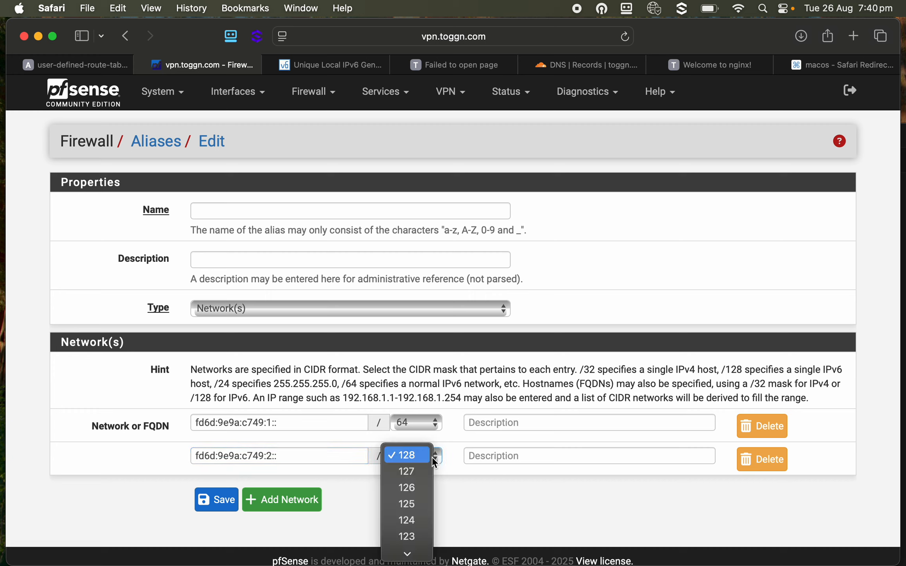
scroll(410, 488, "down", 20)
scroll(393, 393, "up", 6)
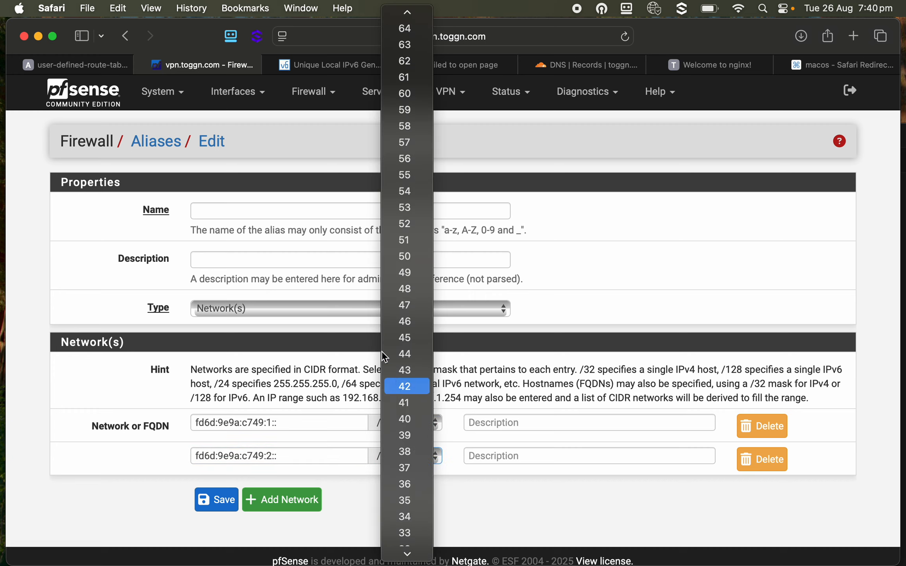
left_click(404, 29)
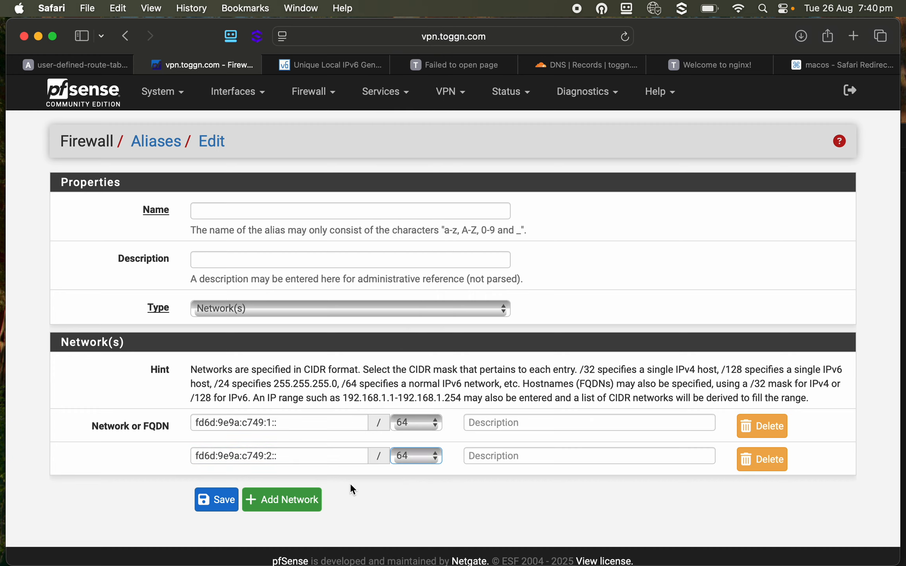
Name the alias subnets_ipv6, save it, and apply the alias changes.
left_click(279, 203)
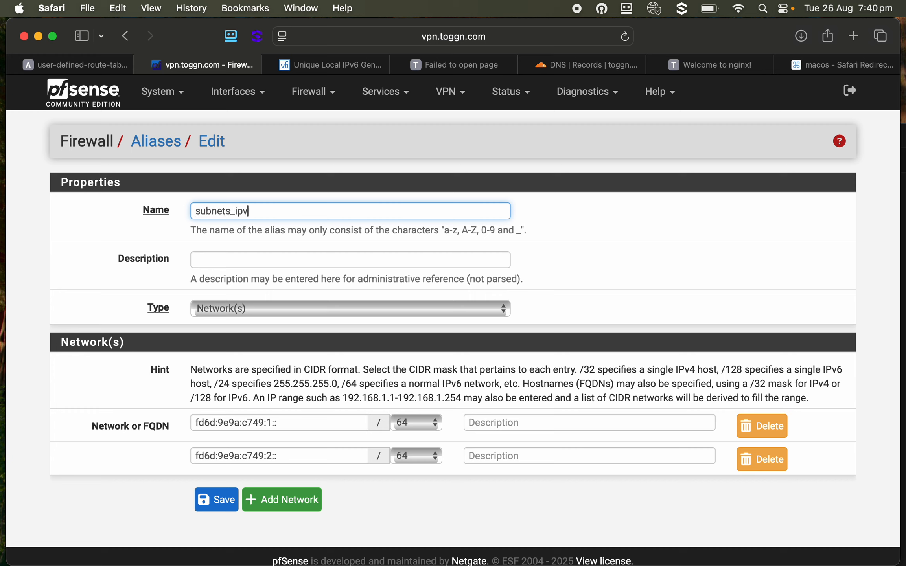
left_click(217, 500)
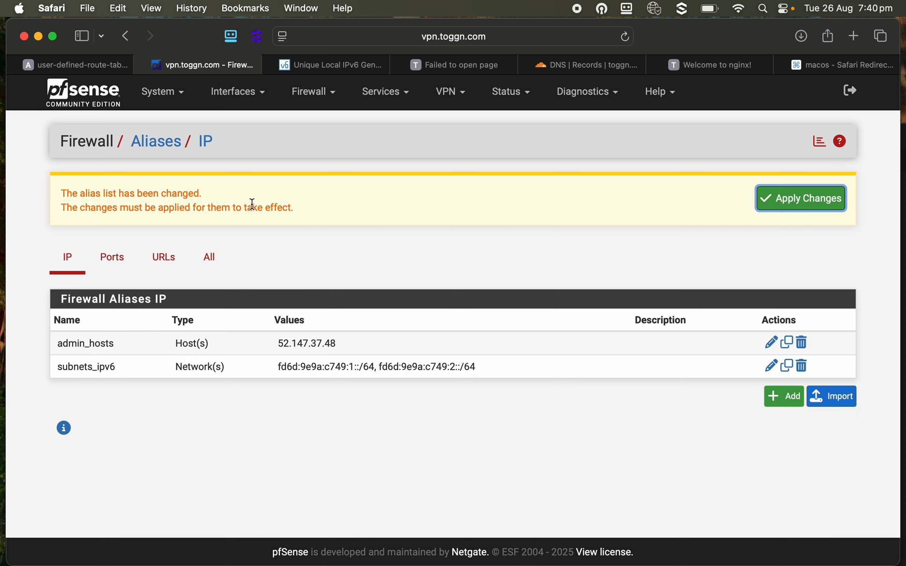
left_click(760, 198)
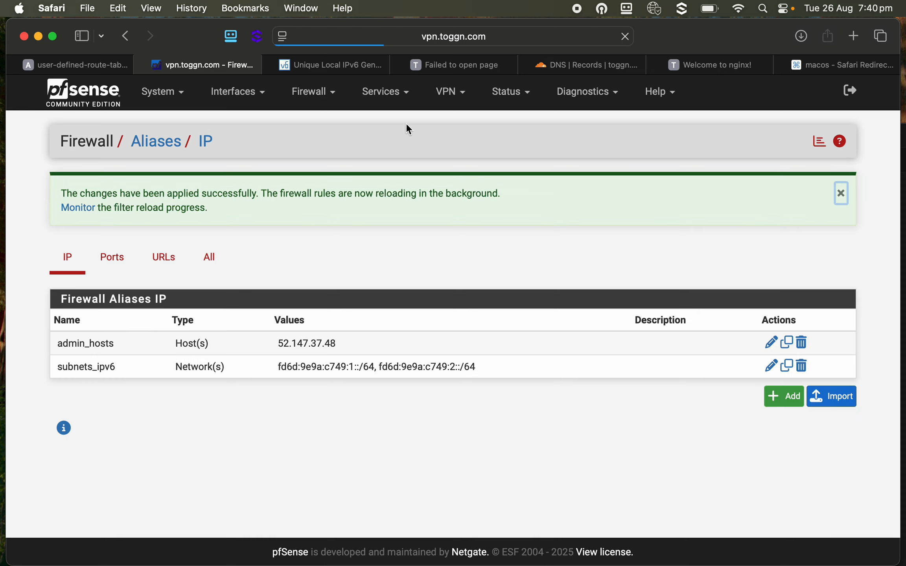
Open the "Default allow LAN IPv6 to any rule" for editing from the LAN firewall rules.
left_click(311, 92)
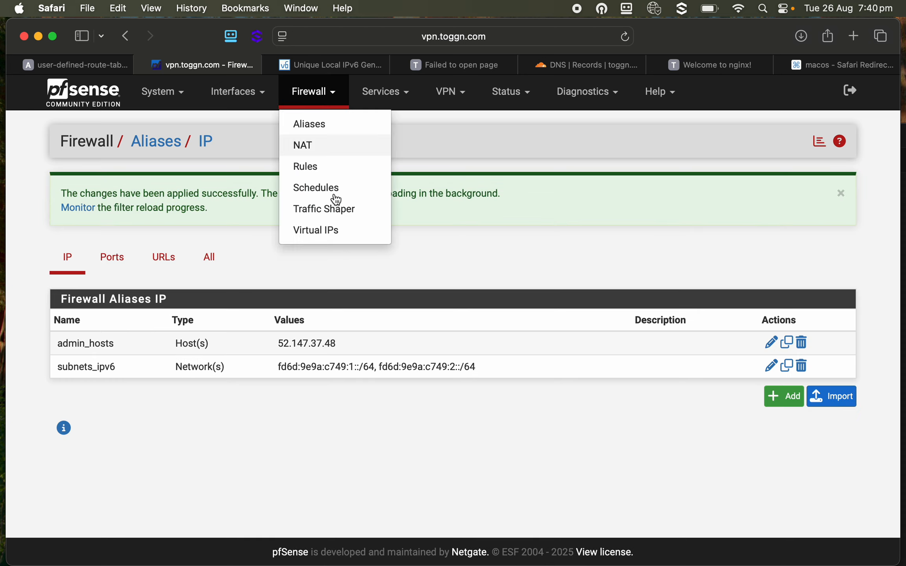
left_click(325, 166)
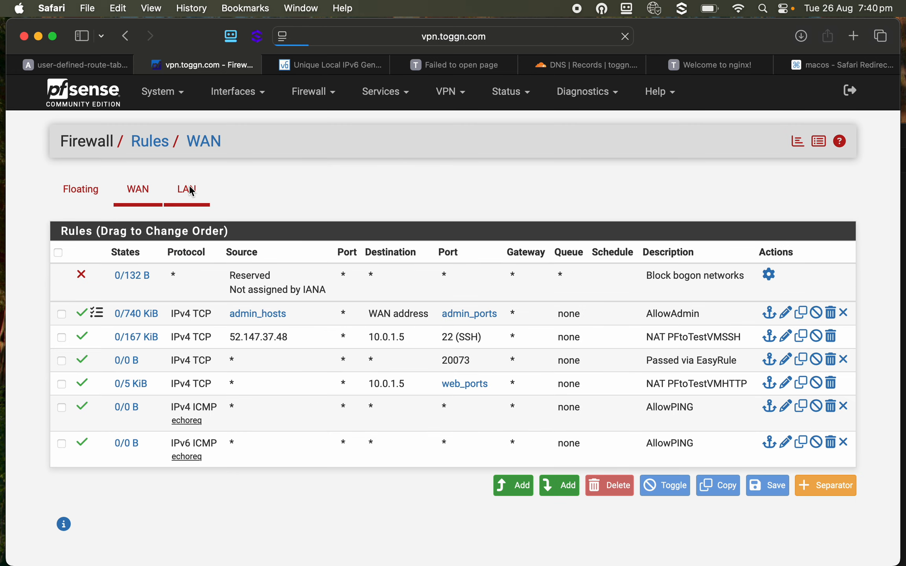
left_click(187, 189)
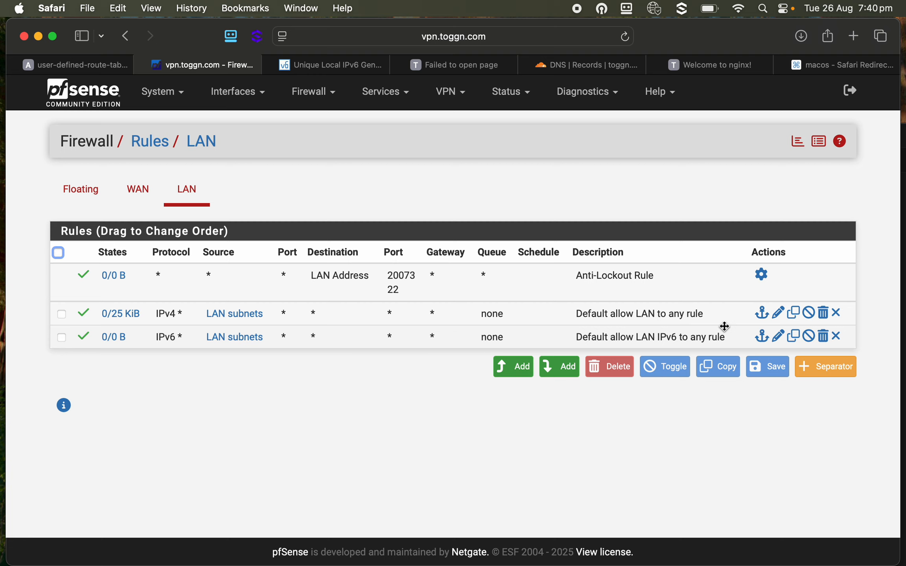
left_click(777, 336)
Set the rule's source to Address or Alias with the alias subnets_ipv6.
scroll(238, 388, "down", 2)
scroll(238, 387, "down", 2)
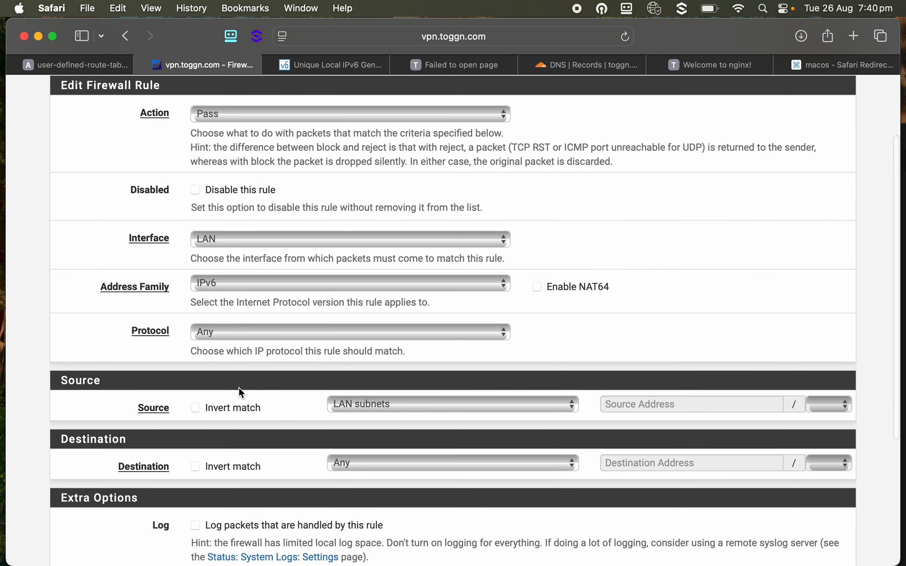
left_click(395, 409)
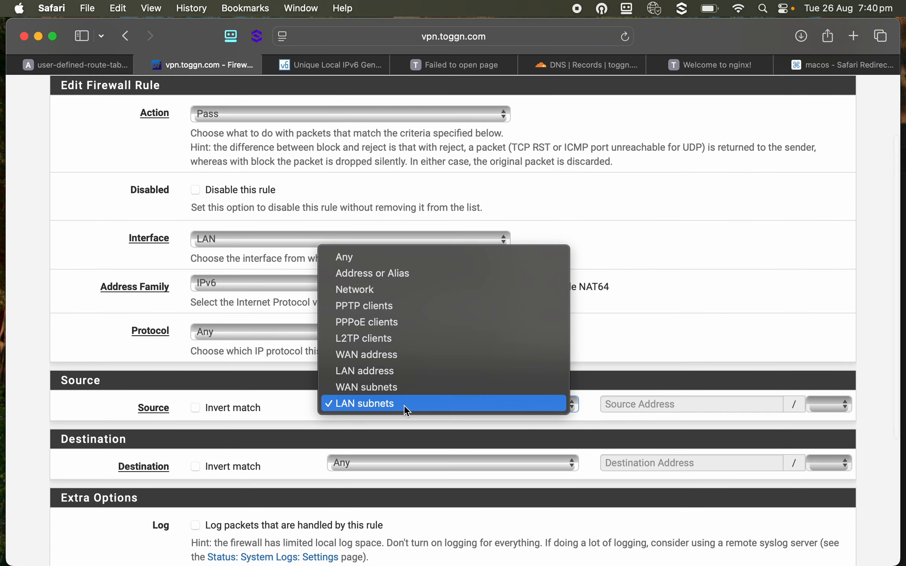
left_click(380, 273)
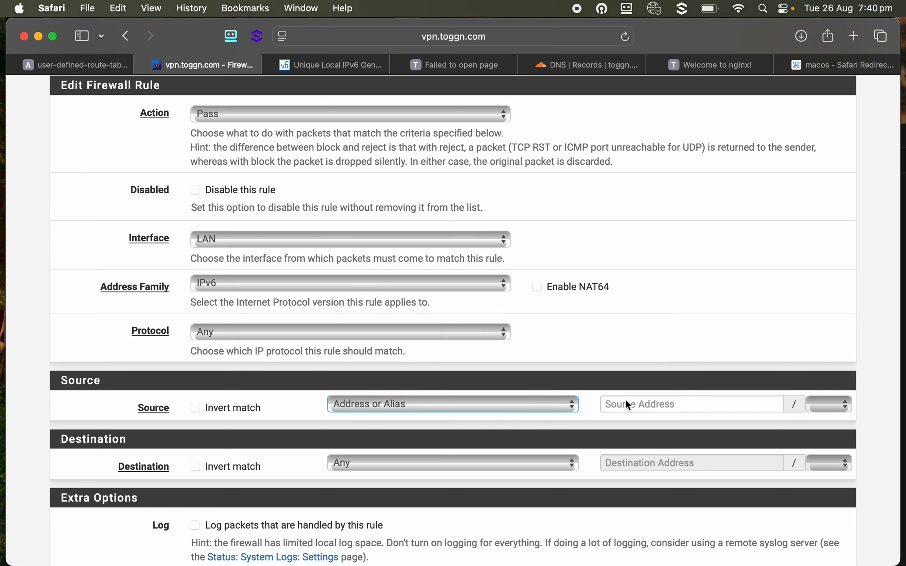
left_click(637, 404)
type("sub")
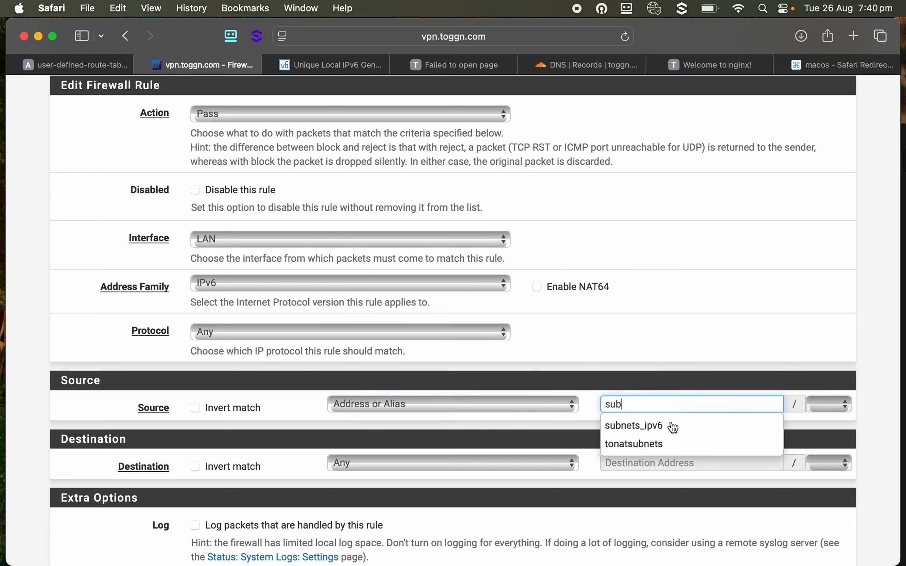
left_click(672, 426)
Save the edited rule, apply the firewall changes, and inspect the alias details of its source.
scroll(513, 433, "down", 5)
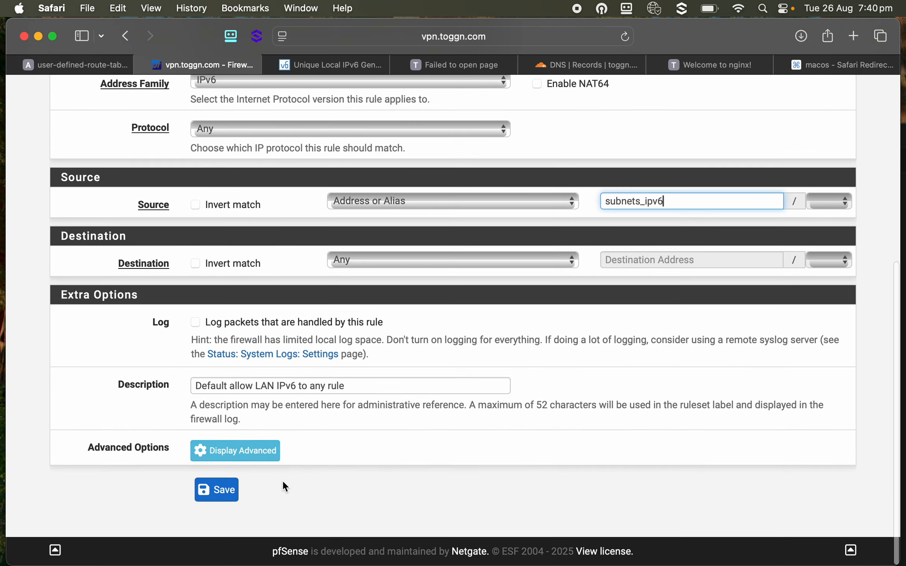
left_click(220, 496)
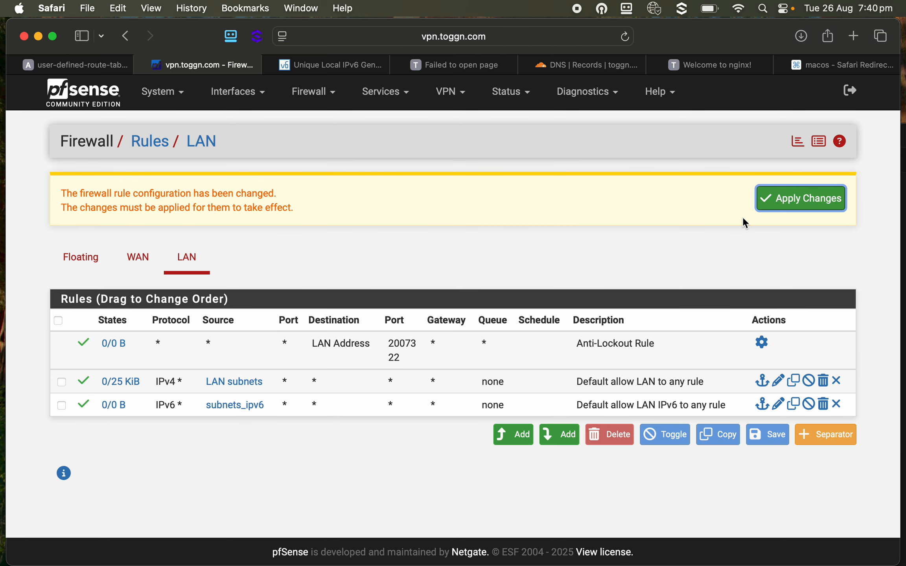
left_click(771, 200)
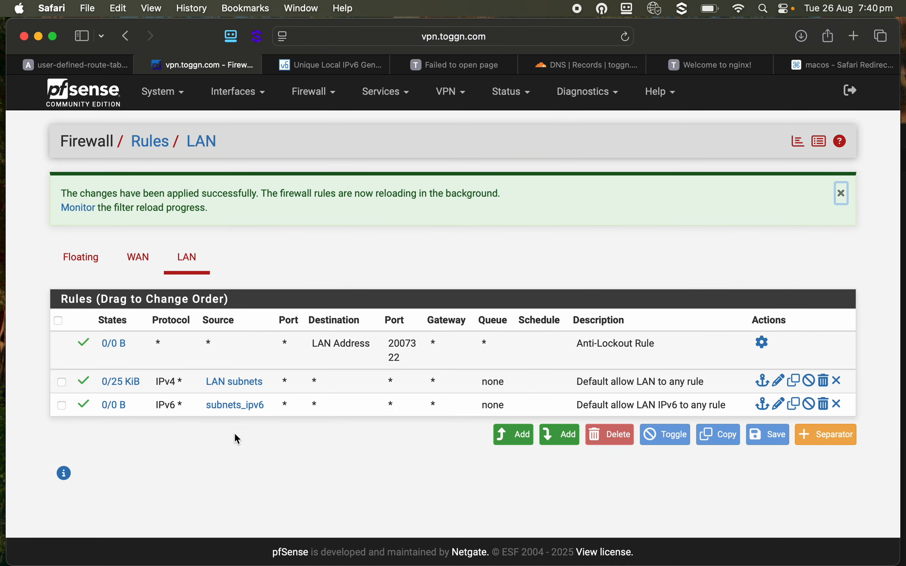
mouse_move(246, 411)
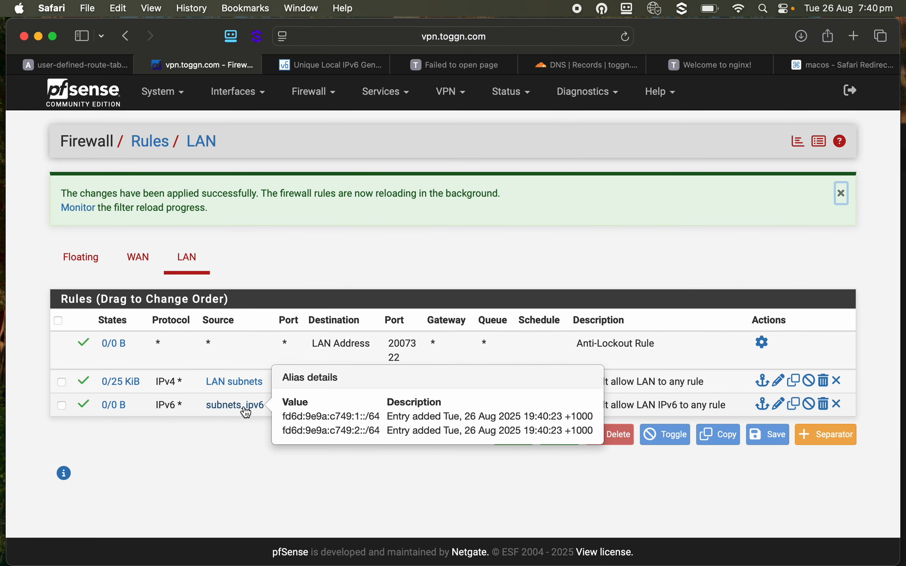
Switch to testvm's ping session in iTerm, check for replies, and stop the running ping.
key("super+Tab")
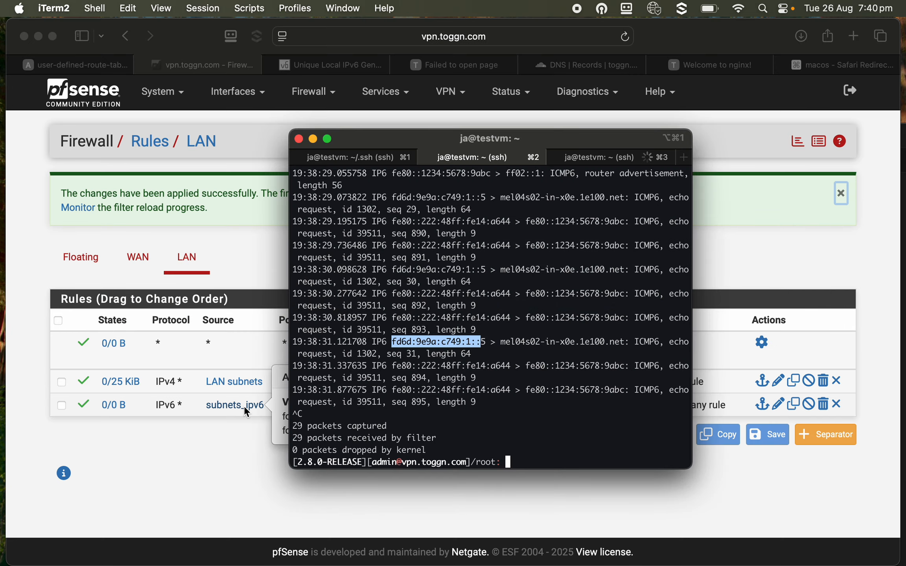
left_click(632, 159)
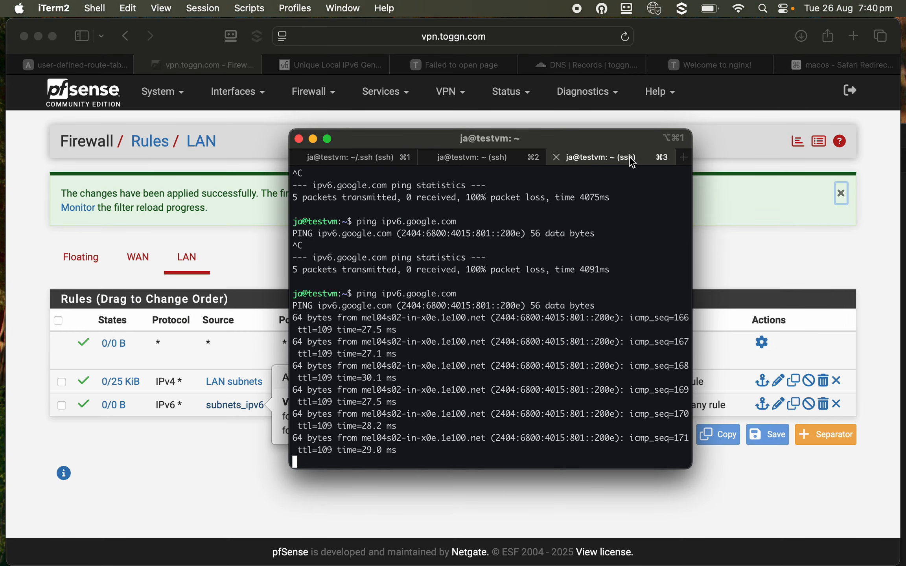
key("ctrl+c")
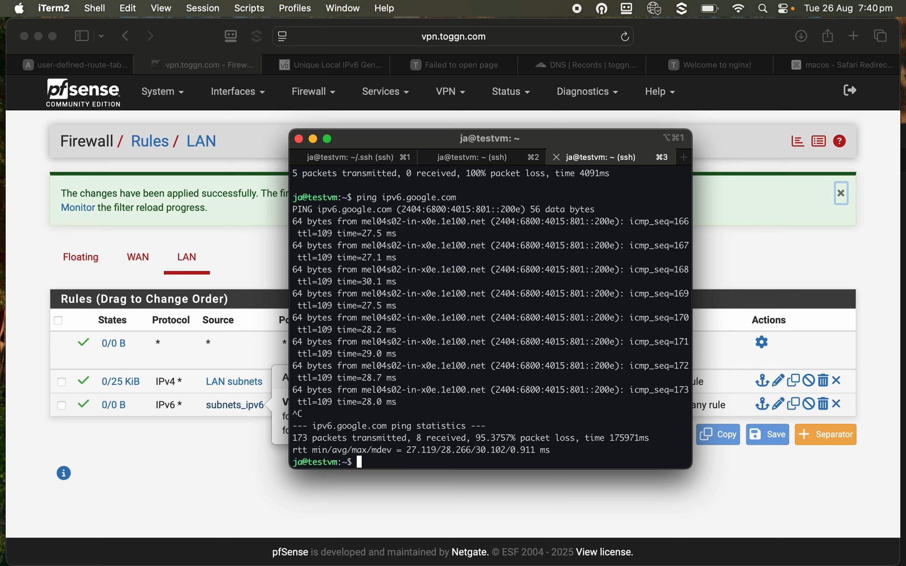
Run a fresh ping of ipv6.google.com from testvm, stop it, and recall the ping command.
key("Up")
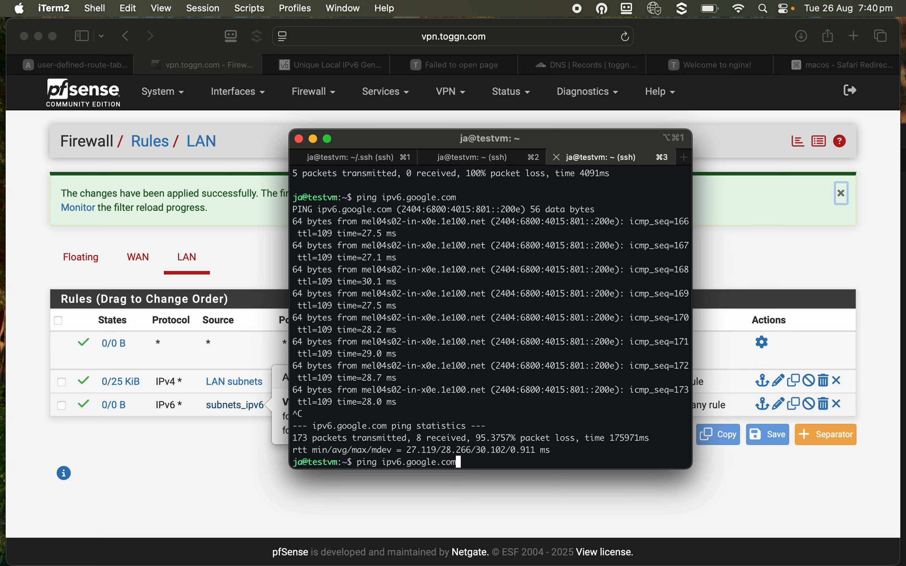
key("Return")
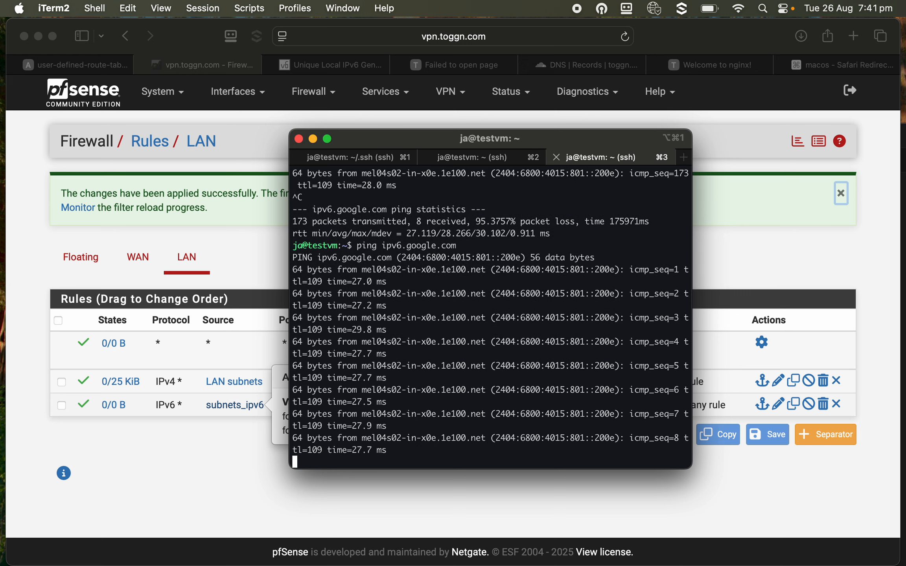
key("ctrl+c")
key("Up")
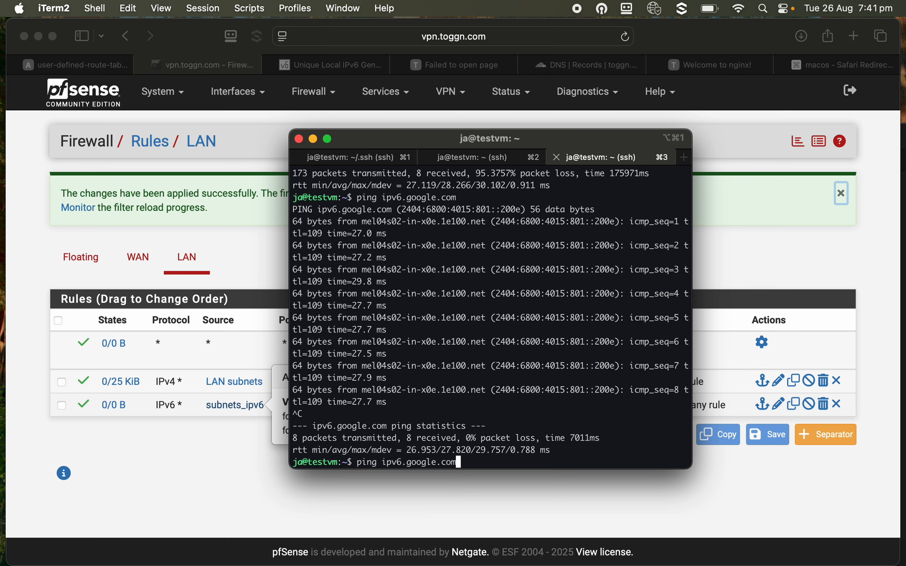
List testvm's network addresses with ip add, then run another ping of ipv6.google.com and stop it.
key("Up")
key("Return")
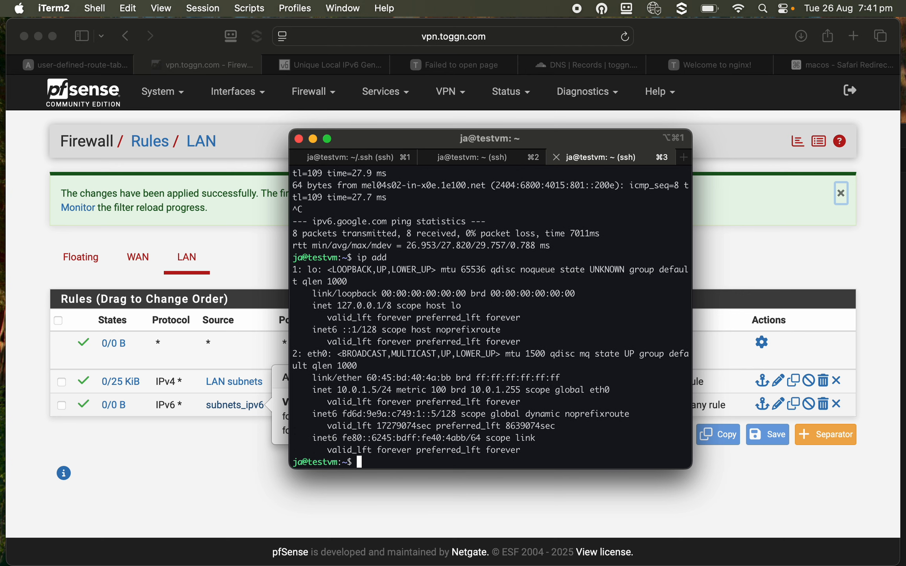
key("Up")
key("Up")
key("Return")
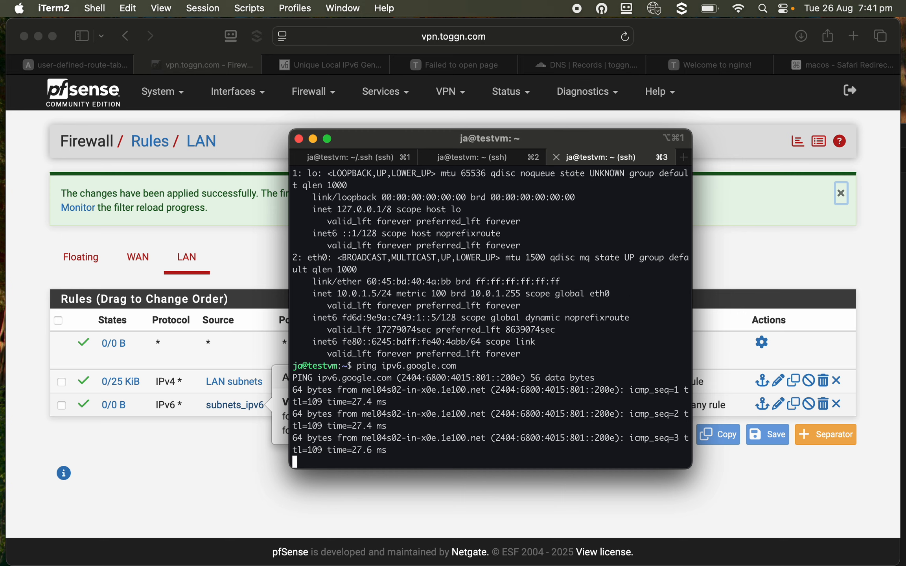
key("ctrl+c")
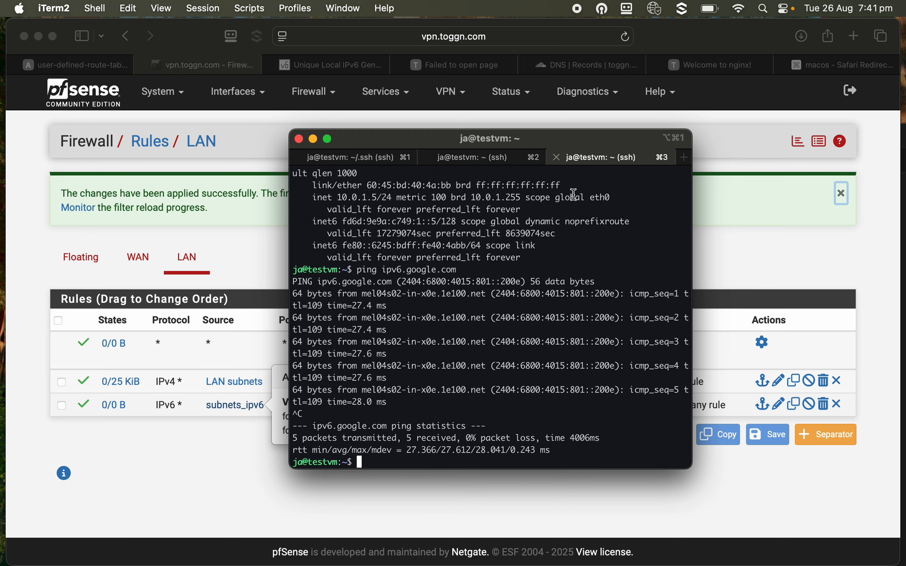
In Safari, duplicate pfSense's PFtoTestVMHTTP NAT port forward rule and set the copy's address family to IPv6.
left_click(246, 464)
mouse_move(235, 405)
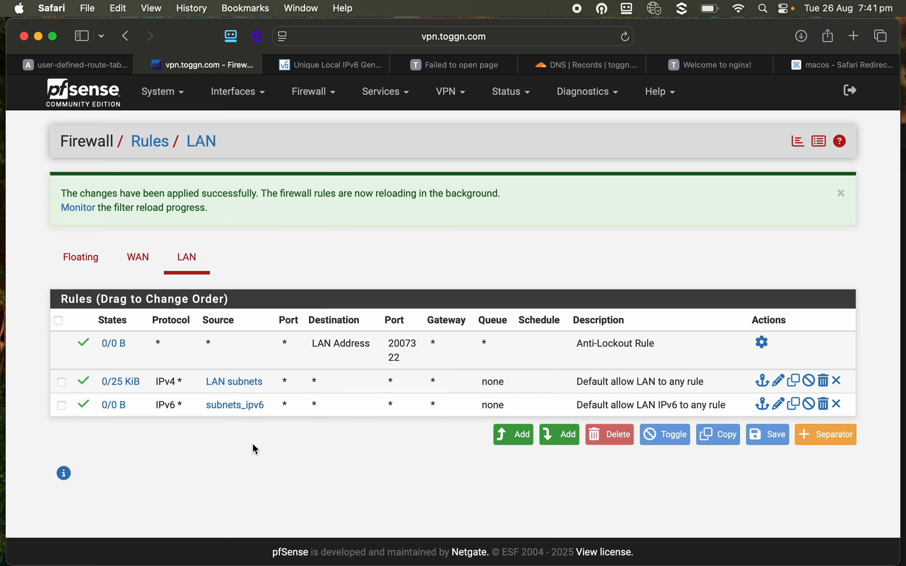
left_click(308, 96)
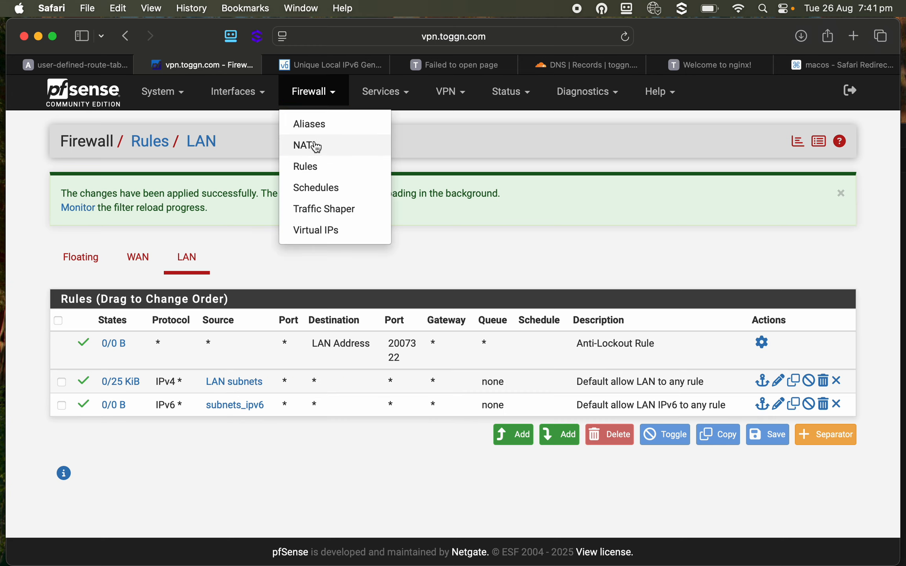
left_click(312, 145)
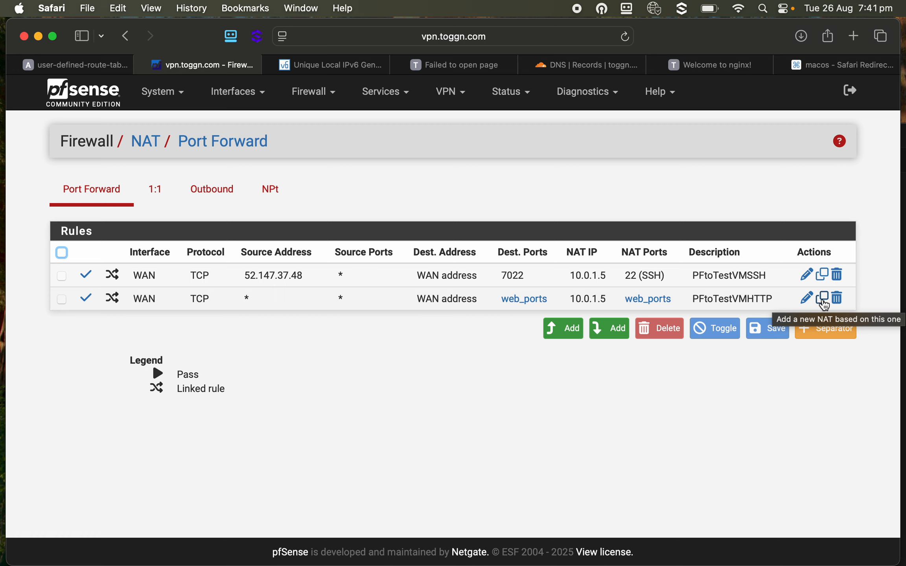
left_click(823, 301)
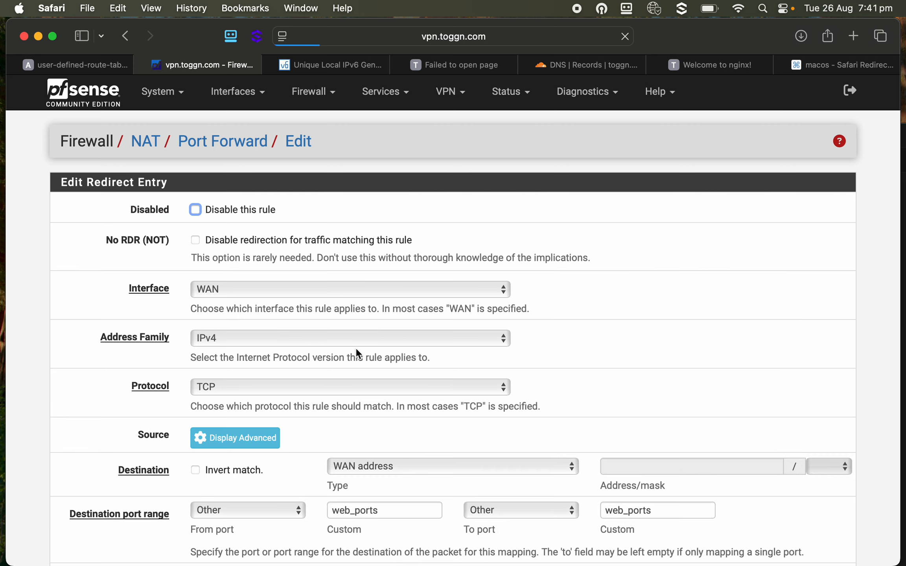
scroll(356, 352, "down", 5)
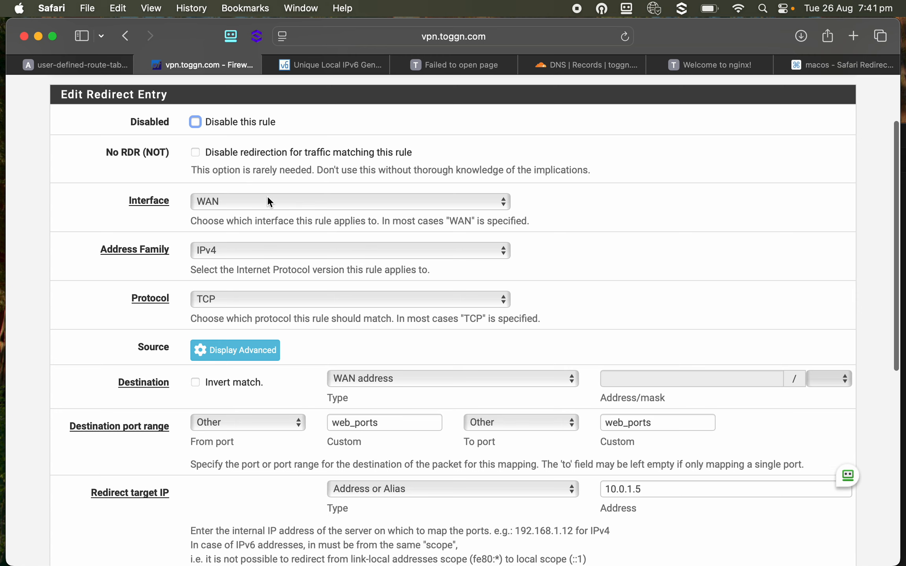
left_click(224, 249)
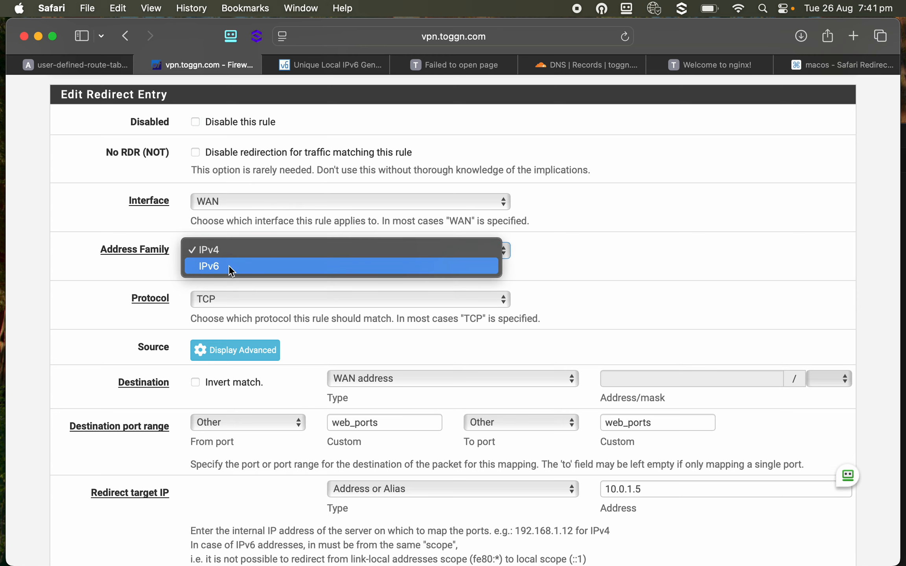
left_click(229, 265)
Set the redirect target IP to testvm's global IPv6 address fd6d:9e9a:c749:1::5, copied from its ip addr output in iTerm.
scroll(243, 298, "down", 4)
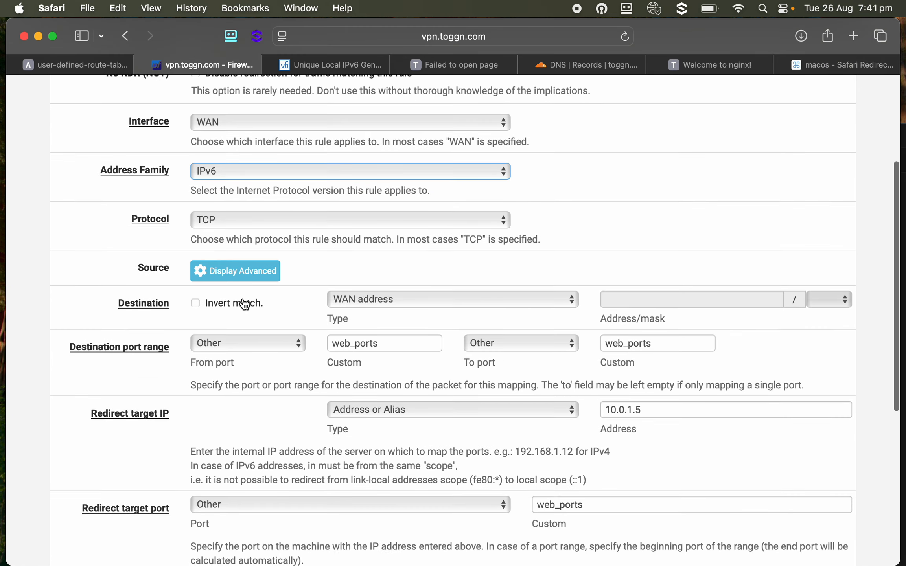
scroll(341, 335, "down", 4)
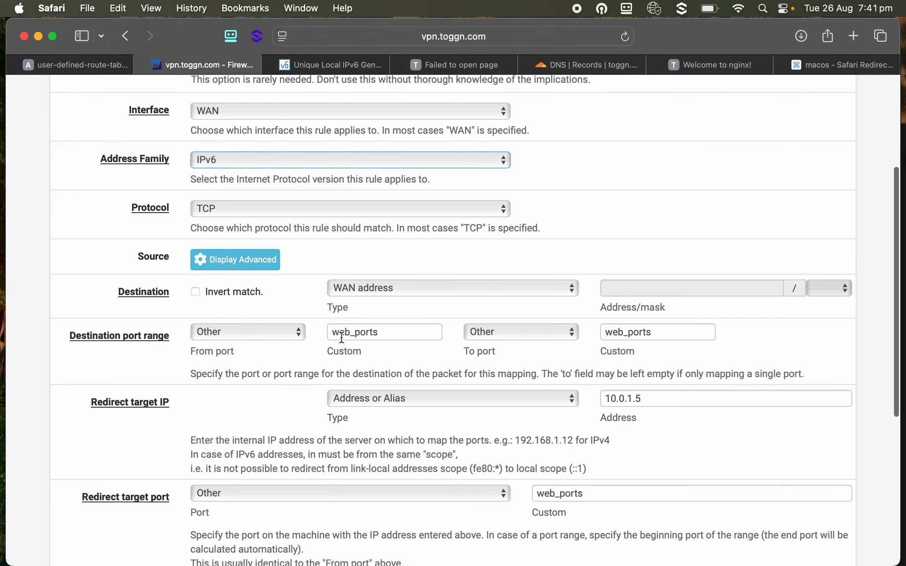
triple_click(651, 338)
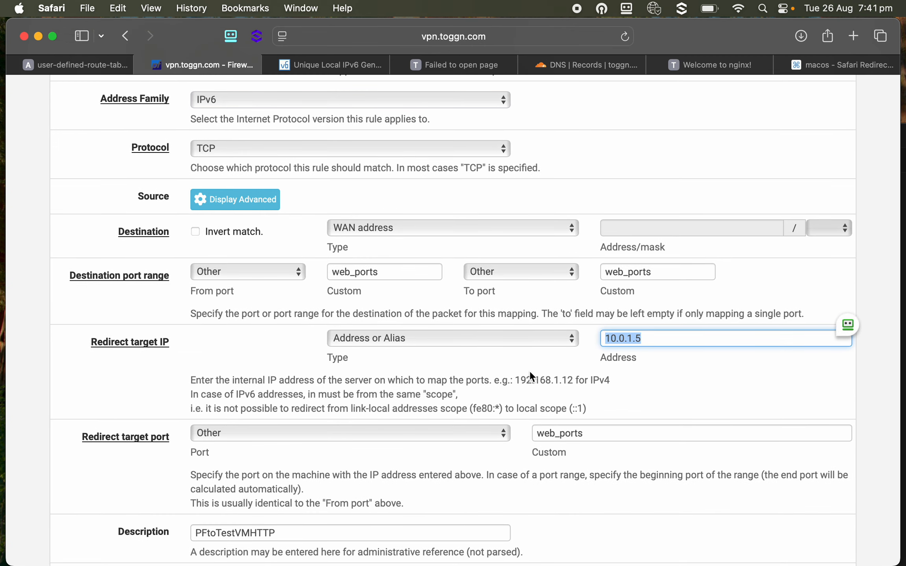
key("super+Tab")
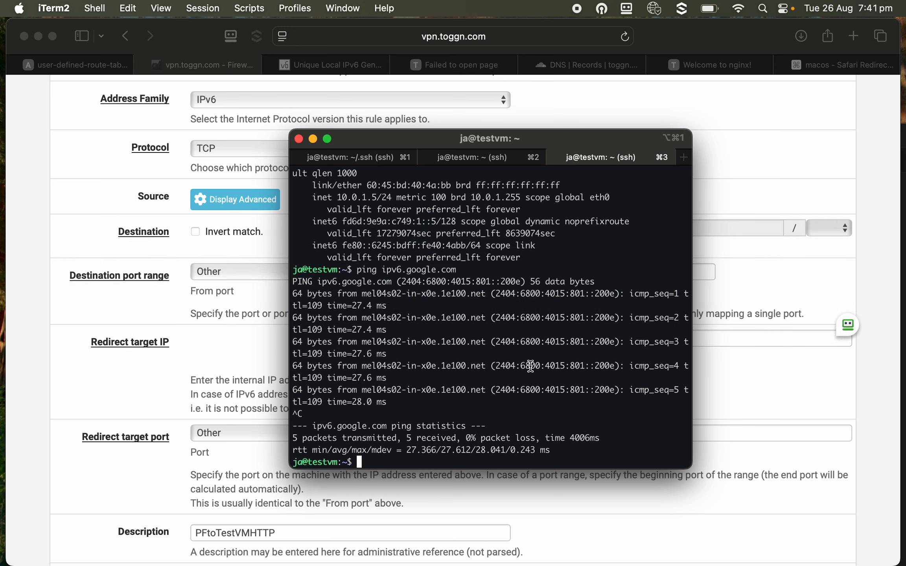
type("ip addr")
key("Return")
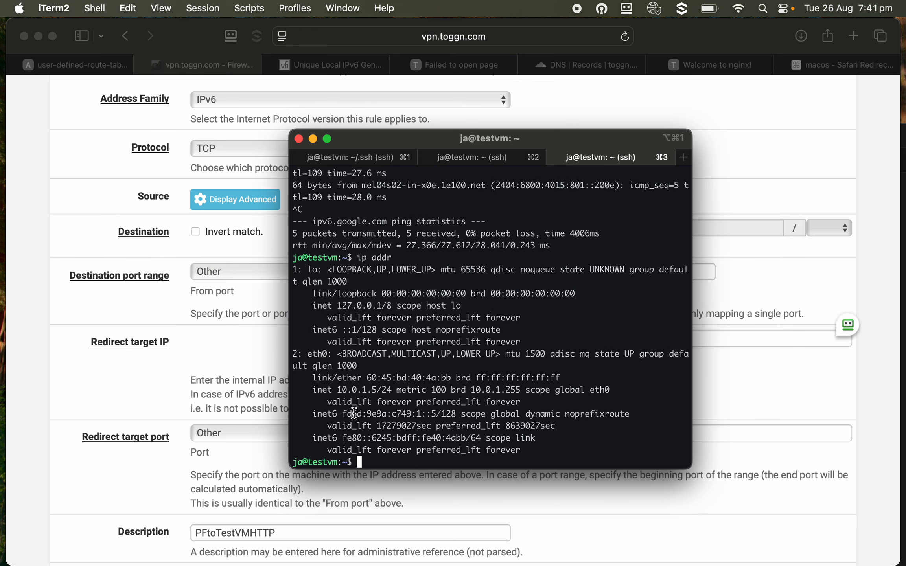
left_click_drag(343, 413, 433, 414)
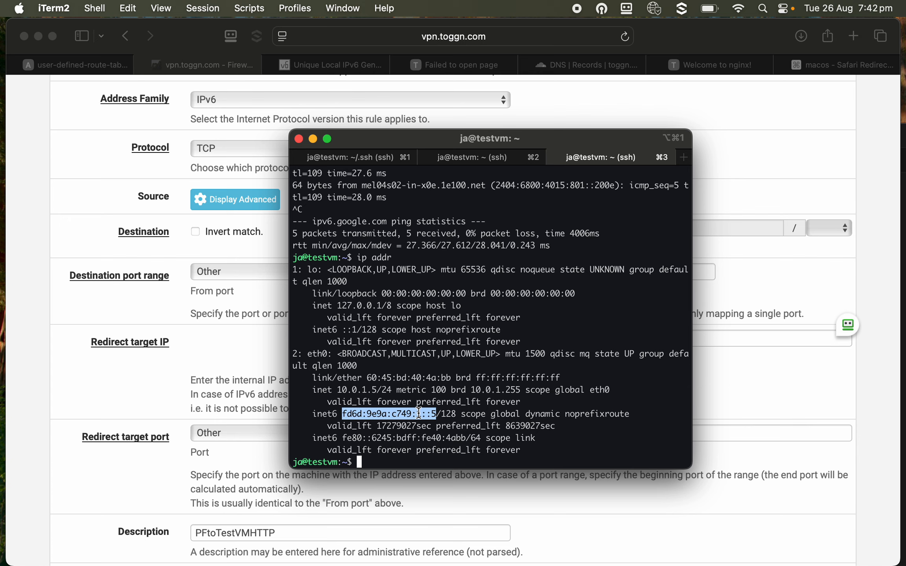
right_click(420, 413)
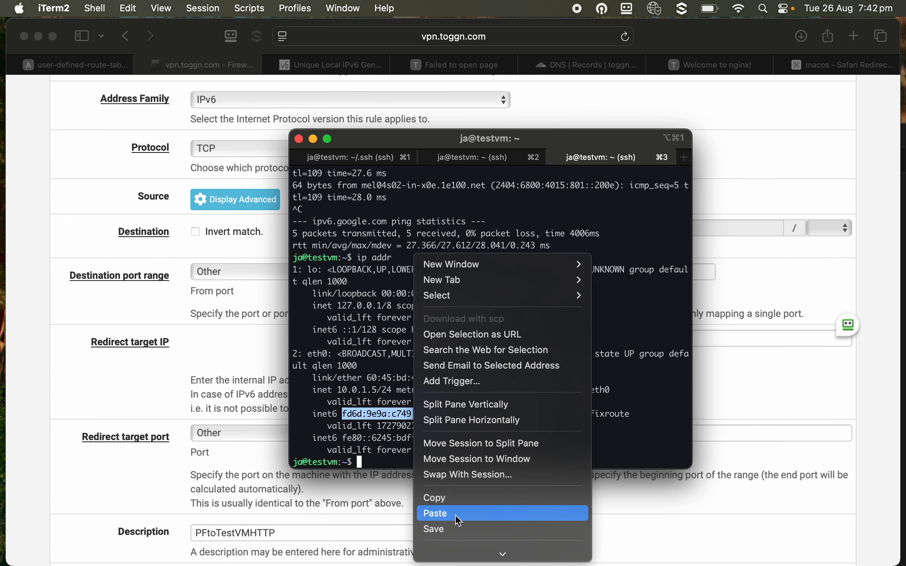
left_click(456, 499)
left_click(707, 356)
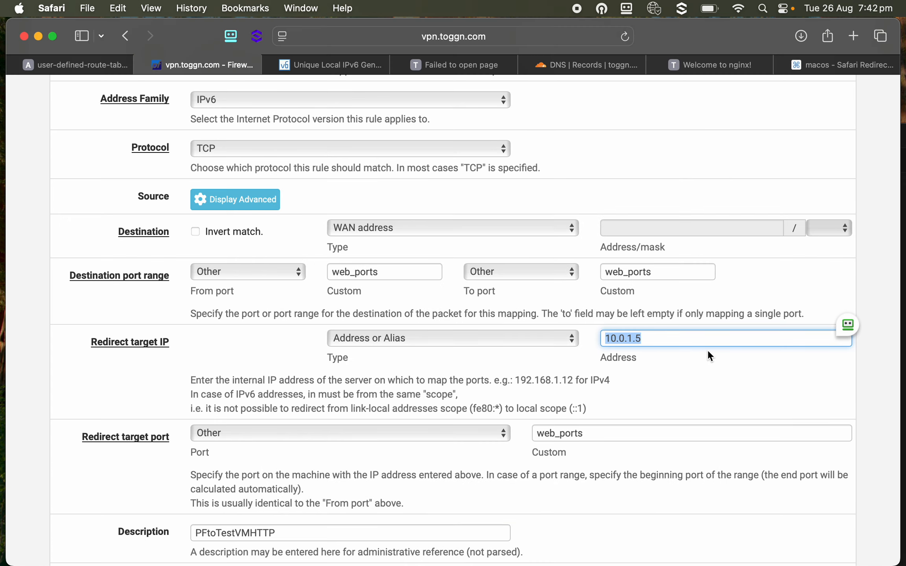
key("super+v")
key("super+a")
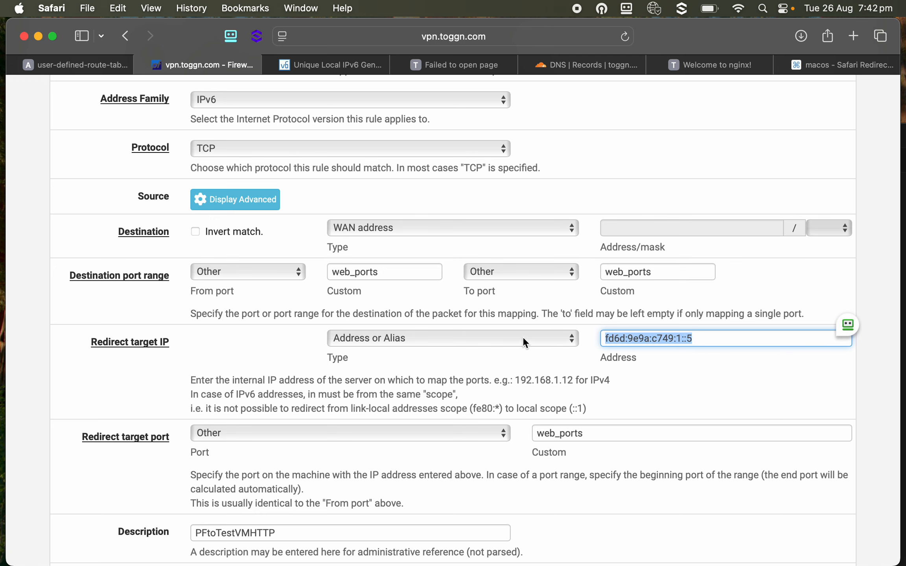
Save the new IPv6 port forward and apply the NAT configuration changes.
scroll(522, 337, "down", 6)
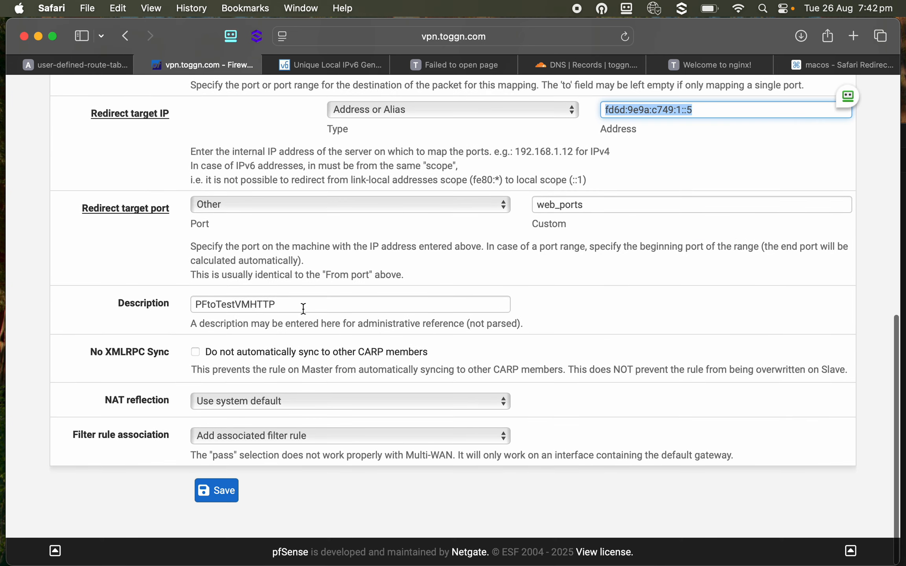
left_click(216, 491)
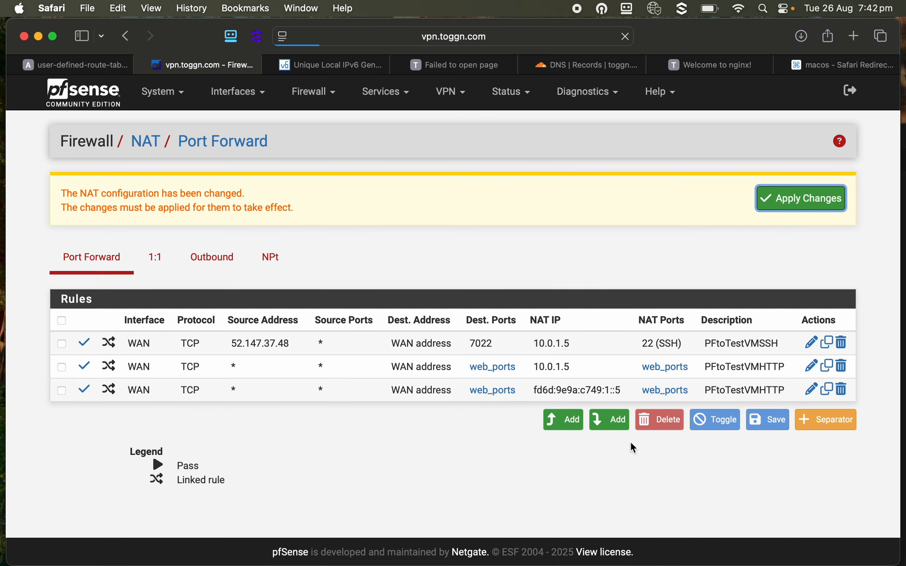
left_click(789, 198)
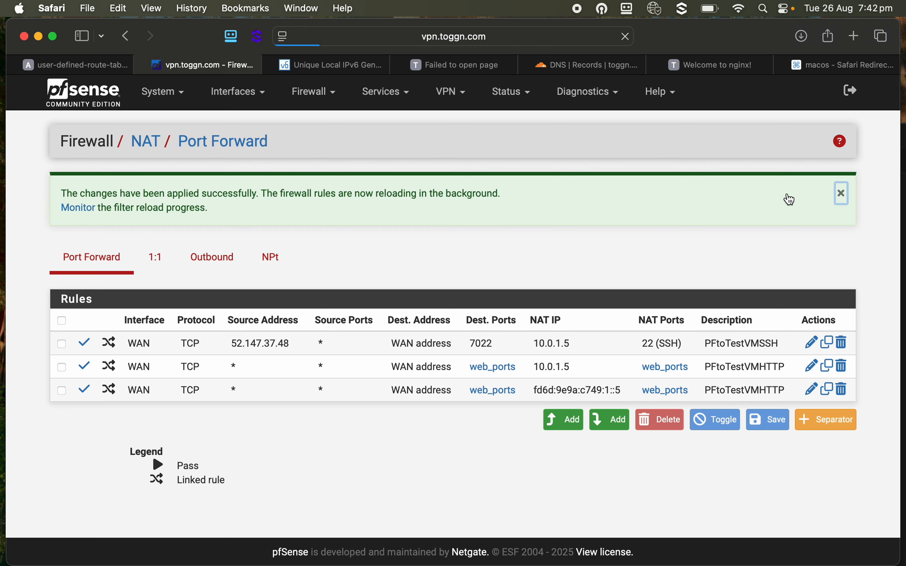
mouse_move(482, 392)
In the Azure portal, open the pfs virtual machine's network settings and display the pfs229 ipv6config to find its public IPv6 address.
left_click(99, 66)
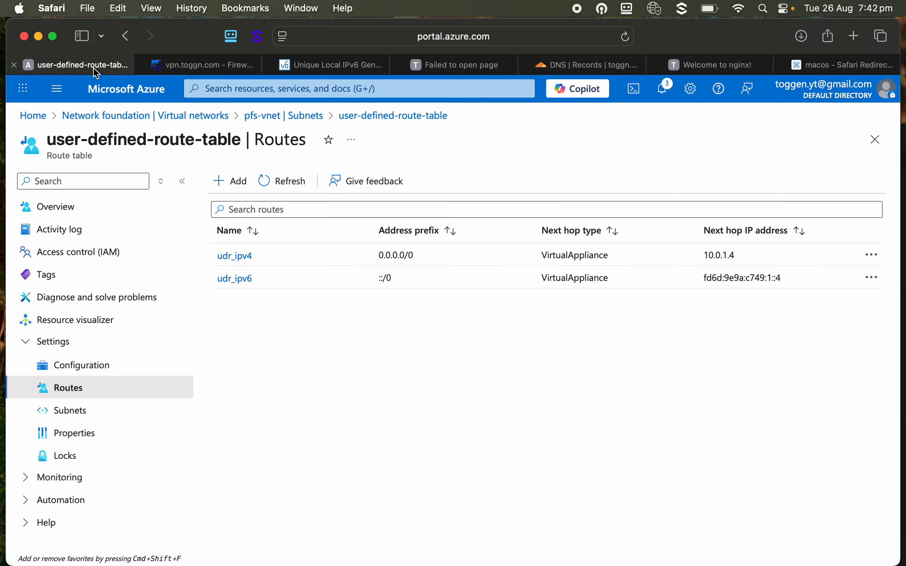
left_click(34, 115)
left_click(107, 388)
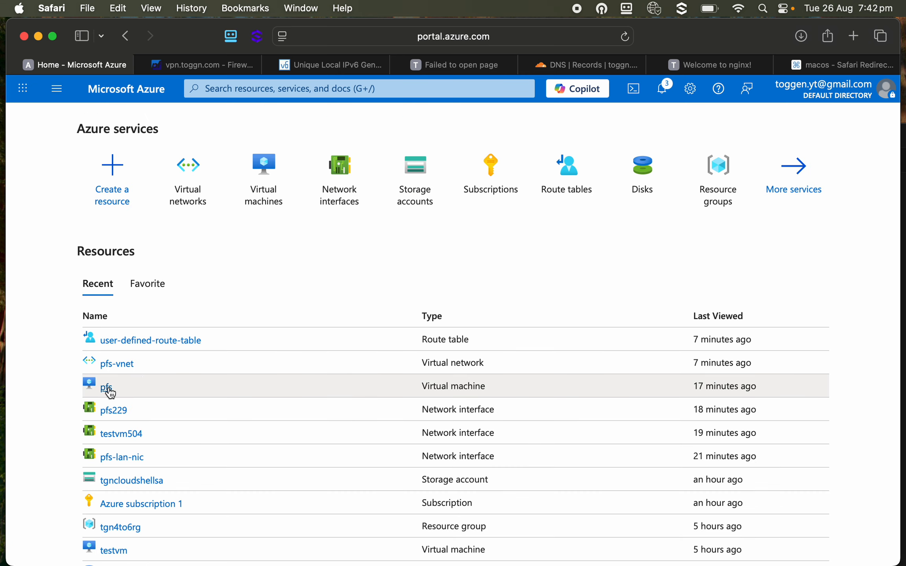
left_click(101, 390)
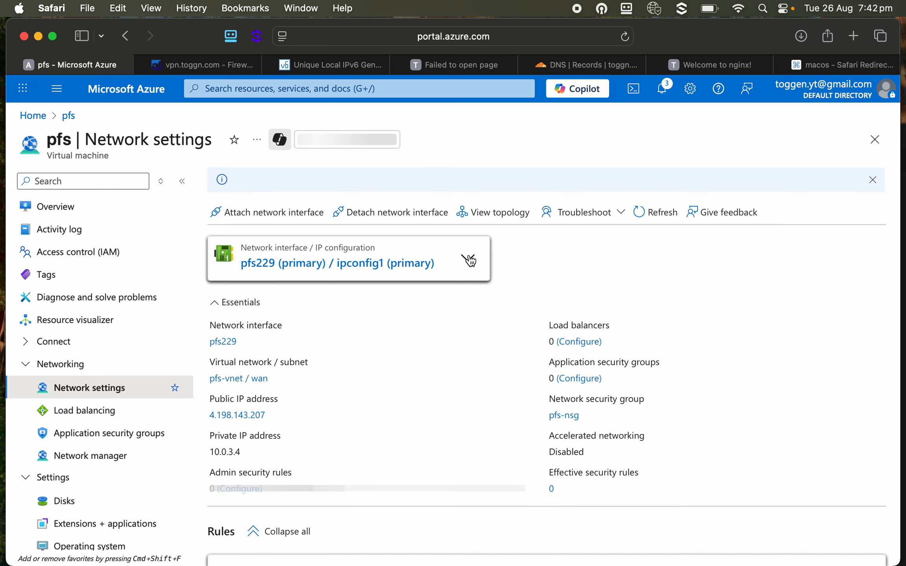
left_click(468, 258)
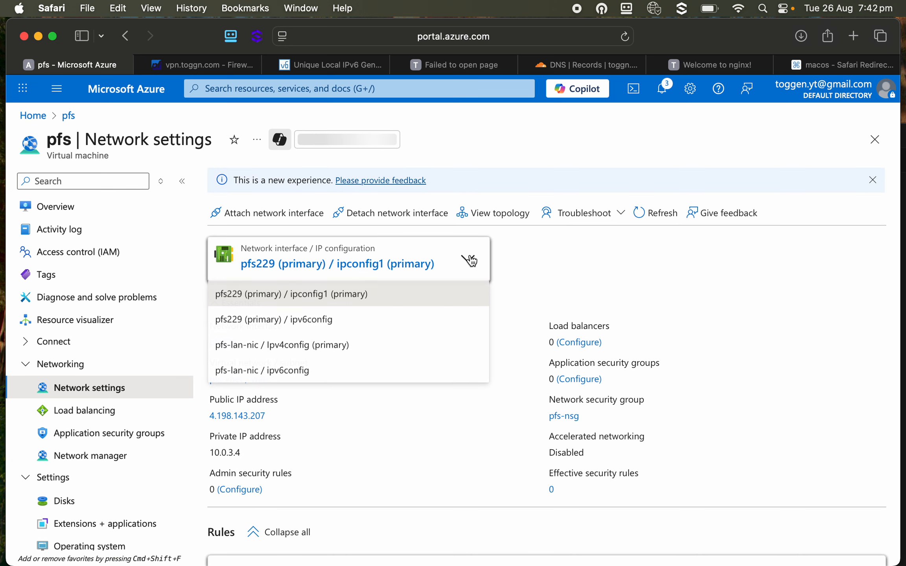
left_click(332, 320)
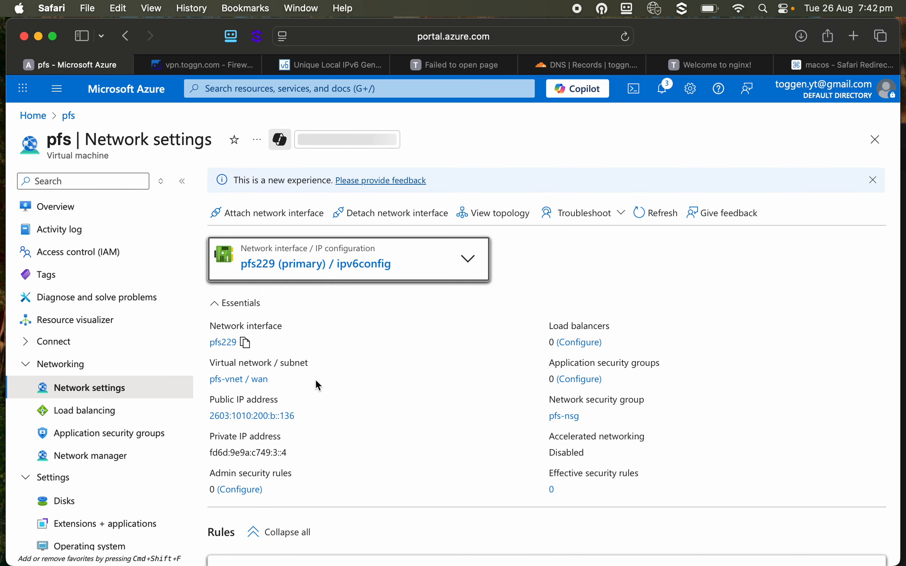
Start a new local iTerm session and try to curl pfSense's public IPv6 address 2603:1010:200:b::136.
key("super+Tab")
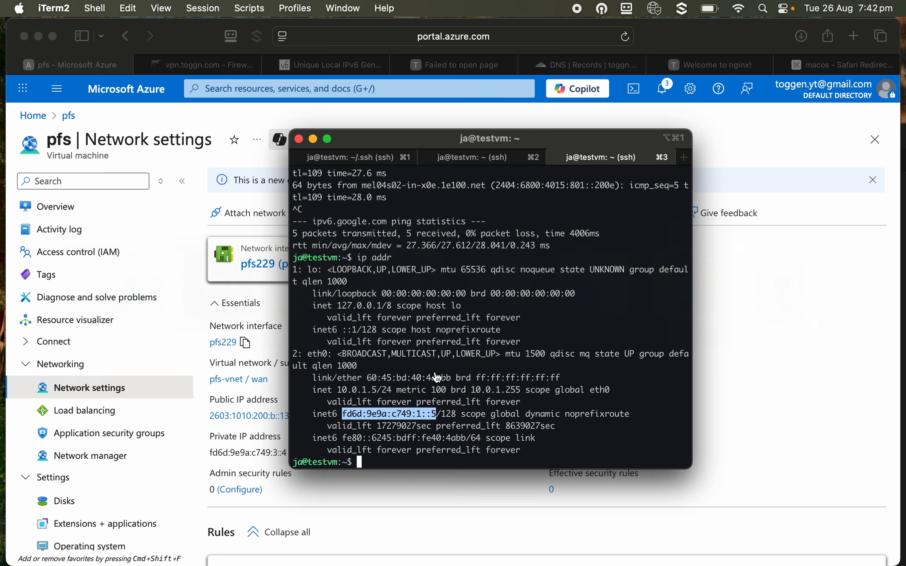
left_click(350, 158)
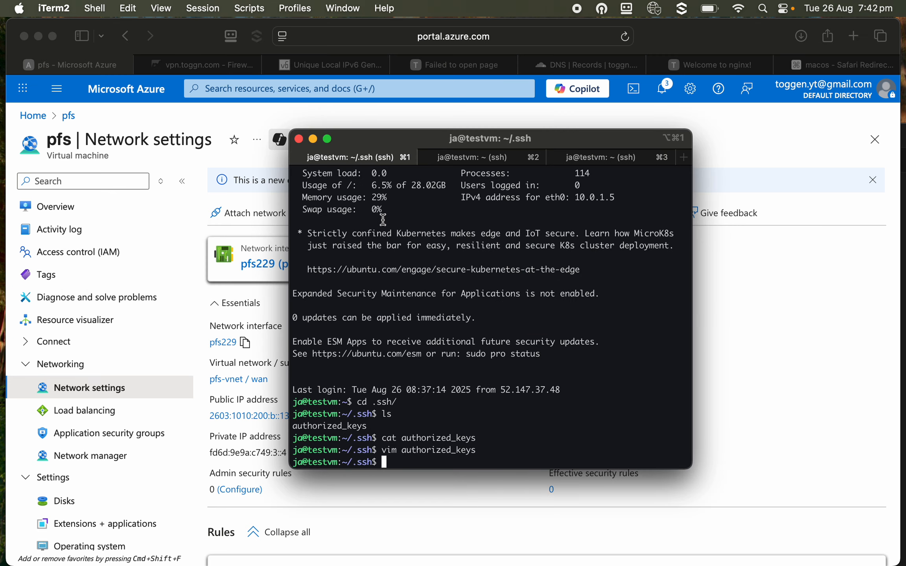
key("super+t")
type("curl")
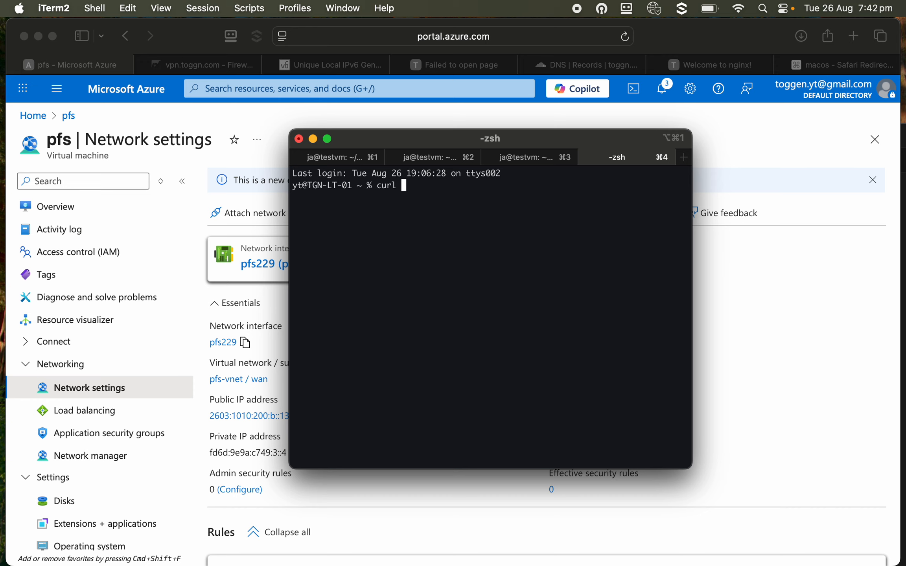
key("super+v")
key("Return")
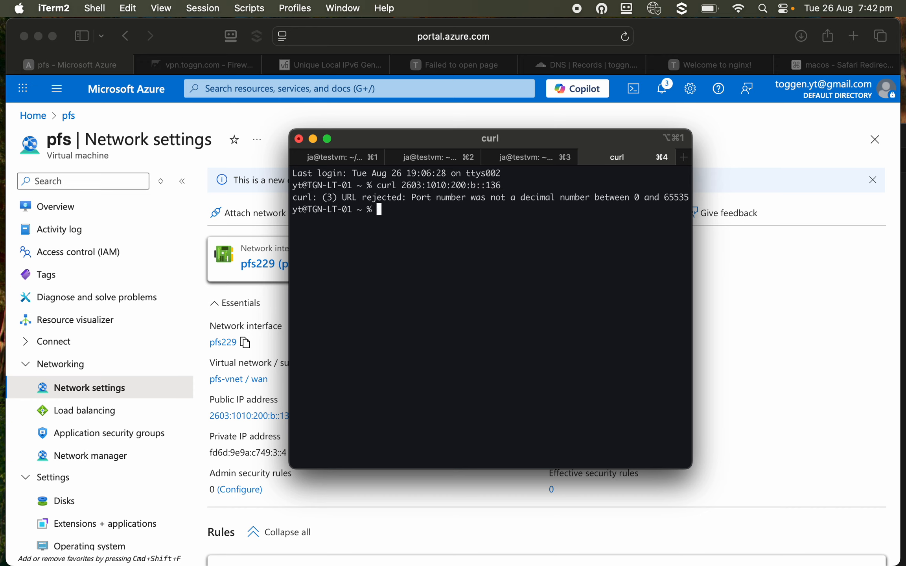
Retry the curl request to 2603:1010:200:b::136 with the -6 option added.
key("Up")
key("Left")
key("Left")
key("Left")
key("Left")
key("Left")
key("Left")
key("Left")
key("Left")
key("Left")
key("Left")
key("Left")
key("Left")
key("Left")
key("Left")
key("Left")
key("Left")
key("Left")
key("Left")
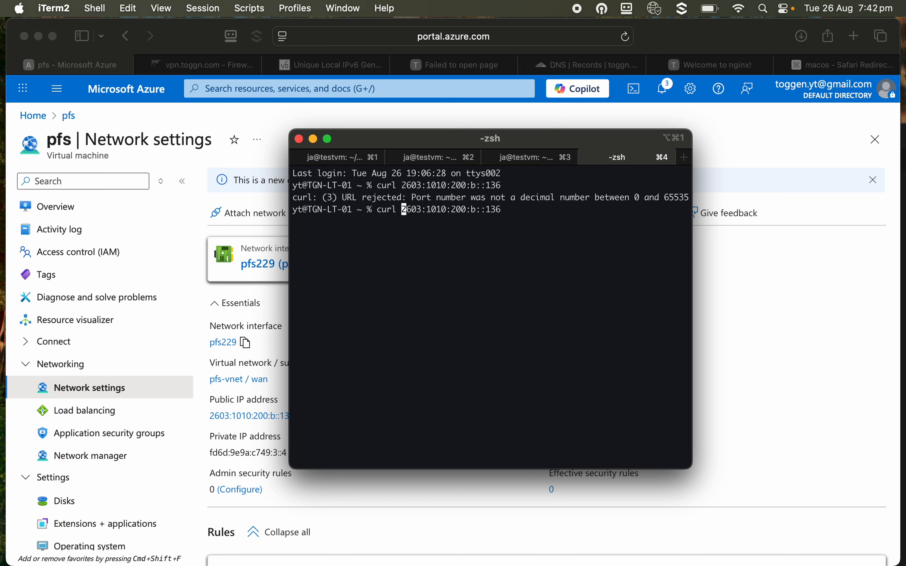
type("-6")
key("Return")
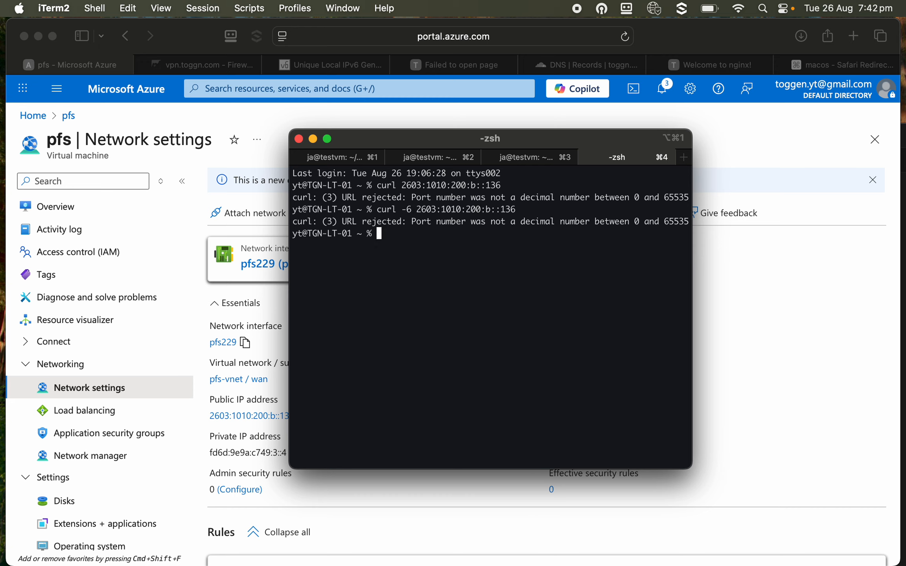
key("Up")
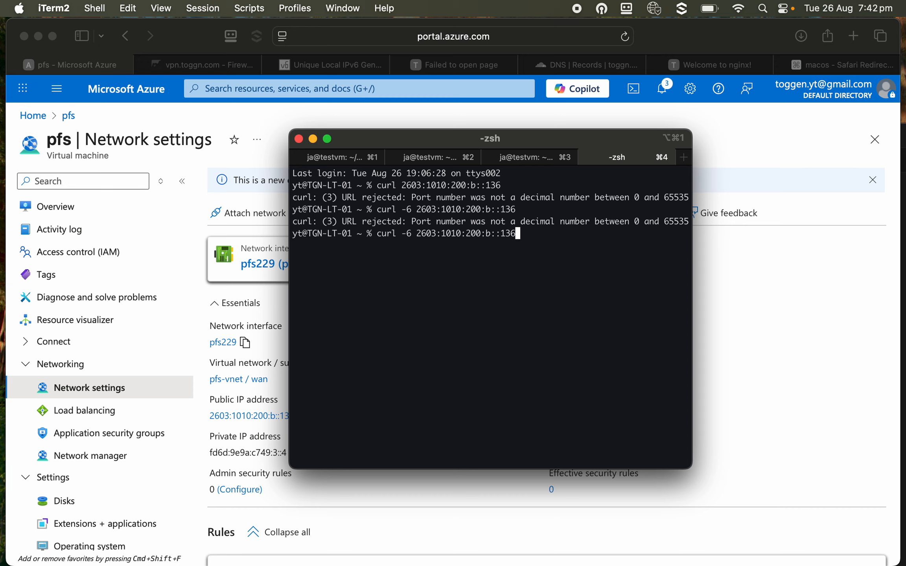
key("Left")
key("Left")
key("Left")
key("Left")
key("Left")
key("Left")
key("Left")
key("Left")
key("Left")
key("Left")
key("Left")
key("Left")
key("Left")
key("Left")
key("Left")
key("Left")
key("Left")
key("Left")
key("Left")
key("Left")
type("http:")
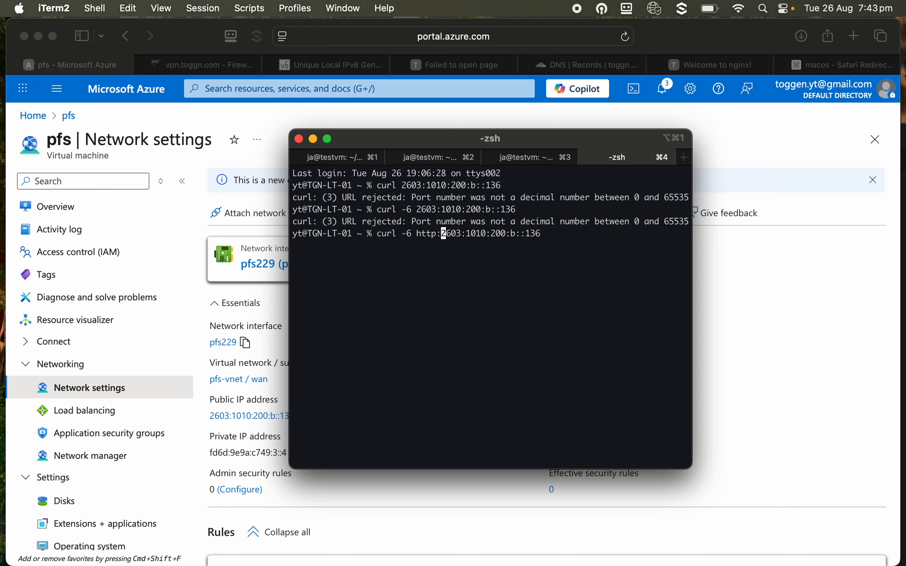
type("//")
key("Return")
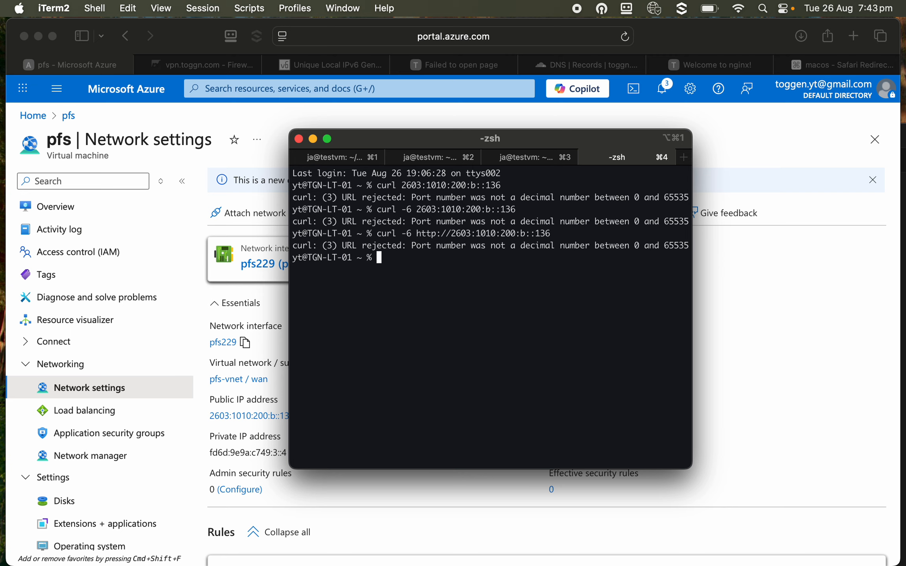
key("Up")
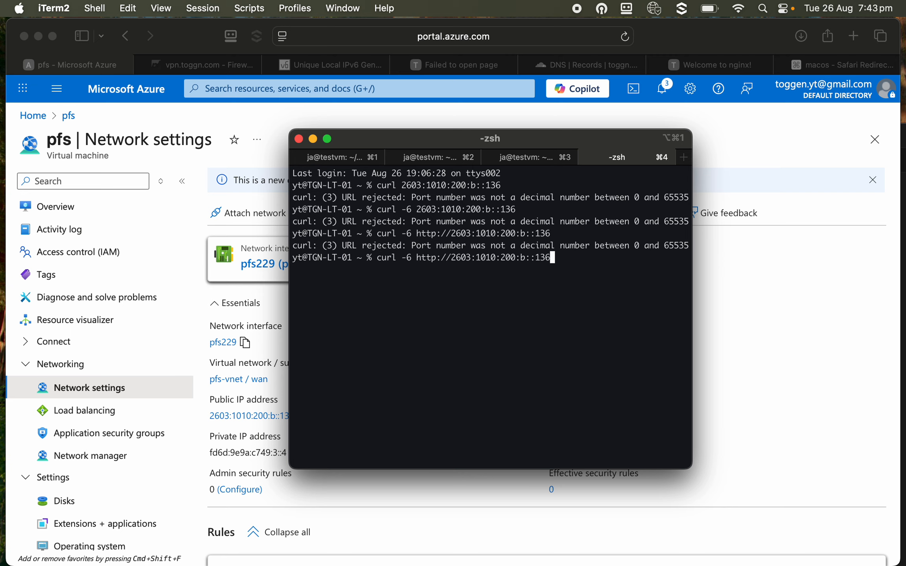
type("]")
key("Left")
key("Left")
key("Left")
key("Left")
key("Left")
key("Left")
key("Left")
key("Left")
key("Left")
key("Left")
key("Left")
key("Left")
key("Left")
key("Left")
key("Left")
key("Left")
key("Left")
key("Left")
key("Left")
key("Left")
key("Left")
type("[")
key("Return")
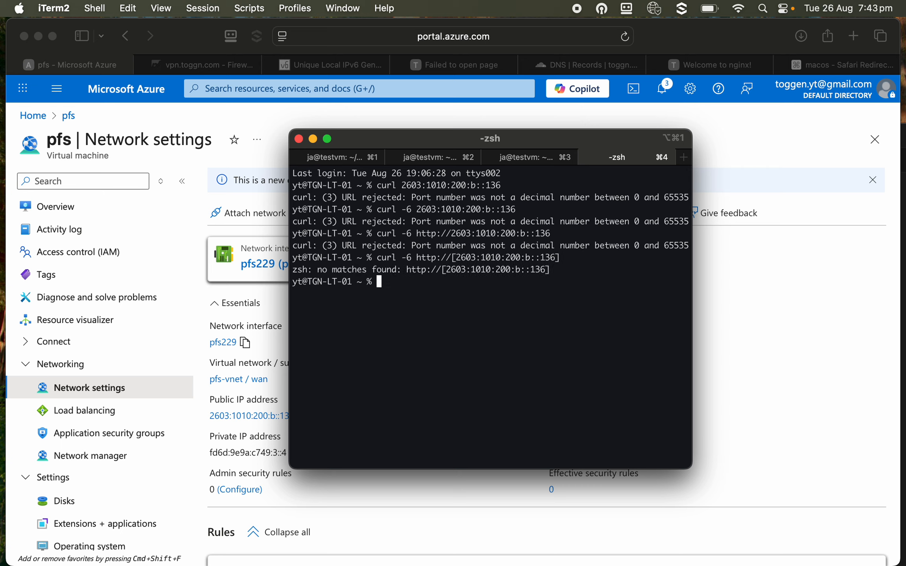
key("Up")
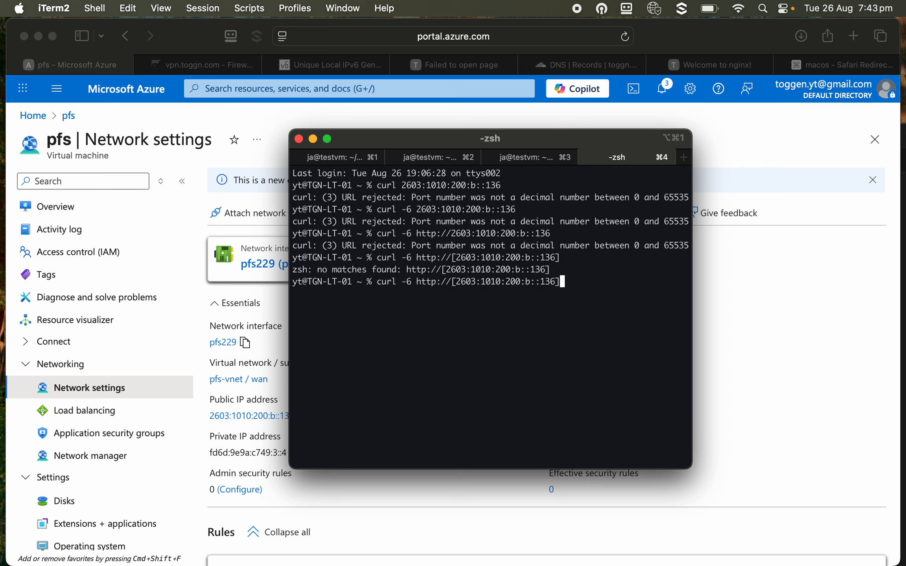
key("Left")
key("Left")
key("Left")
key("Left")
key("Left")
key("Left")
key("Left")
key("Left")
key("Left")
key("Left")
key("Left")
key("Left")
key("Left")
key("Left")
key("Left")
key("Left")
key("Left")
key("Left")
key("Left")
key("Left")
key("BackSpace")
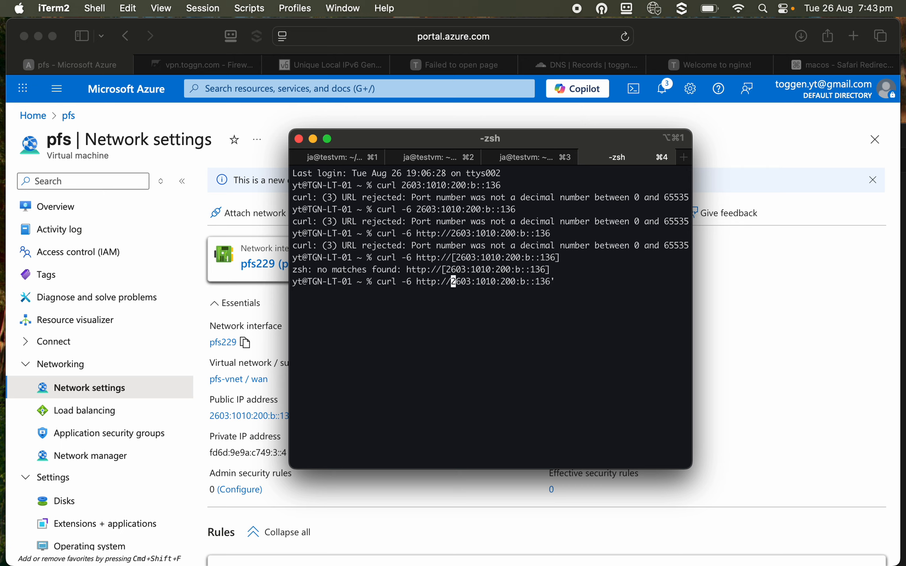
key("Left")
key("Left")
key("Left")
key("Left")
key("Left")
key("Left")
type("'")
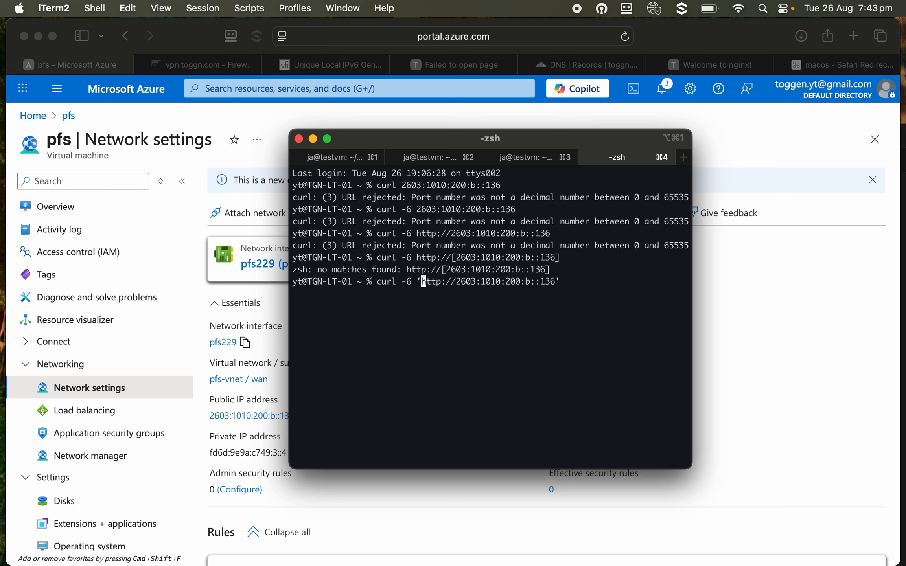
key("Return")
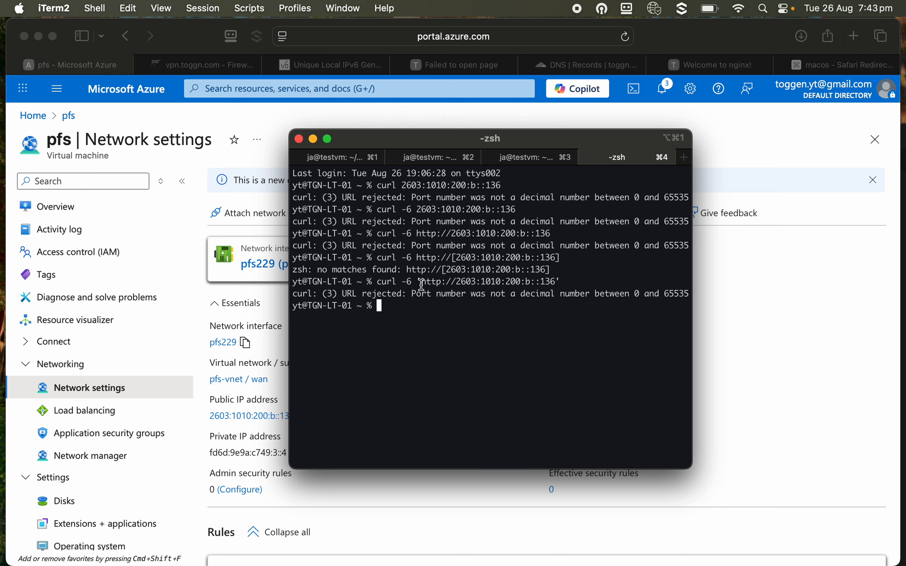
left_click_drag(421, 284, 560, 286)
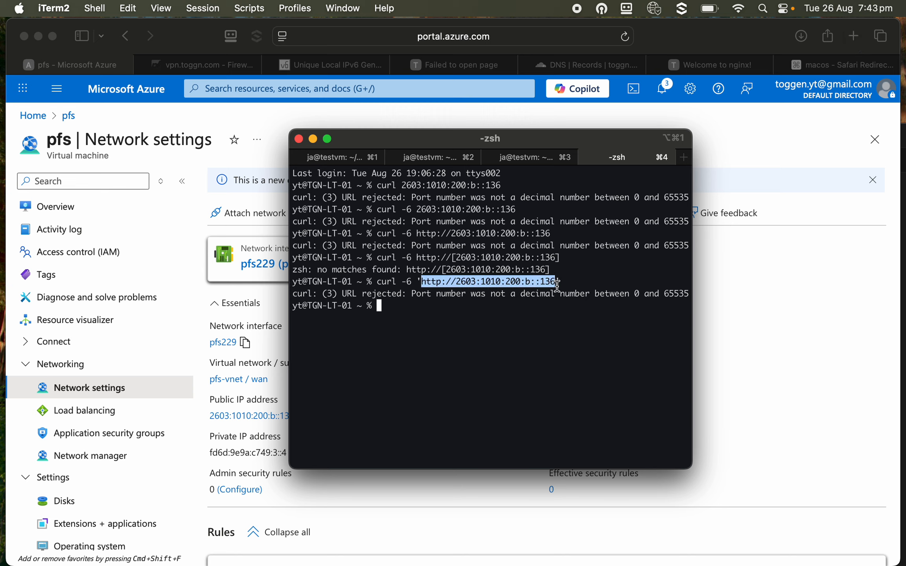
right_click(544, 283)
left_click(582, 525)
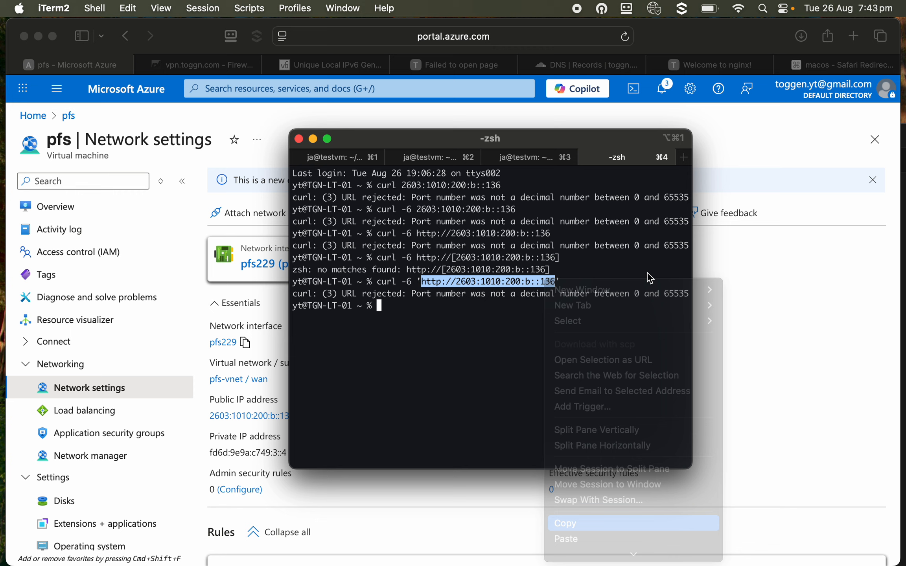
left_click(810, 66)
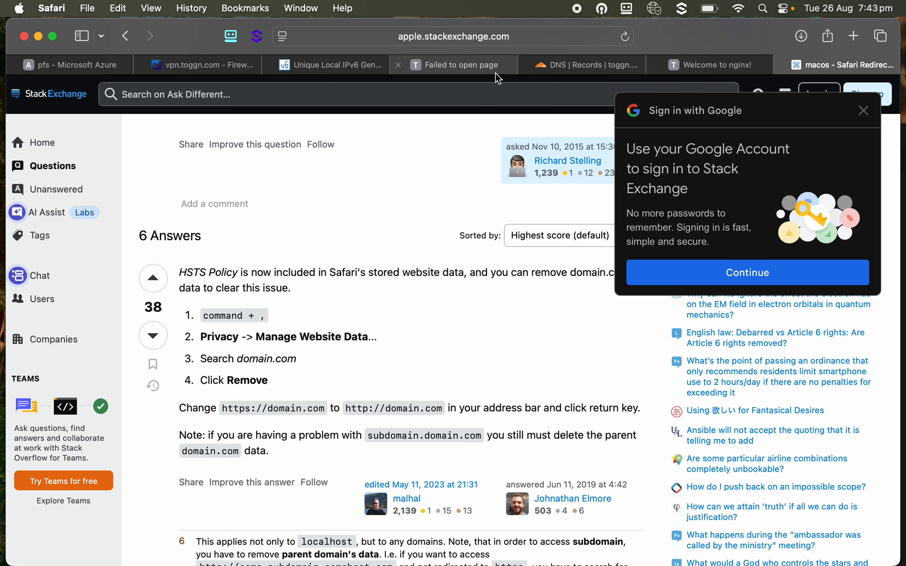
left_click(520, 39)
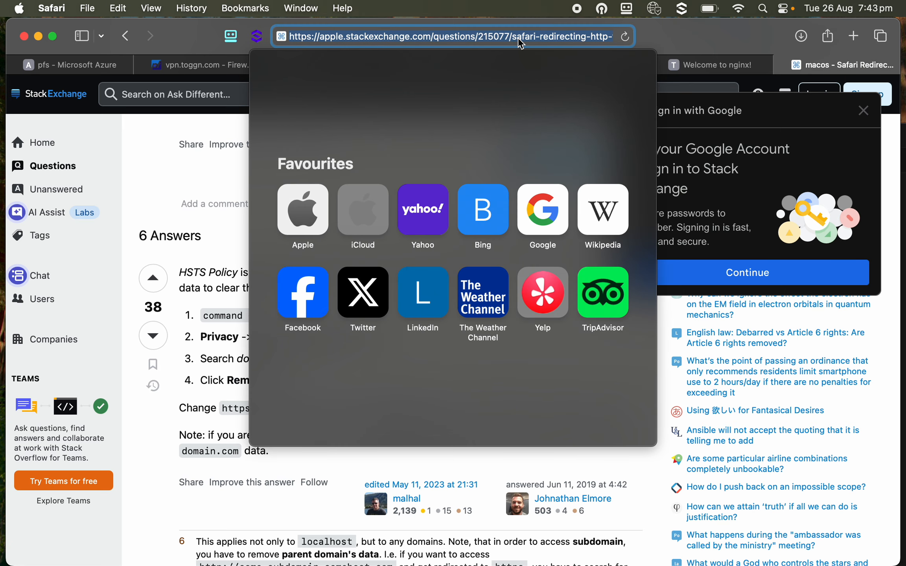
key("super+v")
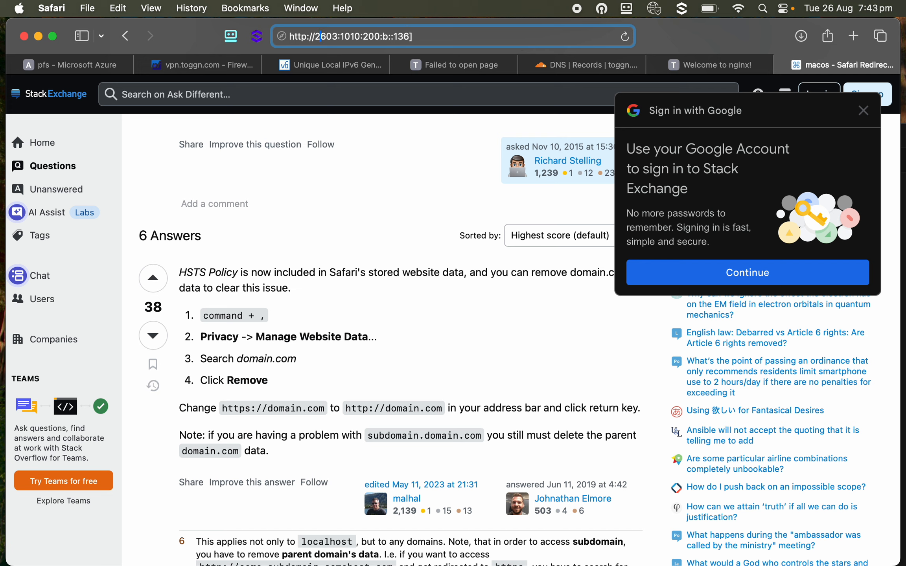
type("[")
key("BackSpace")
key("Left")
type("[")
key("Return")
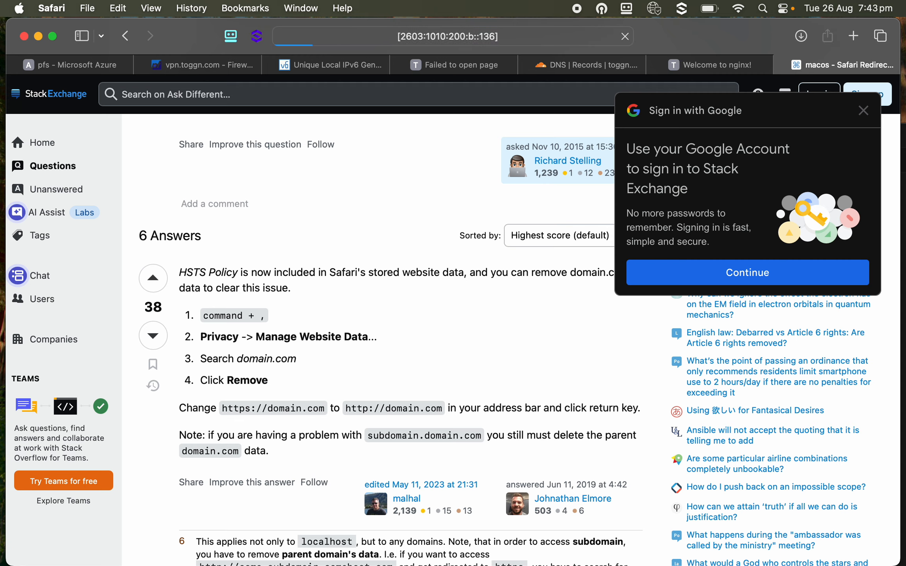
left_click(553, 36)
left_click(552, 36)
left_click(138, 179)
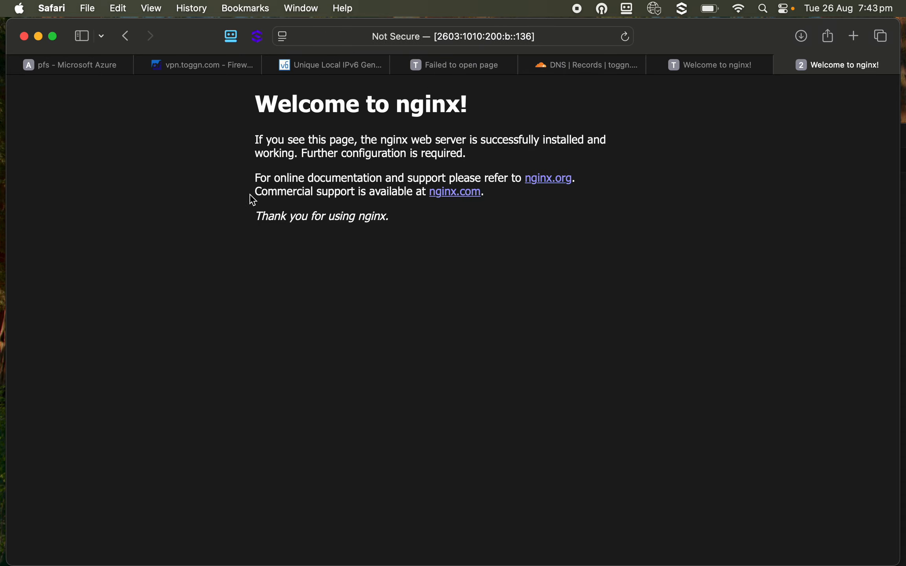
Return to the pfSense port forward rules and start a copy of the PFtoTestVMSSH rule.
key("super+Tab")
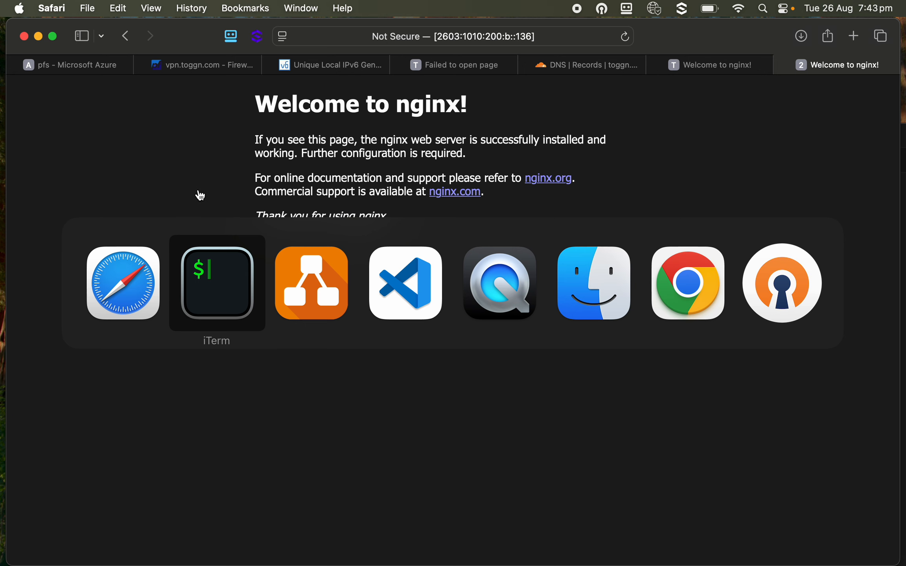
key("Escape")
left_click(203, 73)
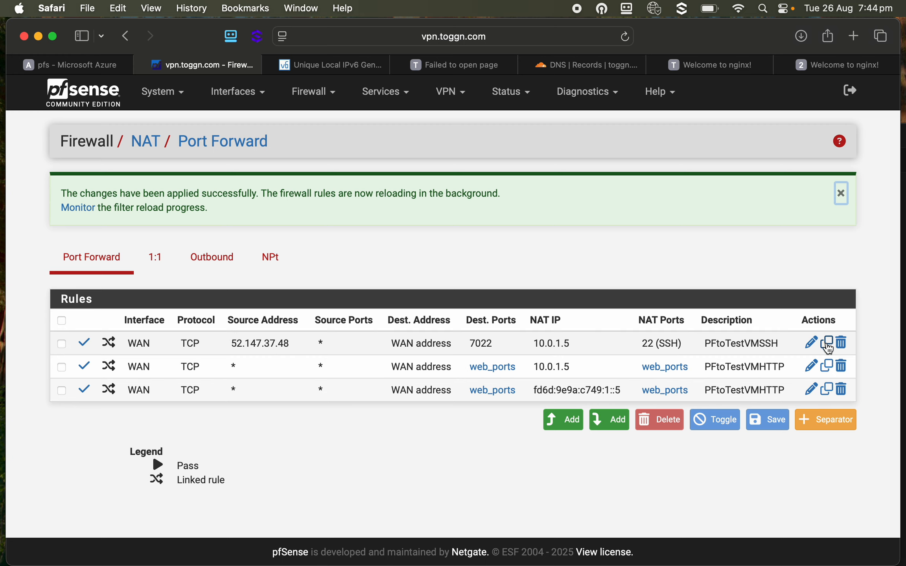
left_click(829, 346)
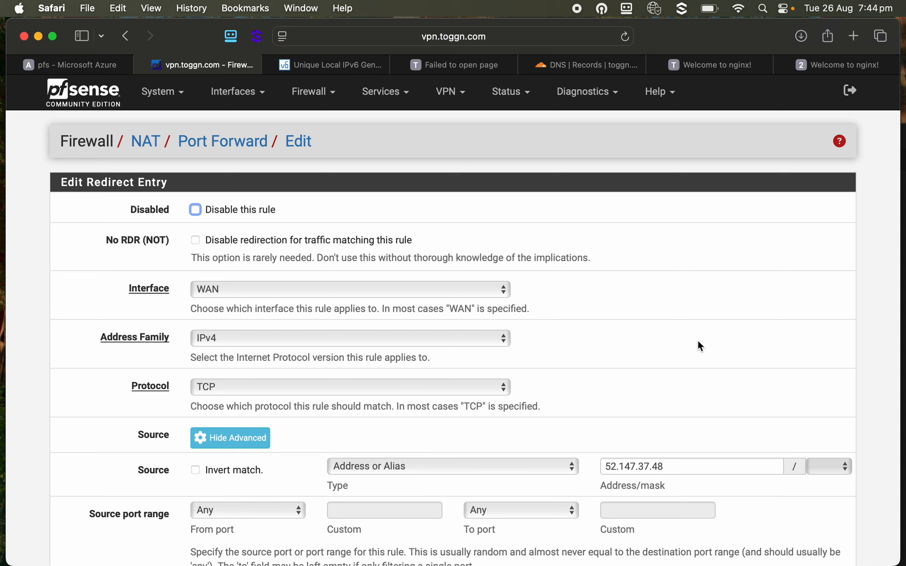
Open whatismyip.com in place of the nginx welcome page and copy the client's public IPv6 address.
left_click(825, 73)
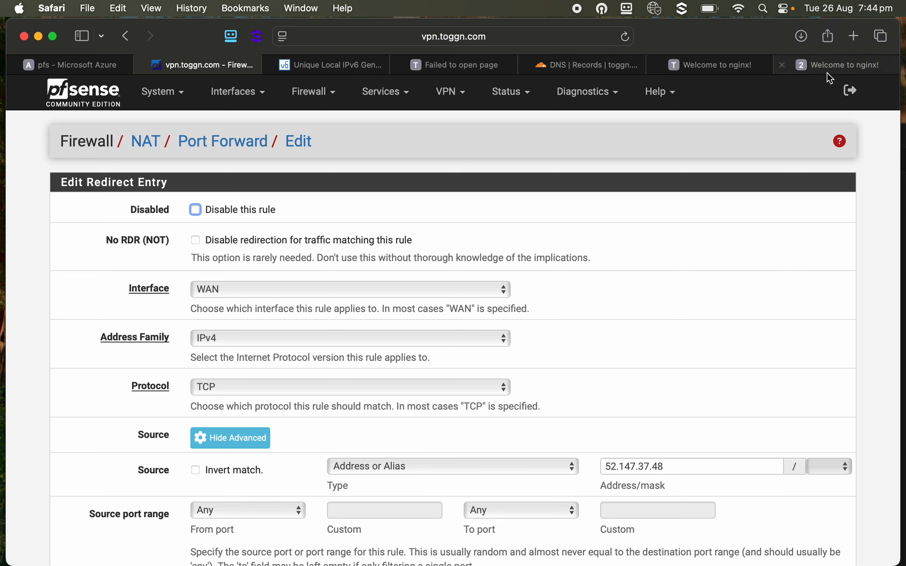
left_click(574, 39)
type("whatis")
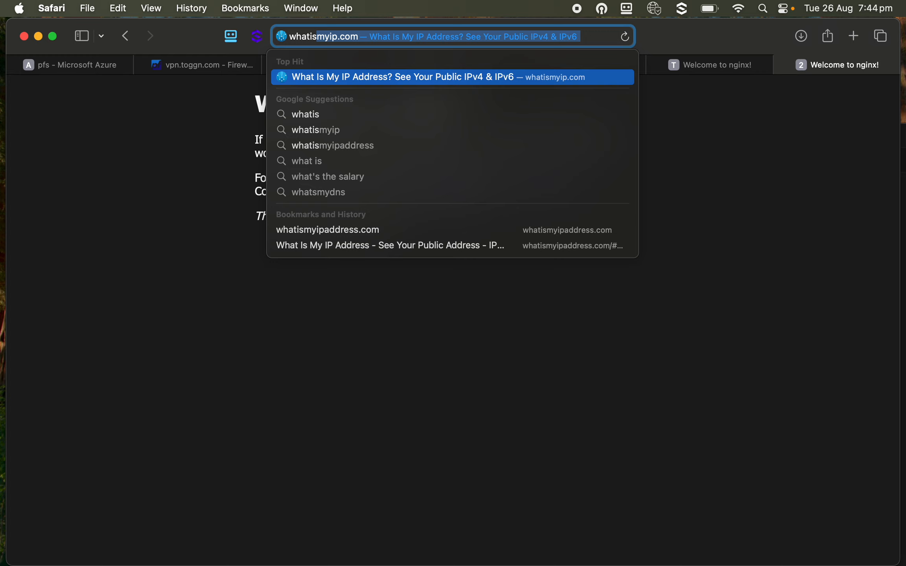
key("Return")
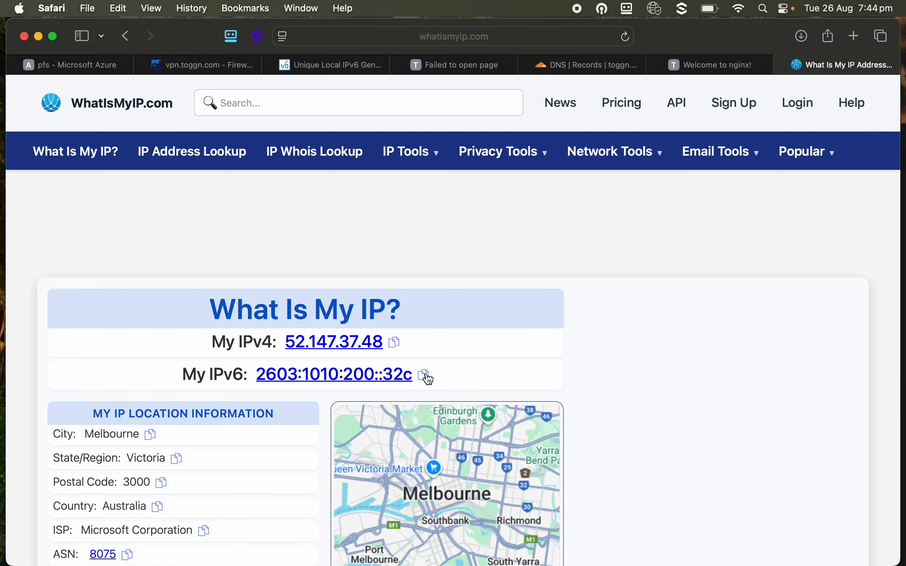
left_click(426, 377)
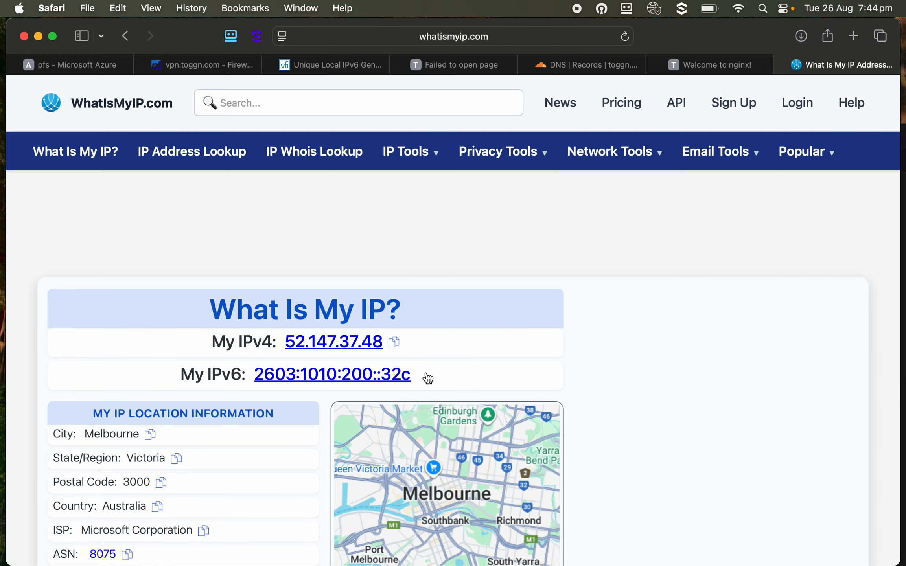
In the copied pfSense rule, set the address family to IPv6 and the source address to 2603:1010:200::32c.
left_click(223, 70)
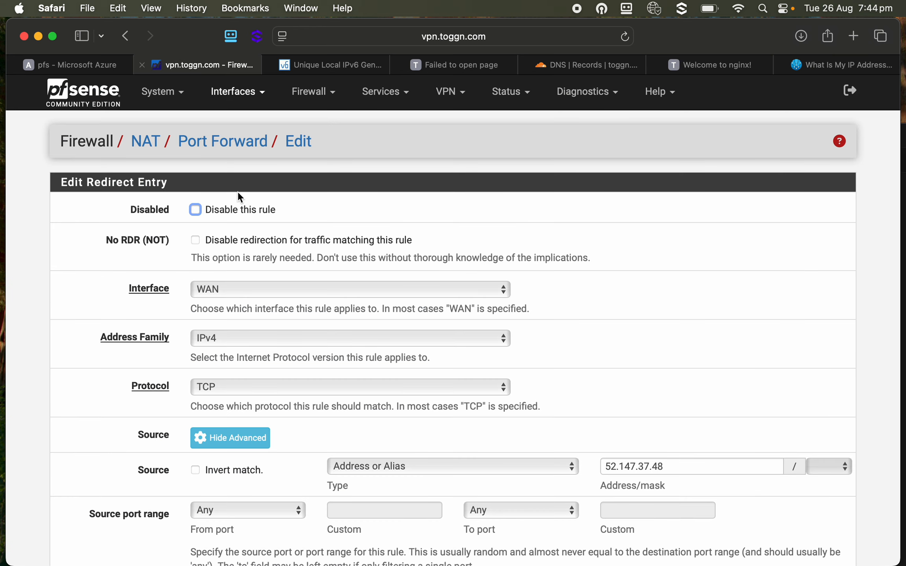
scroll(243, 217, "down", 5)
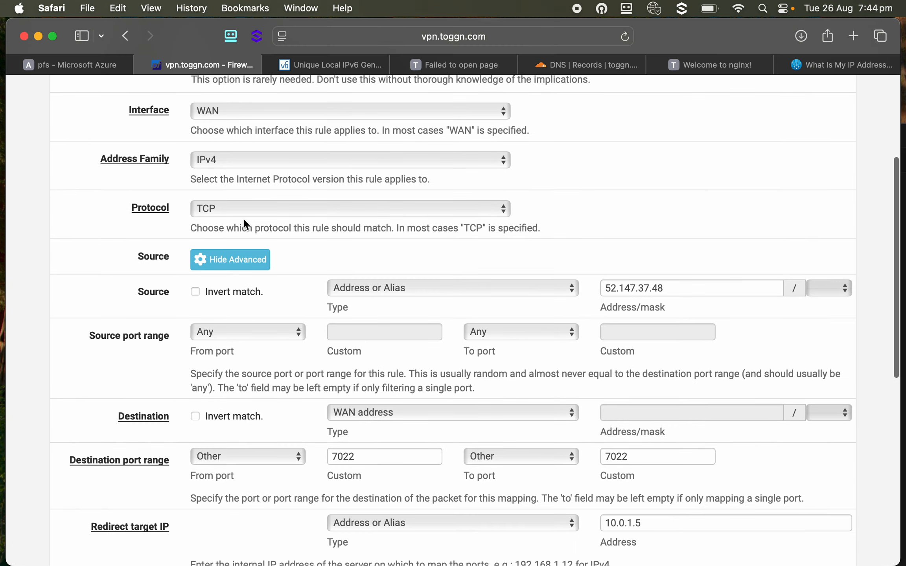
left_click(257, 165)
left_click(251, 177)
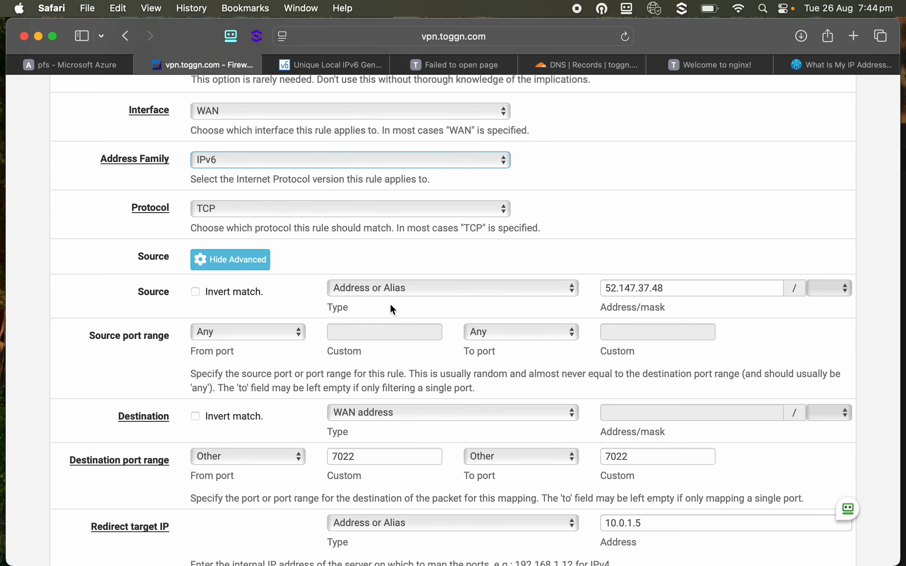
left_click(663, 288)
left_click_drag(660, 291, 552, 290)
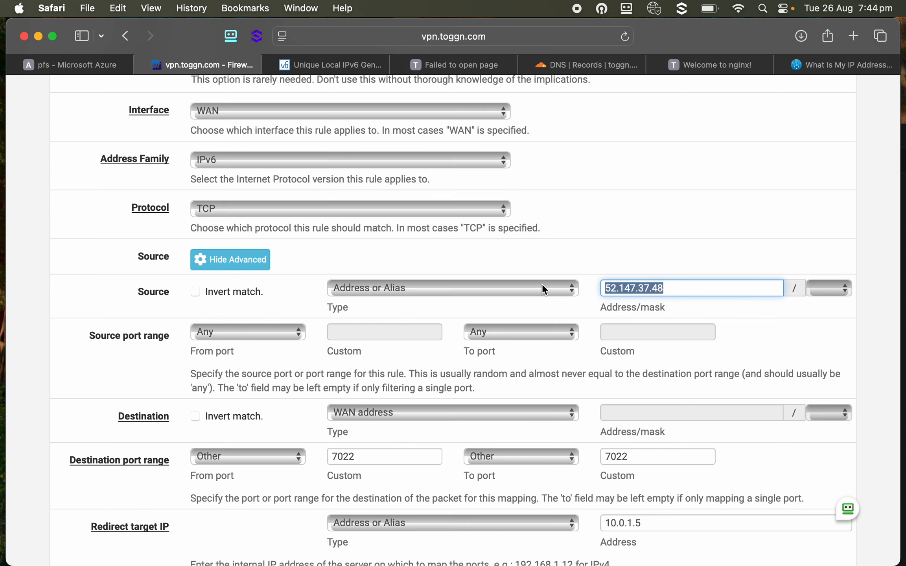
key("super+v")
left_click(535, 239)
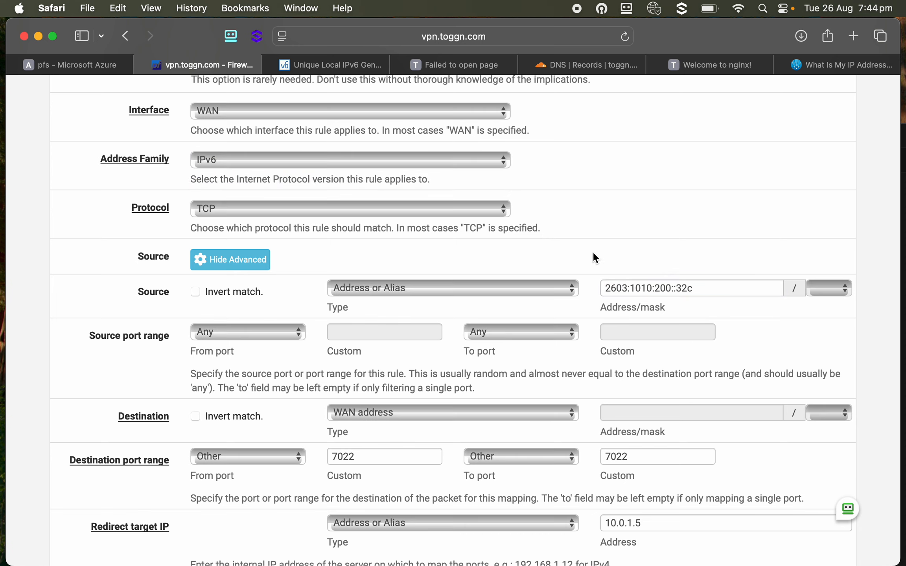
Copy testvm's IPv6 address from its terminal session and set the rule's redirect target IP to fd6d:9e9a:c749:1::5.
scroll(592, 255, "down", 4)
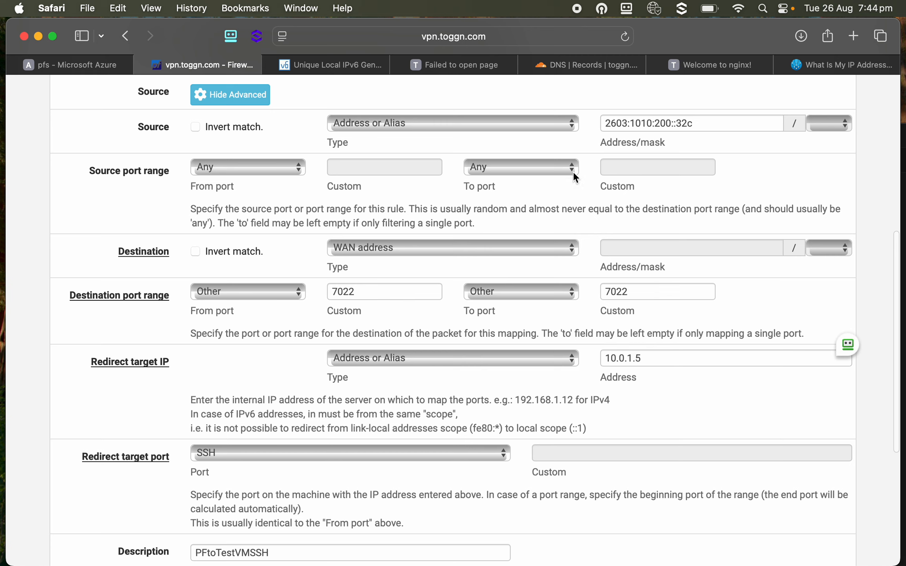
key("super+Tab")
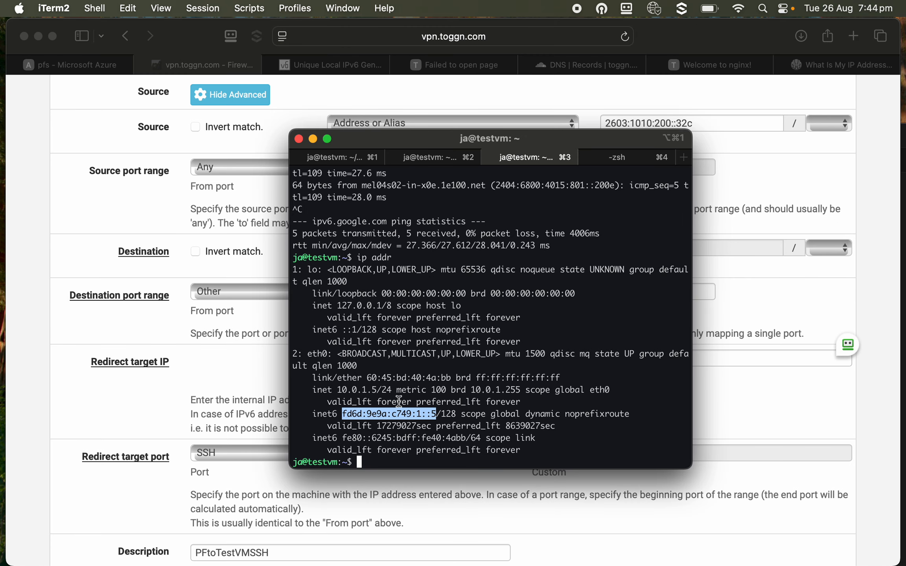
right_click(392, 414)
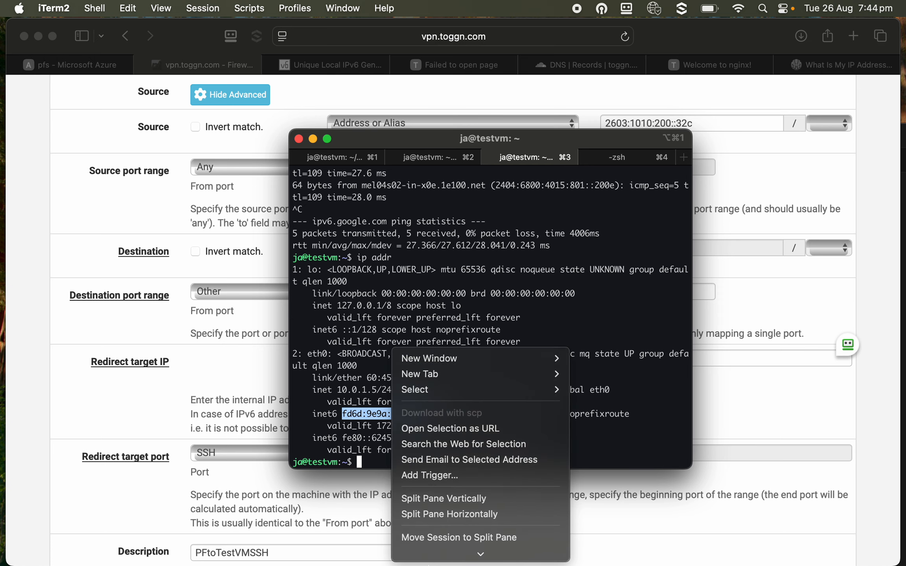
left_click(439, 513)
left_click(182, 395)
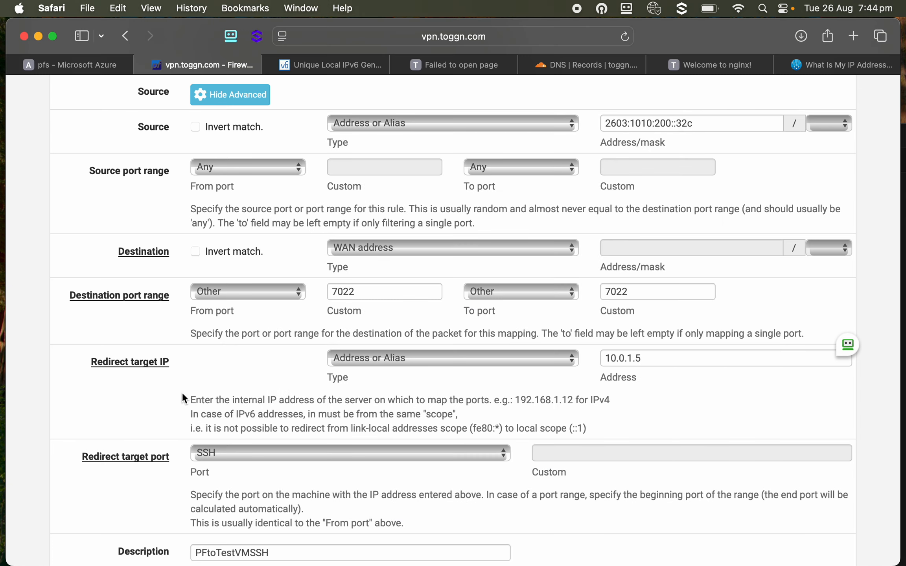
left_click(673, 351)
key("super+a")
key("super+v")
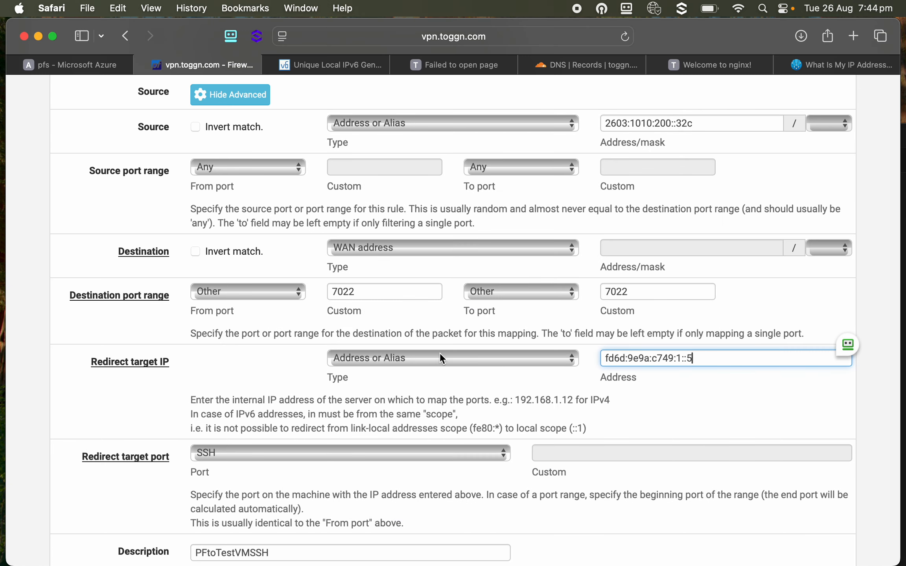
Save the IPv6 SSH port forward rule and apply the NAT changes.
scroll(440, 356, "down", 1)
scroll(440, 356, "down", 5)
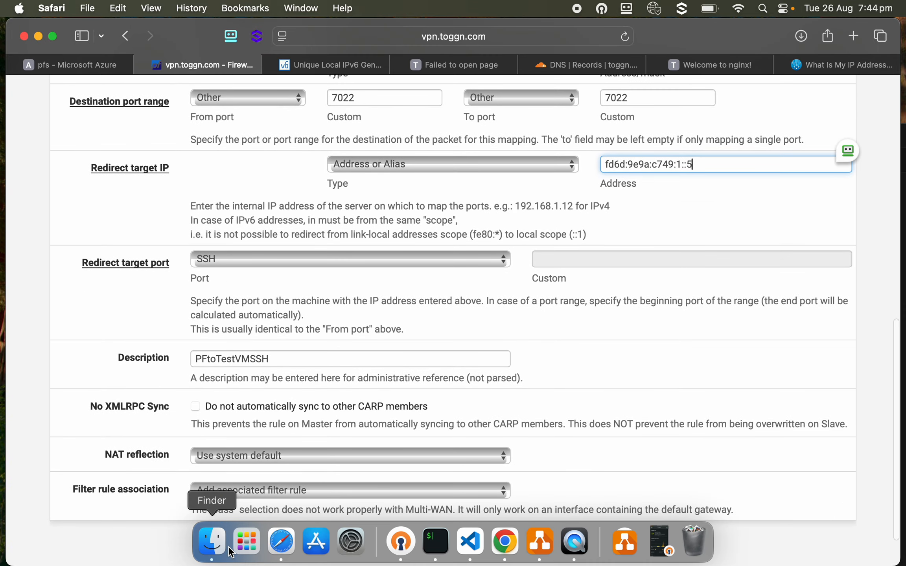
left_click(216, 542)
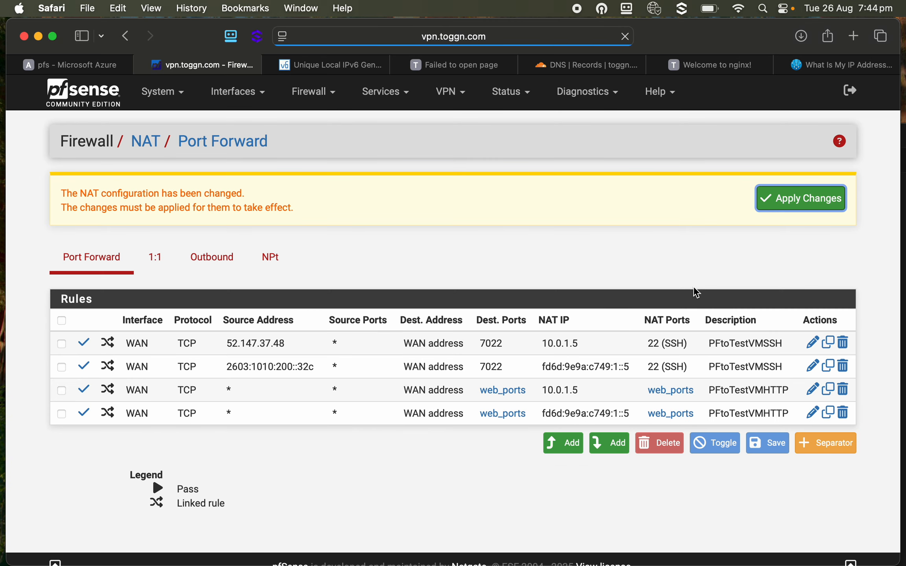
left_click(802, 205)
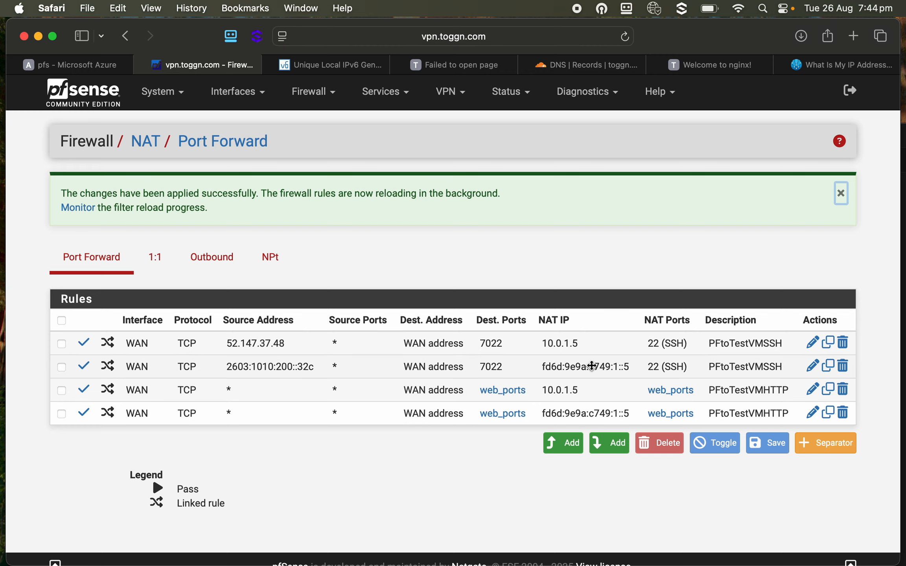
Switch to the local shell session in iTerm2 and begin an SSH command with login user ja.
key("super+Tab")
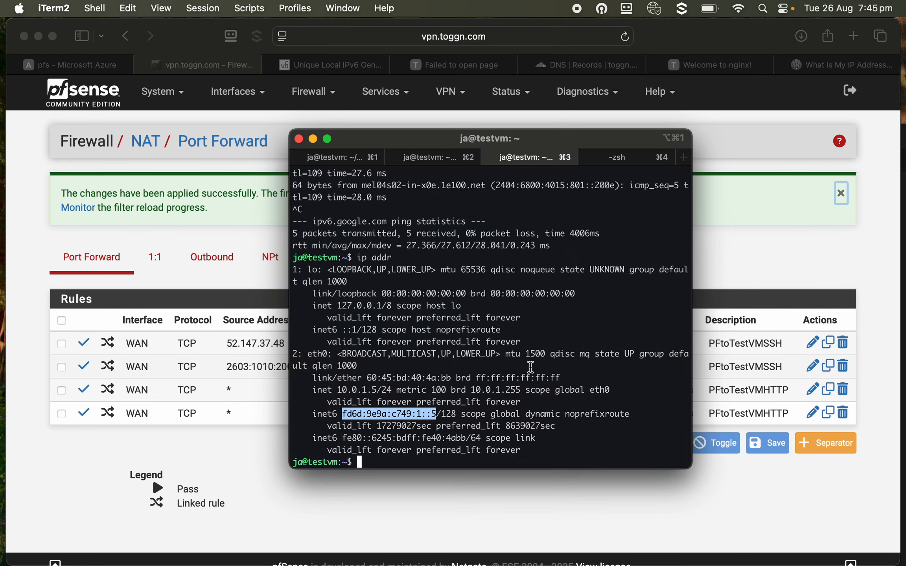
left_click(616, 158)
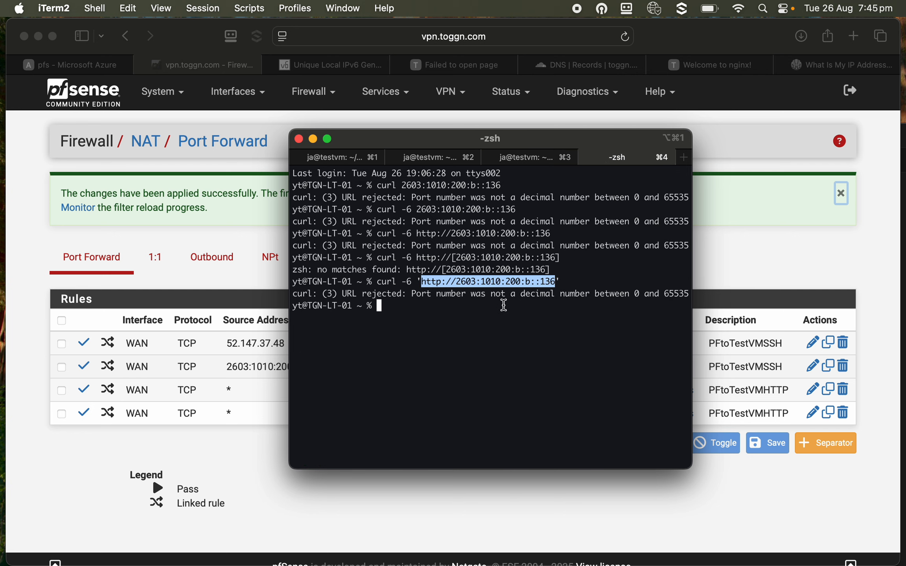
type("ssh -l ")
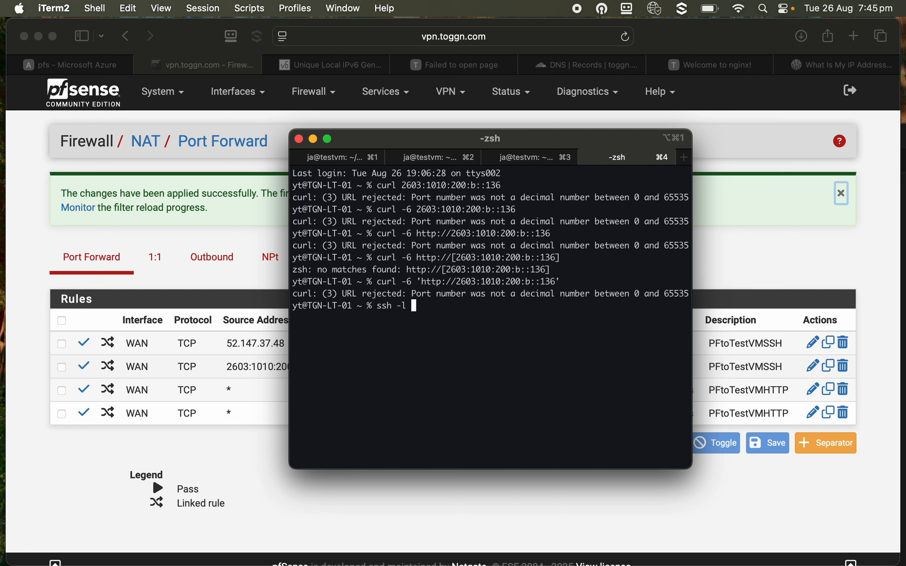
type("ja '")
key("super+v")
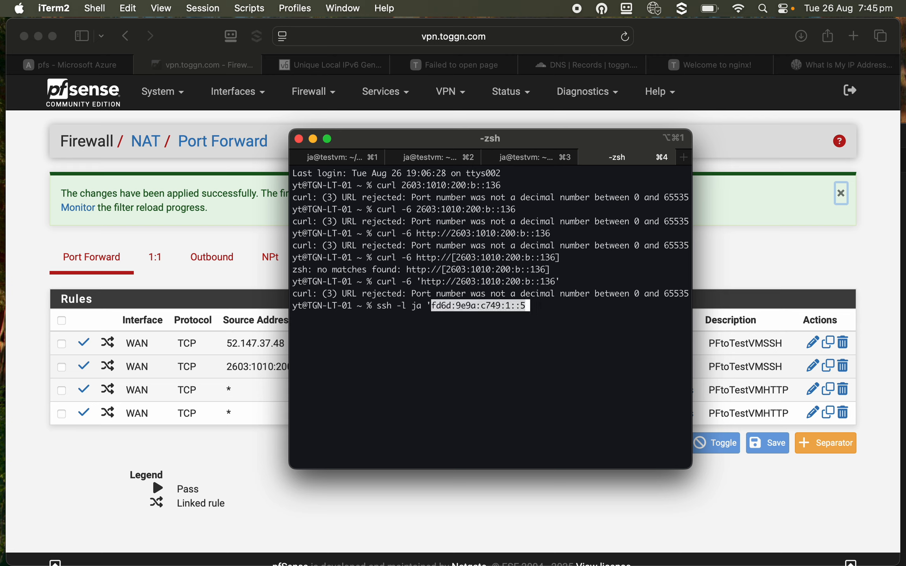
key("BackSpace")
key("BackSpace")
key("BackSpace")
key("BackSpace")
key("BackSpace")
key("BackSpace")
key("BackSpace")
key("BackSpace")
key("BackSpace")
key("BackSpace")
key("BackSpace")
key("BackSpace")
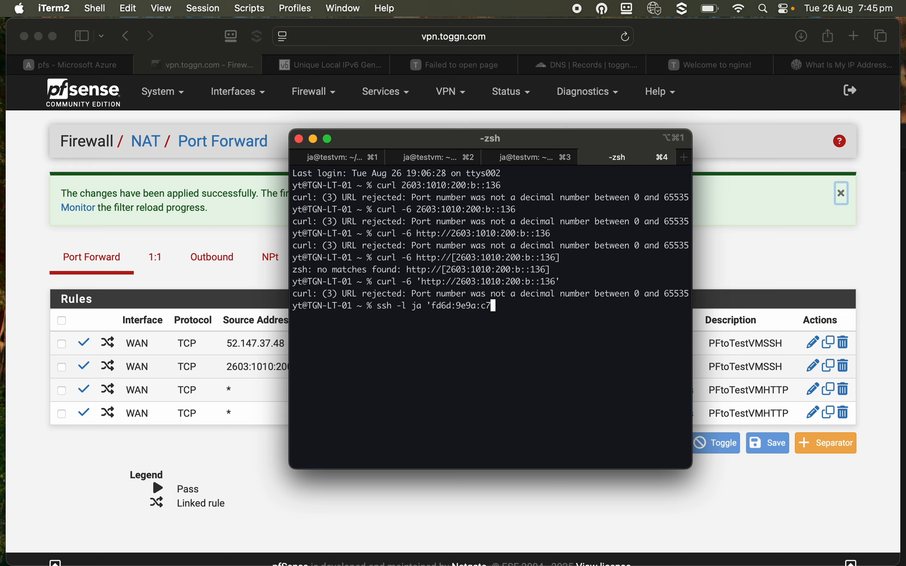
key("BackSpace")
key("BackSpace")
key("BackSpace")
key("BackSpace")
key("BackSpace")
key("BackSpace")
key("BackSpace")
key("BackSpace")
Copy 2603:1010:200:b::136 from the earlier curl command, connect to it over SSH on port 7022, and accept the host key.
left_click_drag(458, 281, 557, 283)
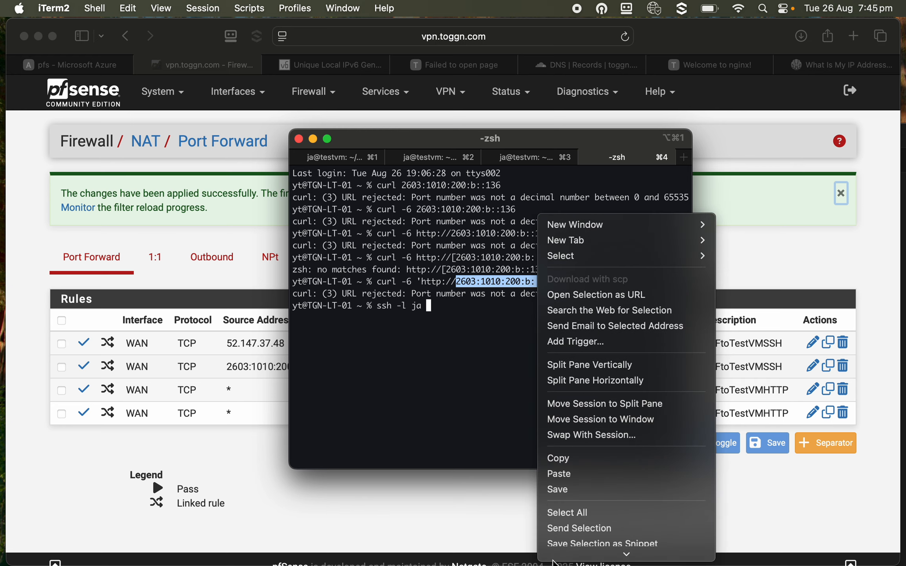
left_click(563, 442)
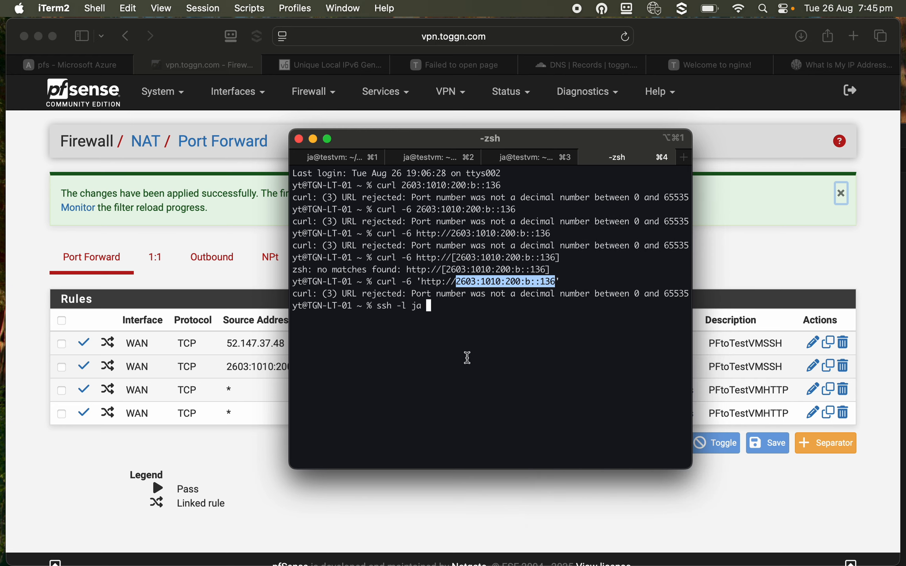
key("super+v")
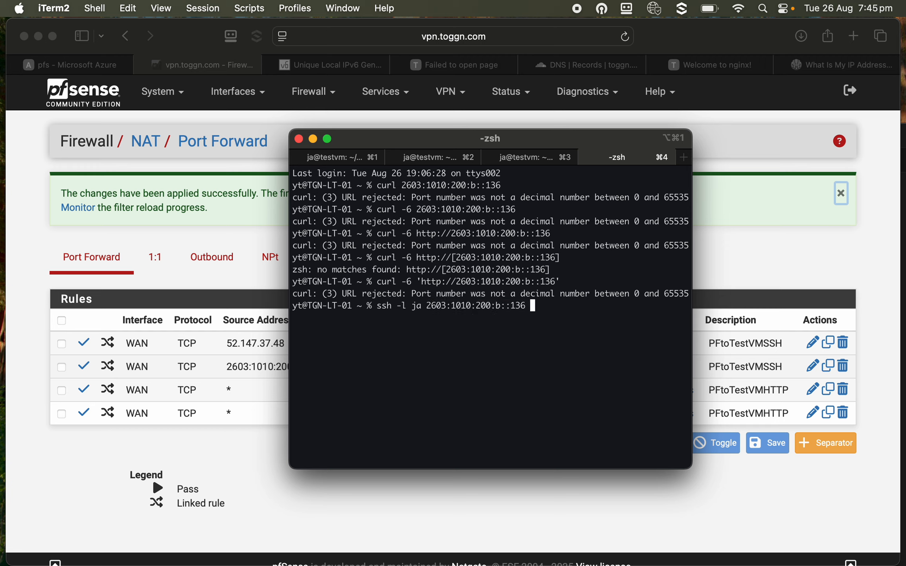
type("-p 7022")
key("Return")
type("yes")
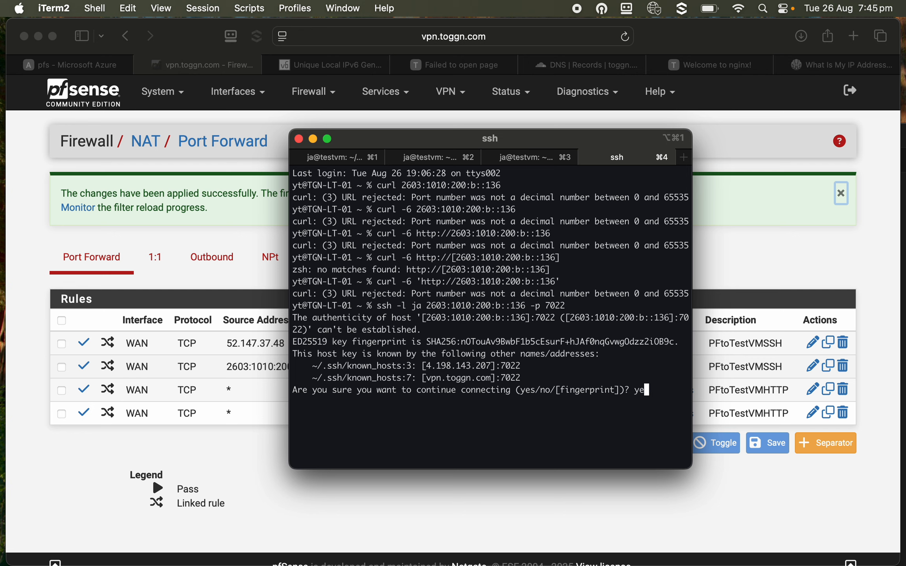
key("Return")
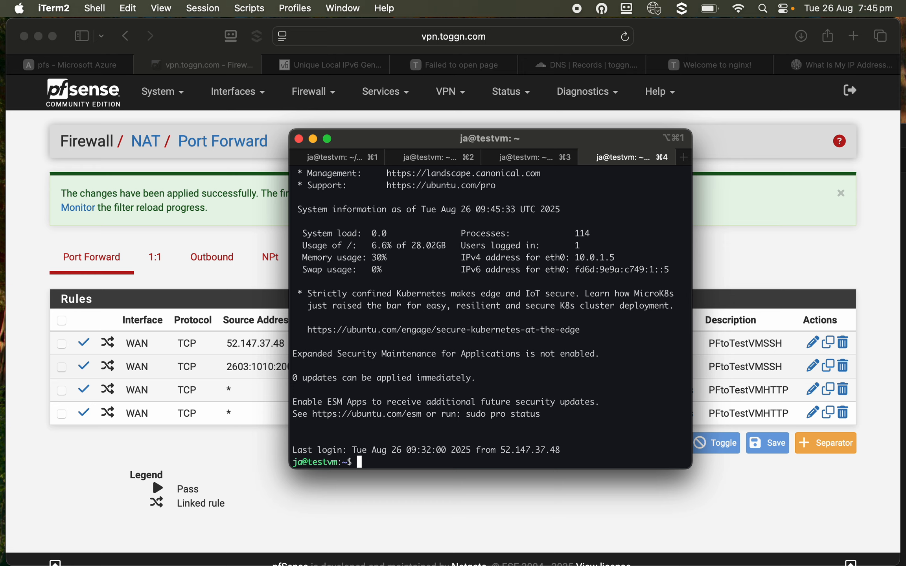
type("curl -6 https://toggen.com.au")
key("Return")
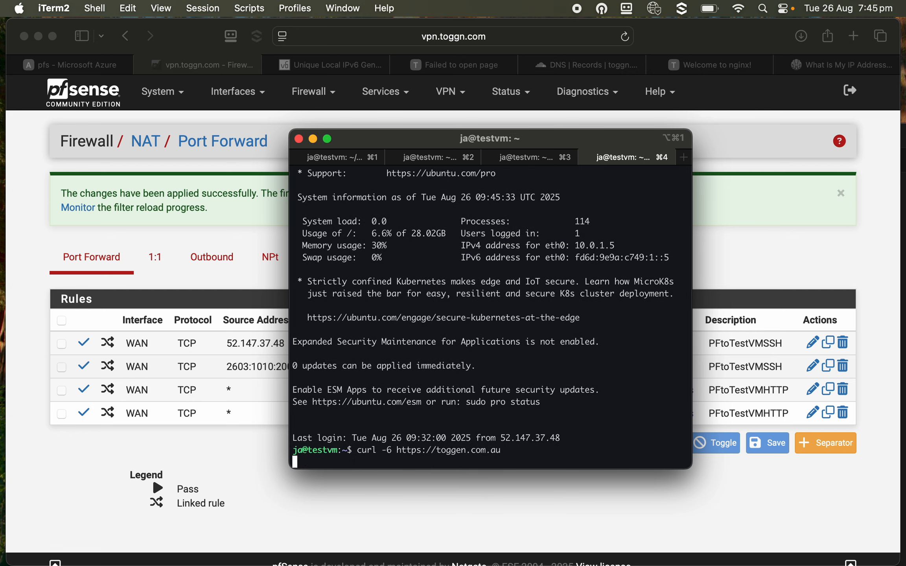
key("Up")
key("Up")
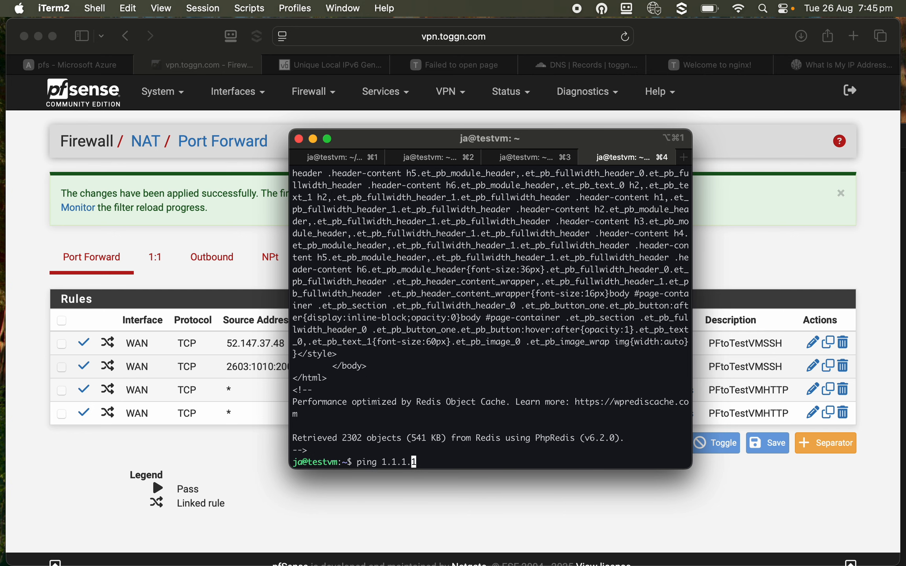
key("Down")
key("Left")
key("Left")
key("Left")
key("Left")
key("Left")
key("Left")
key("Left")
key("Left")
key("Left")
key("Left")
key("Left")
key("Left")
key("Left")
key("Left")
key("Left")
key("Left")
key("Left")
key("Left")
key("Left")
key("Left")
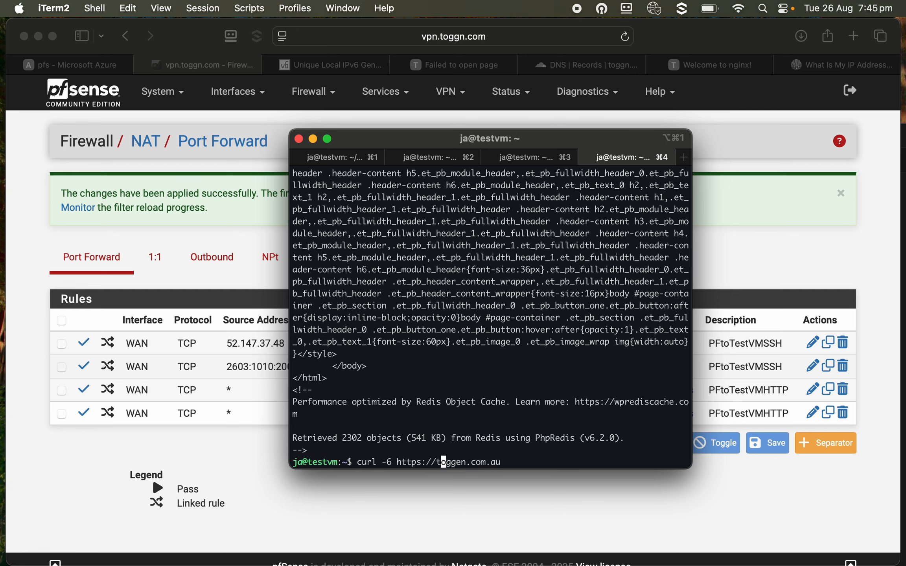
key("Return")
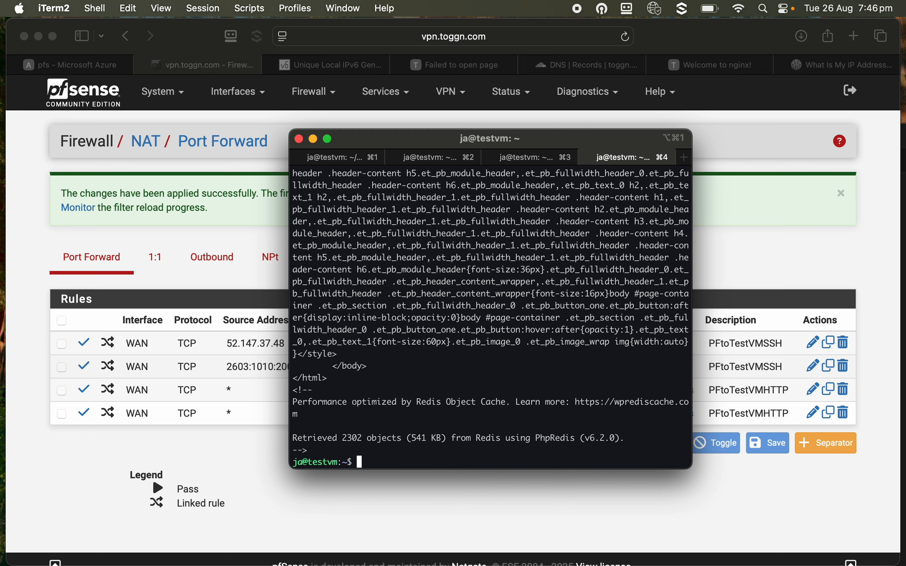
Exit the IPv6 SSH session on testvm to return to the local shell.
left_click(348, 157)
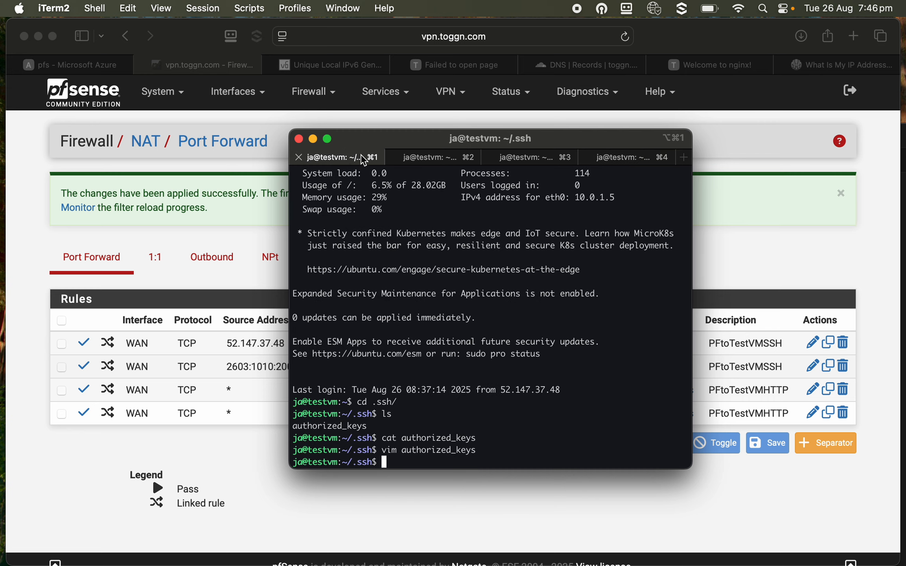
left_click(632, 163)
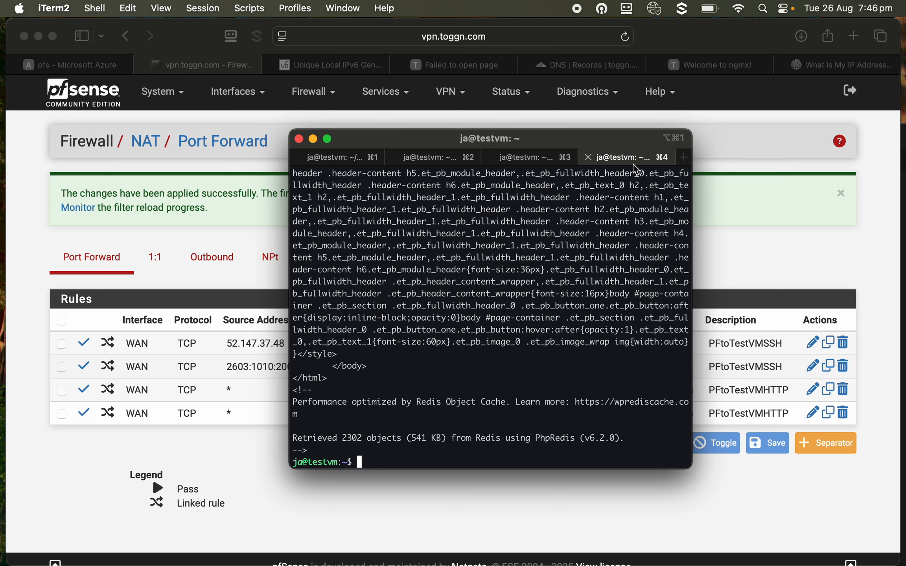
type("exit")
key("Return")
Rework the previous SSH command into curl -6 2603:1010:200:b::136 and try to request the page over IPv6.
key("Up")
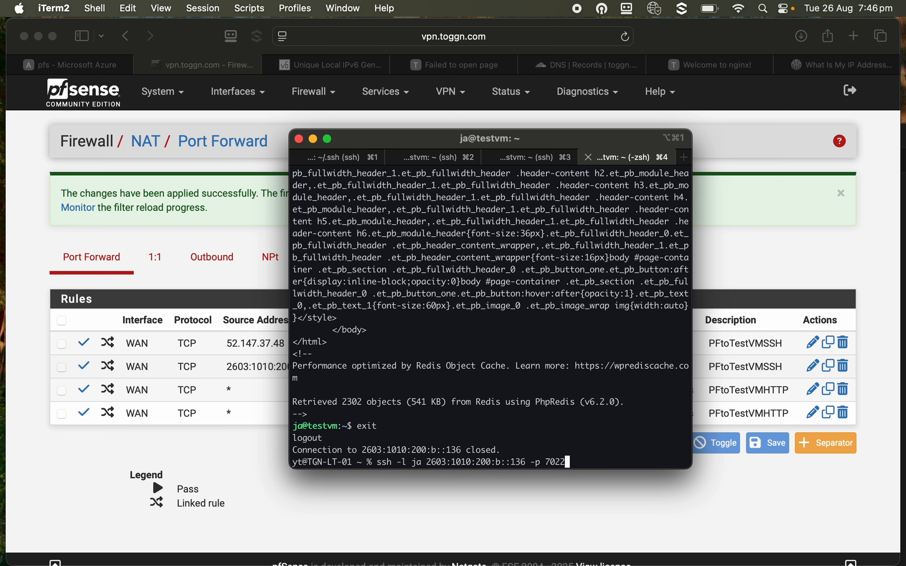
key("BackSpace")
key("BackSpace")
key("BackSpace")
key("BackSpace")
key("BackSpace")
key("BackSpace")
key("BackSpace")
key("Left")
key("Left")
key("Left")
key("Left")
key("Left")
key("Left")
key("Left")
key("Left")
key("Left")
key("Left")
key("Left")
key("Left")
key("Left")
key("Left")
key("Left")
key("Left")
key("Left")
key("Left")
key("Left")
key("Left")
key("Left")
key("Left")
key("BackSpace")
key("BackSpace")
key("BackSpace")
key("BackSpace")
key("BackSpace")
key("BackSpace")
key("BackSpace")
key("BackSpace")
key("BackSpace")
type("curl ")
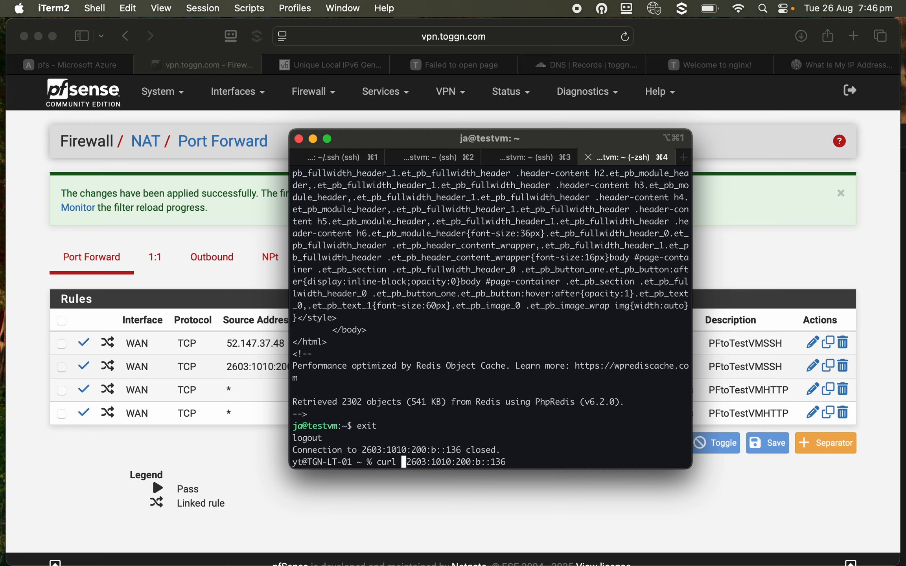
type("-6")
key("Return")
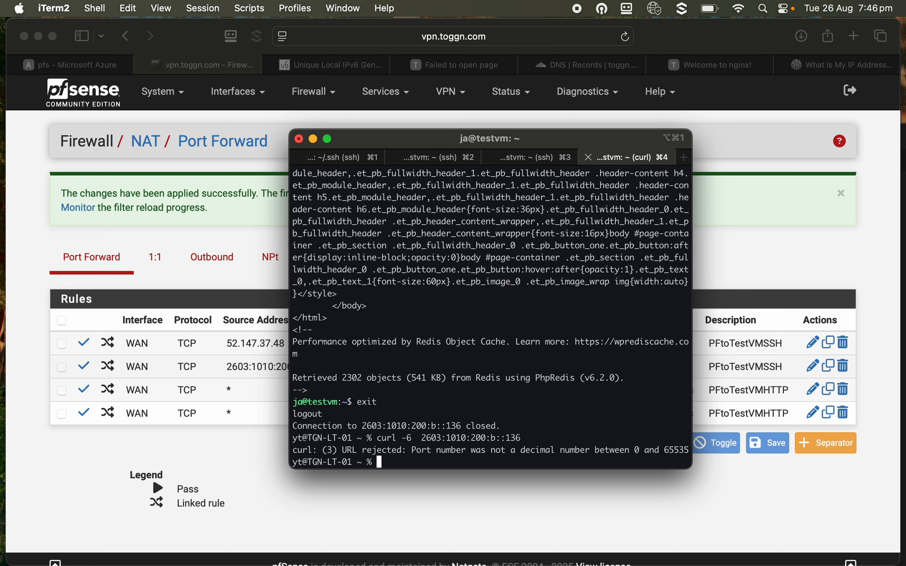
Try the IPv6 curl request again with the address 2603:1010:200:b::136 enclosed in single quotes.
key("Up")
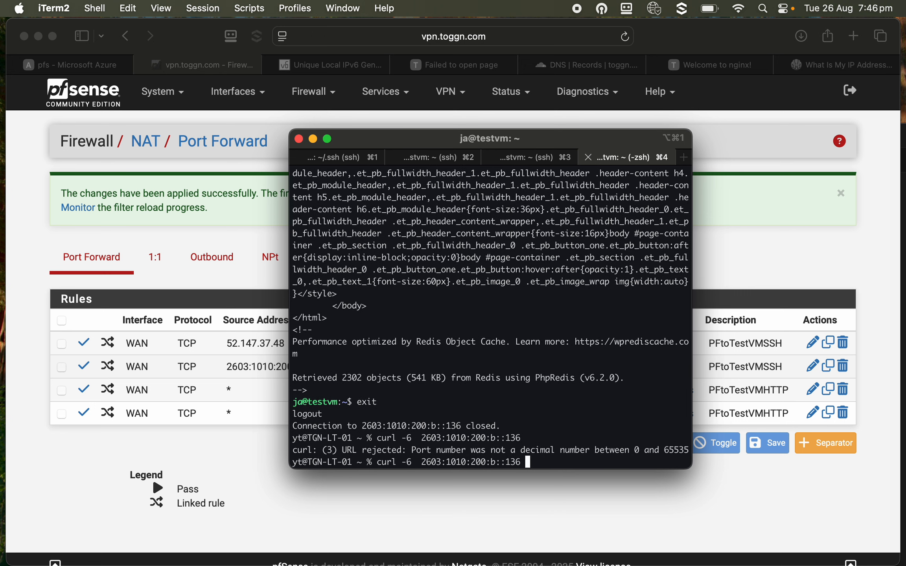
key("Left")
key("Left")
key("Left")
key("Left")
key("Left")
key("Left")
key("Left")
key("Left")
key("Left")
key("Left")
key("Left")
key("Left")
key("Left")
key("Left")
key("Left")
key("Left")
key("Left")
key("Left")
key("Left")
key("Left")
key("Left")
type("'")
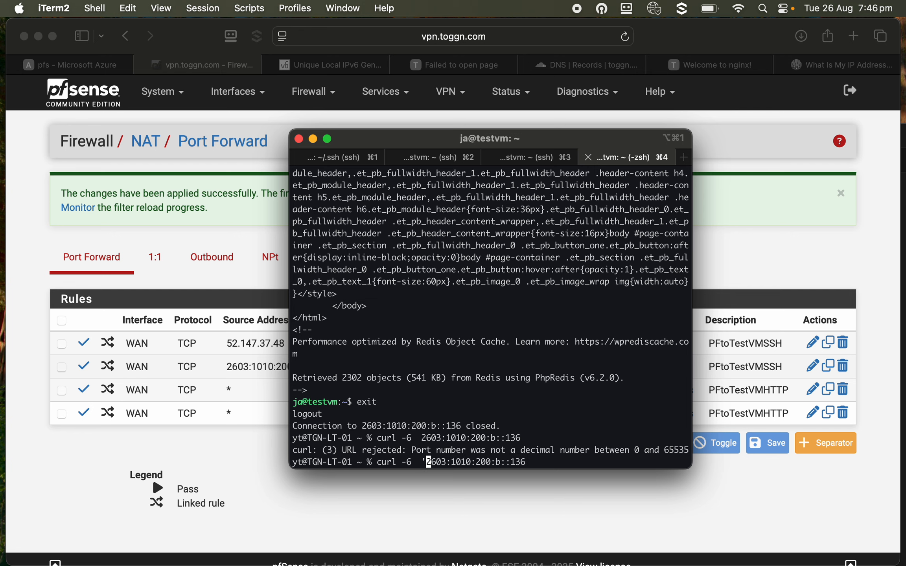
key("Right")
key("Right")
key("Right")
key("Right")
key("Right")
key("Right")
key("Right")
key("Right")
key("Right")
key("Right")
key("Right")
key("Right")
key("Right")
key("Right")
key("Right")
key("Right")
key("Right")
key("Right")
key("Right")
key("Right")
type("'")
key("Return")
Replace the IPv6 address in the previous curl -6 command with --help and run it to read curl's usage options.
key("Up")
key("Up")
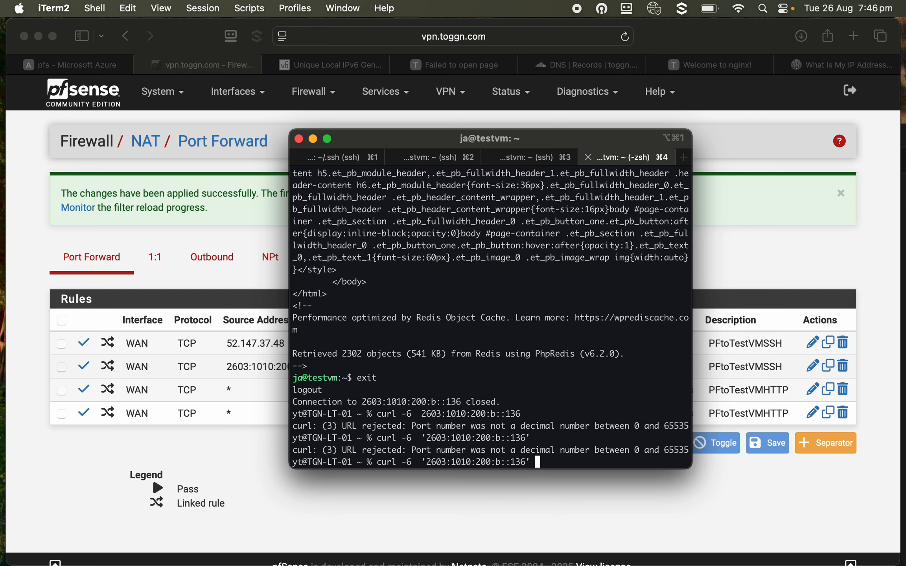
key("Left")
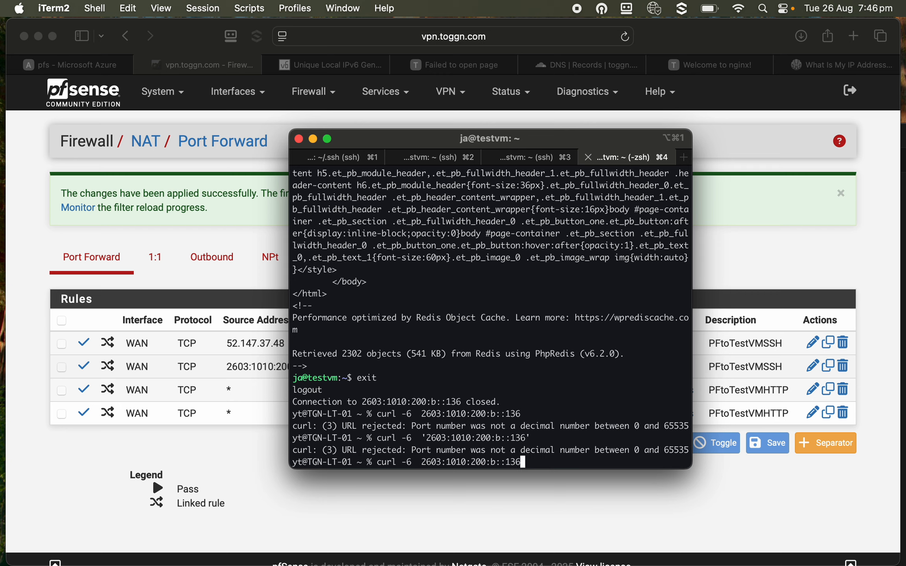
key("BackSpace")
key("BackSpace")
key("BackSpace")
key("BackSpace")
key("BackSpace")
key("BackSpace")
key("BackSpace")
key("BackSpace")
key("BackSpace")
key("BackSpace")
key("BackSpace")
key("BackSpace")
key("BackSpace")
key("BackSpace")
key("BackSpace")
key("BackSpace")
key("BackSpace")
key("BackSpace")
key("BackSpace")
key("BackSpace")
key("BackSpace")
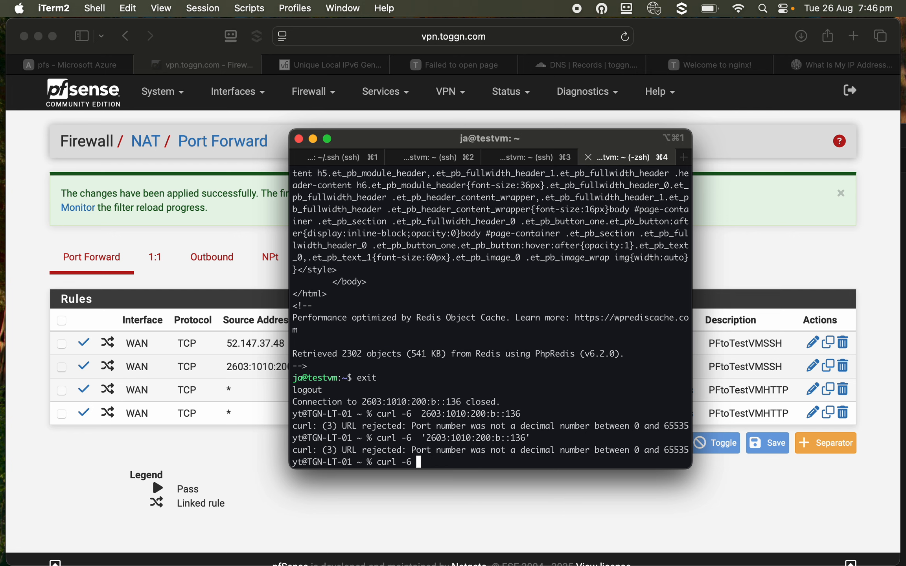
type("--help")
key("Return")
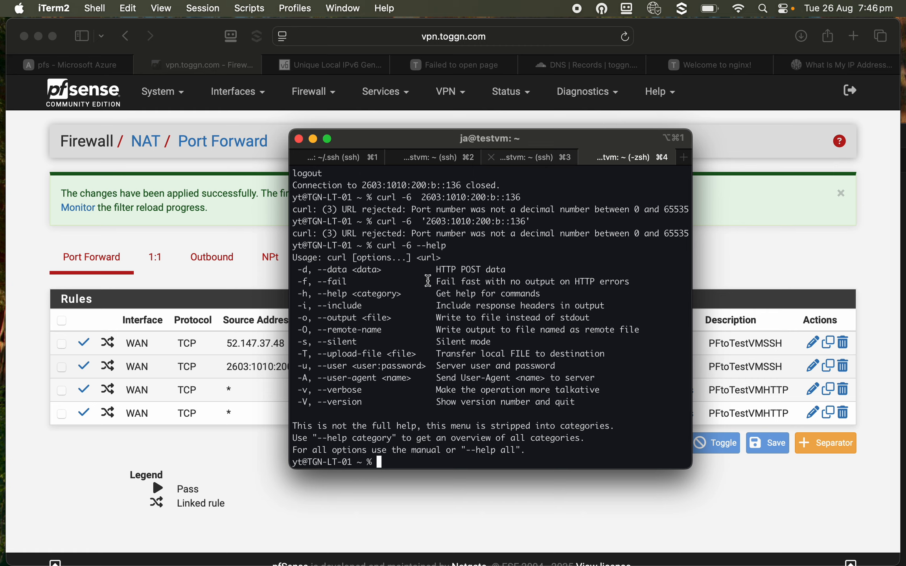
Switch to Safari and try to load 2603:1010:200:b::136 without brackets in the tab showing the nginx welcome page.
left_click(249, 443)
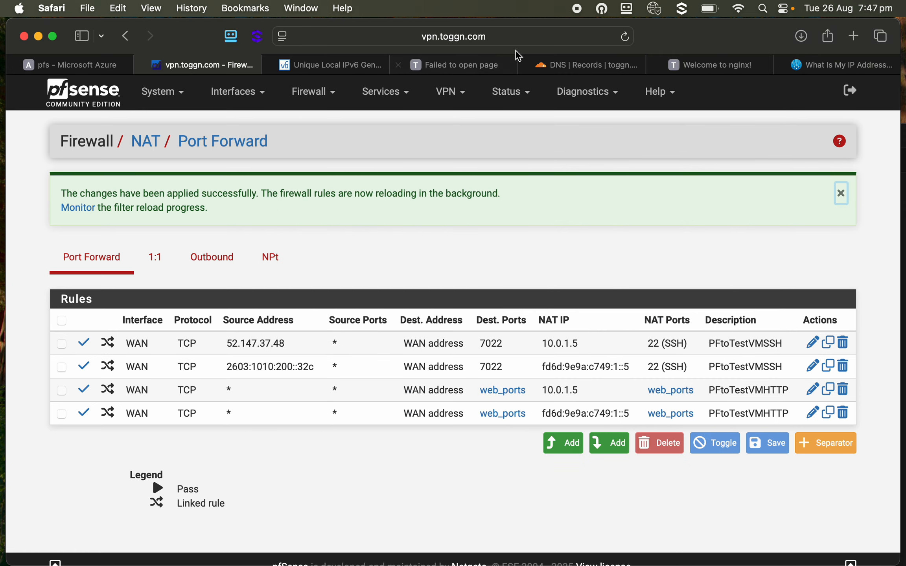
left_click(687, 73)
left_click(537, 39)
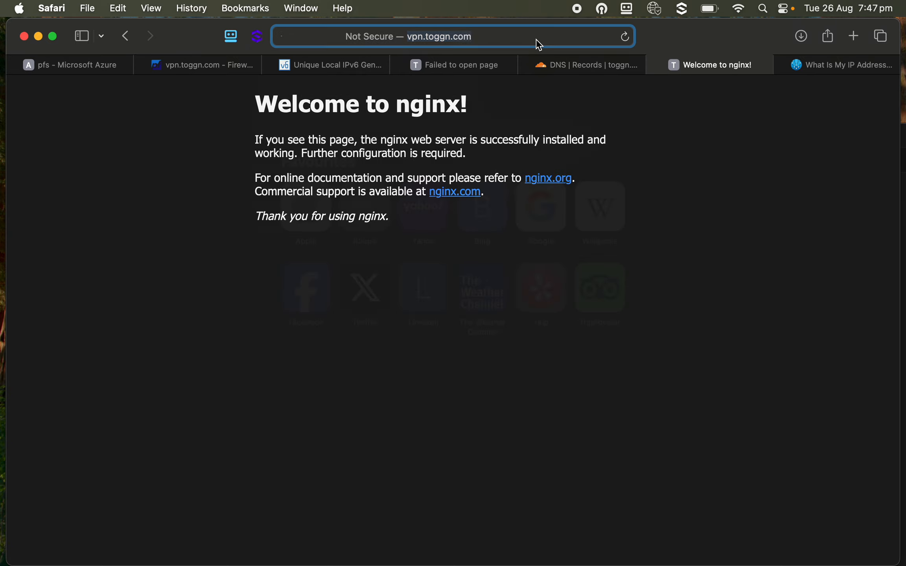
type("2603:1010:200:b::136")
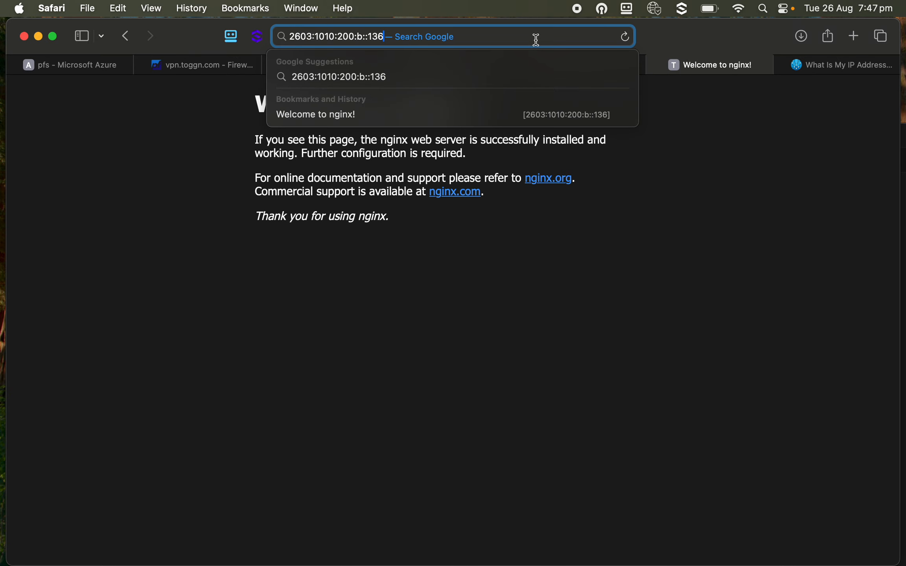
key("Return")
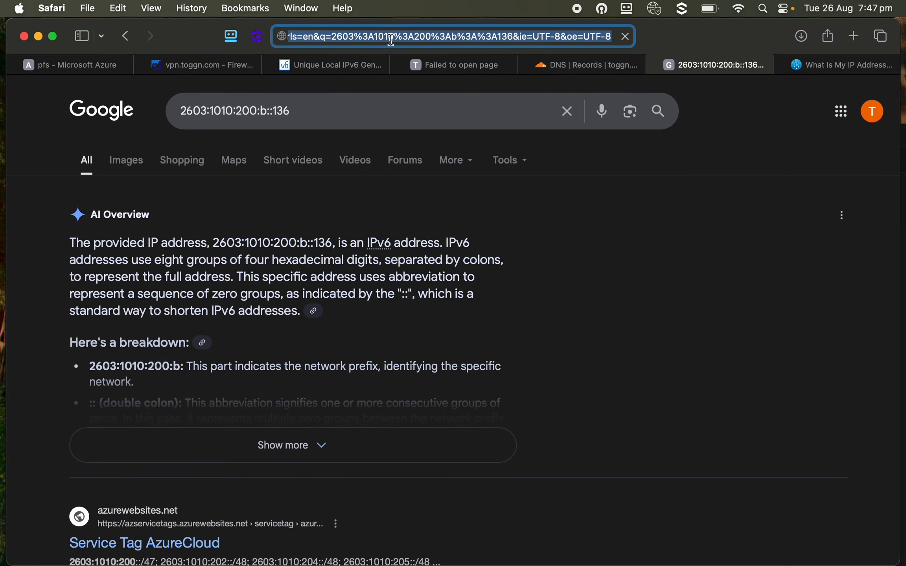
key("super+c")
type("http://[2603:1010:200:b::136")
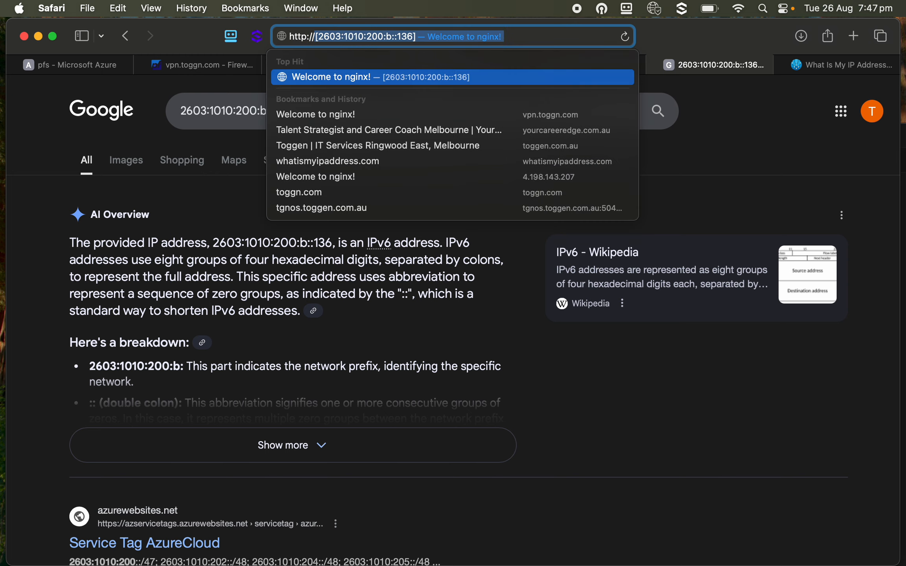
key("Return")
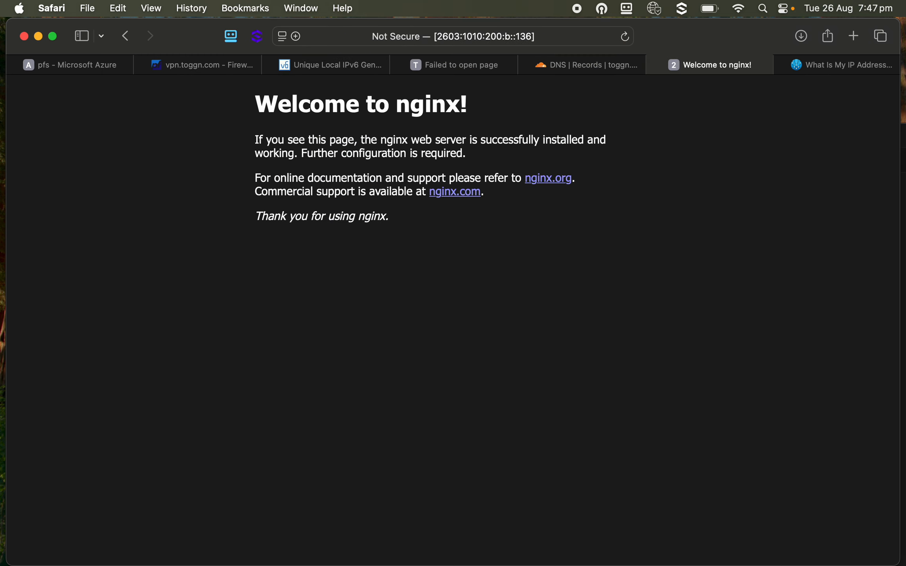
key("super+Tab")
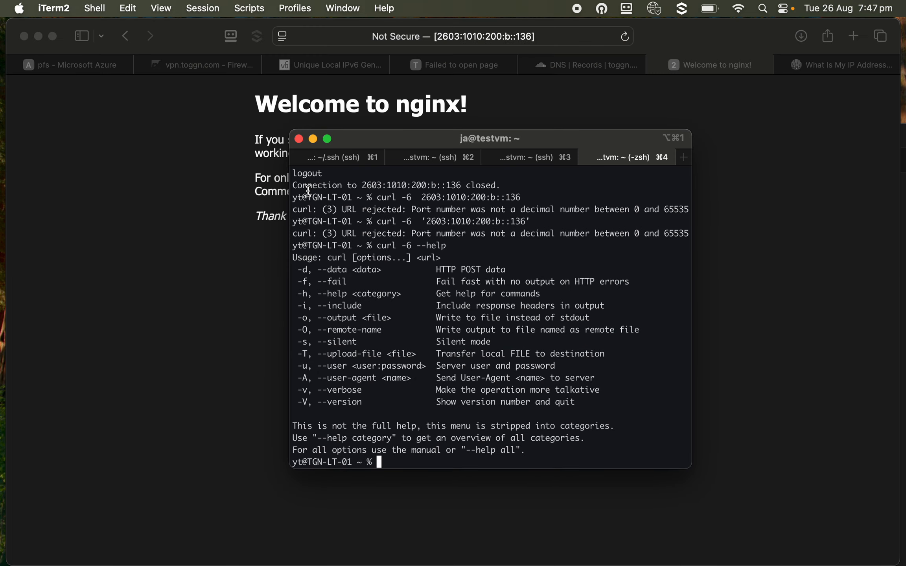
left_click(427, 158)
left_click(339, 159)
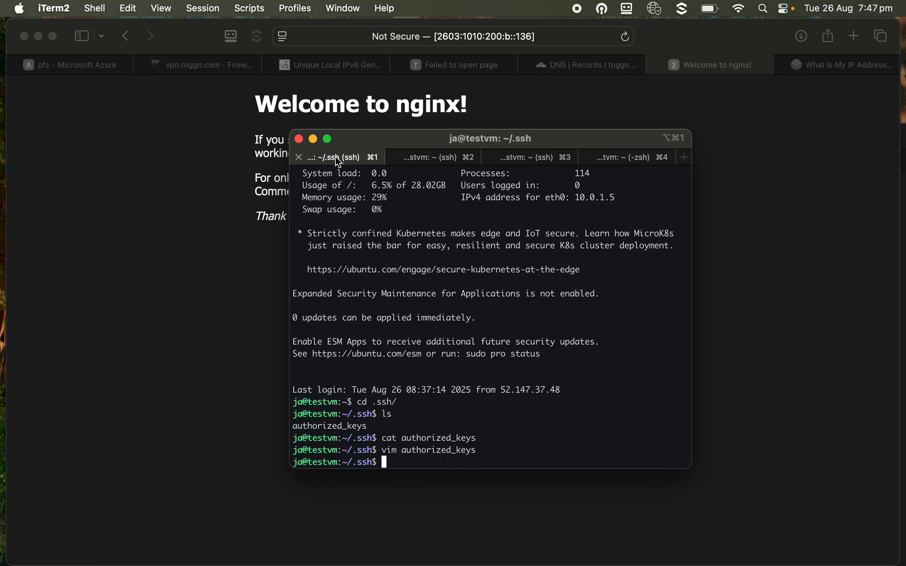
left_click(424, 159)
left_click(61, 66)
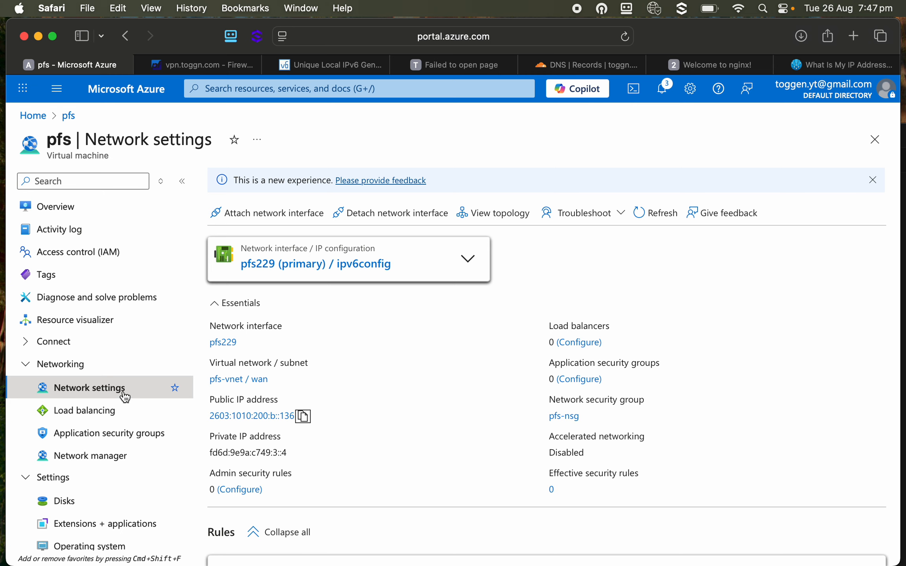
Start the OpenVPN remote access server wizard in pfSense with Local User Access as the server type.
left_click(211, 70)
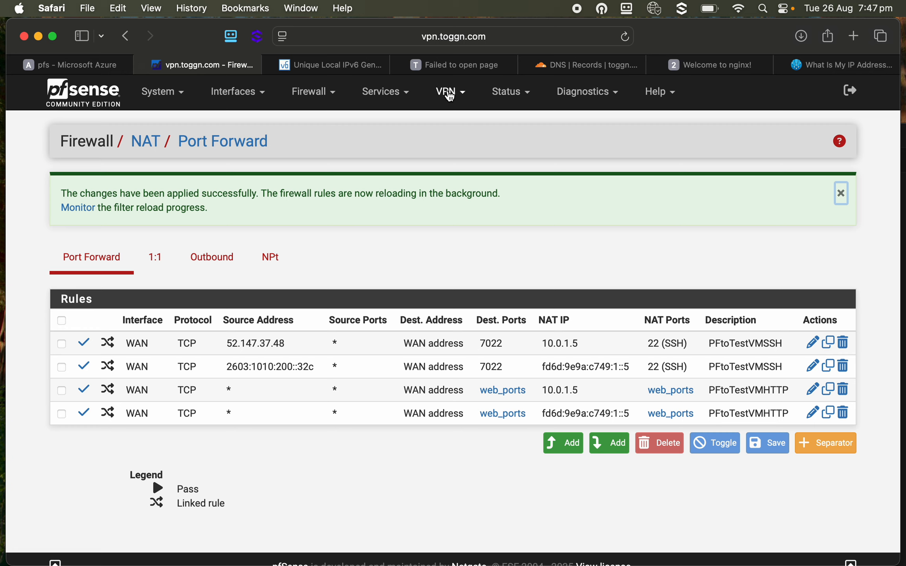
left_click(449, 94)
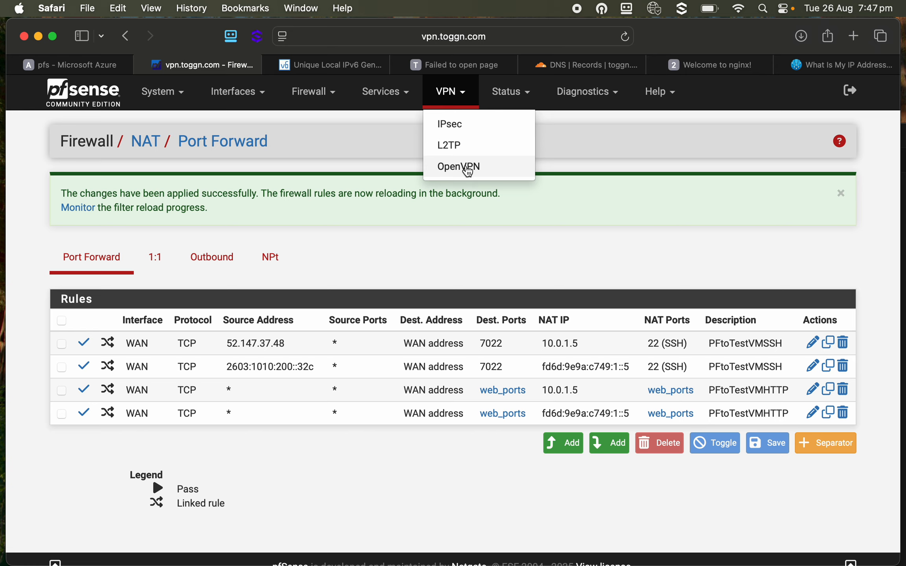
left_click(467, 168)
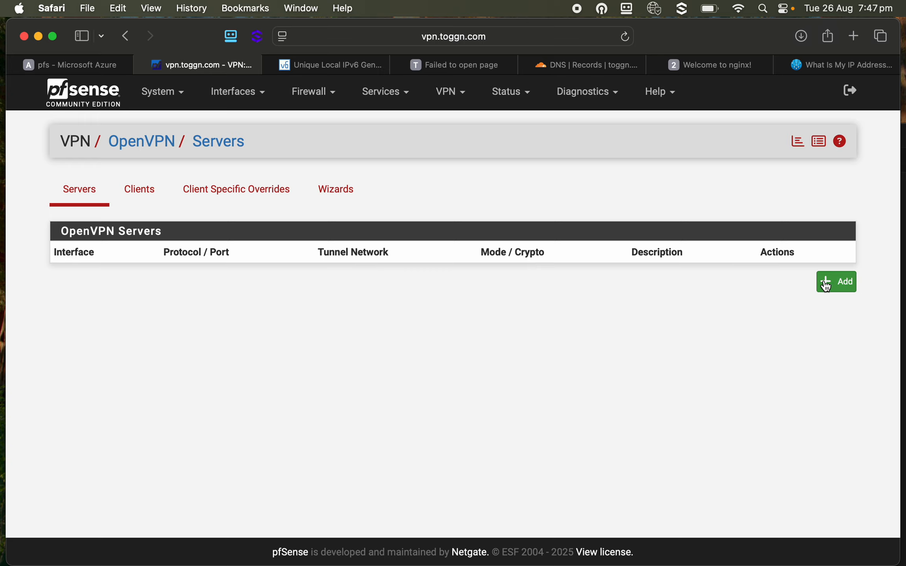
left_click(316, 187)
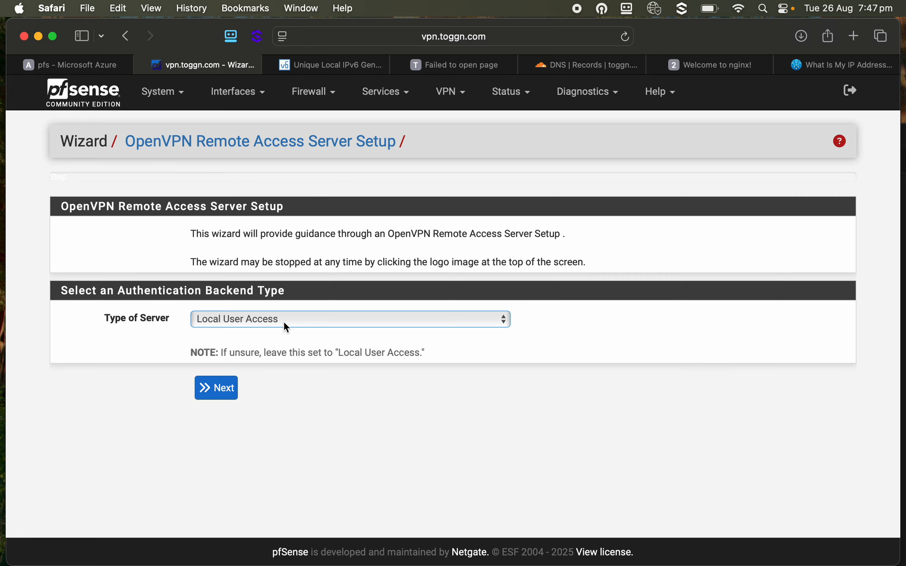
left_click(284, 320)
left_click(284, 320)
left_click(217, 387)
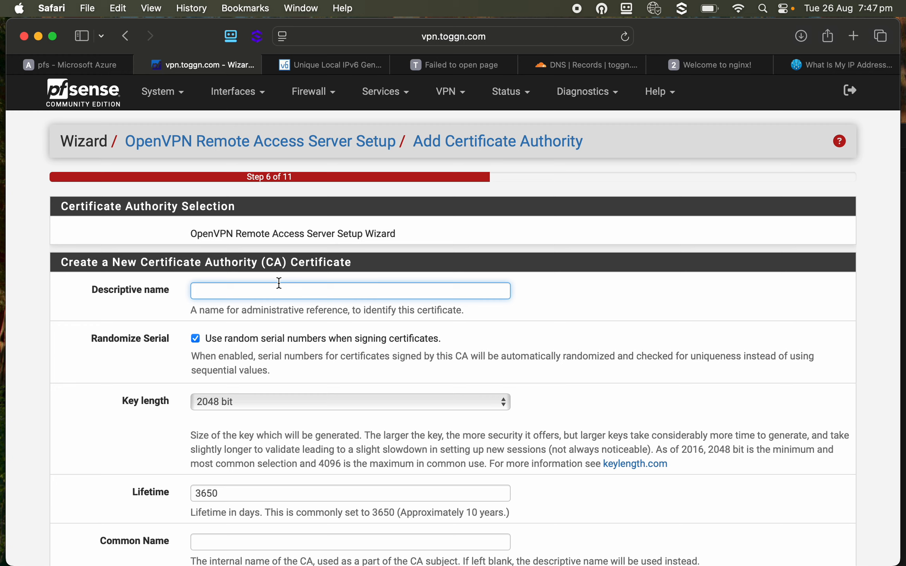
Give the new certificate authority the descriptive name OpenVPN_CA and the common name openvpn-p2s-ca.
type("OpenVPN_CA")
scroll(253, 380, "down", 5)
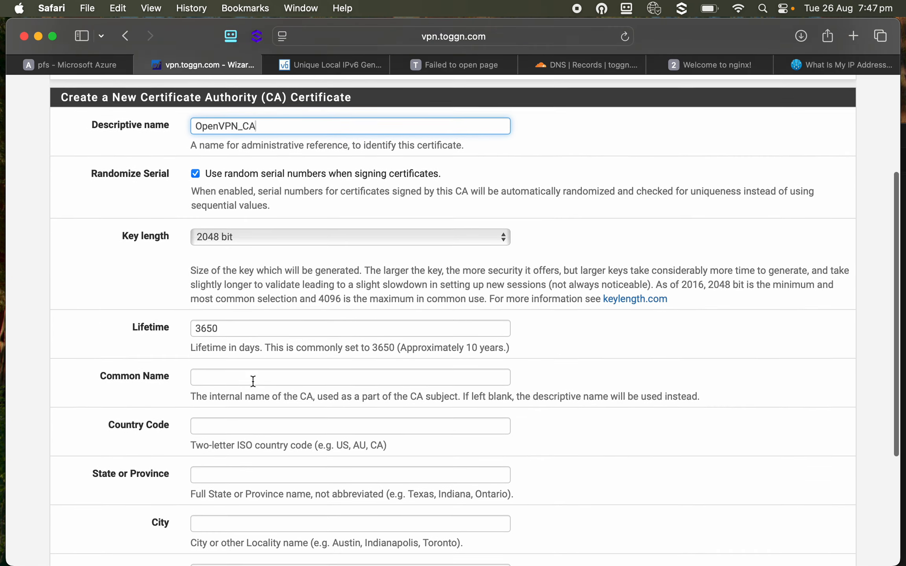
scroll(253, 380, "down", 2)
left_click(282, 320)
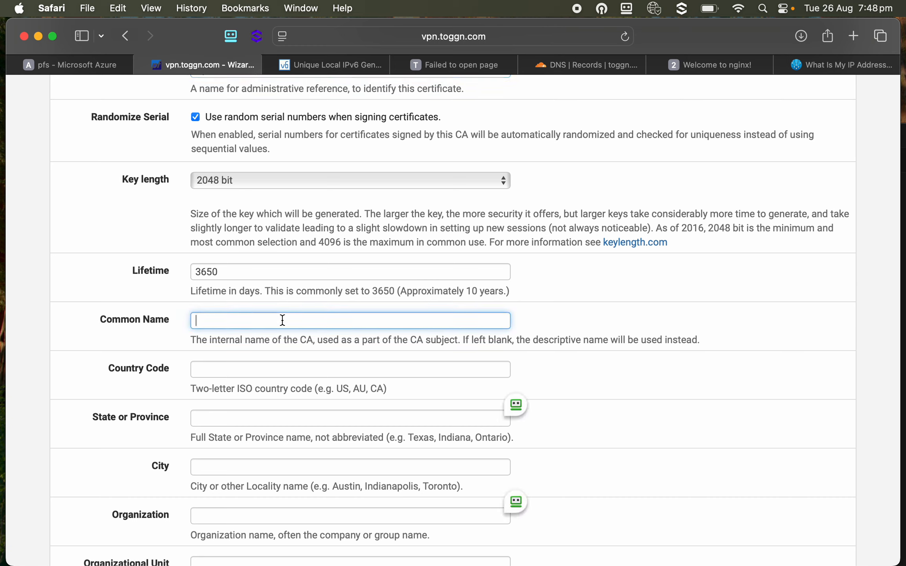
type("openvpn-s")
key("BackSpace")
key("BackSpace")
type("-p2s-ca")
Set the certificate authority's country code to AU, state to Victoria and city to Melbourne.
left_click(263, 366)
type("AU")
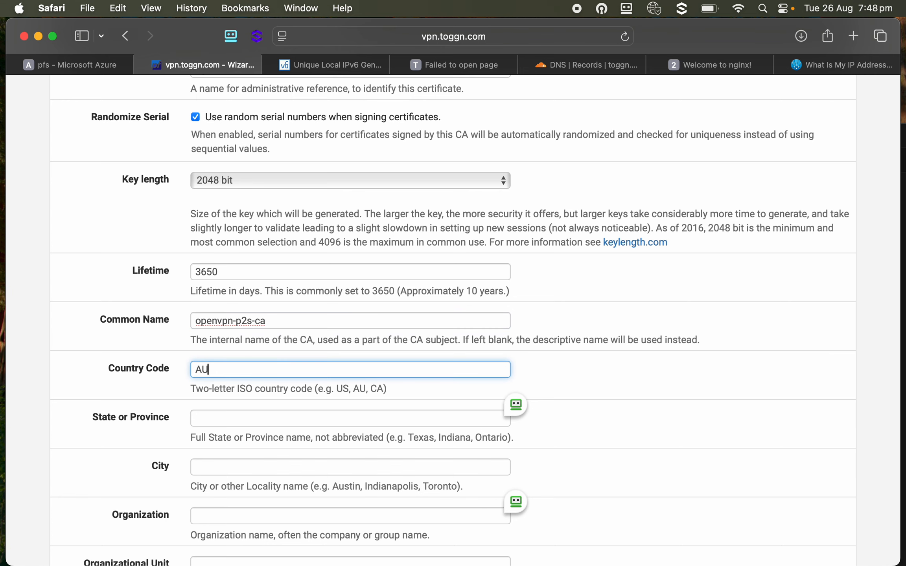
scroll(287, 310, "down", 3)
left_click(288, 318)
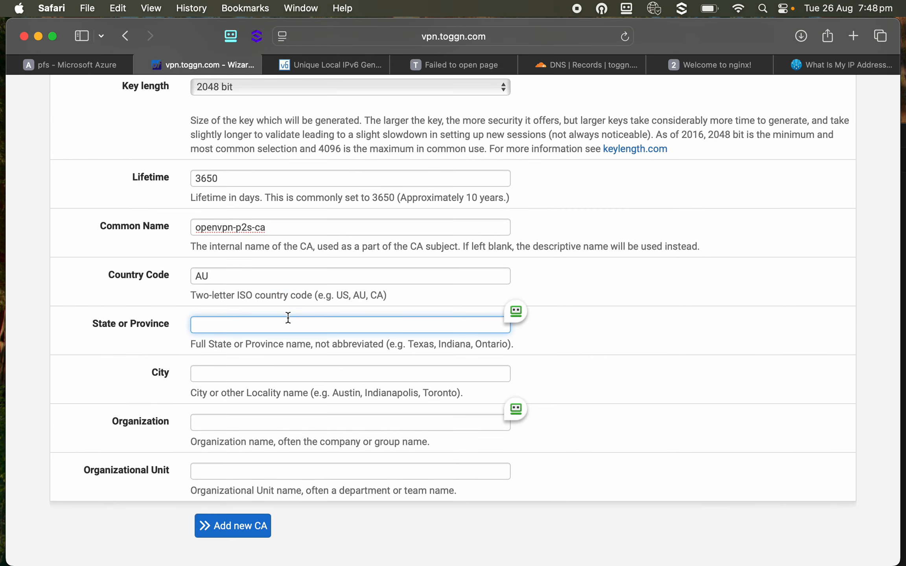
type("V")
key("BackSpace")
type("Victoria")
key("Tab")
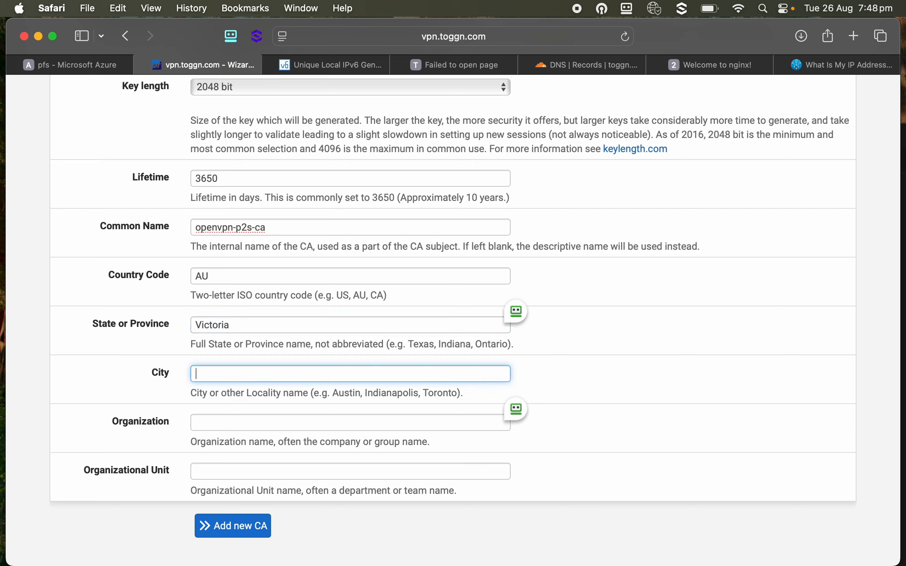
type("Melbourne")
key("Tab")
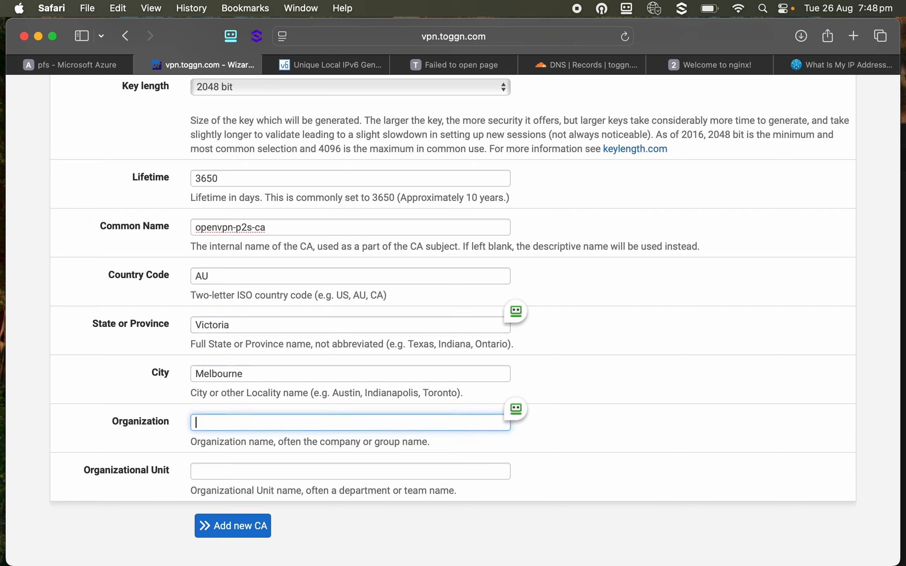
Set the organization to Toggen and the organizational unit to IT, and add the new certificate authority.
type("Toggen")
key("Tab")
type("IT")
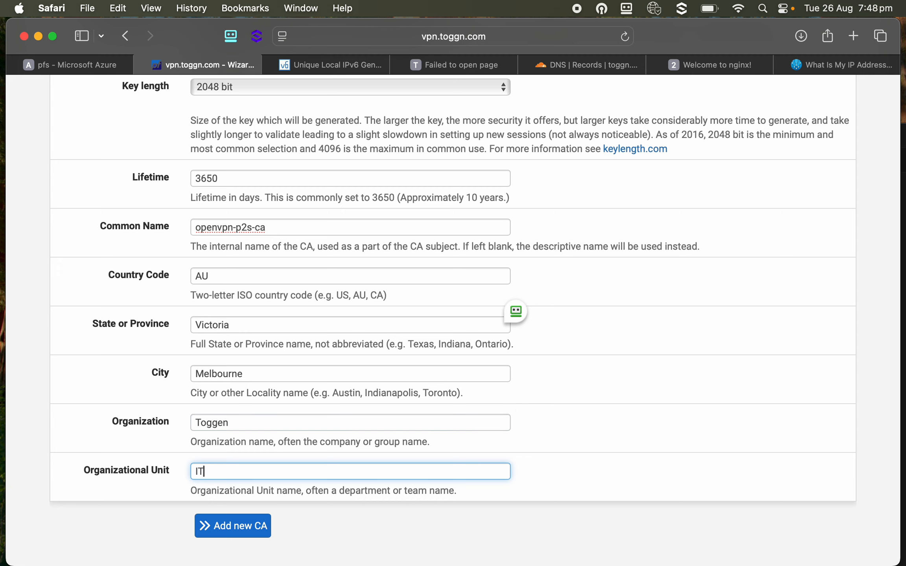
left_click(251, 526)
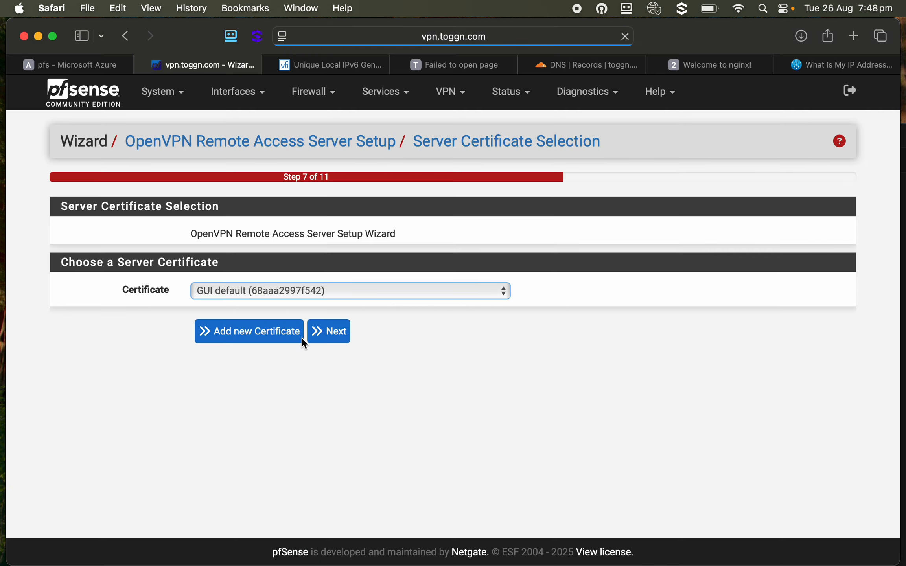
Check the selectable server certificates and choose to add a new certificate instead.
left_click(319, 289)
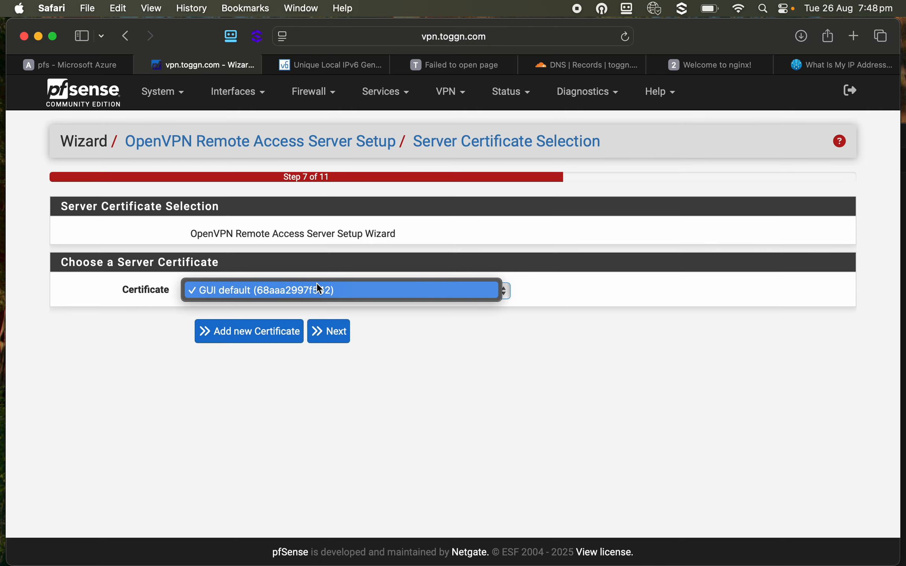
left_click(320, 289)
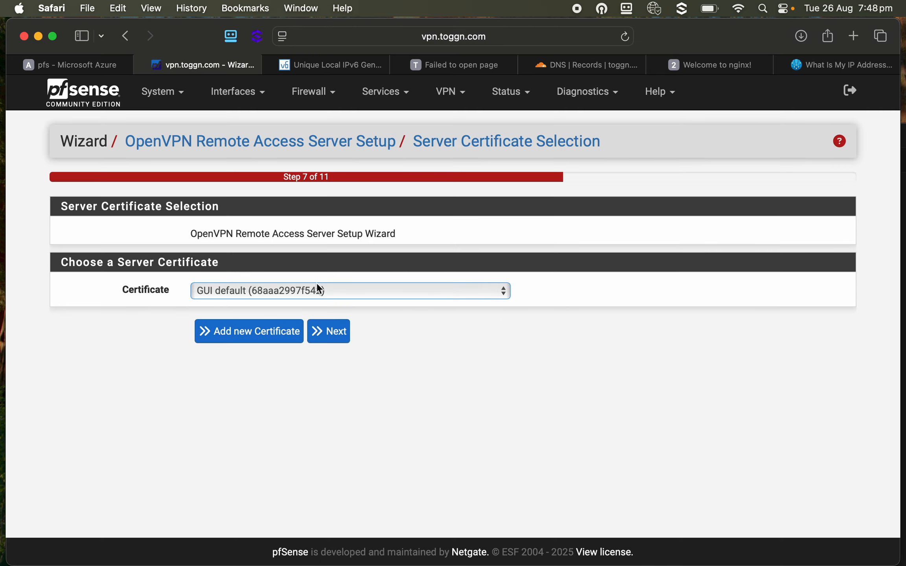
left_click(265, 291)
left_click(260, 288)
left_click(258, 334)
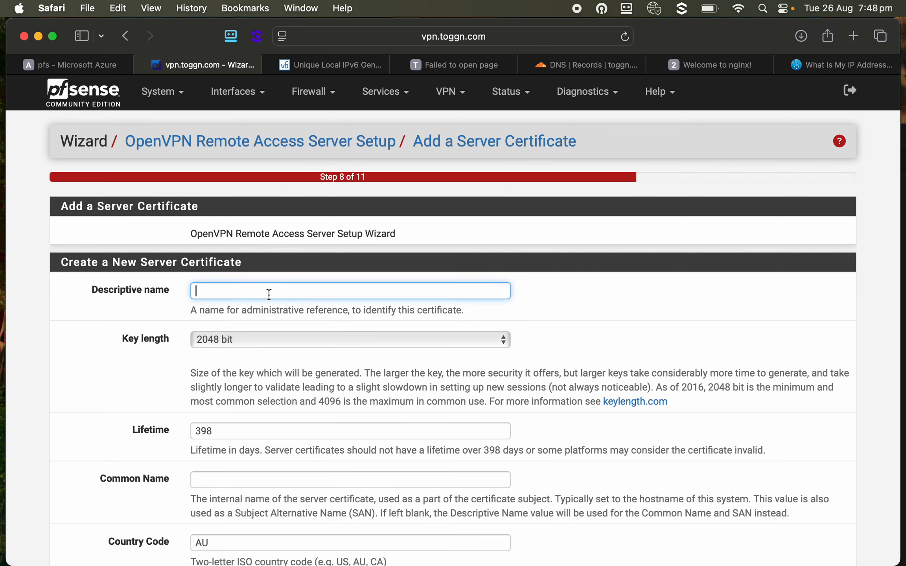
Set the new server certificate's descriptive name to OpenVPN Server Cert.
type("OpenVPN Server ")
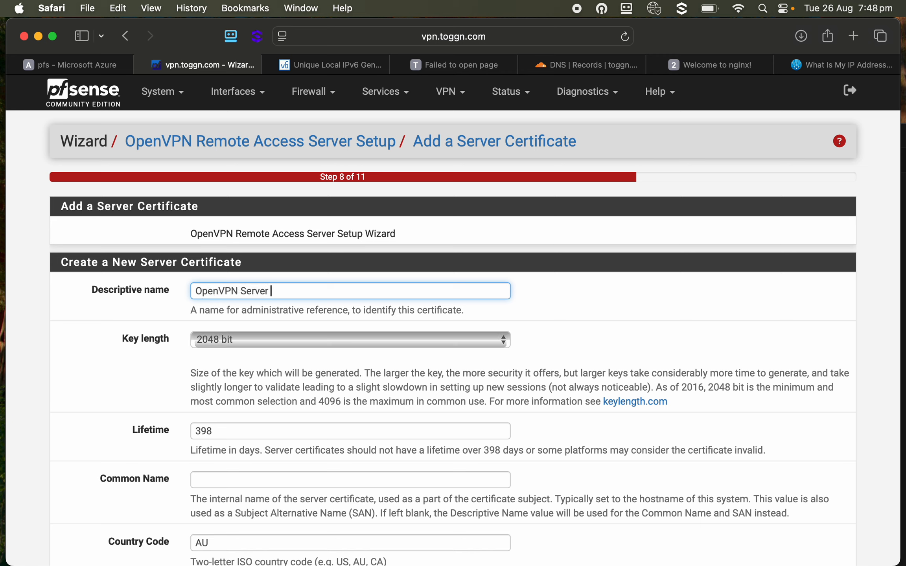
type("Cewrt")
key("BackSpace")
key("BackSpace")
key("BackSpace")
type("rt")
key("super+a")
key("super+c")
Set the server certificate's common name to server-cert and create the certificate.
scroll(199, 419, "down", 4)
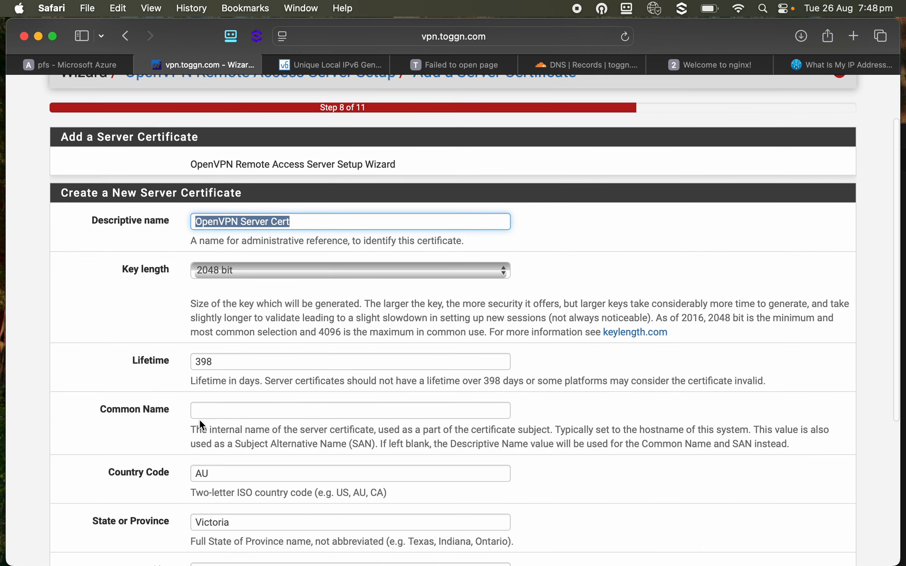
left_click(234, 355)
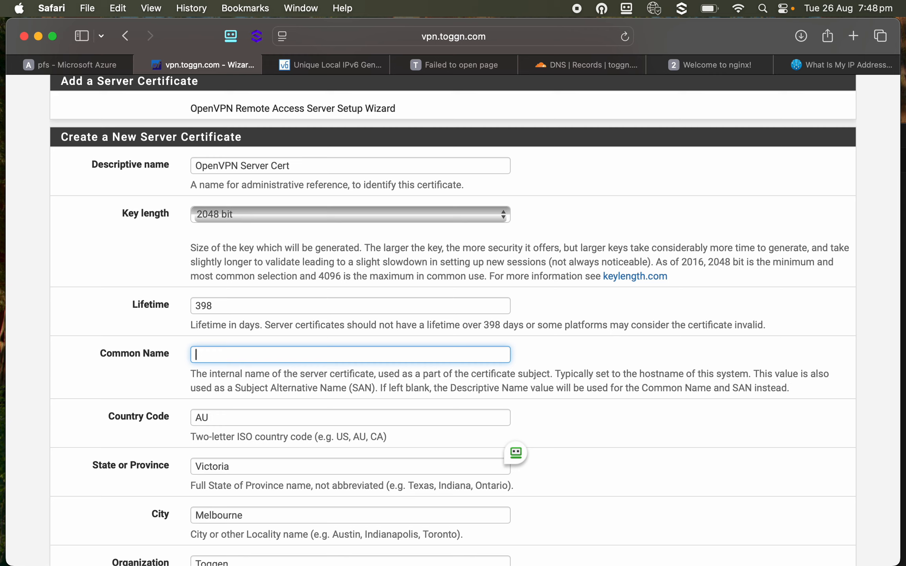
type("servert-cert")
scroll(241, 392, "down", 5)
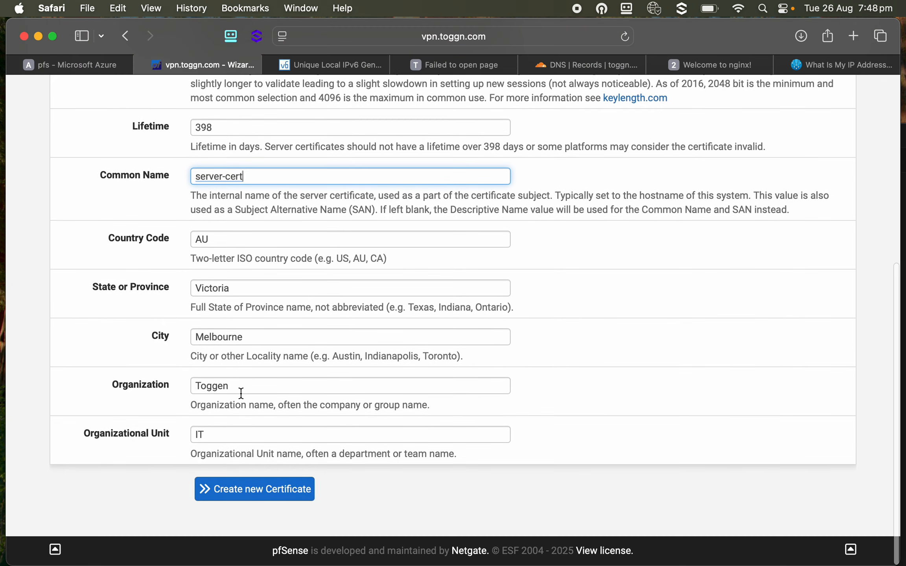
left_click(274, 500)
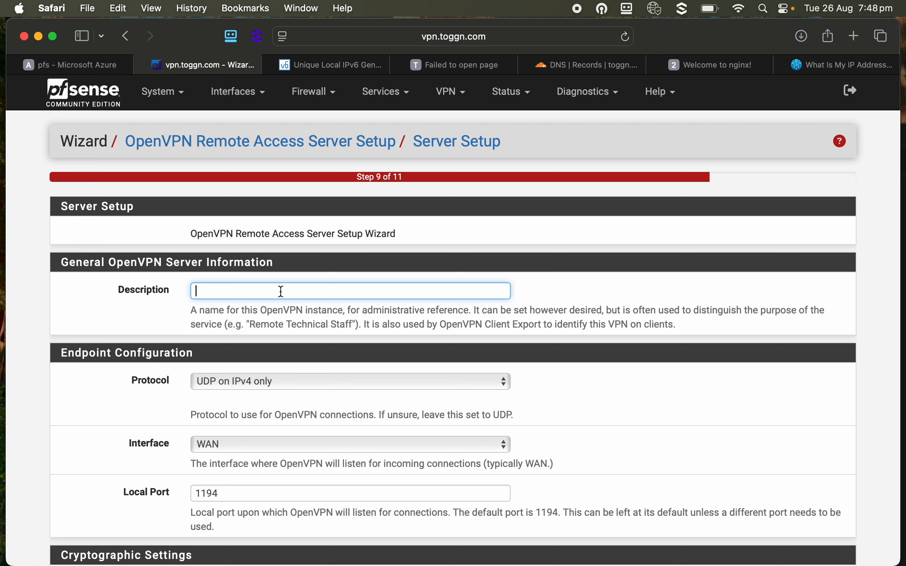
Describe the OpenVPN server instance as OpenVPN P2S Server.
type("OpenVPN ")
type("Server")
key("Left")
key("Left")
key("Left")
key("Left")
key("Left")
key("Left")
type("P12")
key("BackSpace")
key("BackSpace")
type("2S")
Set the endpoint protocol to UDP IPv4 and IPv6 on all interfaces (multihome), with WAN as the listening interface.
scroll(278, 366, "down", 5)
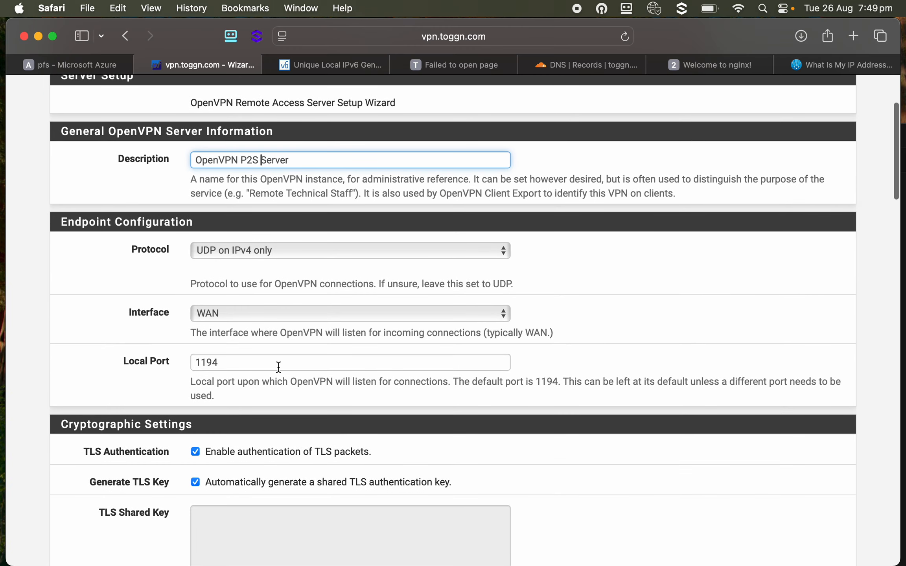
scroll(278, 365, "down", 1)
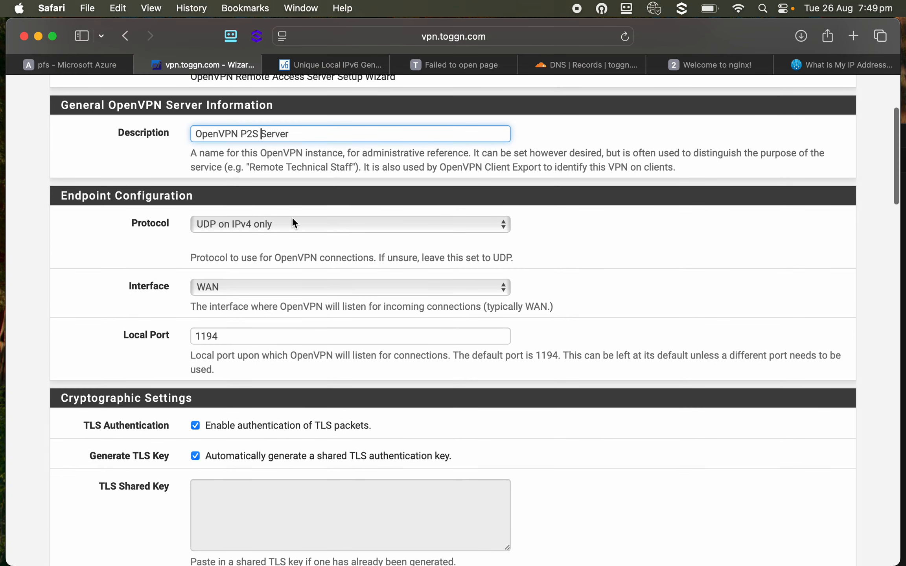
left_click(253, 228)
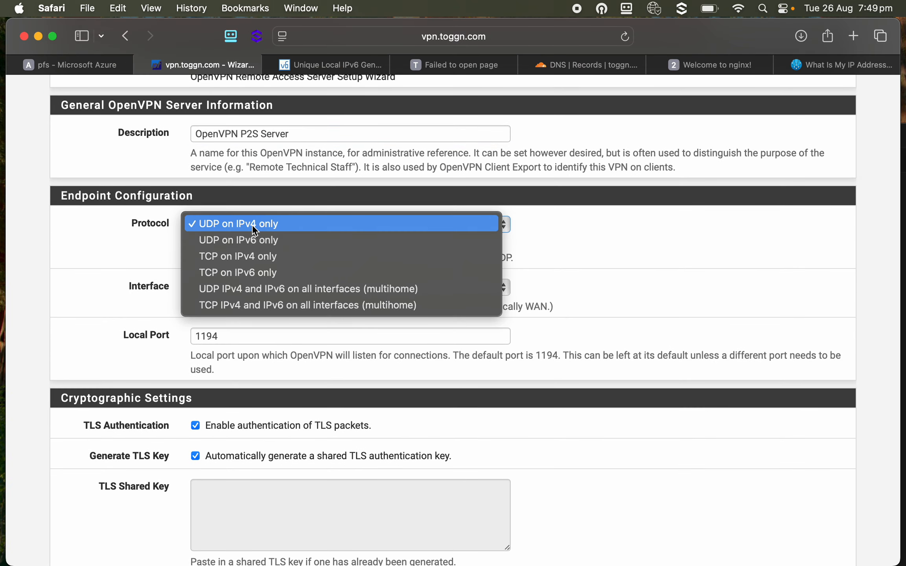
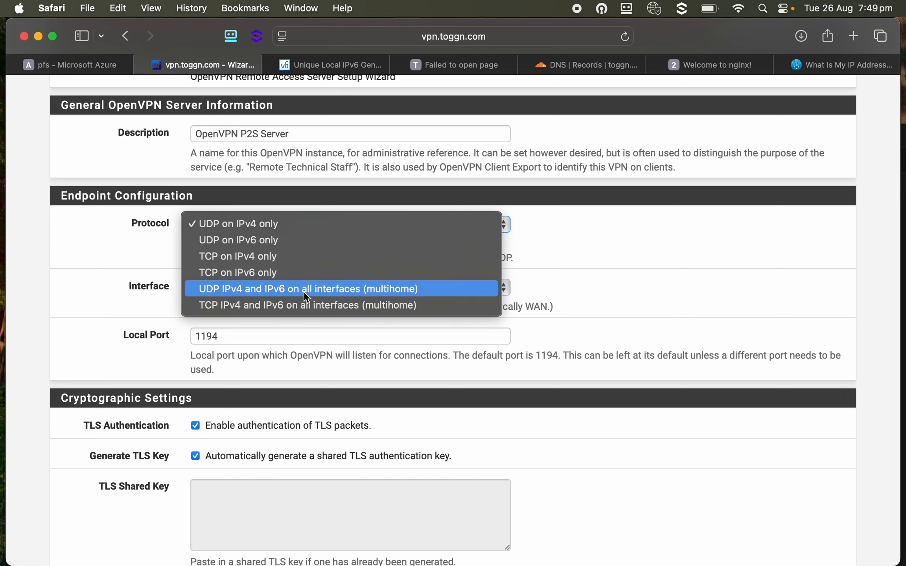
left_click(303, 292)
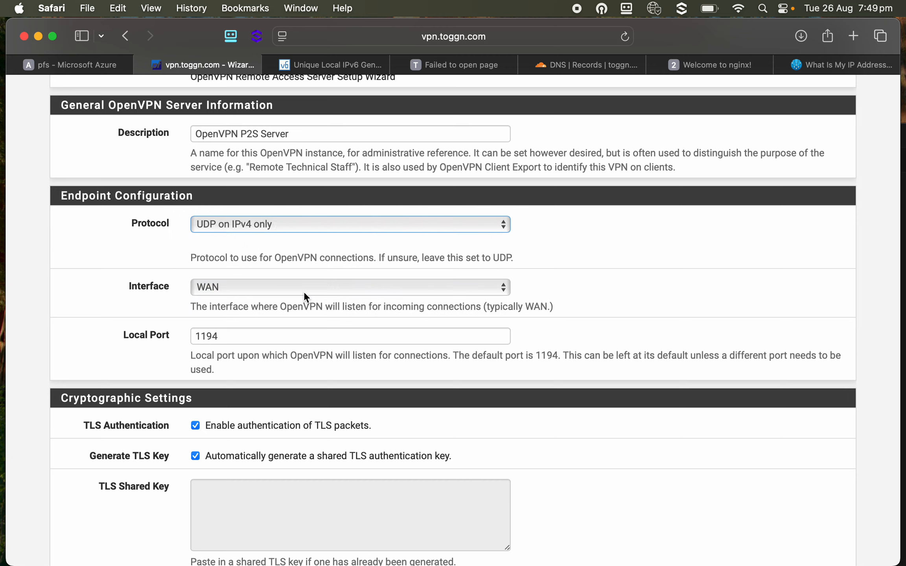
left_click(248, 289)
left_click(247, 289)
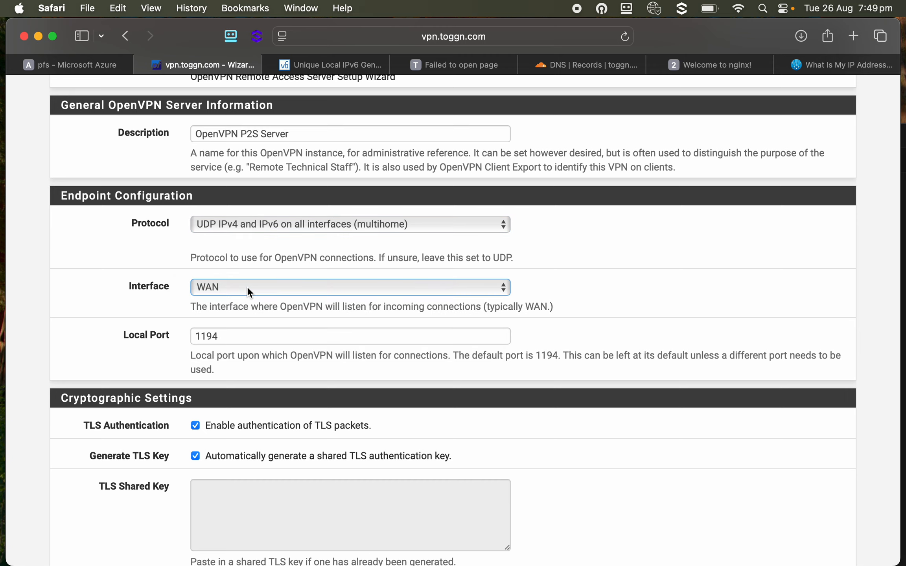
left_click(247, 291)
left_click(249, 292)
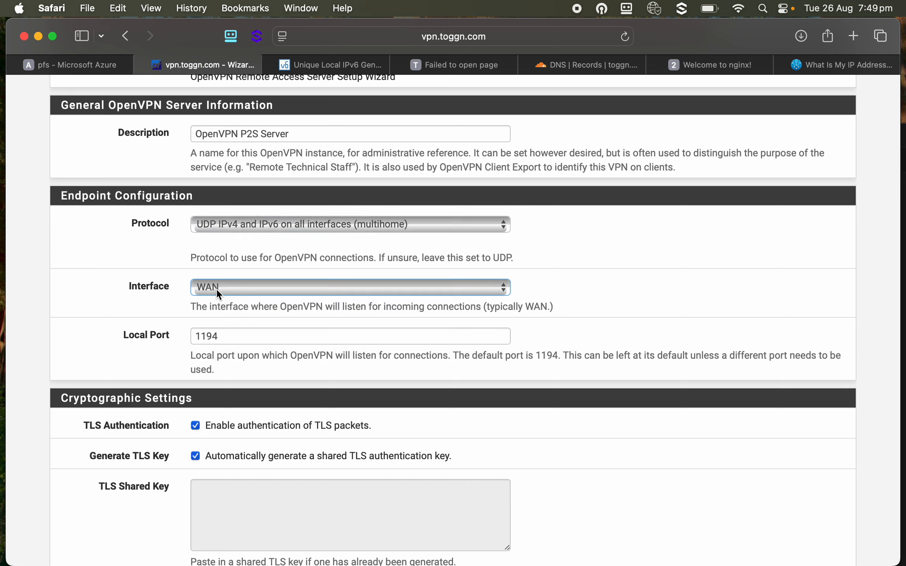
left_click(231, 288)
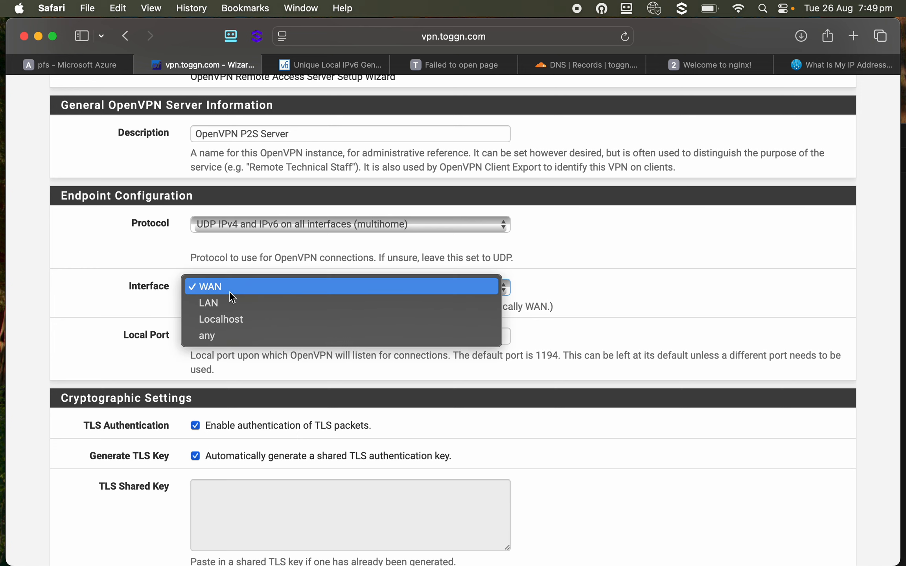
left_click(229, 291)
Set the IPv4 tunnel network to 10.65.64.0/24 and force all client-generated traffic through the tunnel.
scroll(209, 337, "down", 5)
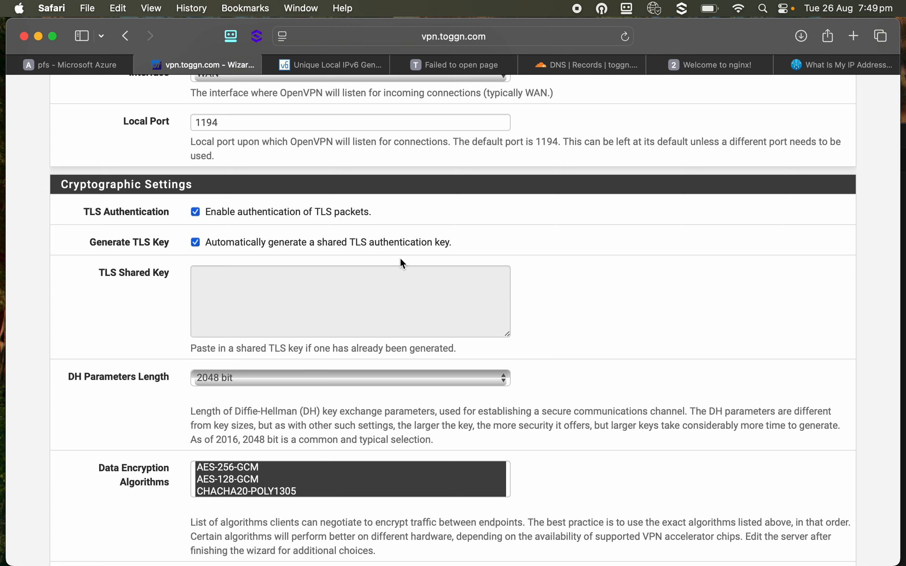
scroll(305, 268, "down", 5)
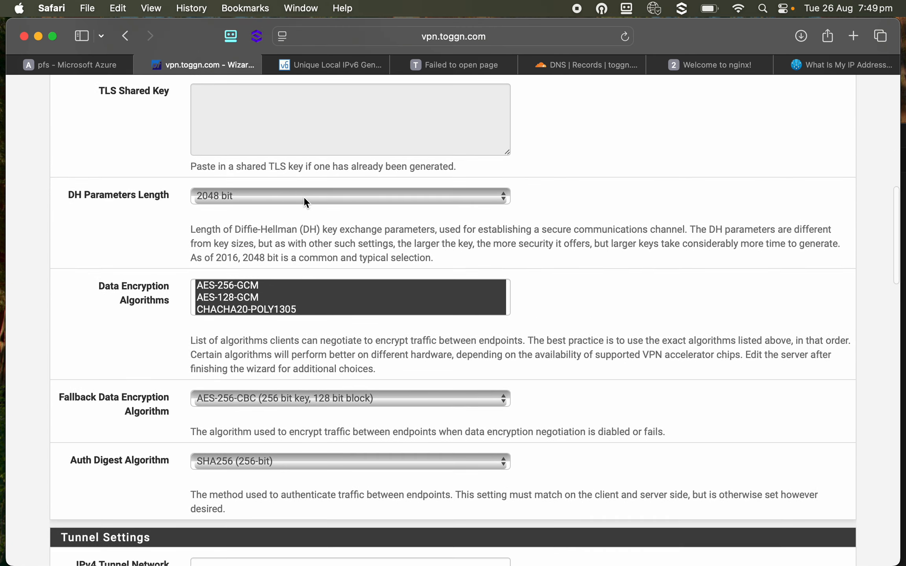
scroll(294, 239, "down", 3)
scroll(295, 239, "down", 3)
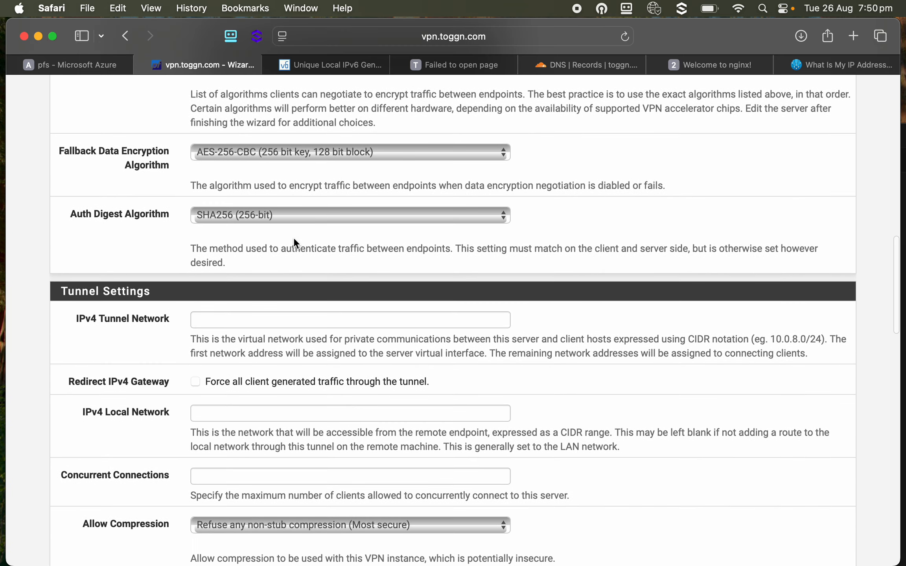
scroll(295, 239, "down", 3)
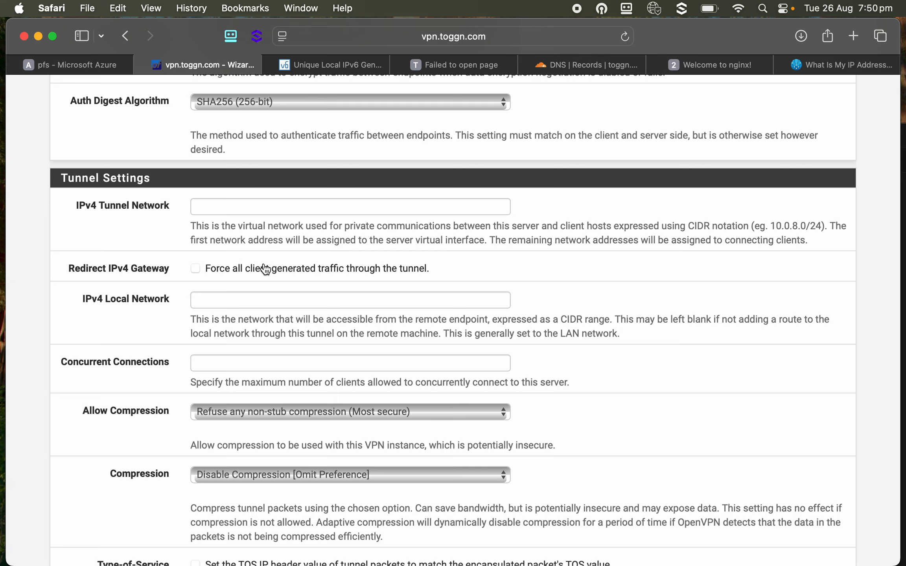
scroll(262, 255, "down", 5)
scroll(266, 251, "up", 5)
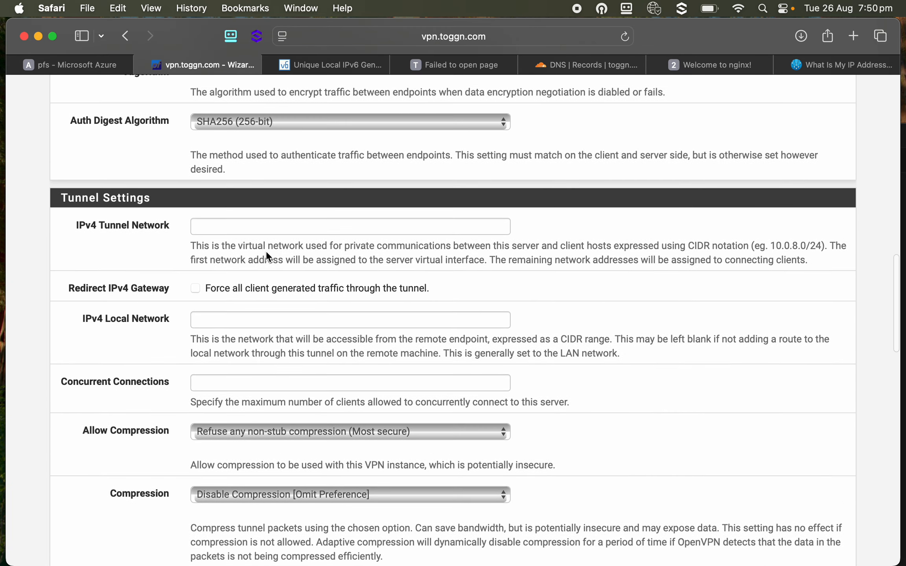
left_click(282, 225)
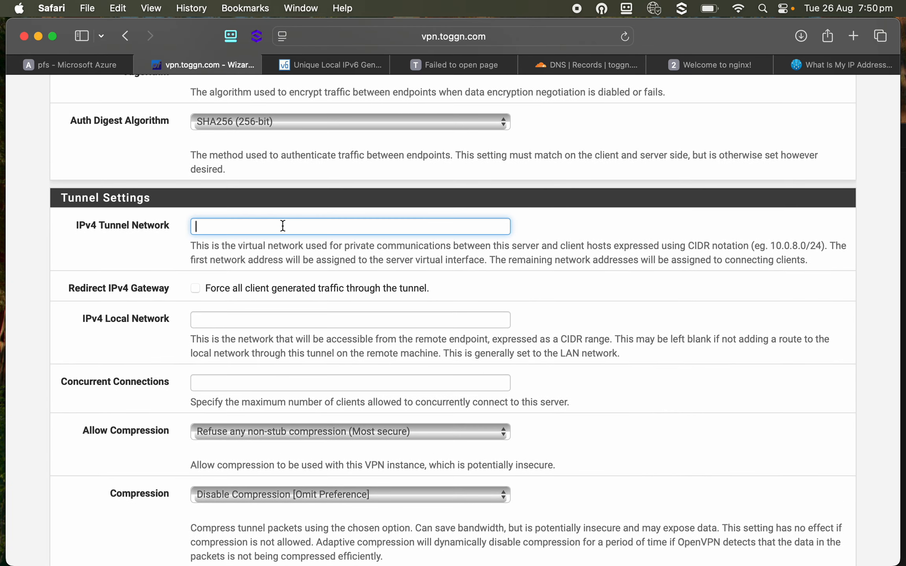
type("10.65.64.0/24")
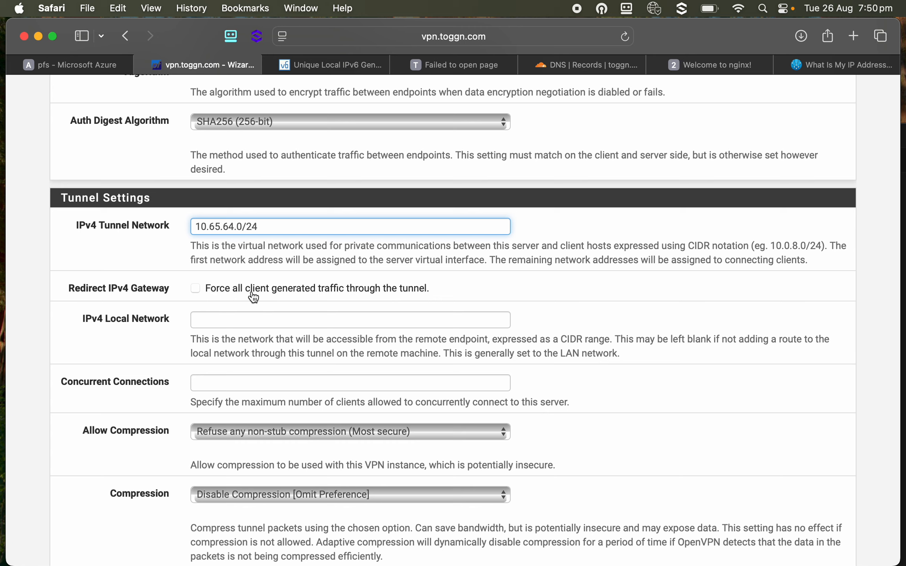
left_click(195, 288)
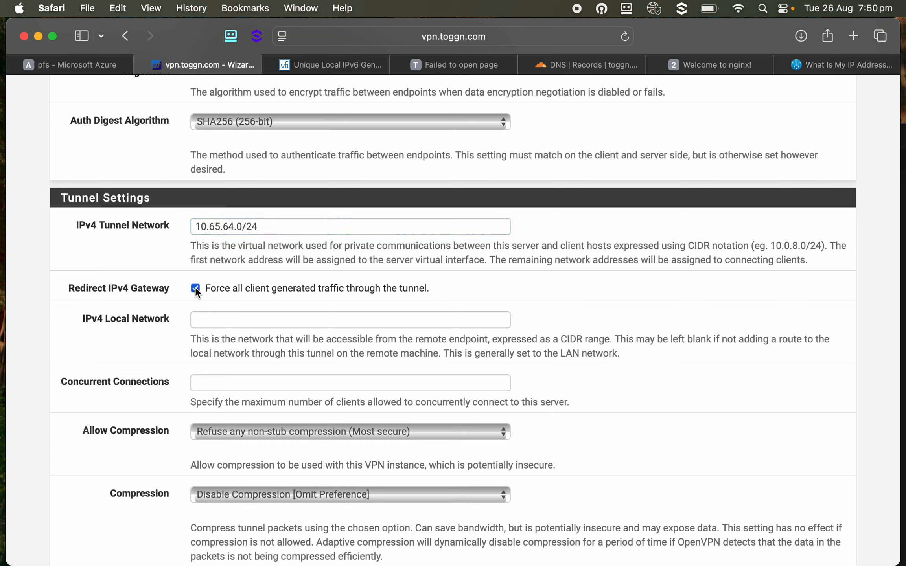
Set the IPv4 local network that remote clients can reach to 10.0.1.0/24.
left_click(239, 320)
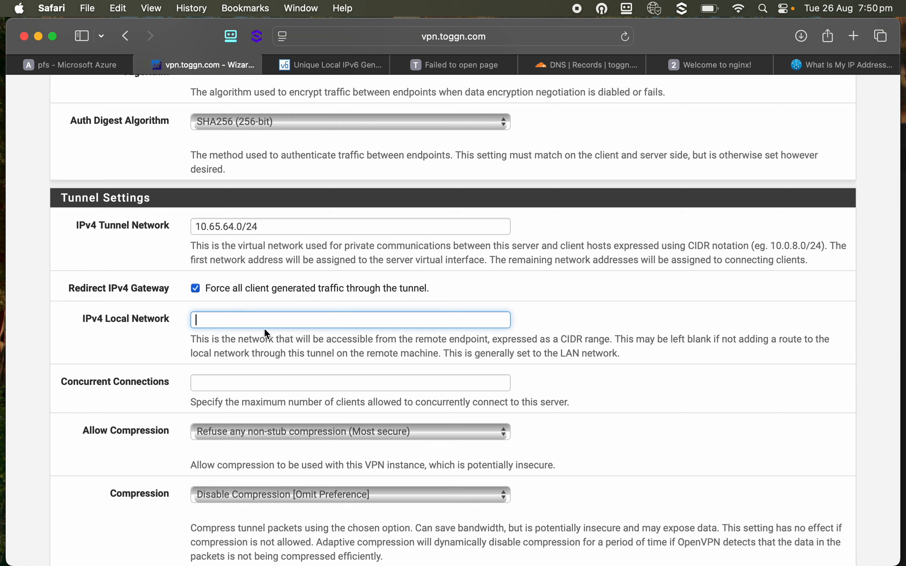
type("10.0.1.0/24")
left_click_drag(289, 320, 195, 320)
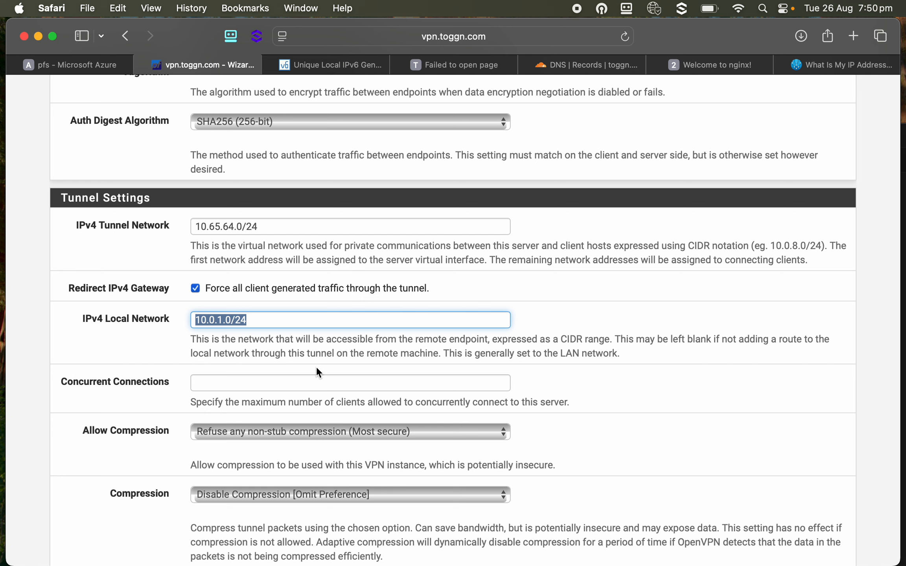
Leave the remaining tunnel and client settings at their defaults and complete the OpenVPN server wizard.
scroll(319, 359, "down", 3)
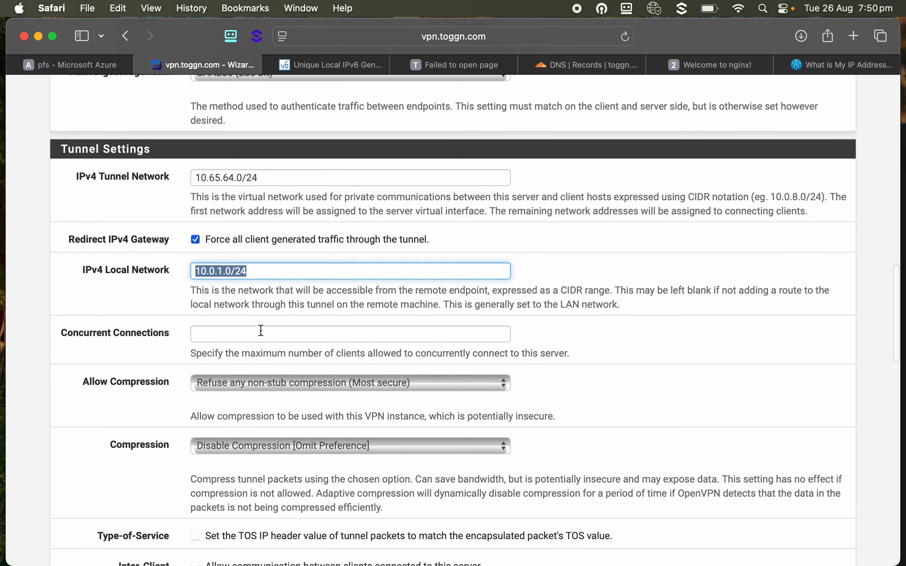
left_click(260, 331)
scroll(261, 330, "down", 3)
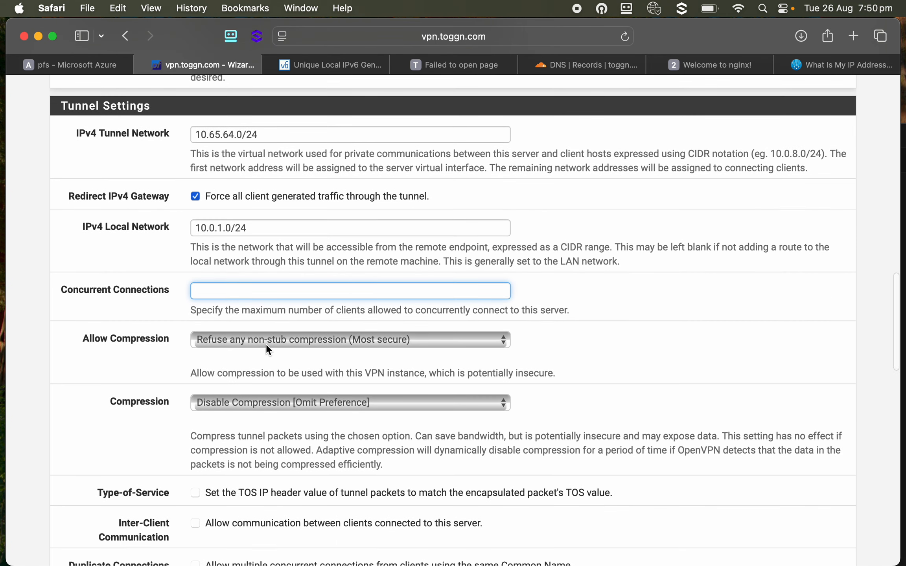
scroll(266, 344, "down", 1)
scroll(266, 349, "down", 3)
scroll(274, 358, "down", 8)
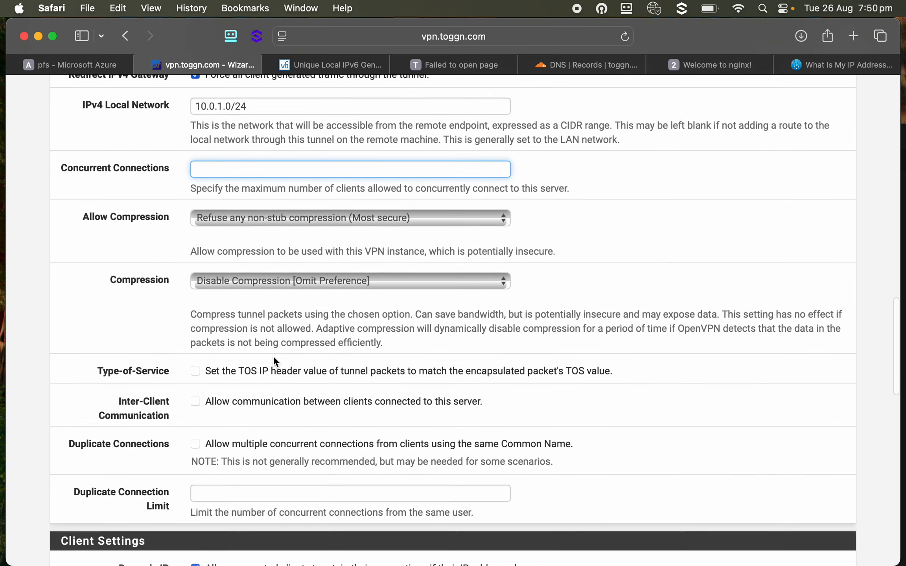
scroll(274, 359, "down", 15)
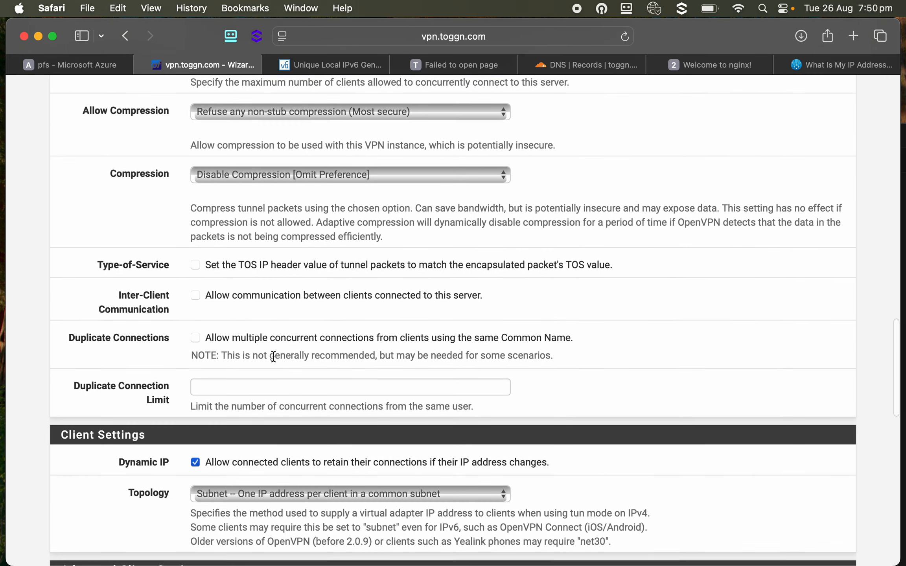
scroll(274, 357, "up", 1)
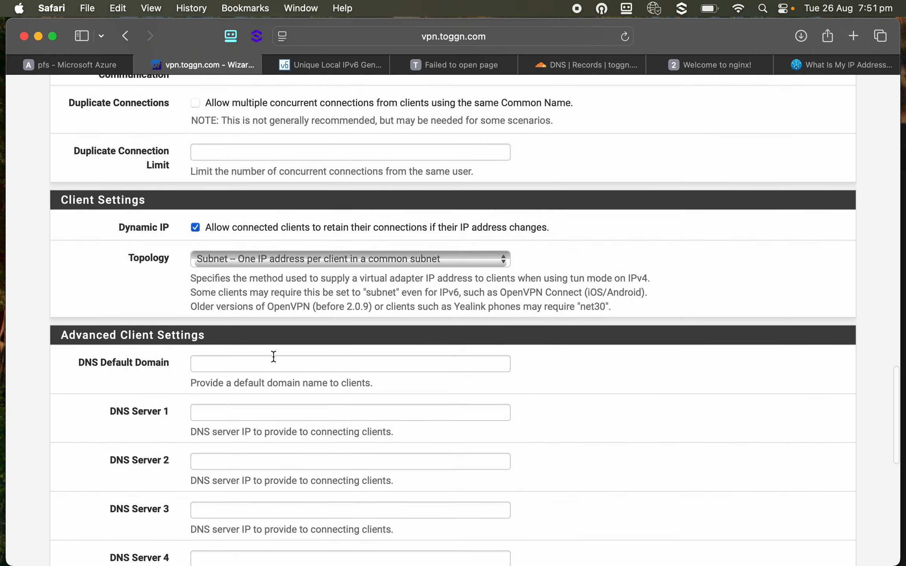
scroll(254, 268, "down", 6)
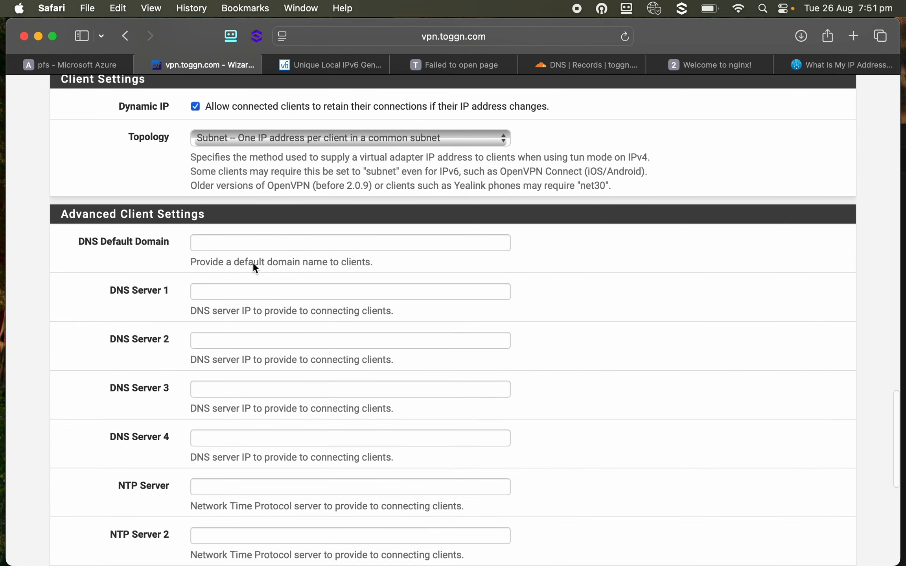
scroll(252, 262, "down", 2)
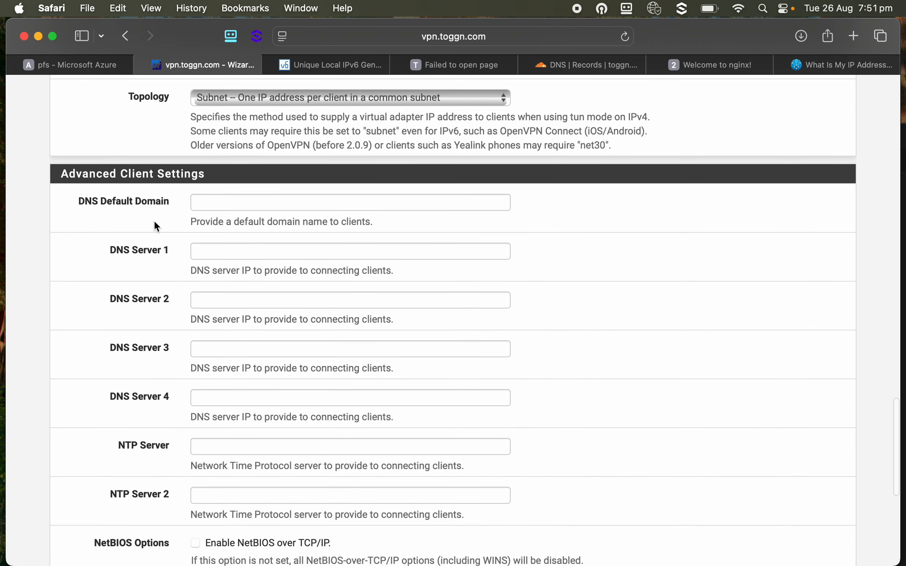
scroll(173, 248, "down", 10)
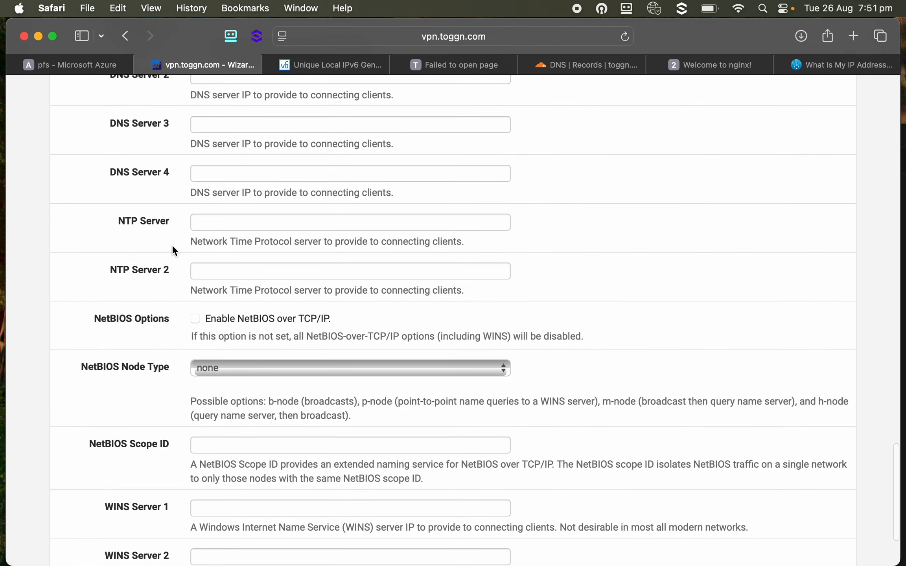
scroll(173, 250, "down", 6)
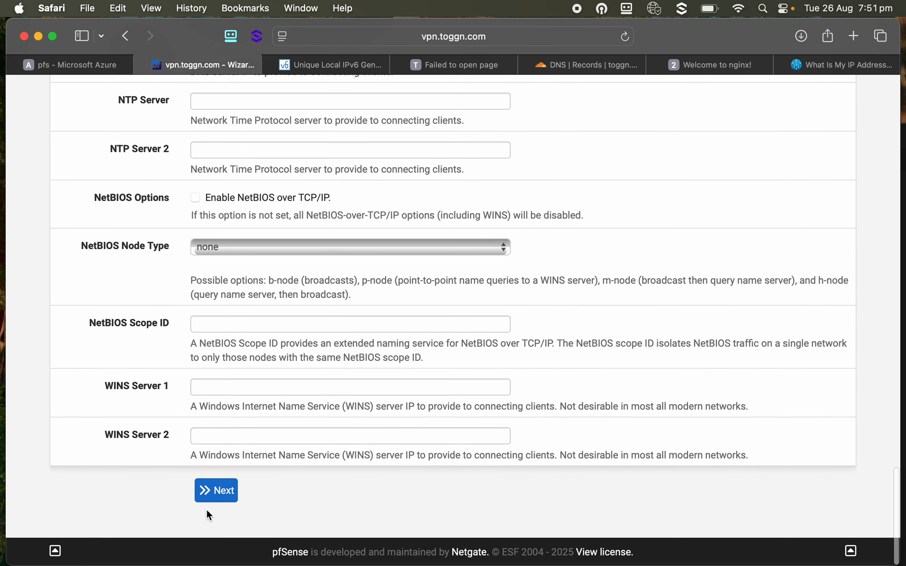
left_click(220, 492)
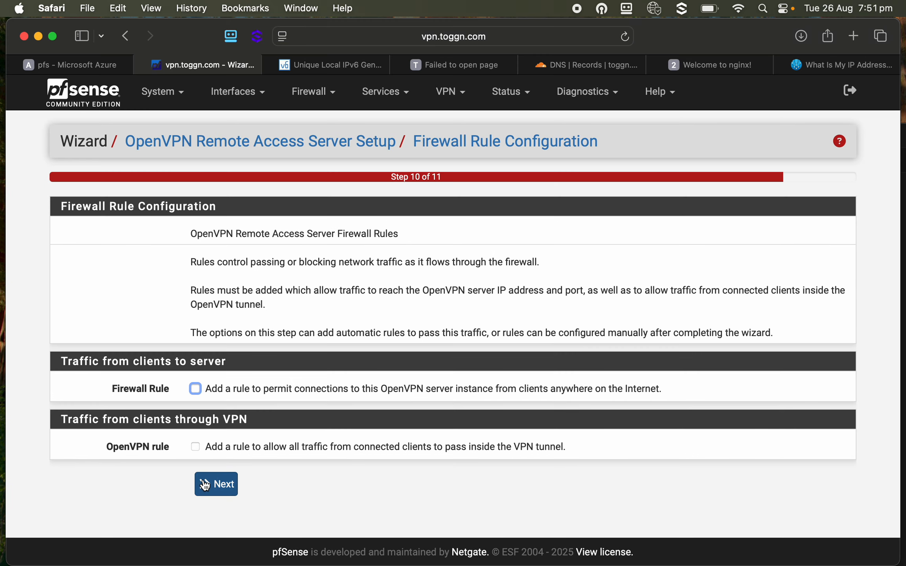
left_click(205, 485)
left_click(228, 400)
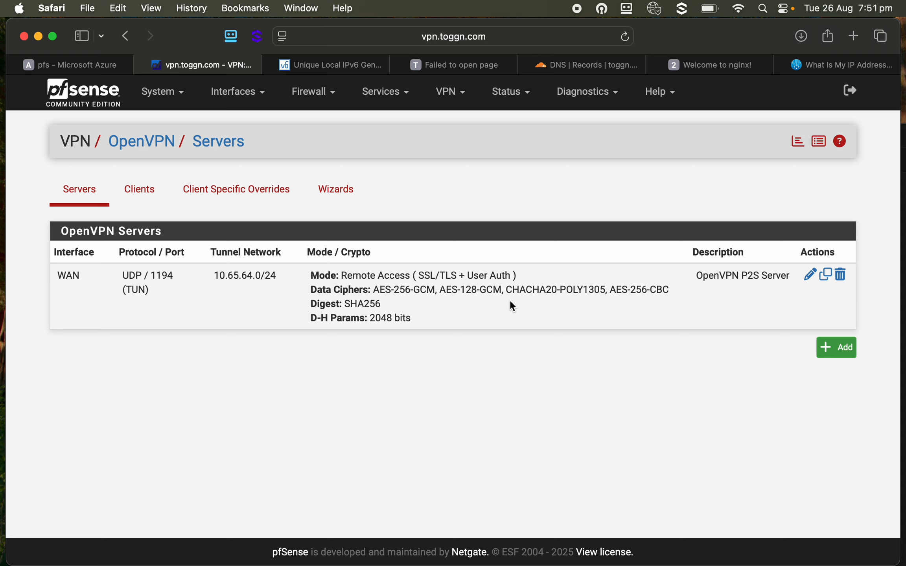
Open the OpenVPN P2S Server for editing and go to its IPv6 tunnel network setting.
left_click(810, 279)
scroll(519, 372, "down", 2)
scroll(519, 368, "down", 3)
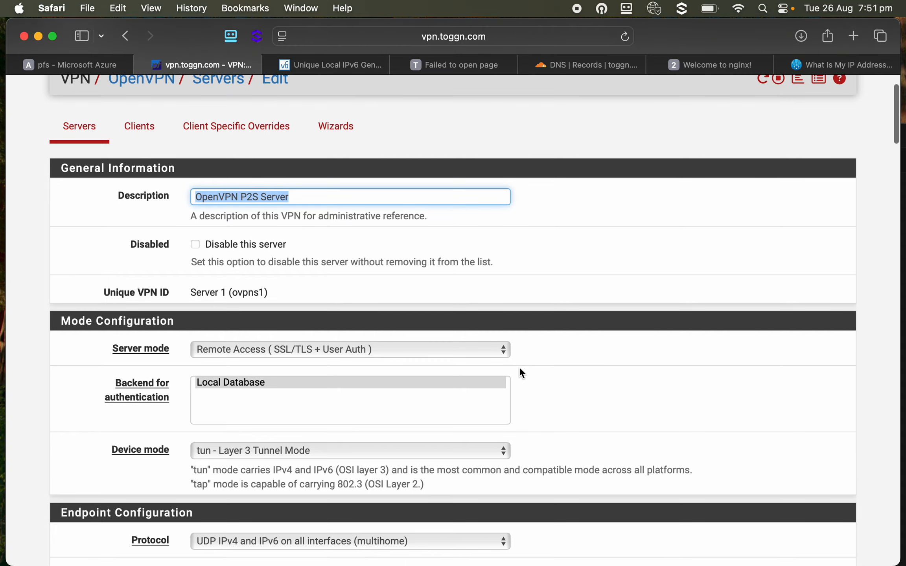
scroll(519, 368, "up", 2)
scroll(519, 366, "down", 15)
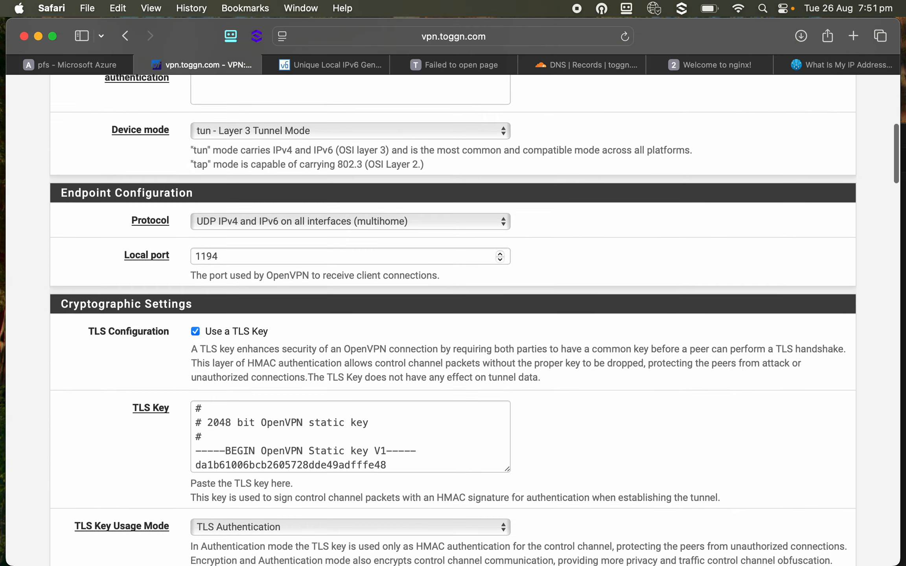
scroll(519, 366, "down", 16)
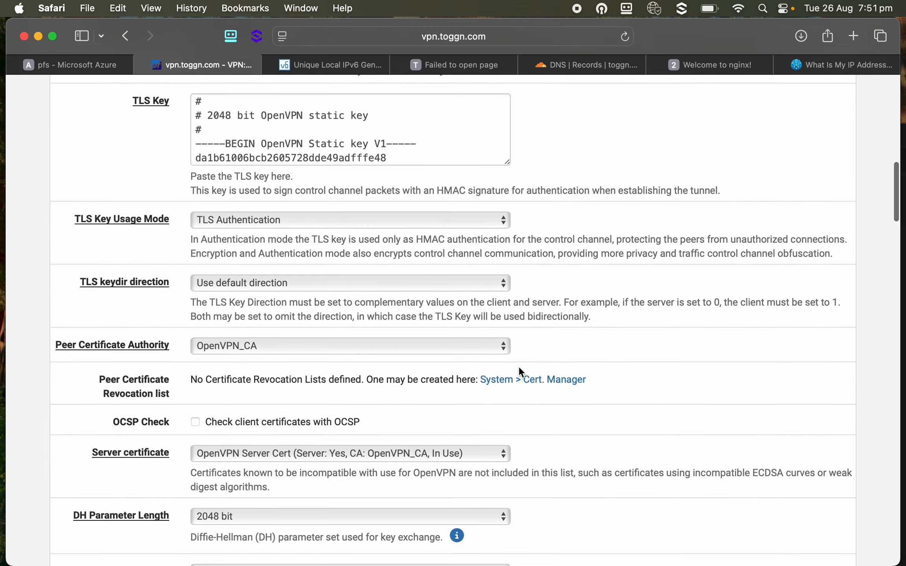
scroll(519, 366, "down", 10)
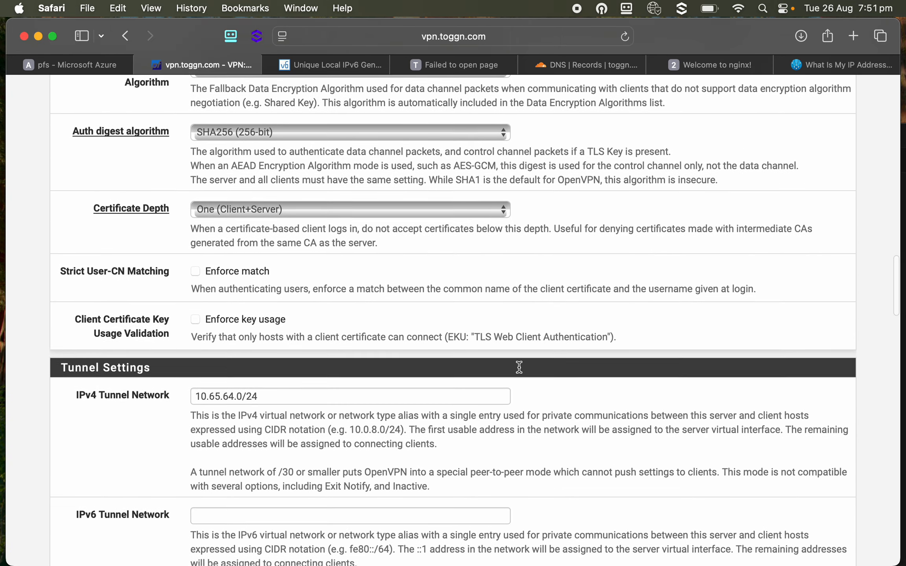
left_click(391, 335)
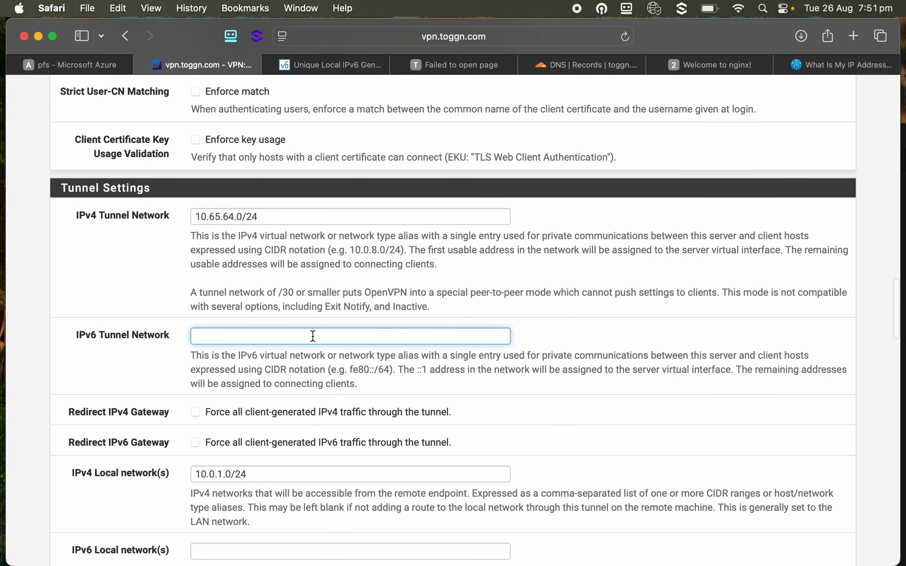
Generate a new 48-bit unique local IPv6 prefix on the Unique Local IPv6 Generator page and copy it.
left_click(343, 65)
left_click(446, 381)
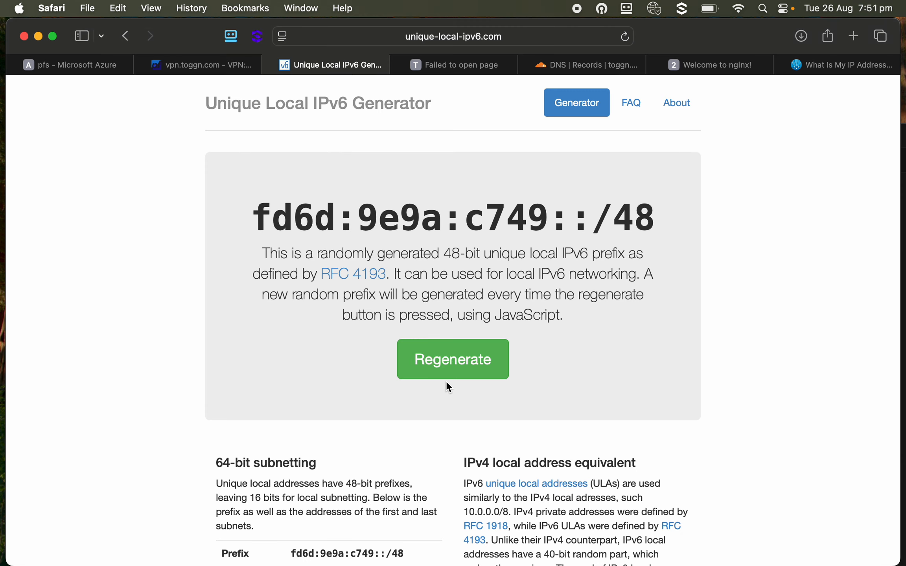
left_click(446, 366)
left_click_drag(254, 206, 648, 223)
key("super+c")
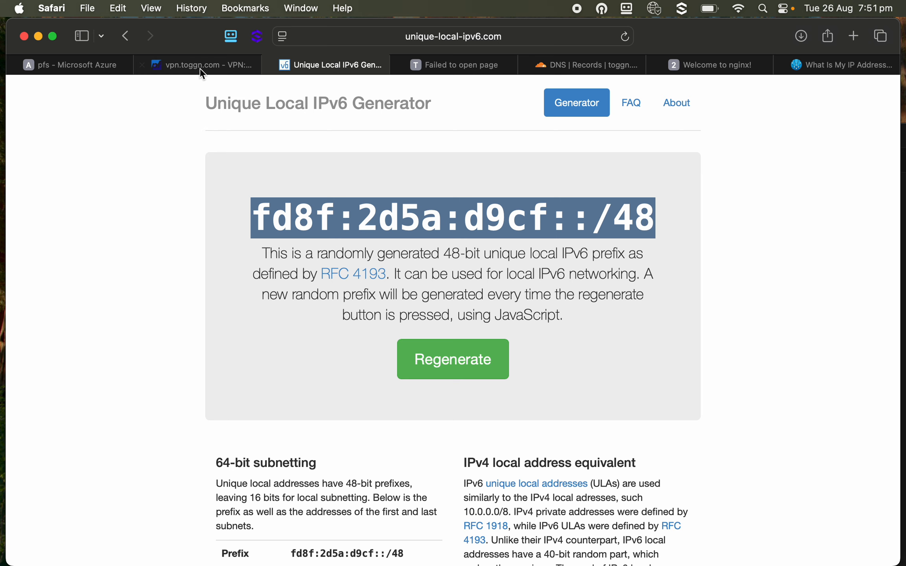
Return to the pfSense server settings and paste fd8f:2d5a:d9cf::/48 as the IPv6 tunnel network.
mouse_move(202, 72)
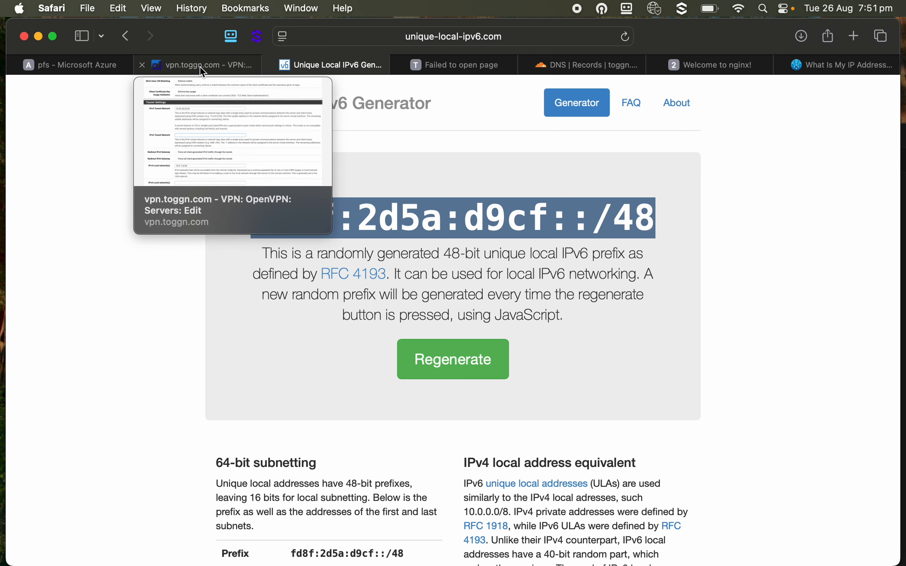
left_click(202, 72)
left_click(205, 336)
key("super+v")
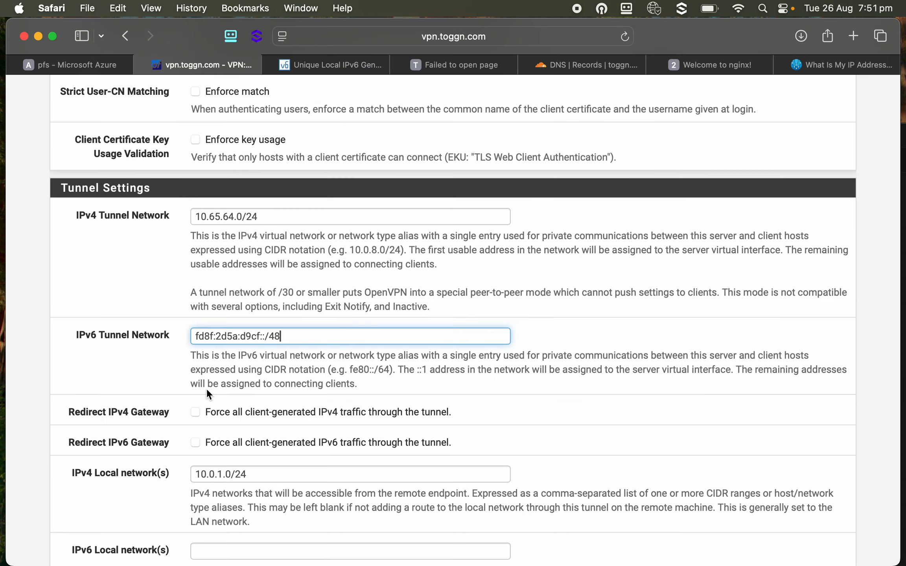
Change the IPv6 tunnel network to the subnet fd8f:2d5a:d9cf:1000::/64.
left_click(264, 339)
type("1000")
key("Right")
key("Right")
key("Right")
key("Right")
key("BackSpace")
key("BackSpace")
type("64")
left_click(289, 337)
type(":")
Enable both gateway redirects to force all client-generated IPv4 and IPv6 traffic through the tunnel.
scroll(322, 346, "down", 1)
left_click(248, 388)
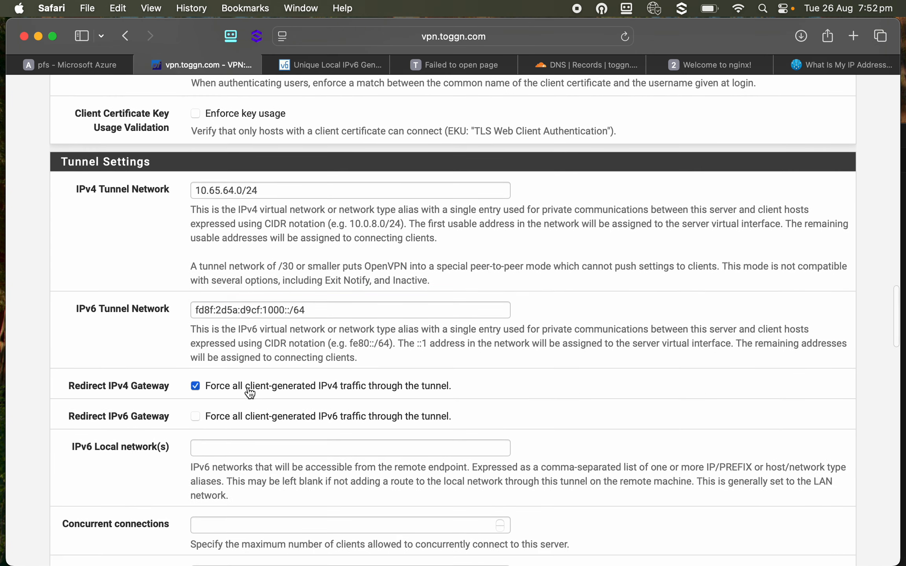
left_click(236, 419)
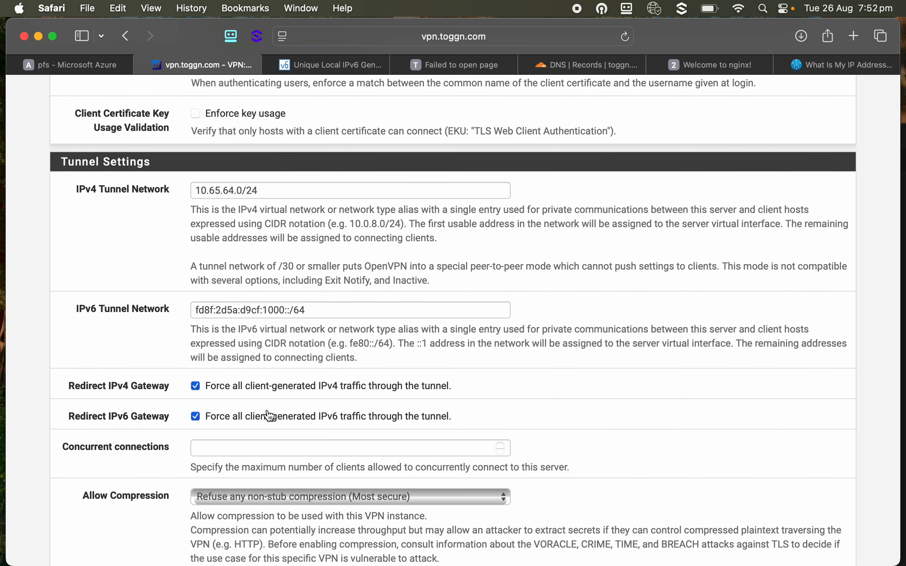
Enable Dynamic IP in the client settings so connected clients retain their connections if their IP address changes.
scroll(269, 416, "down", 2)
scroll(266, 408, "down", 7)
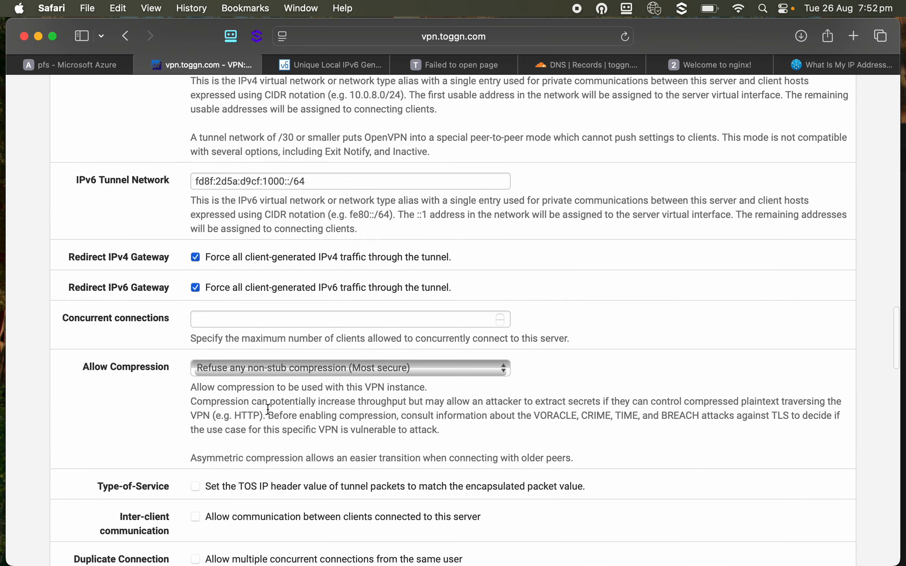
scroll(285, 495, "down", 5)
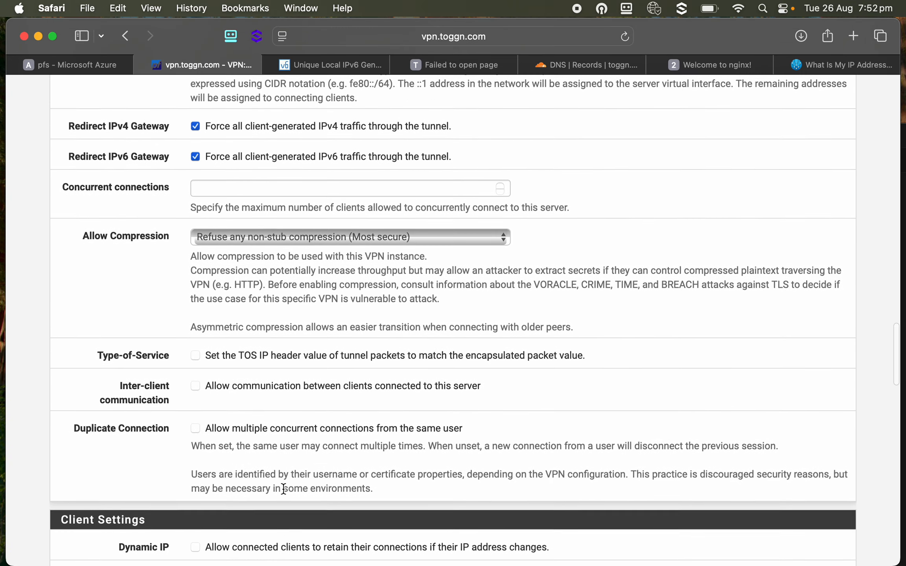
scroll(284, 487, "down", 2)
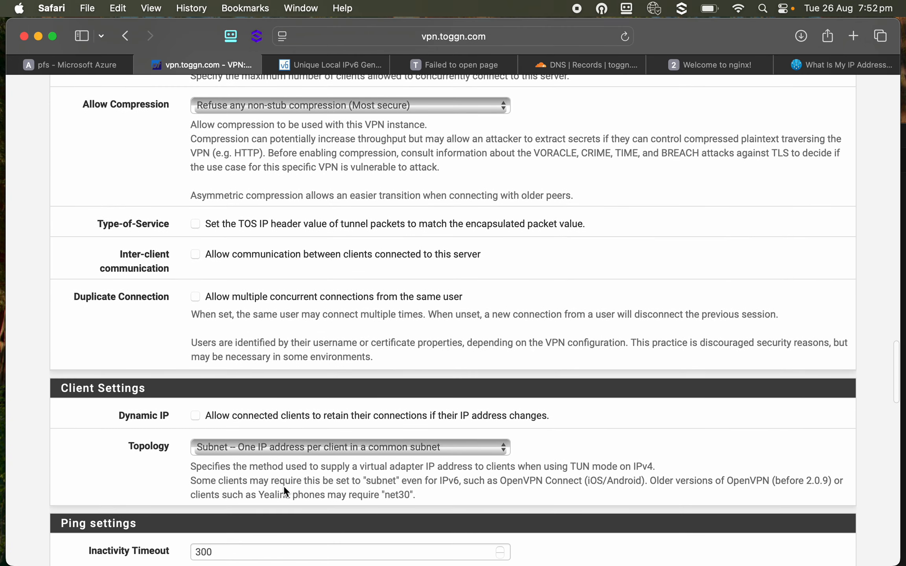
left_click(195, 416)
scroll(257, 418, "down", 2)
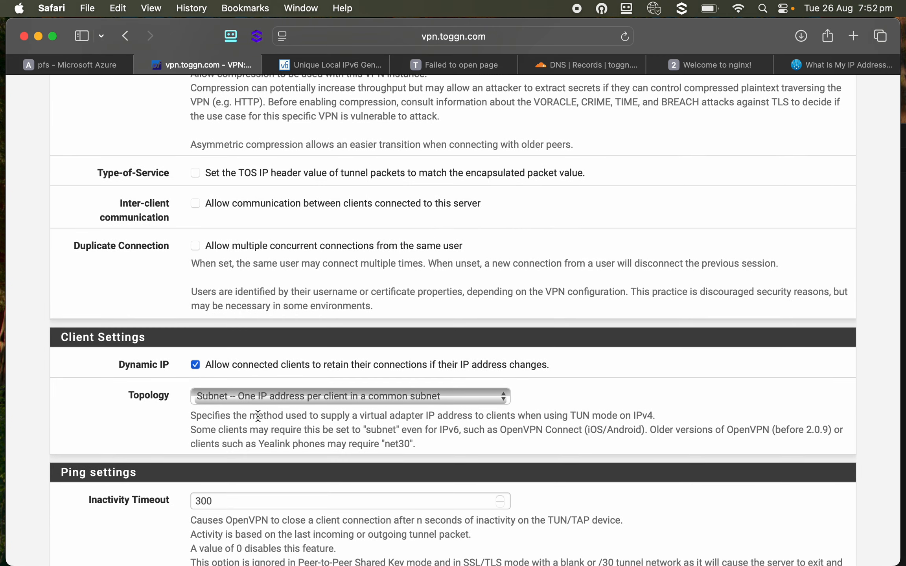
Leave the ping, advanced client and advanced configuration options at their defaults and save the OpenVPN server settings.
scroll(259, 406, "down", 10)
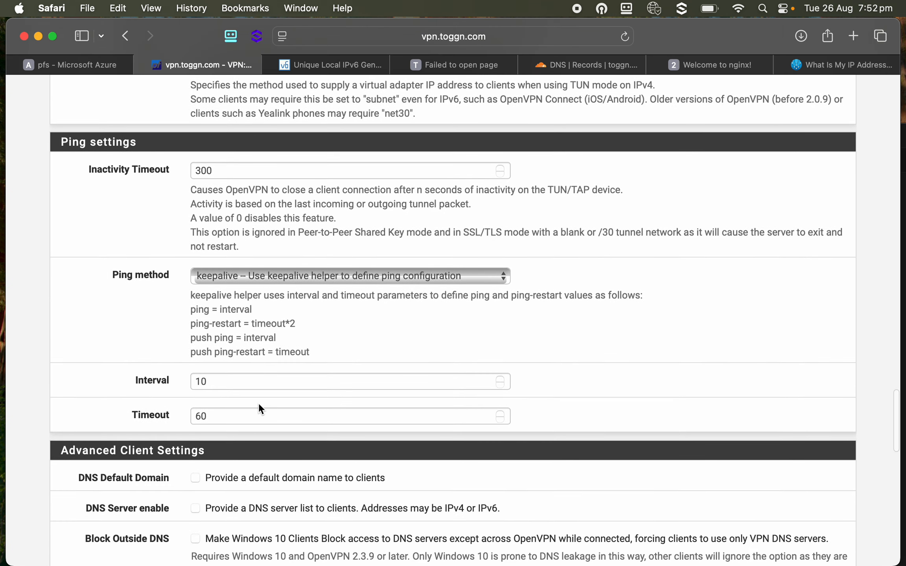
scroll(258, 402, "down", 9)
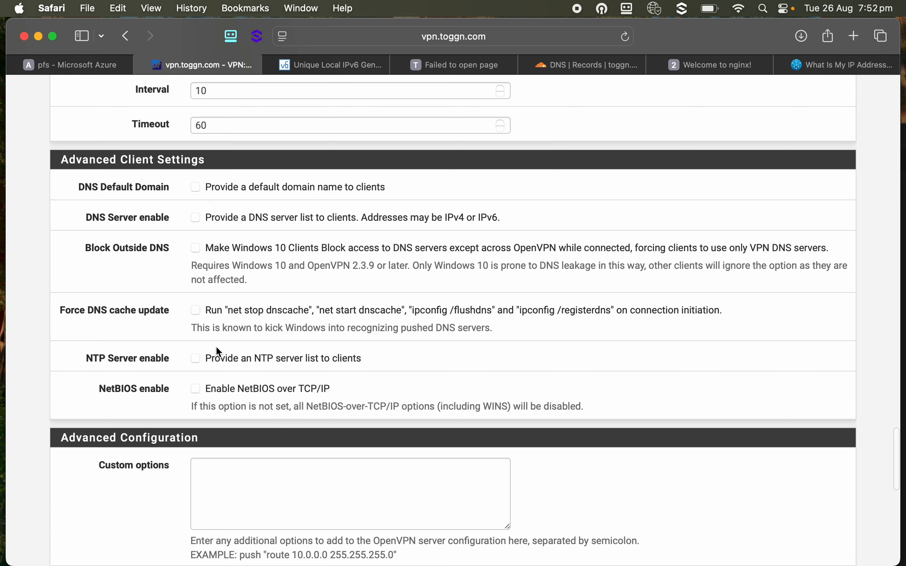
scroll(216, 354, "down", 5)
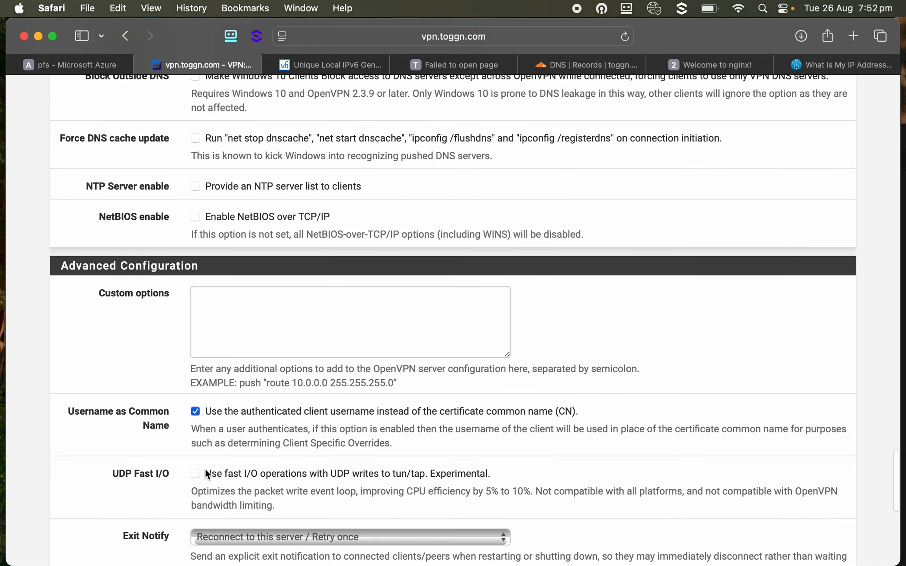
scroll(207, 475, "down", 3)
scroll(199, 481, "down", 8)
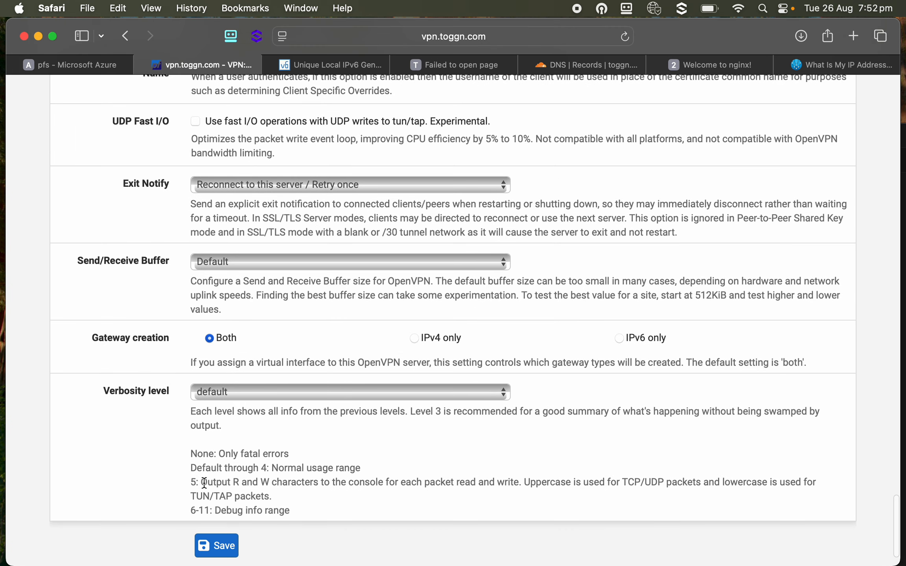
left_click(225, 552)
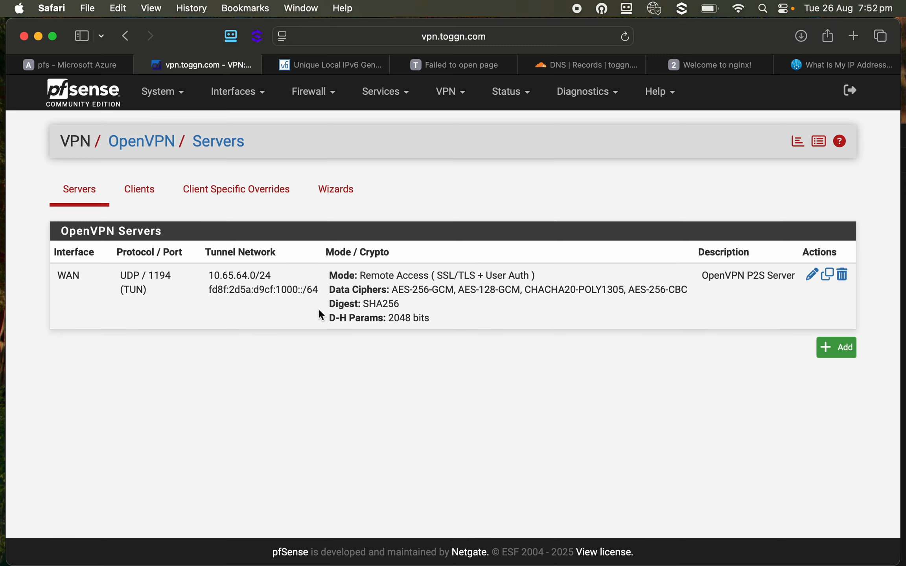
Go to the available packages in the Package Manager and search for "openv".
left_click(149, 196)
left_click(93, 196)
left_click(167, 93)
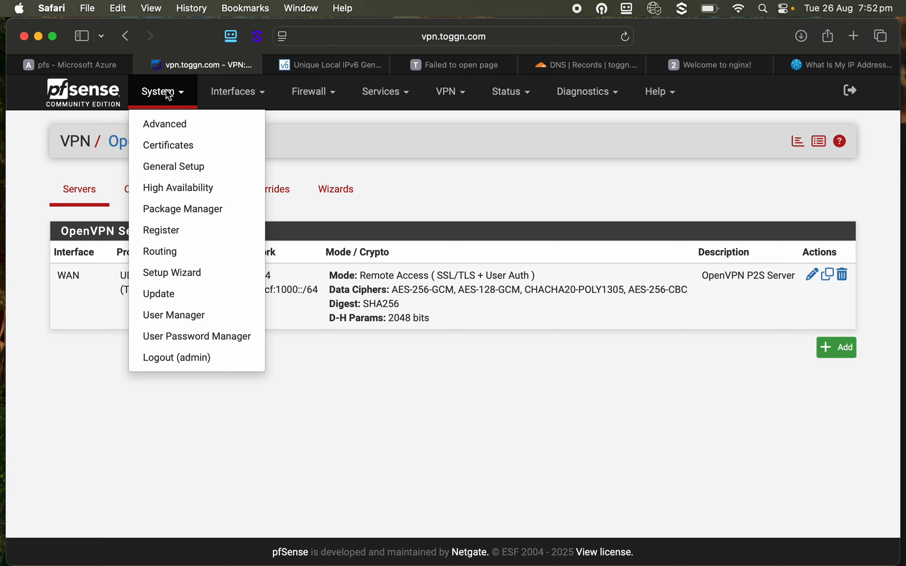
left_click(193, 212)
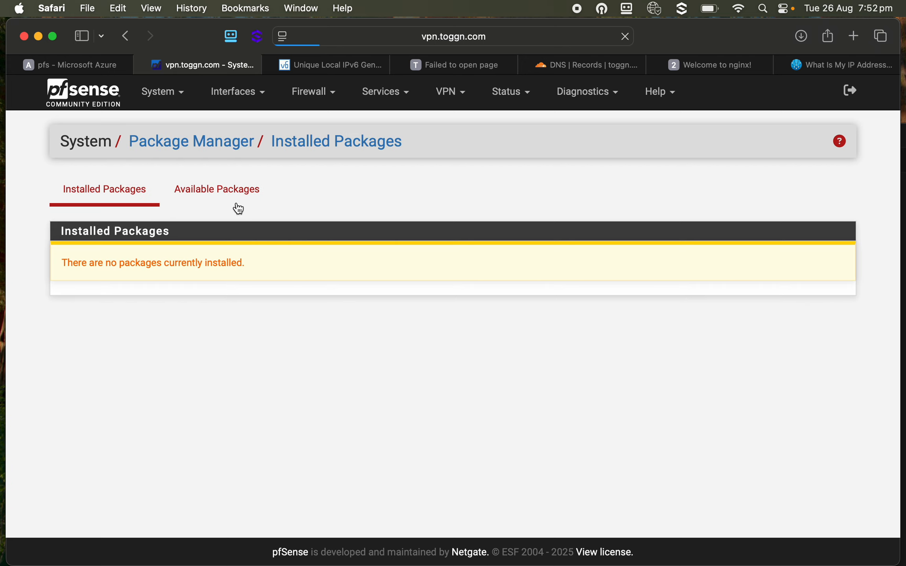
left_click(218, 192)
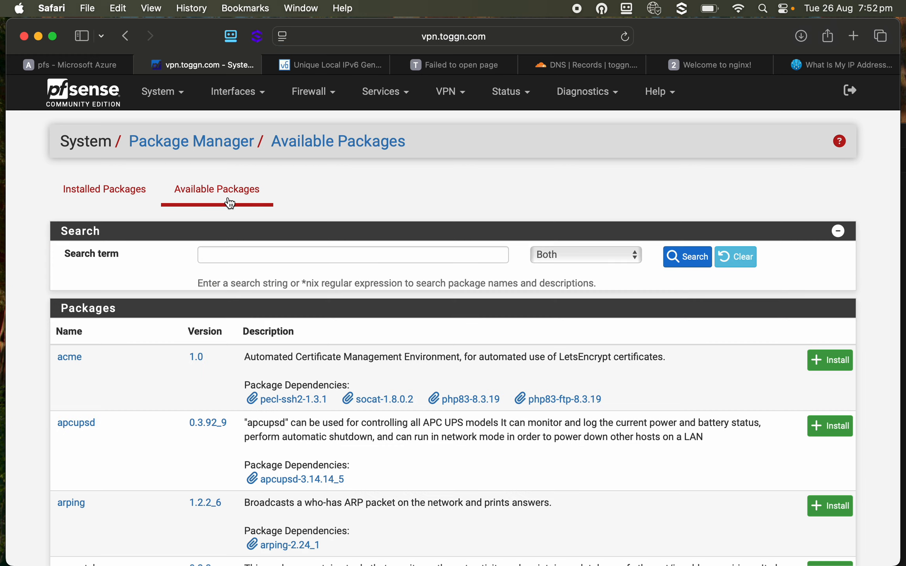
left_click(223, 256)
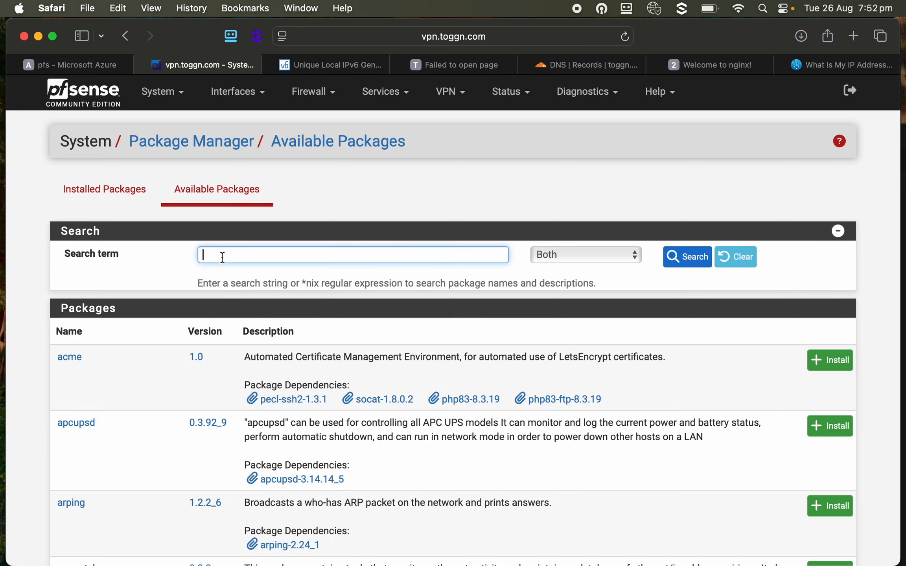
type("openv")
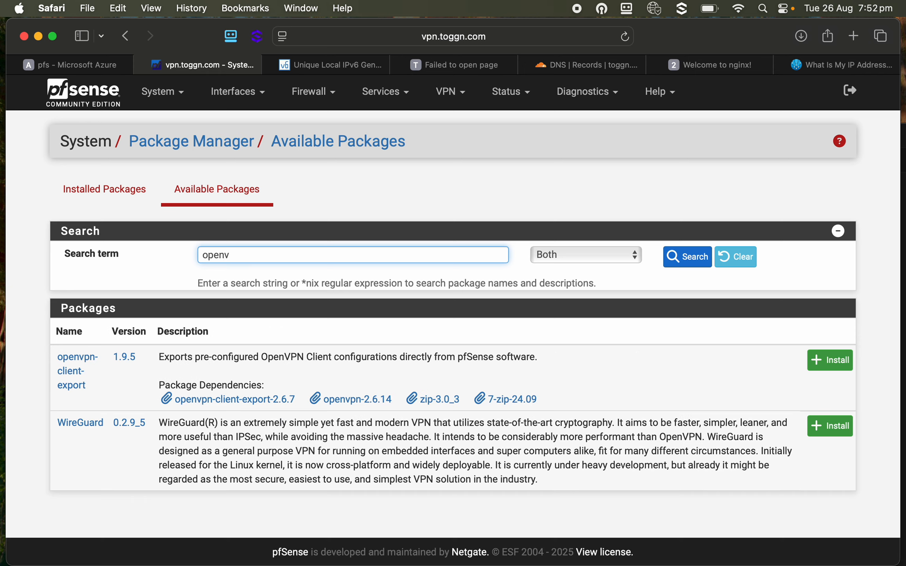
Install the openvpn-client-export package and confirm the installation.
left_click(830, 359)
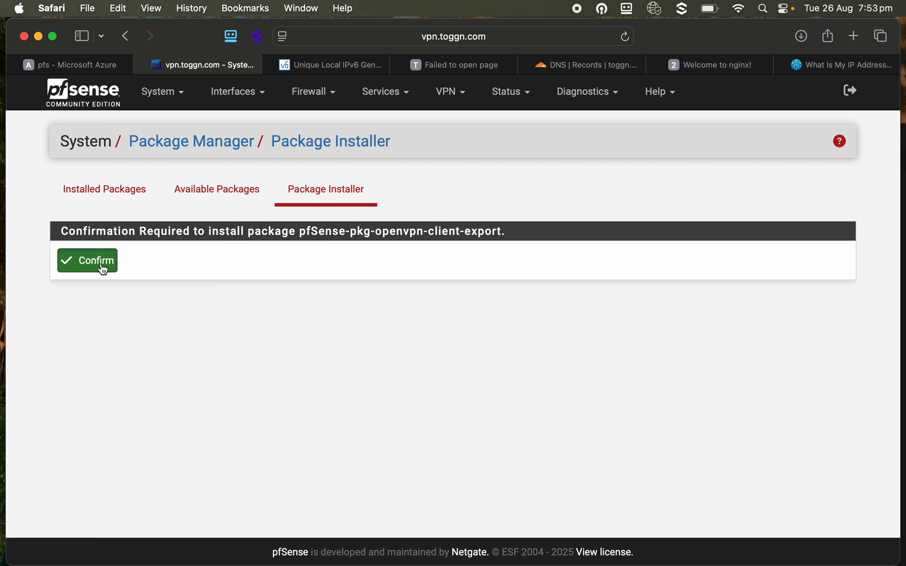
left_click(101, 263)
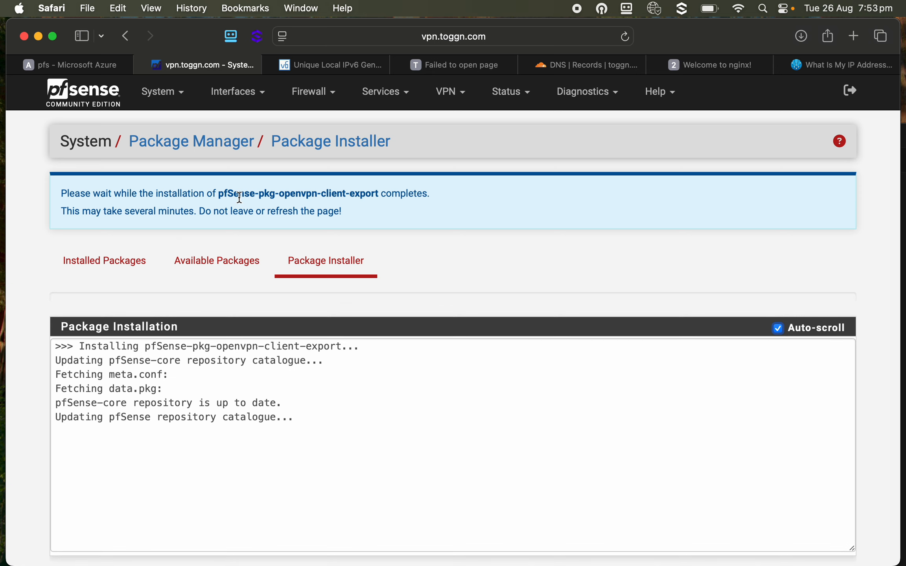
left_click(159, 91)
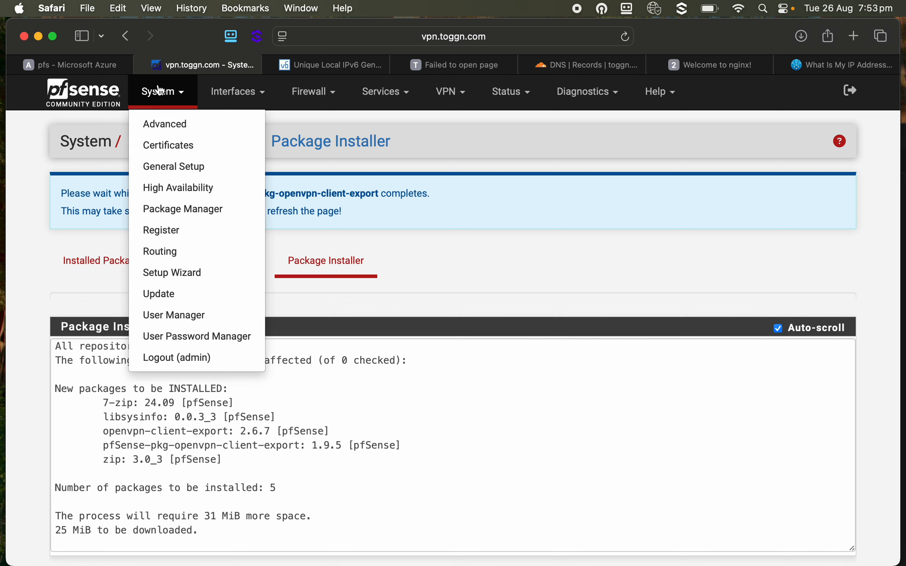
scroll(100, 457, "down", 2)
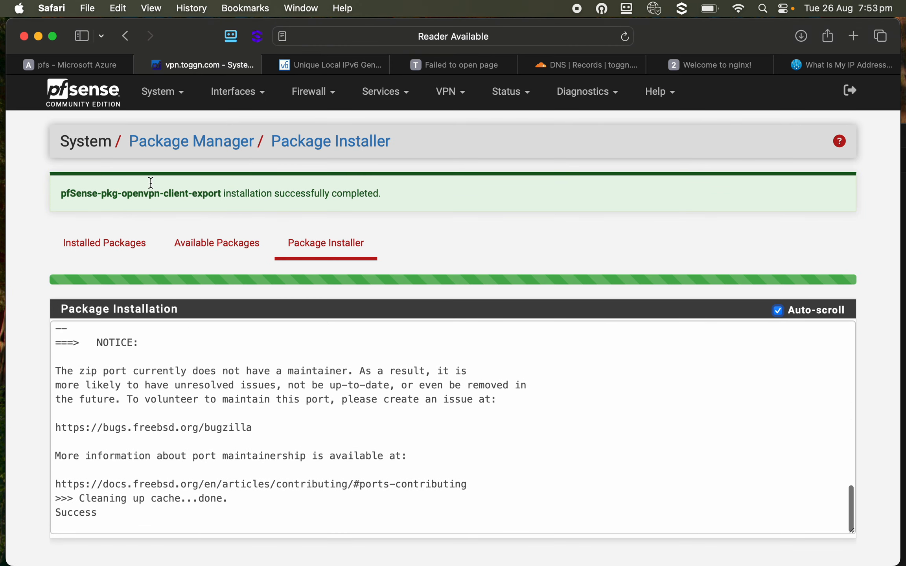
Add a new user in the User Manager with the username ja.
left_click(176, 95)
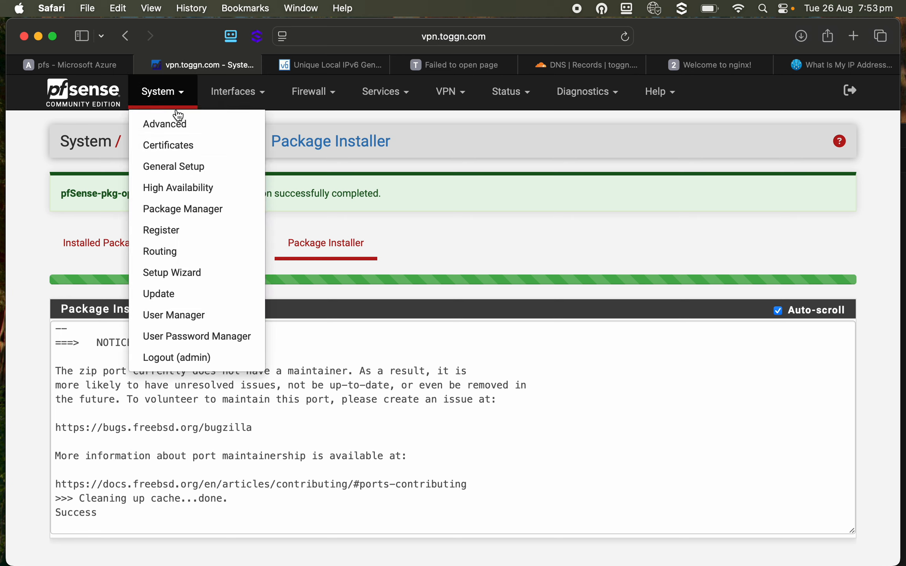
left_click(200, 317)
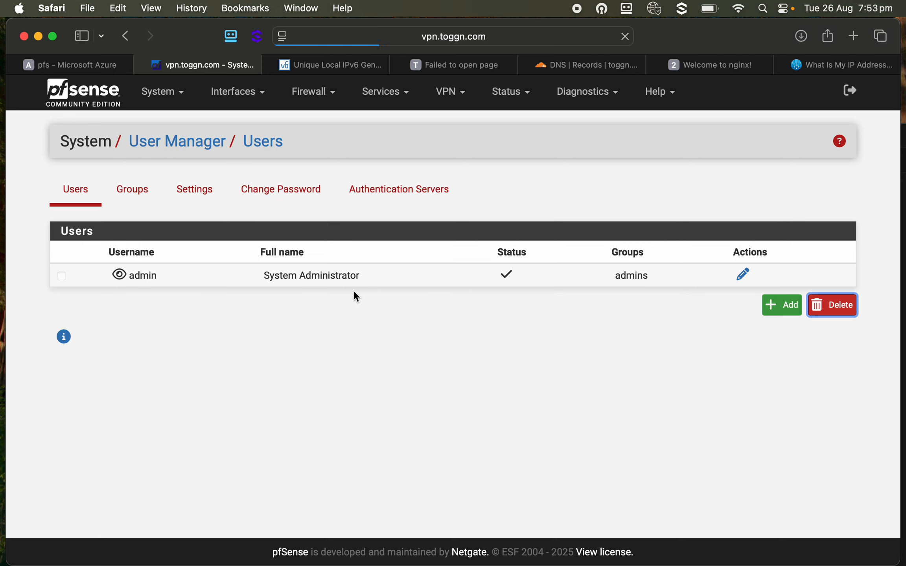
left_click(771, 308)
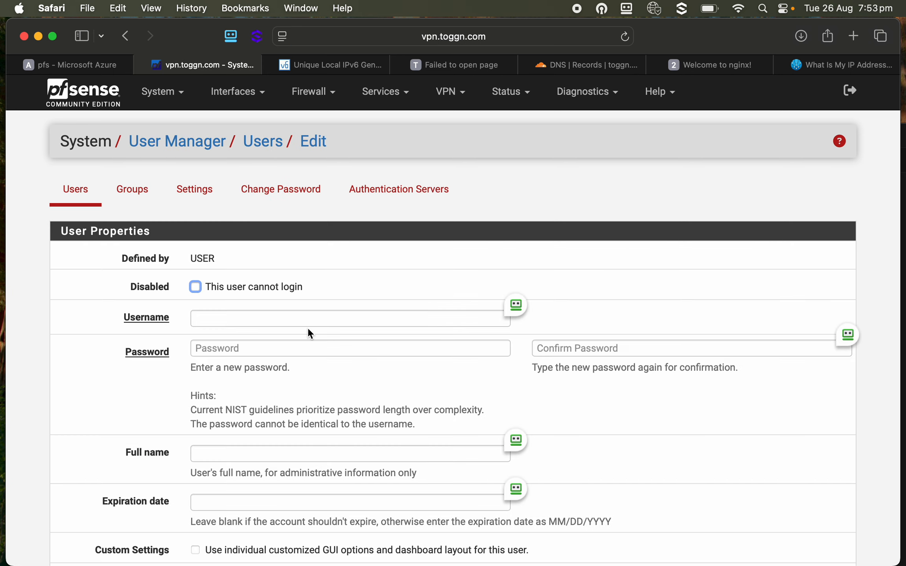
left_click(247, 318)
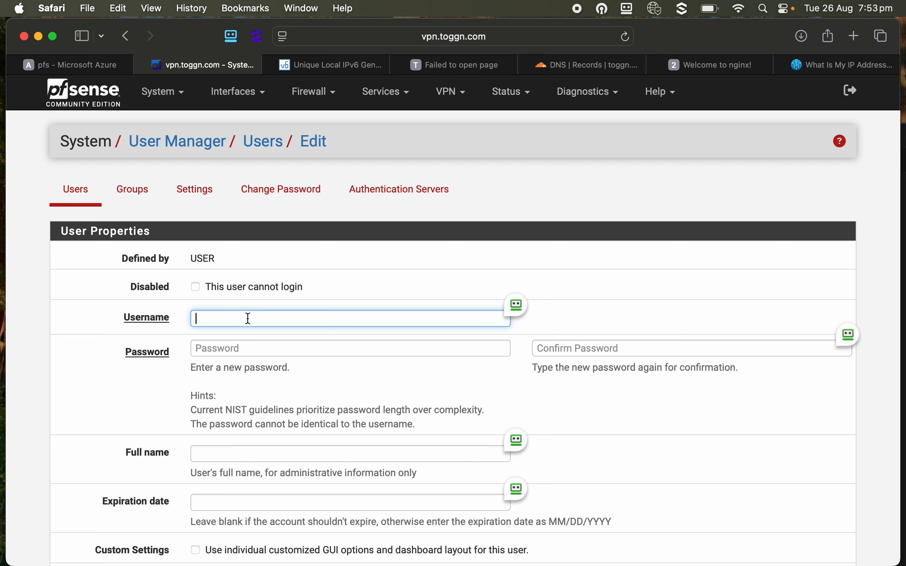
type("ja")
Enter the new user's account password and repeat it in the password confirmation.
left_click(248, 348)
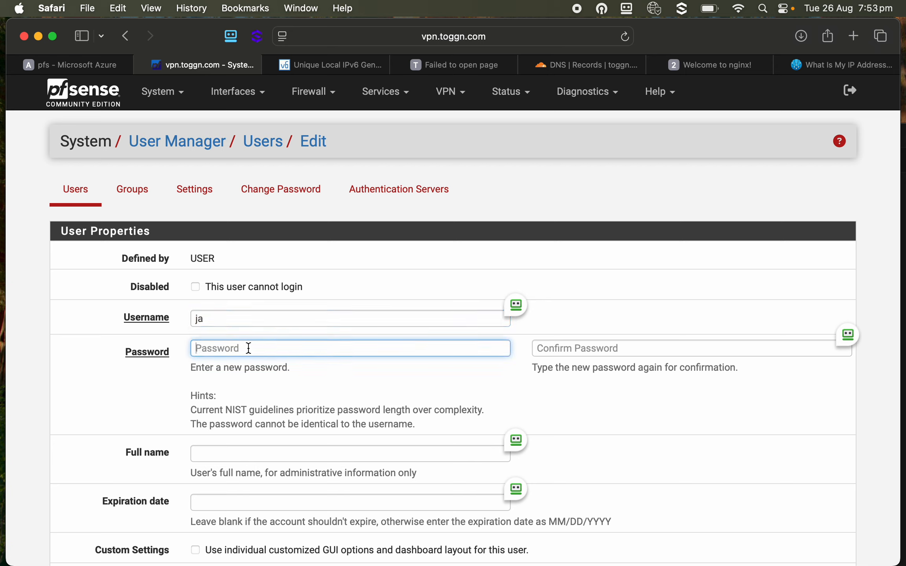
type("•")
key("BackSpace")
type("•••")
key("Tab")
type("•")
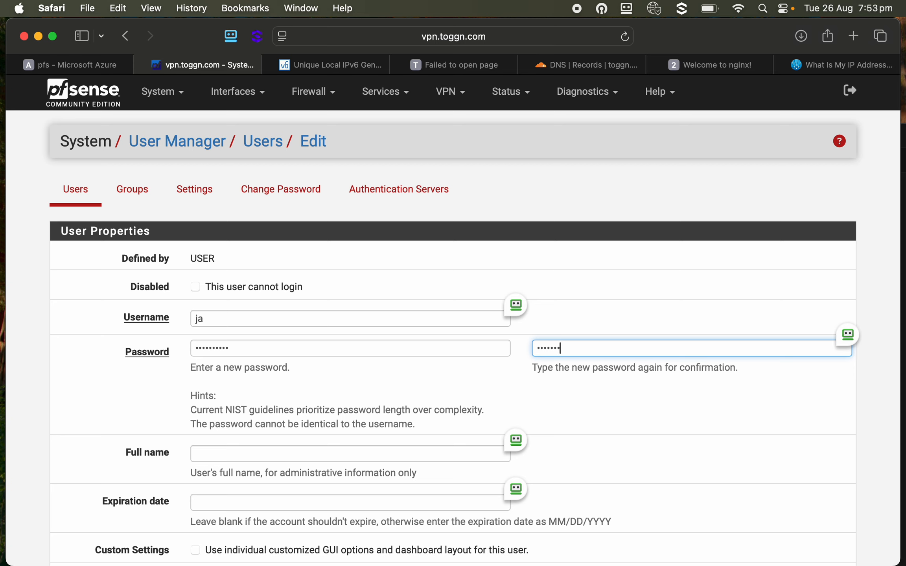
Set the new user's full name to VPN User.
scroll(209, 373, "down", 3)
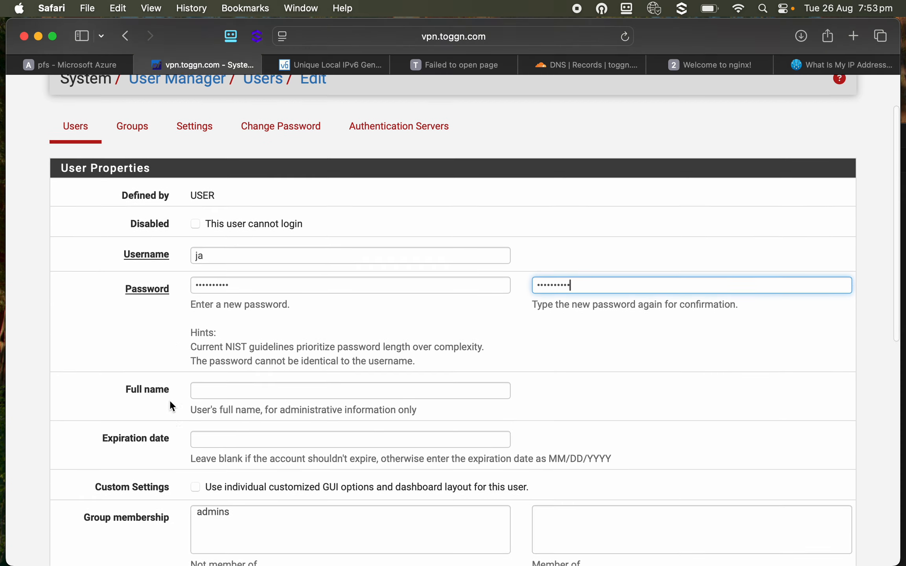
left_click(244, 373)
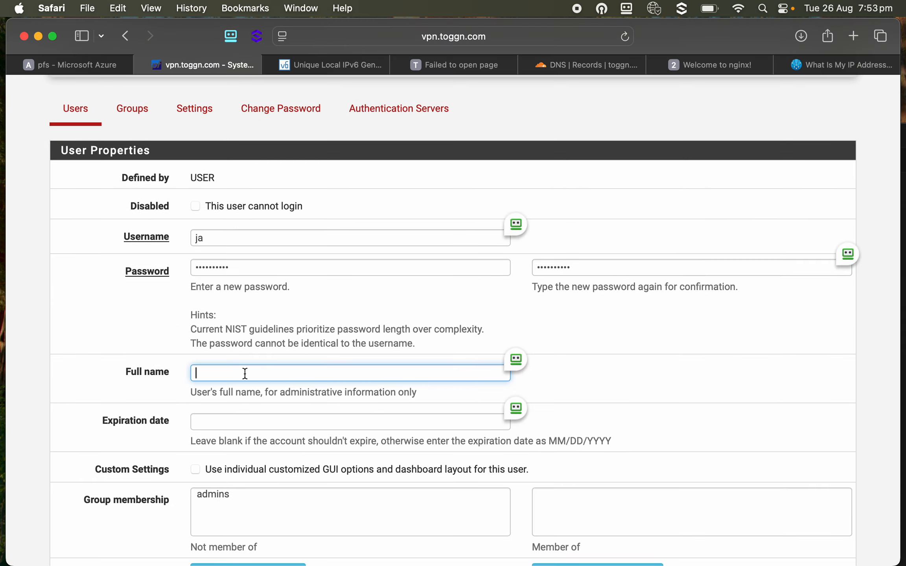
type("VPN User")
Enable creating a user certificate for the new user, with OpenVPN_CA as the certificate authority.
scroll(243, 412, "down", 7)
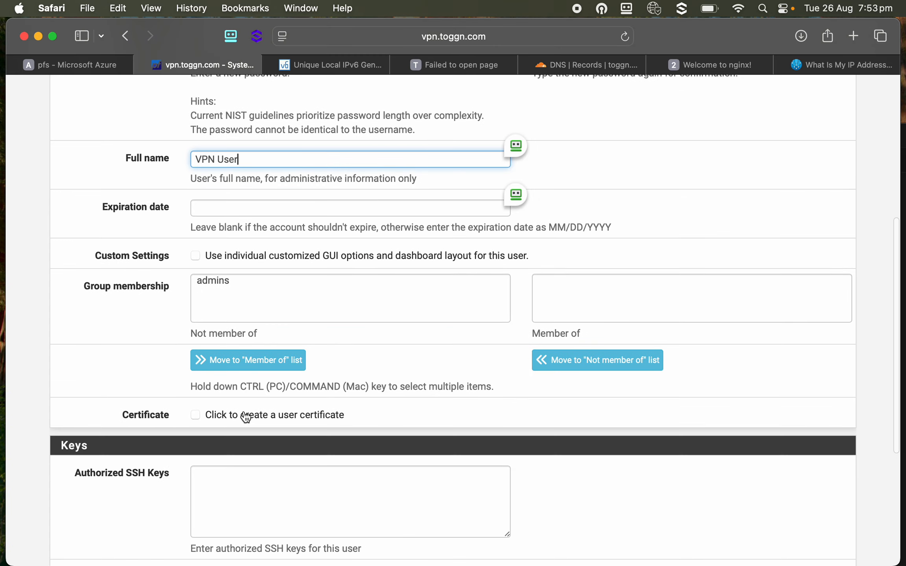
scroll(248, 417, "down", 3)
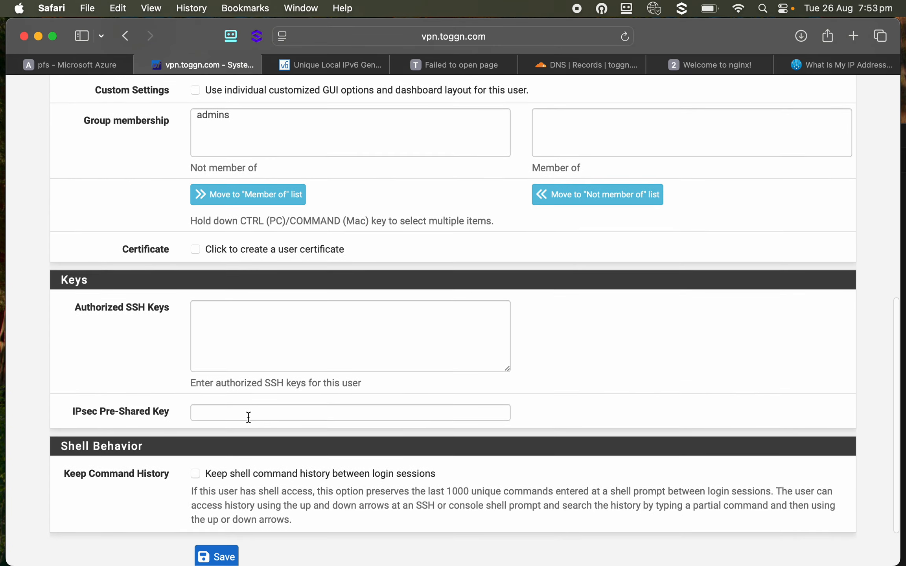
scroll(249, 418, "up", 2)
left_click(198, 315)
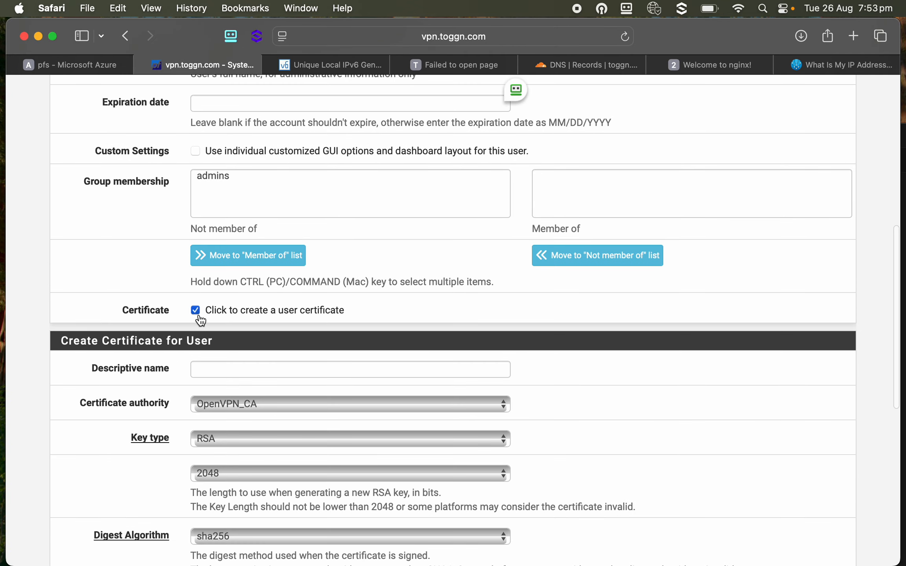
left_click(263, 399)
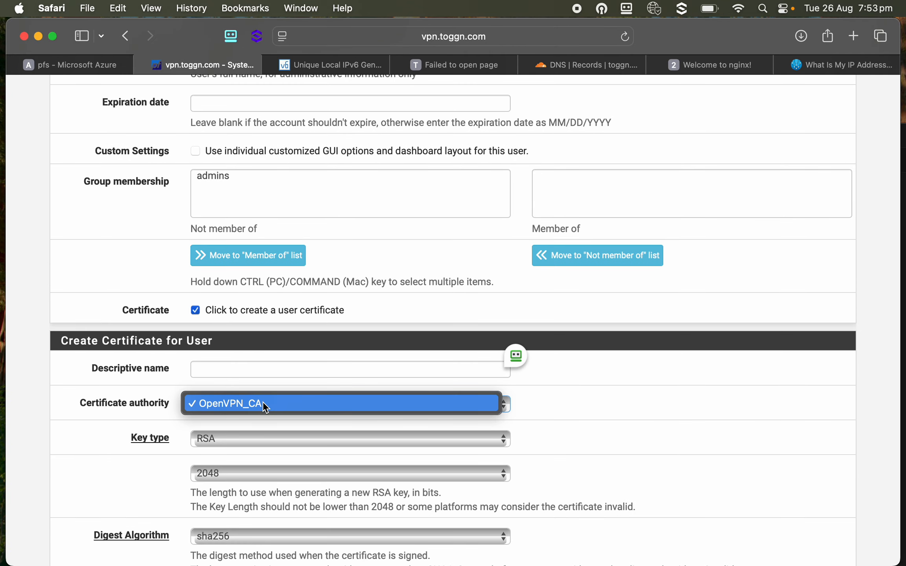
left_click(263, 401)
Copy the username ja and paste it as the descriptive name of the user certificate.
left_click(260, 367)
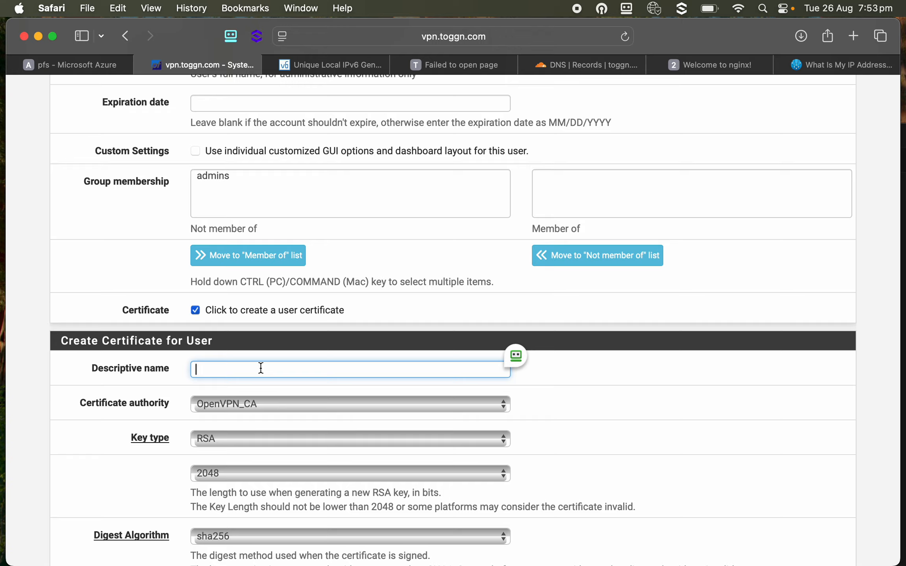
scroll(256, 377, "up", 10)
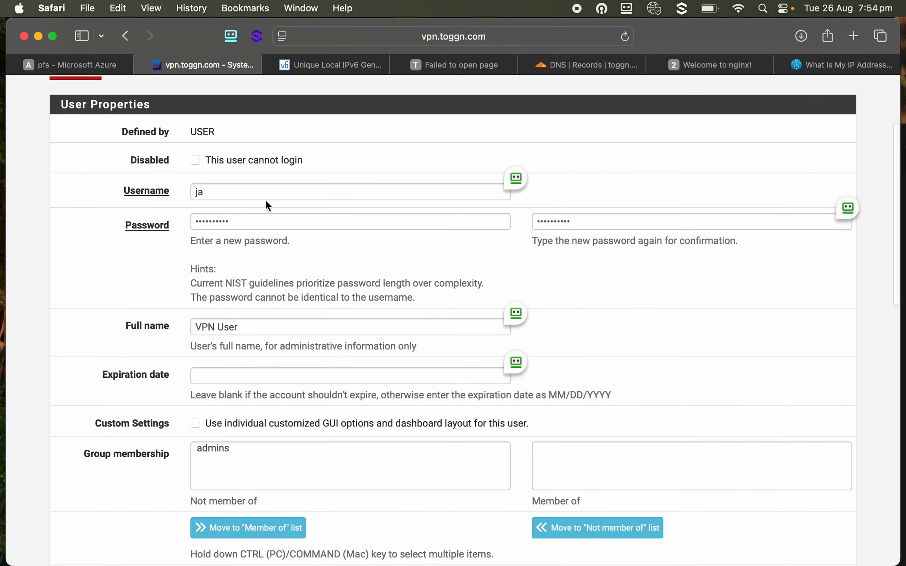
left_click(251, 194)
left_click_drag(251, 195, 142, 181)
key("super+c")
scroll(142, 181, "down", 15)
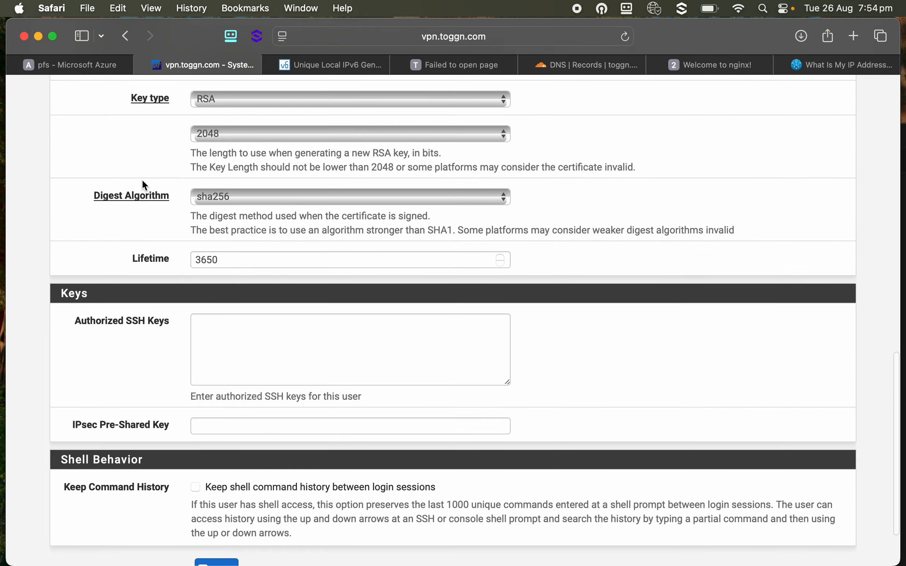
scroll(142, 180, "up", 2)
scroll(142, 181, "down", 4)
scroll(143, 181, "up", 10)
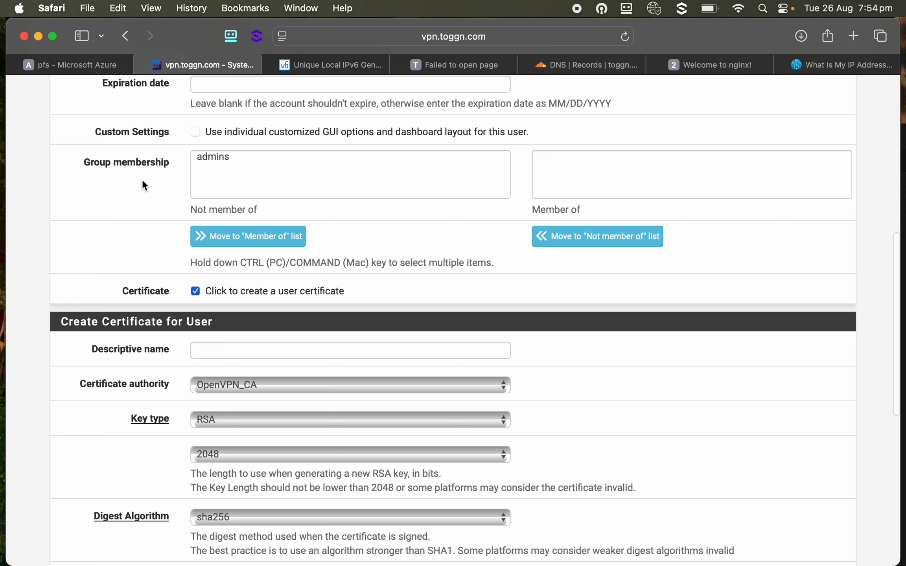
left_click(219, 346)
key("super+v")
scroll(292, 358, "down", 5)
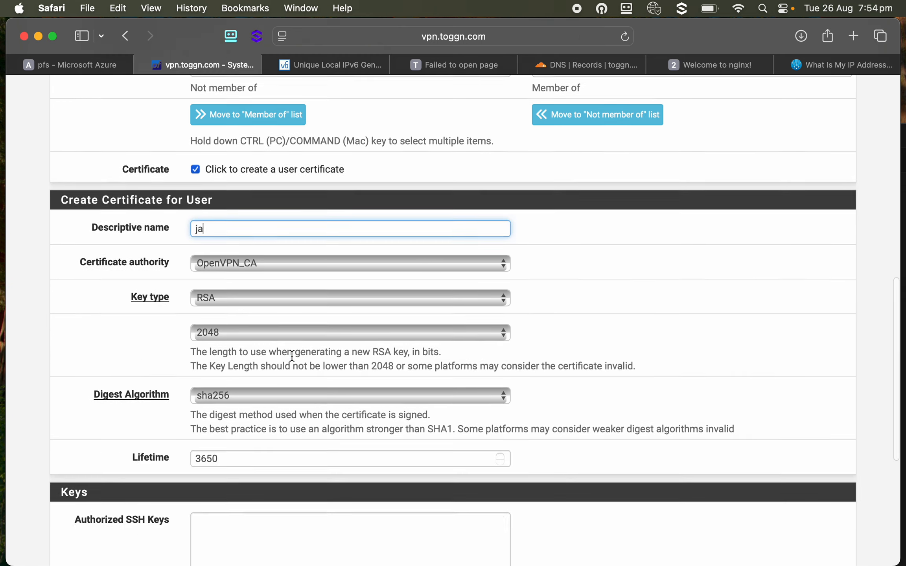
Save the new VPN user with its certificate settings and decline storing the login in the password manager.
scroll(292, 355, "down", 1)
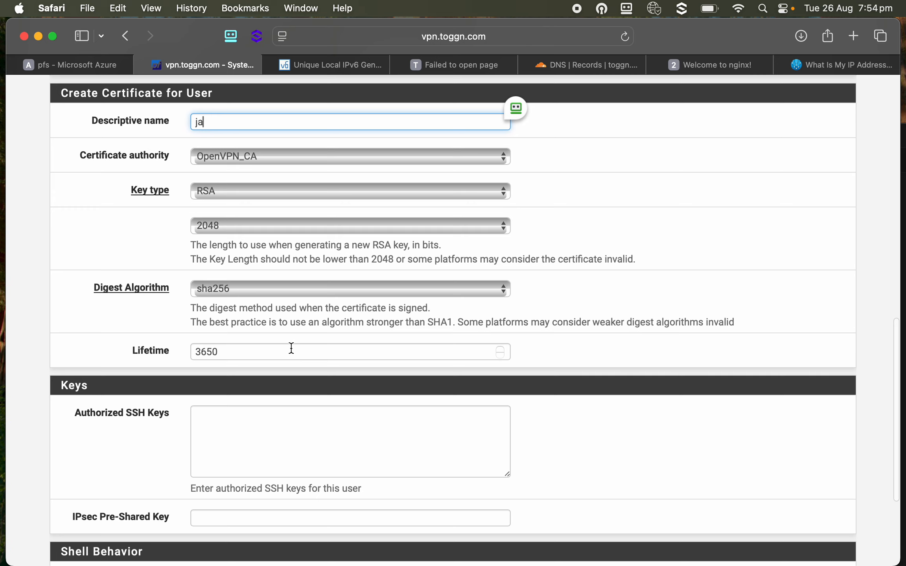
scroll(291, 348, "down", 5)
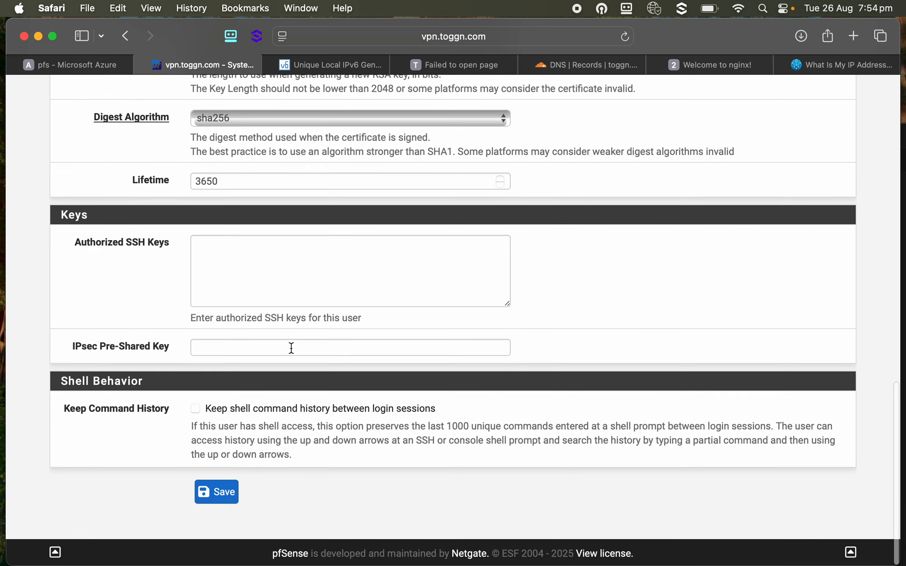
scroll(217, 486, "up", 11)
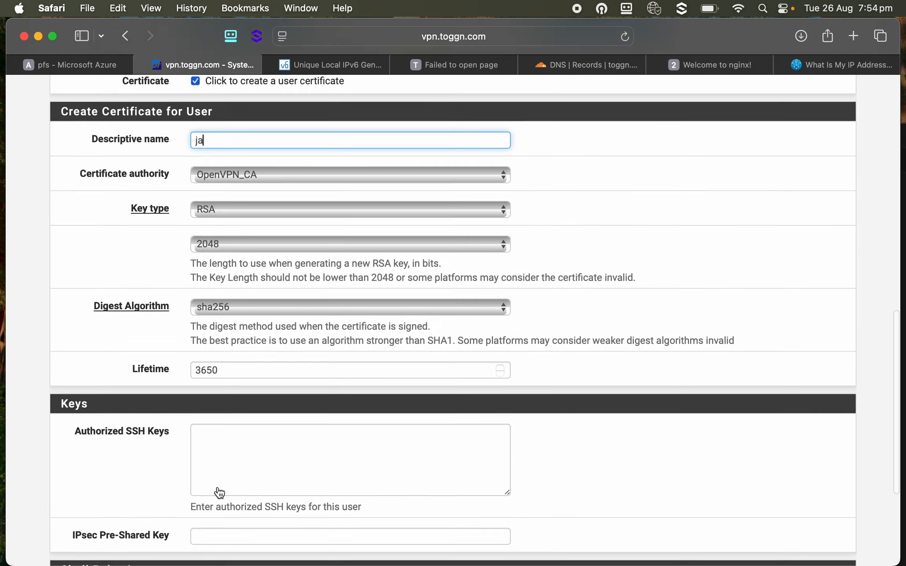
scroll(217, 486, "down", 9)
scroll(220, 495, "down", 2)
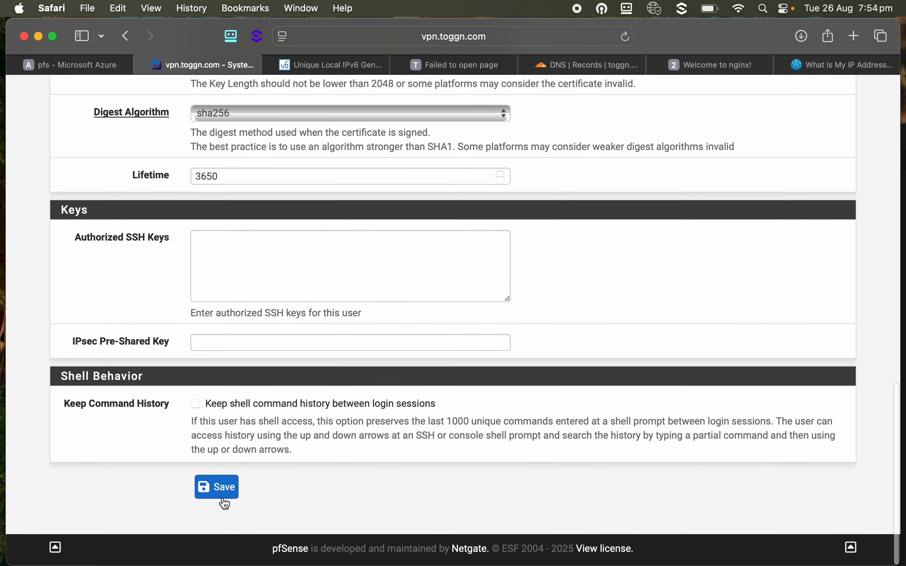
left_click(223, 495)
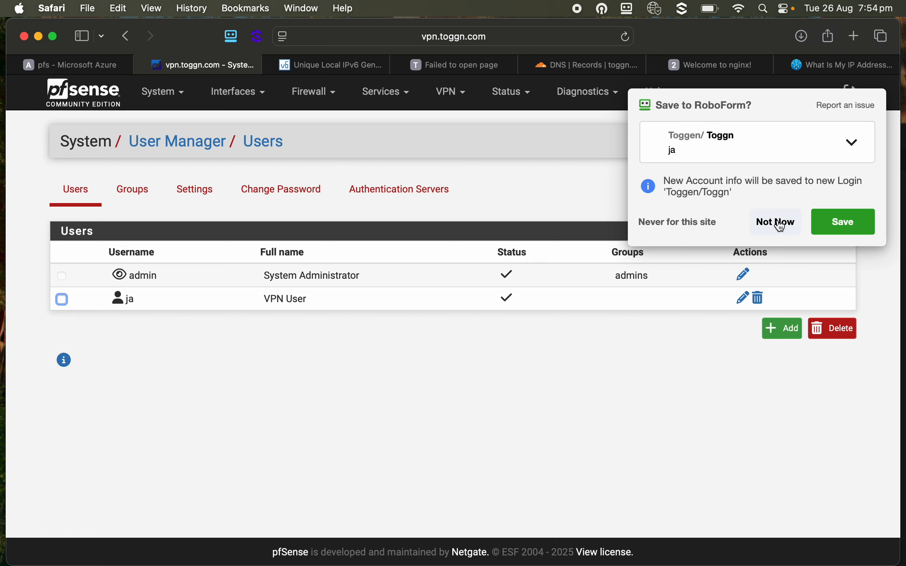
left_click(777, 224)
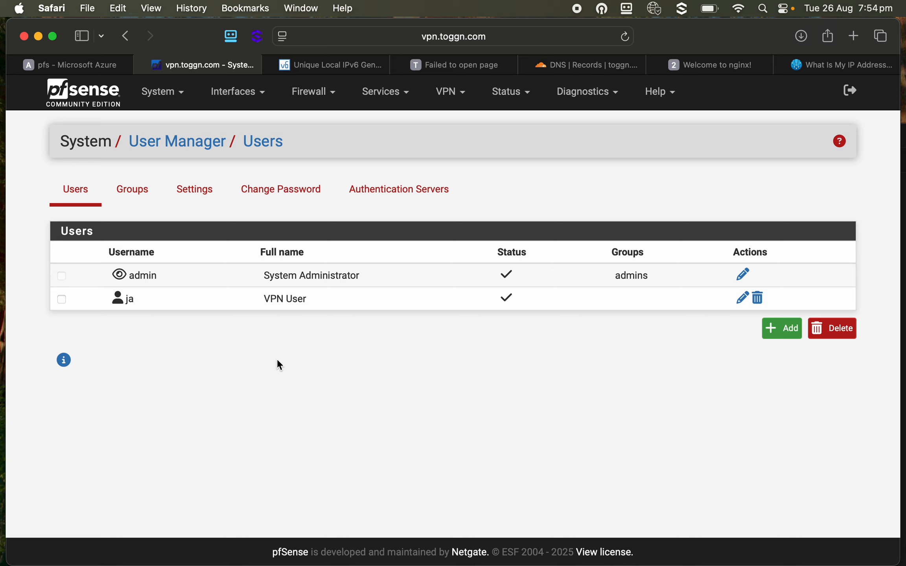
Open the OpenVPN server list and copy the server's IPv4 and IPv6 tunnel networks, 10.65.64.0/24 and fd8f:2d5a:d9cf:1000::/64.
left_click(463, 93)
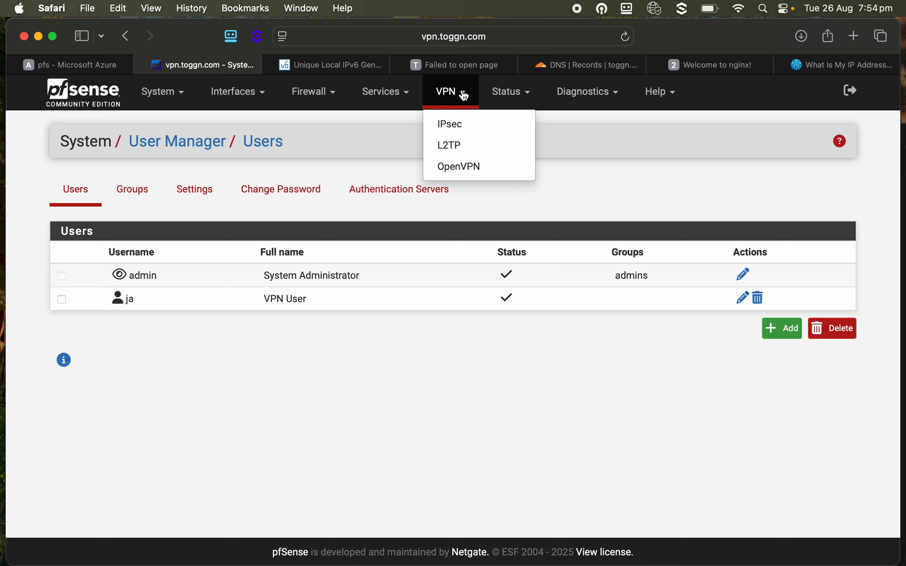
left_click(465, 165)
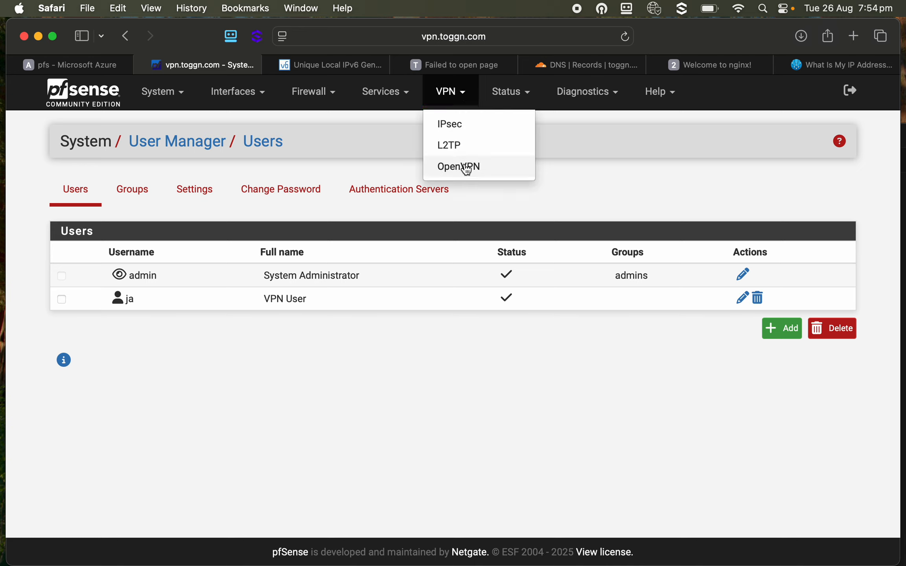
left_click(327, 93)
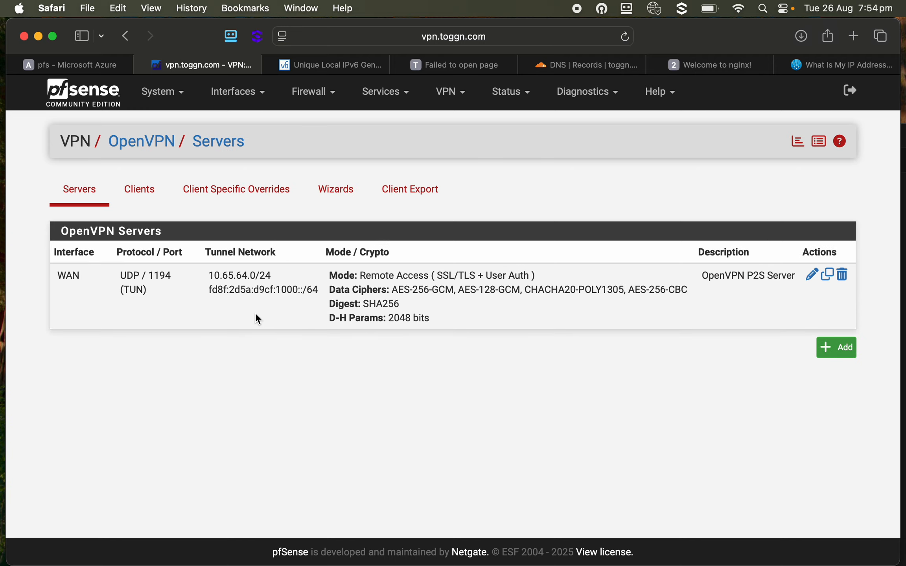
left_click_drag(211, 290, 317, 294)
key("super+c")
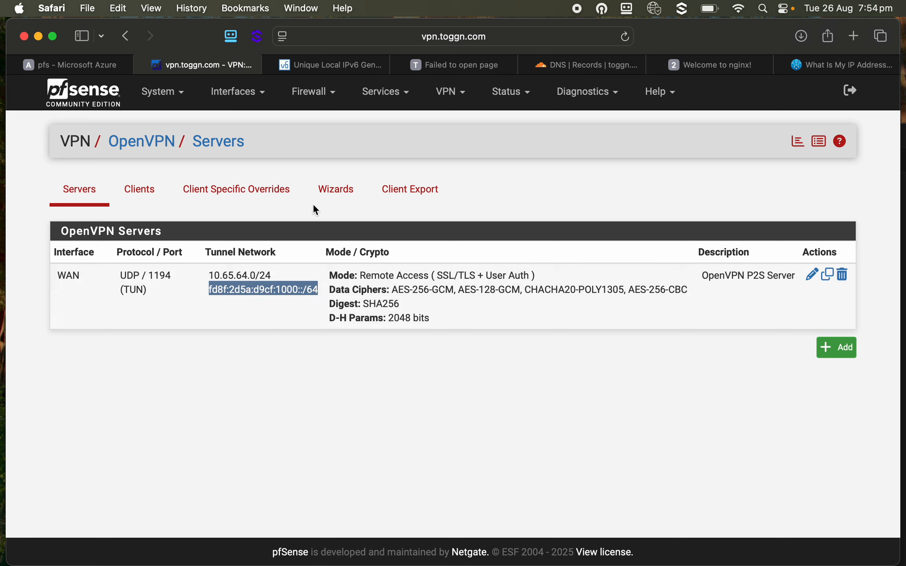
left_click(230, 268)
left_click_drag(207, 274, 318, 292)
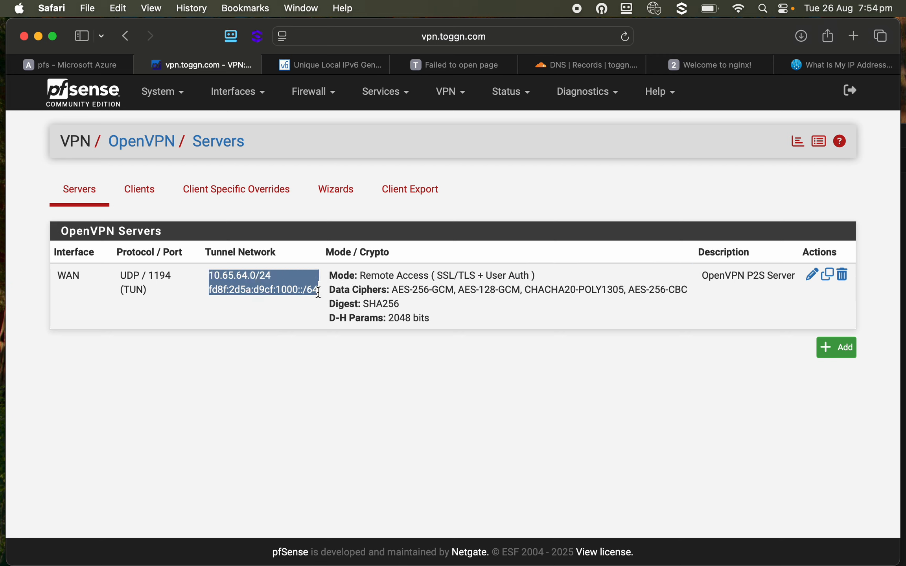
Add a pass rule to the OpenVPN firewall rules with address family IPv4+IPv6 and protocol Any.
left_click(314, 101)
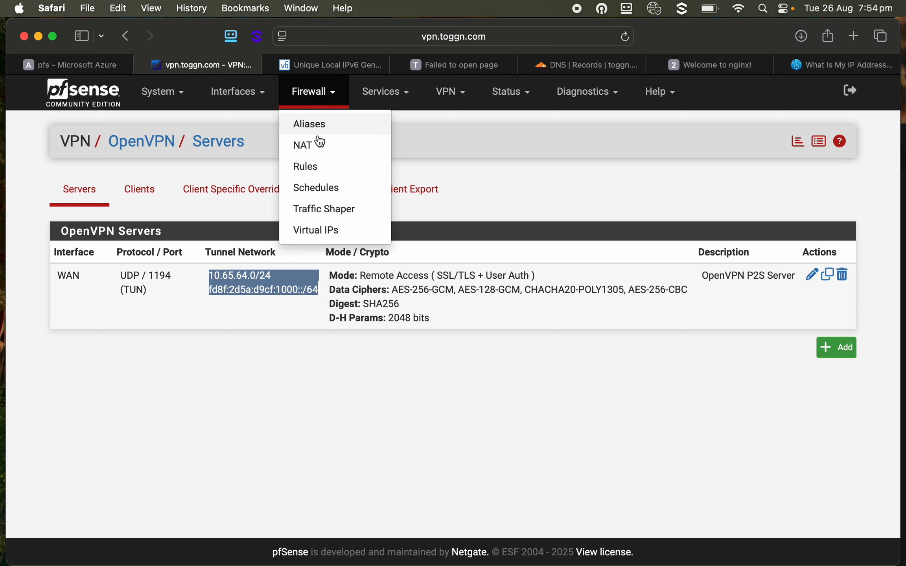
left_click(325, 167)
left_click(260, 193)
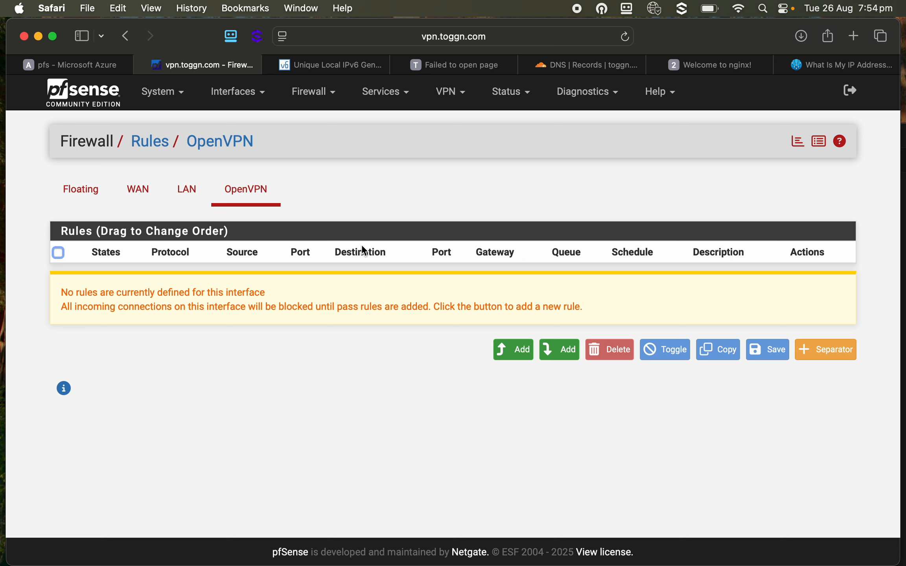
left_click(519, 352)
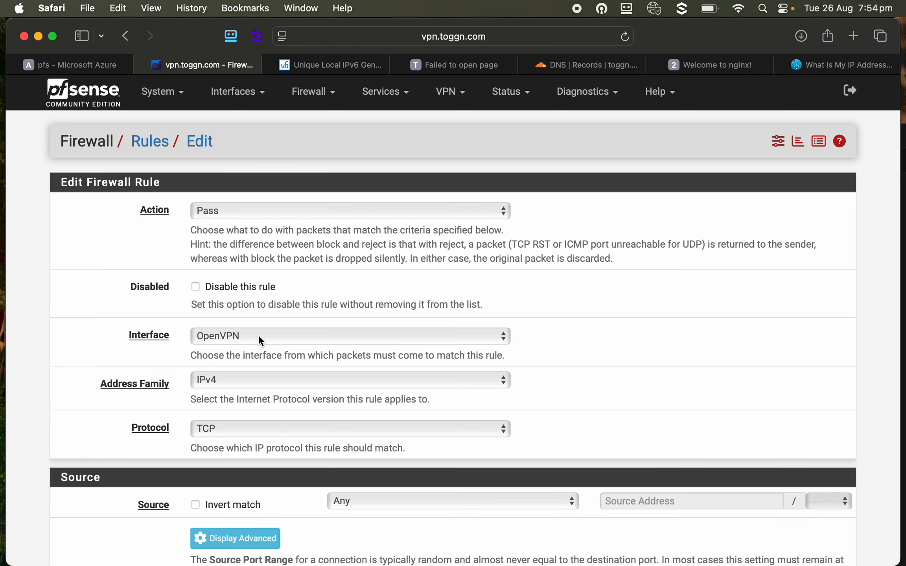
left_click(247, 385)
left_click(248, 411)
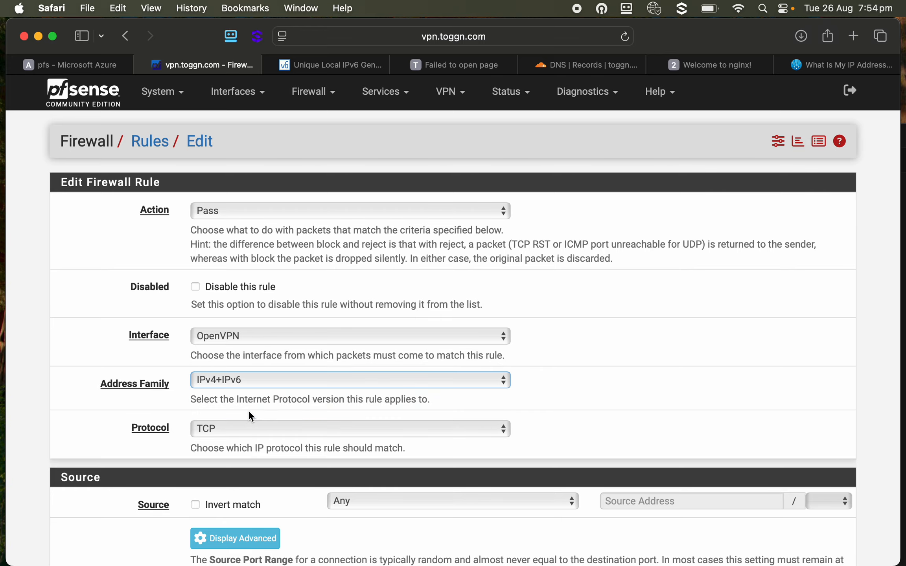
scroll(249, 410, "down", 3)
left_click(267, 333)
left_click(263, 323)
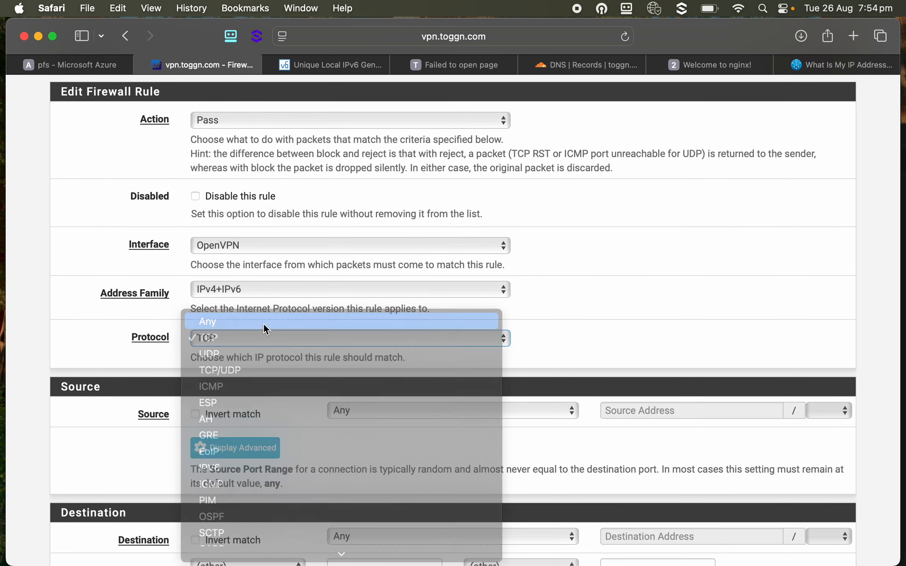
Describe the OpenVPN rule as AllowAllOpenVPN, save it and apply the firewall changes.
scroll(263, 323, "down", 3)
scroll(263, 323, "down", 3)
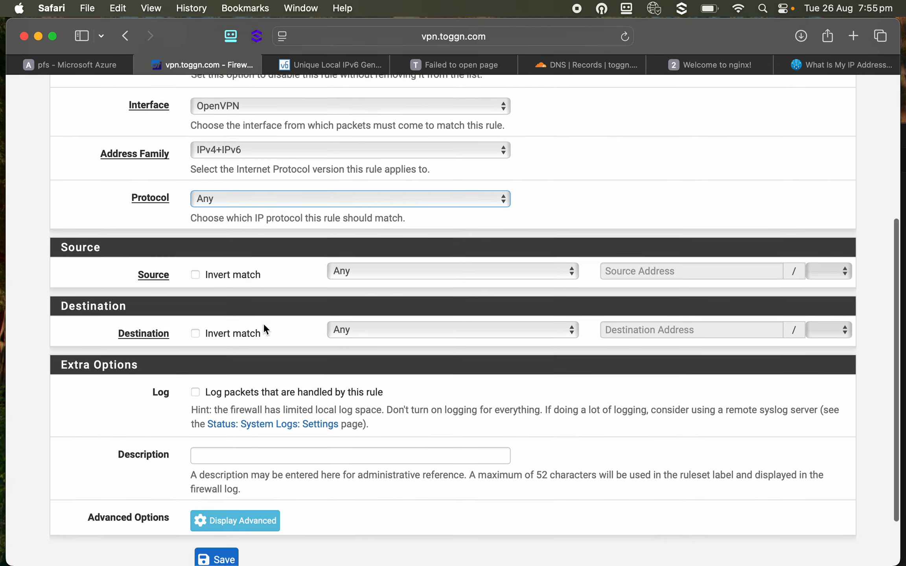
left_click(257, 387)
type("AllowAllOpv")
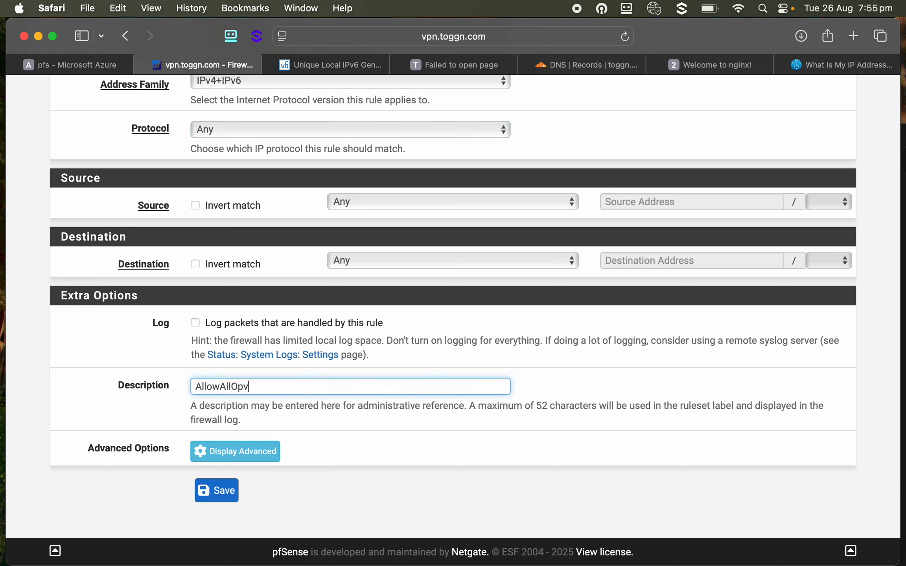
type("n")
key("BackSpace")
key("BackSpace")
type("enVPN")
left_click(224, 489)
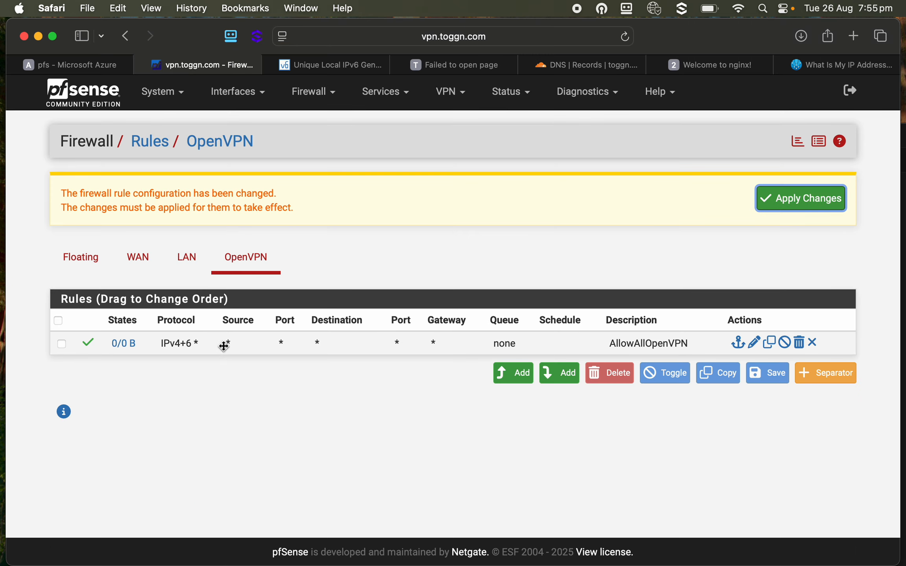
left_click(768, 199)
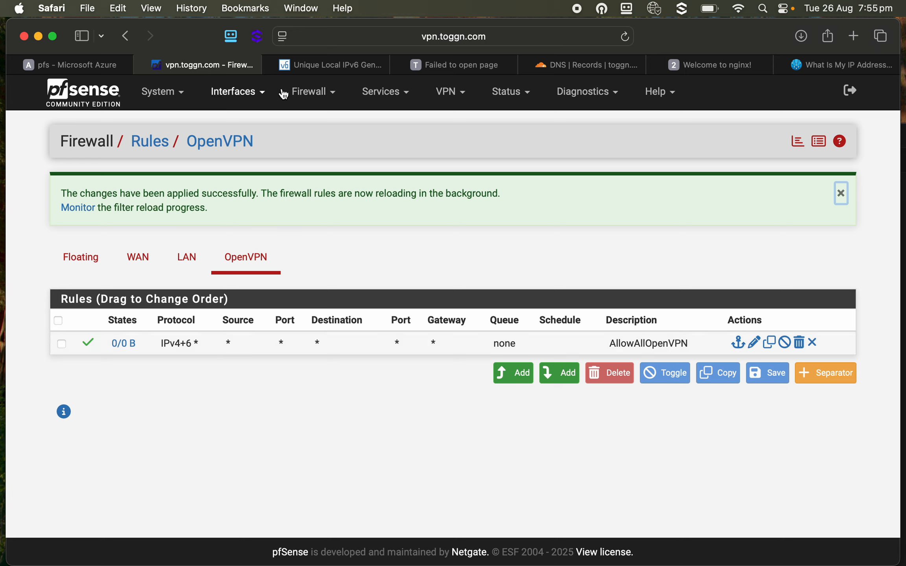
Start a duplicate of the outbound NAT mapping for source fd6d:9e9a:c749:1::/64.
left_click(315, 90)
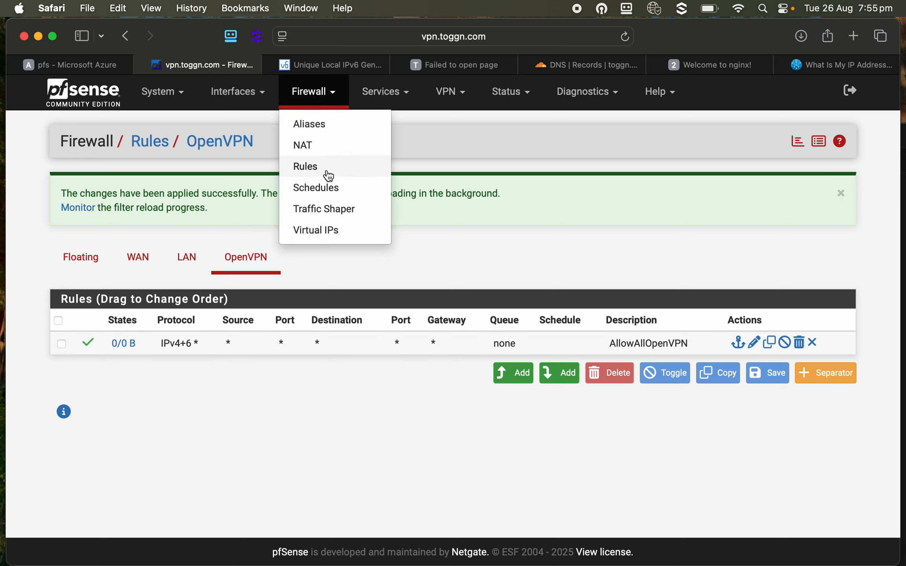
left_click(319, 146)
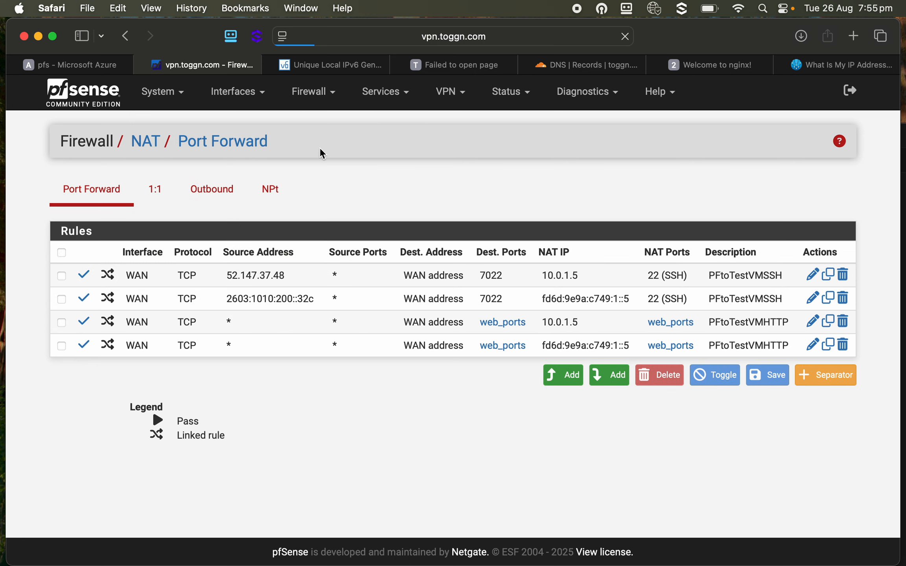
left_click(227, 192)
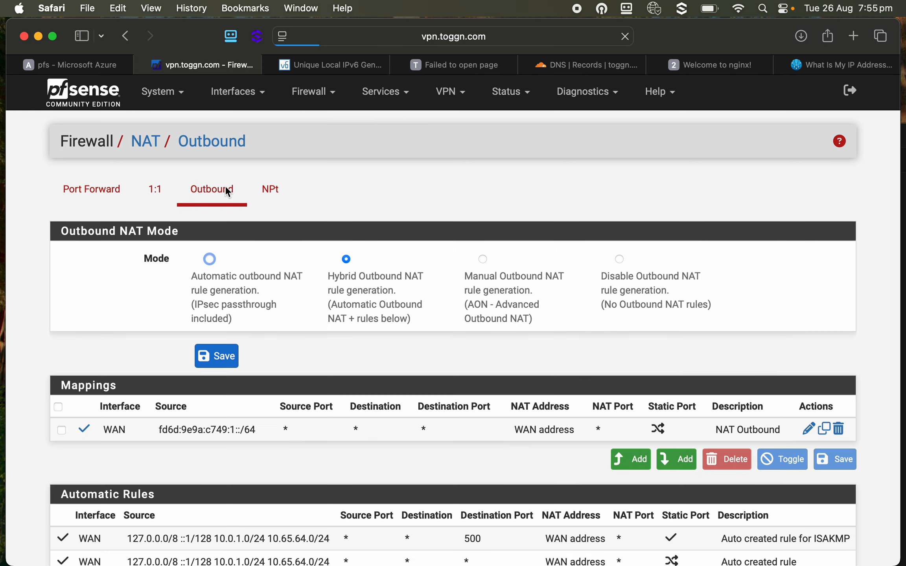
scroll(256, 352, "down", 3)
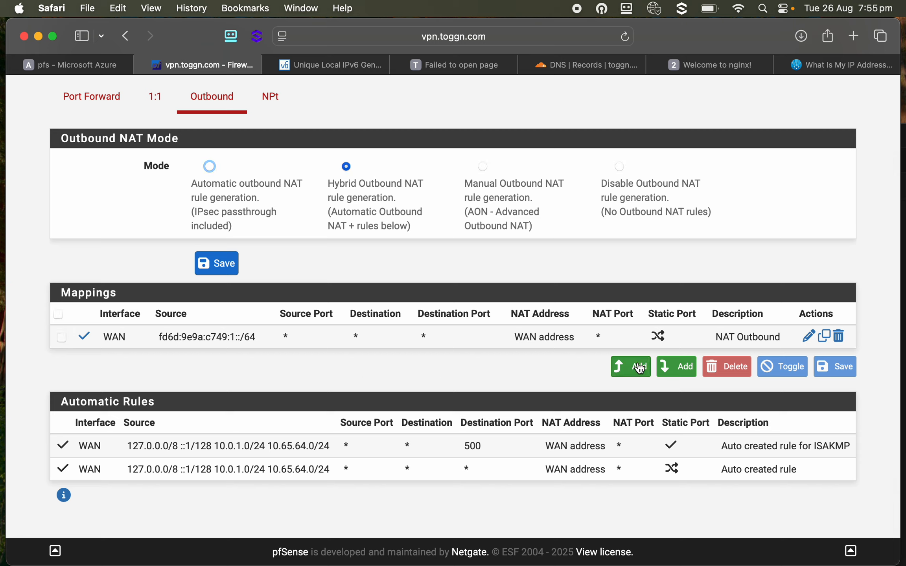
left_click(827, 337)
scroll(427, 349, "down", 10)
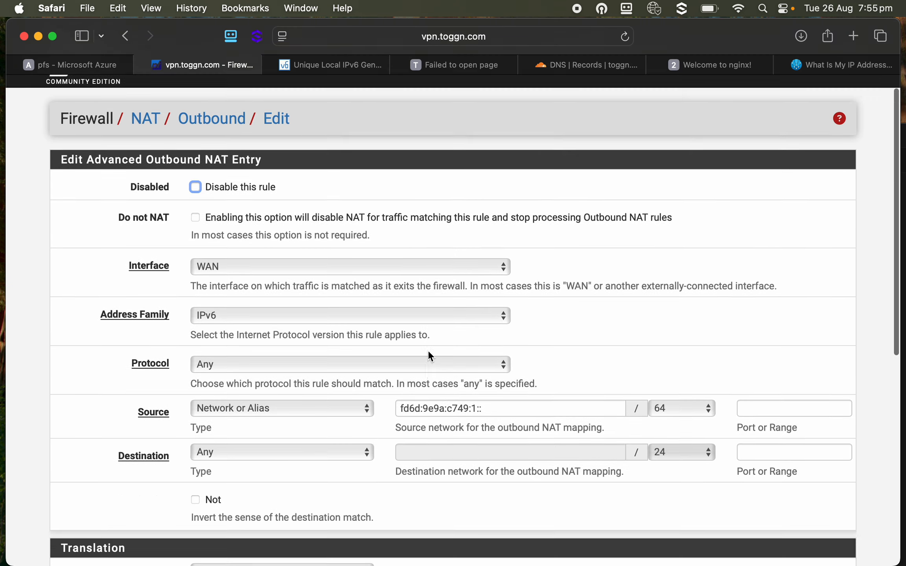
Switch to Visual Studio Code and paste the copied tunnel networks below the existing lines of the Untitled-1 notes.
key("super+Tab")
key("super+Tab")
key("super+Tab")
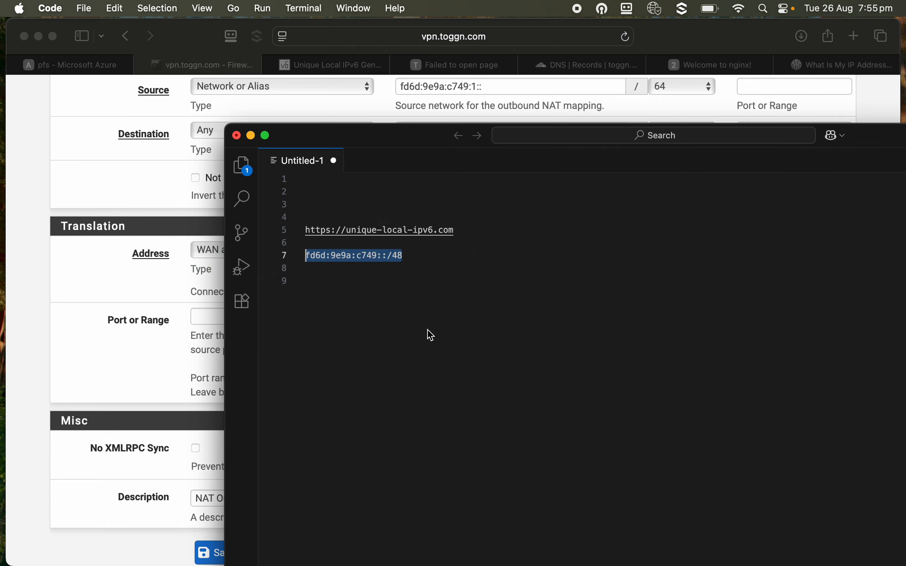
left_click(426, 311)
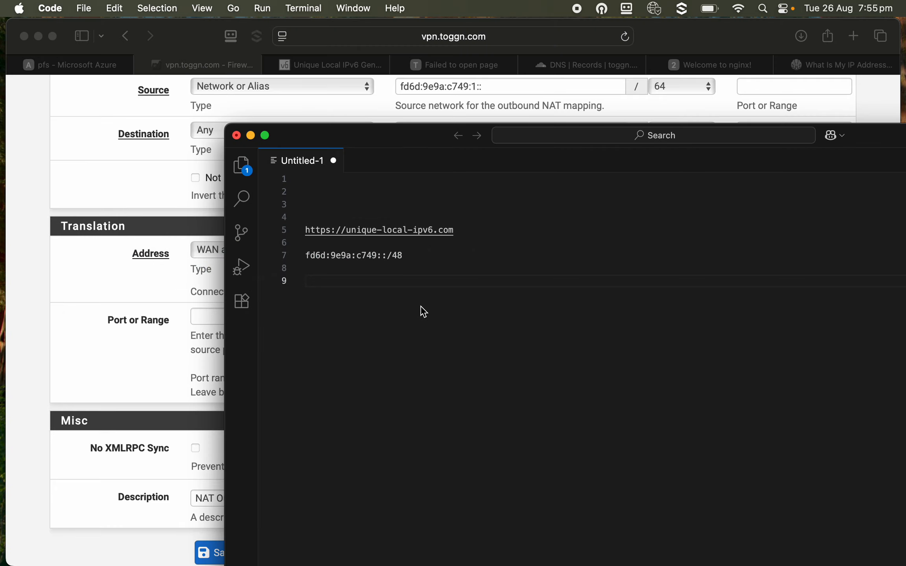
key("super+v")
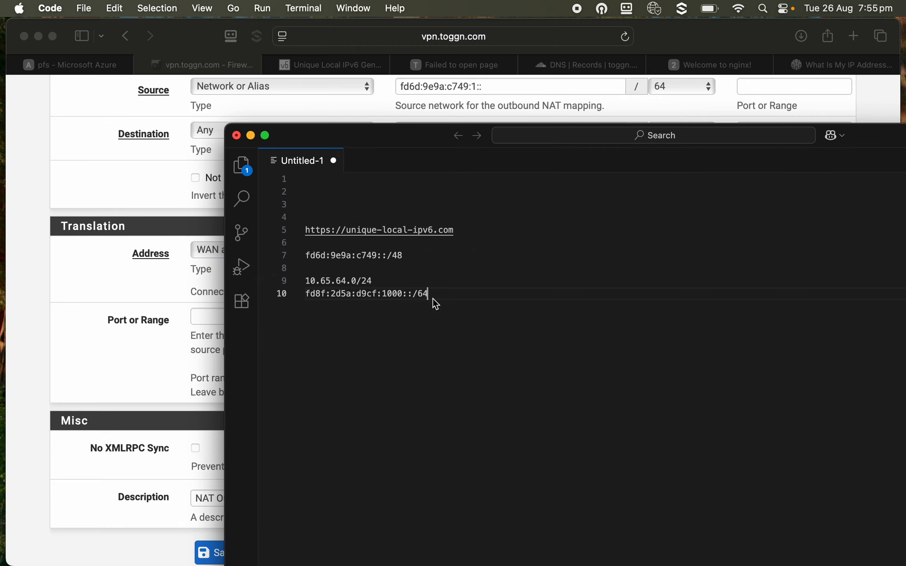
Copy the IPv6 tunnel prefix fd8f:2d5a:d9cf:1000:: from the notes, without its /64 suffix.
left_click_drag(434, 303, 294, 302)
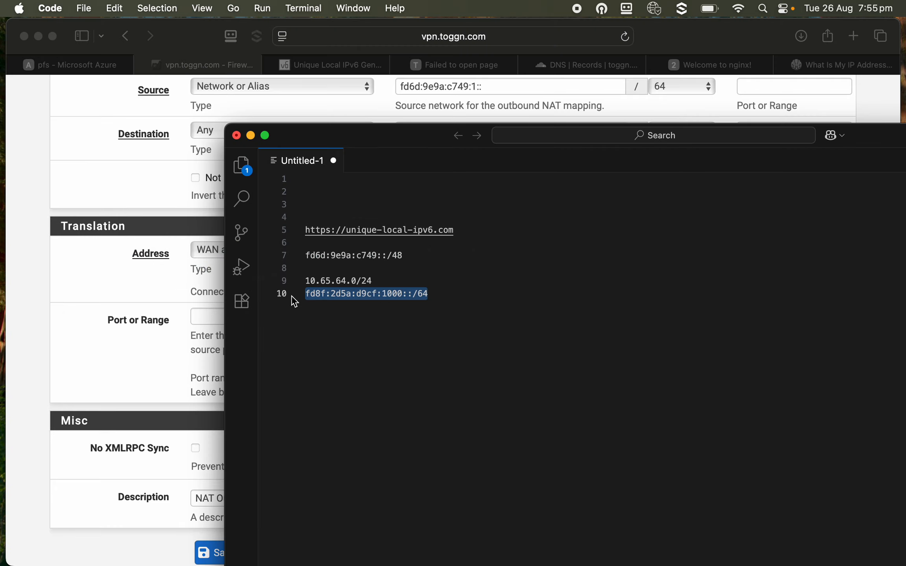
key("Right")
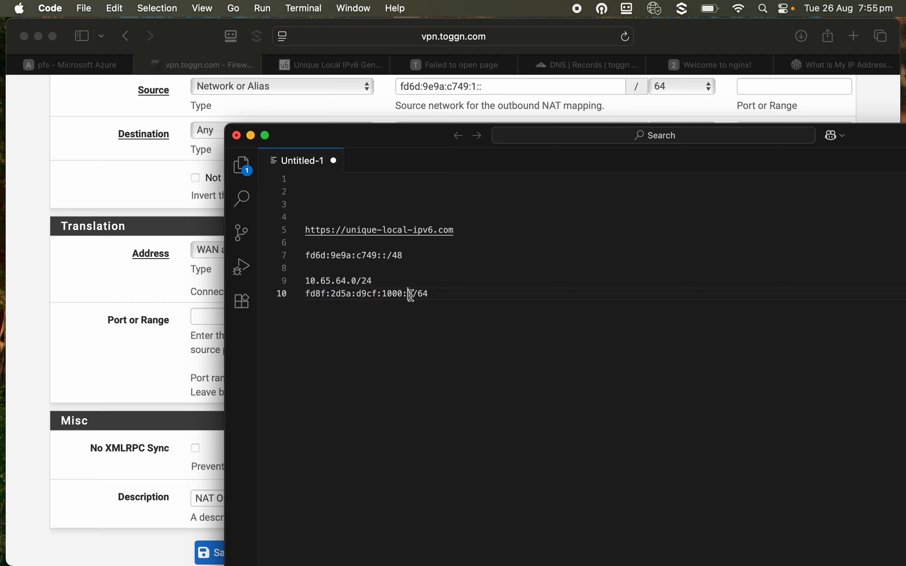
left_click_drag(410, 294, 344, 294)
left_click(409, 294)
left_click_drag(413, 294, 282, 299)
Back in Safari, replace the duplicated outbound NAT mapping's source network with fd8f:2d5a:d9cf:1000:: and save the mapping.
left_click(140, 353)
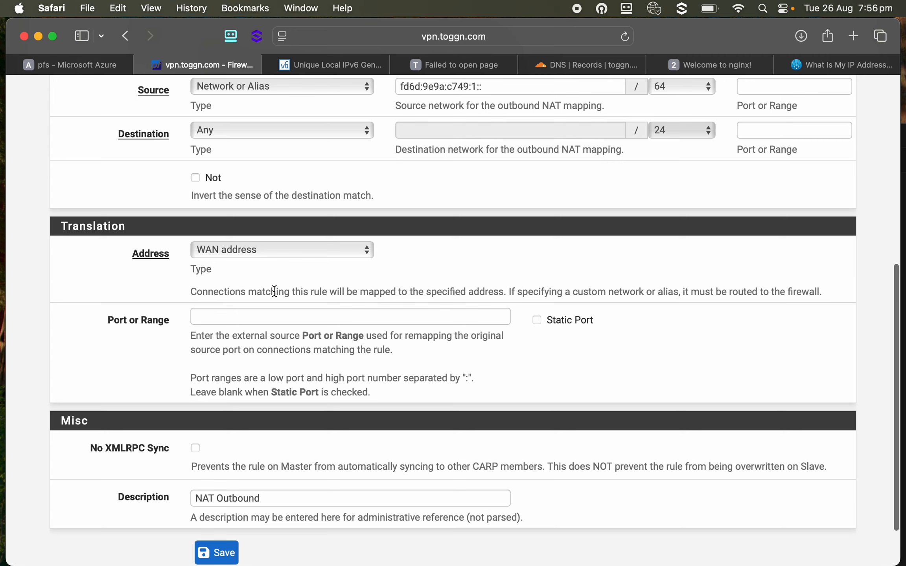
scroll(274, 292, "up", 7)
left_click_drag(526, 360, 340, 365)
key("super+v")
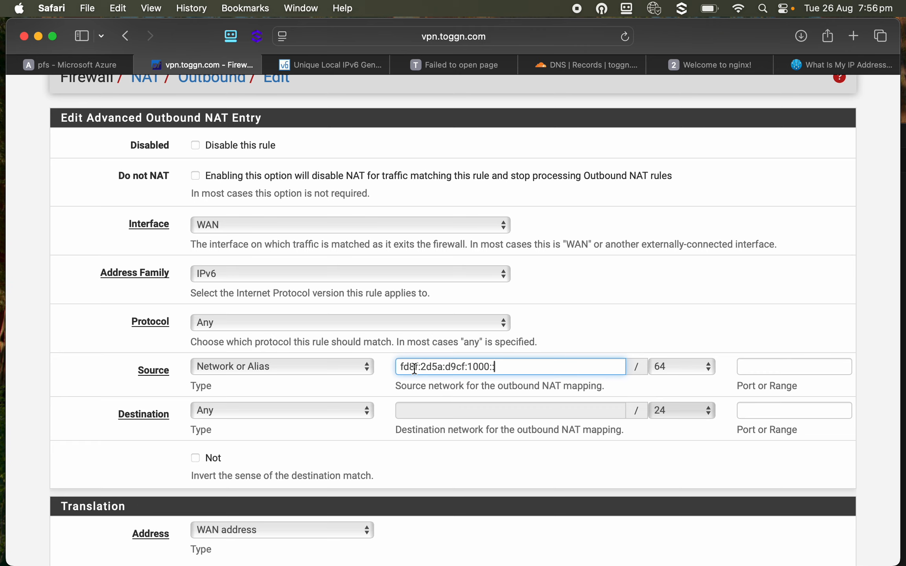
scroll(429, 370, "down", 1)
scroll(446, 377, "down", 7)
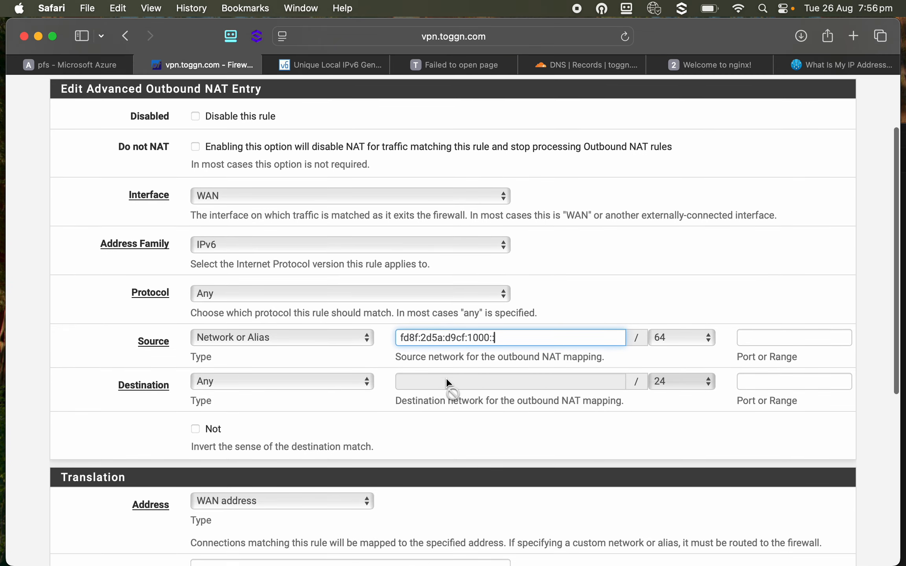
scroll(448, 384, "down", 2)
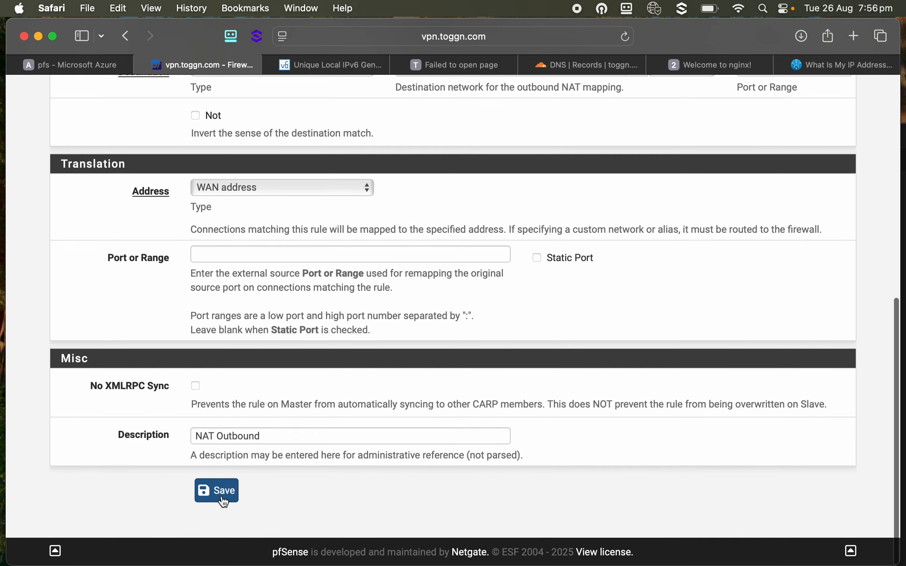
left_click(223, 497)
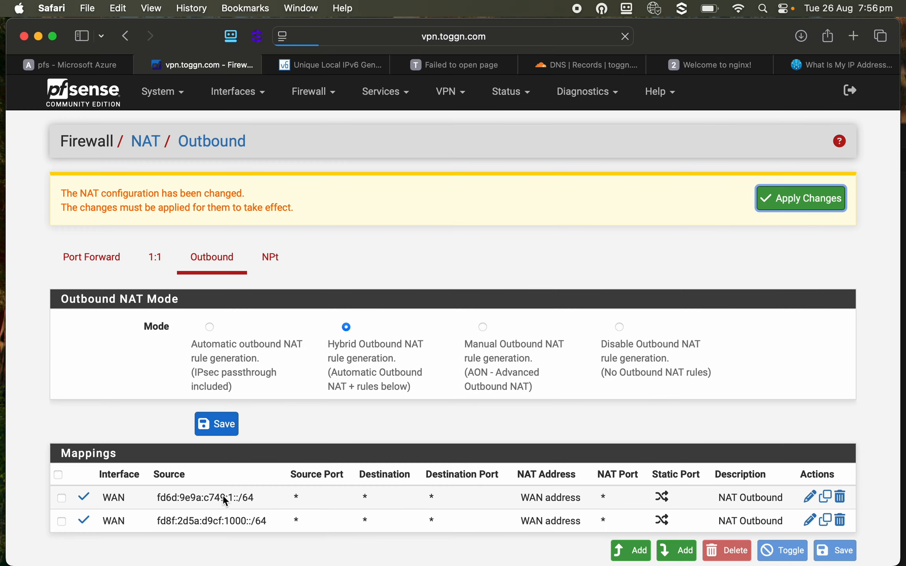
Apply the pending outbound NAT changes.
left_click(801, 198)
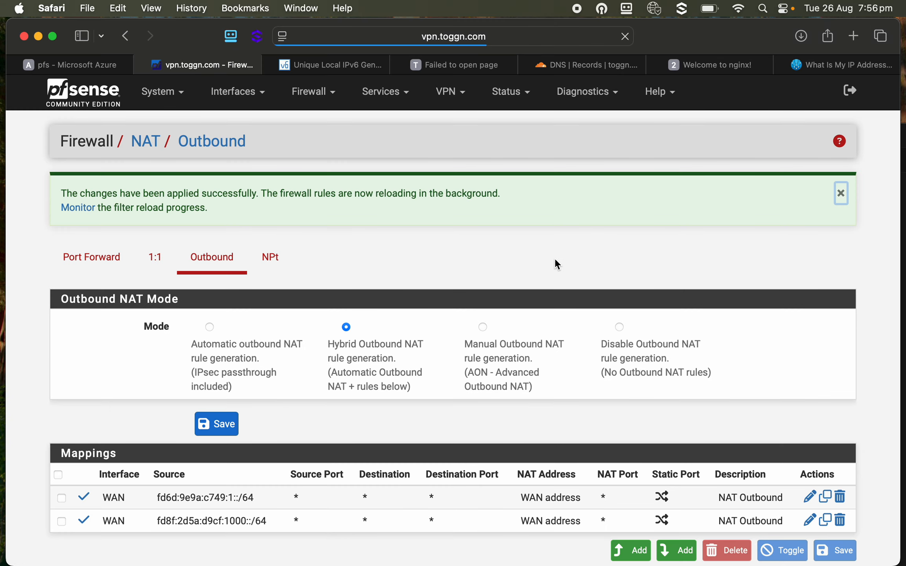
scroll(554, 257, "down", 5)
scroll(553, 262, "up", 5)
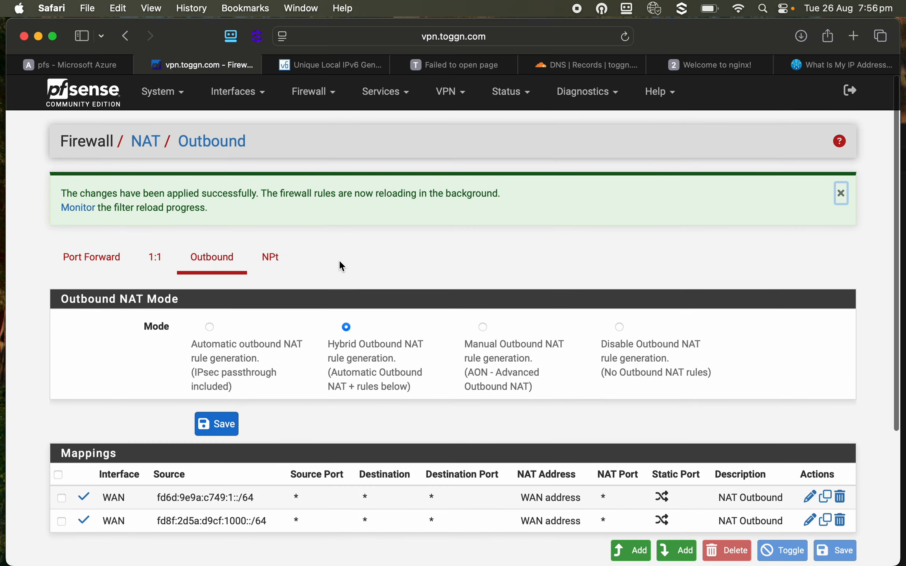
Copy the pfs VM's public IPv6 address 2603:1010:200:b::136 from Azure and paste it below the tunnel networks in the Visual Studio Code notes.
left_click(71, 65)
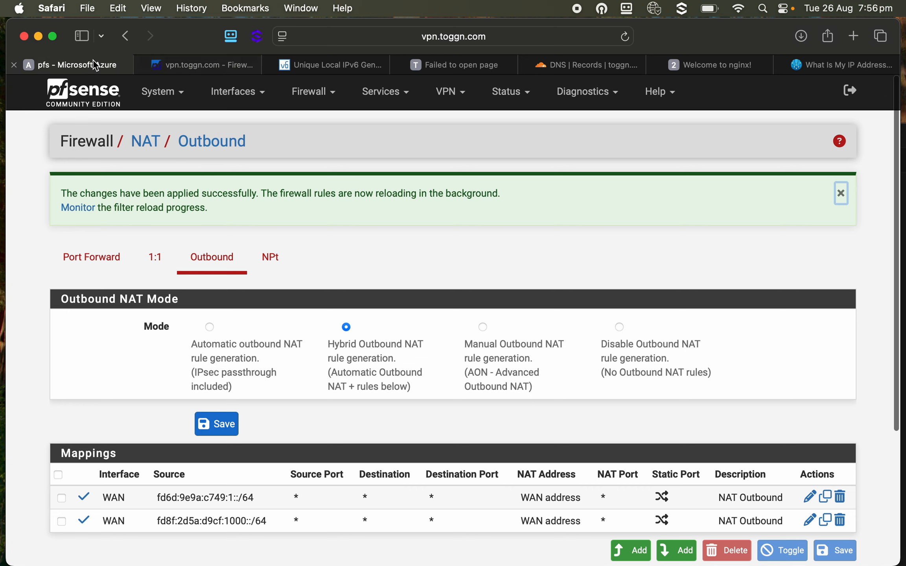
left_click(305, 416)
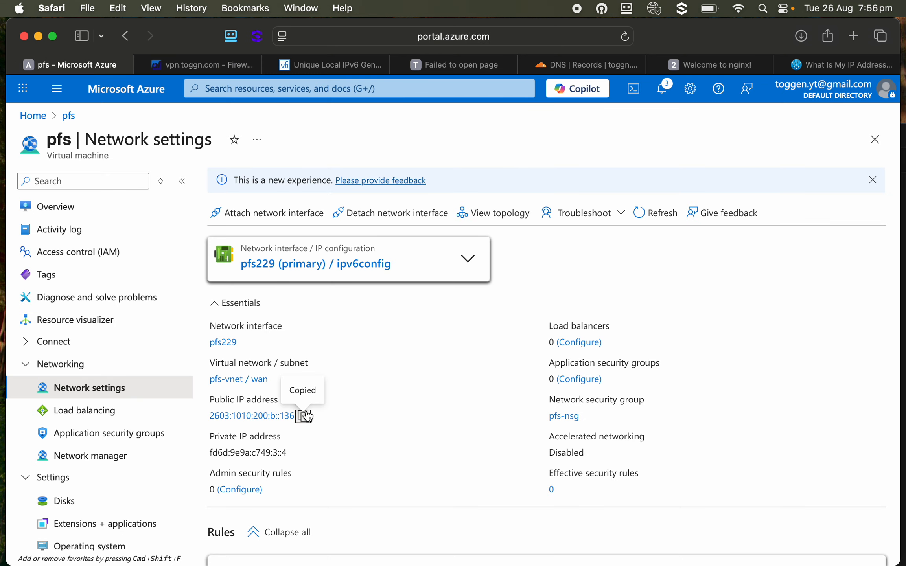
key("super+Tab")
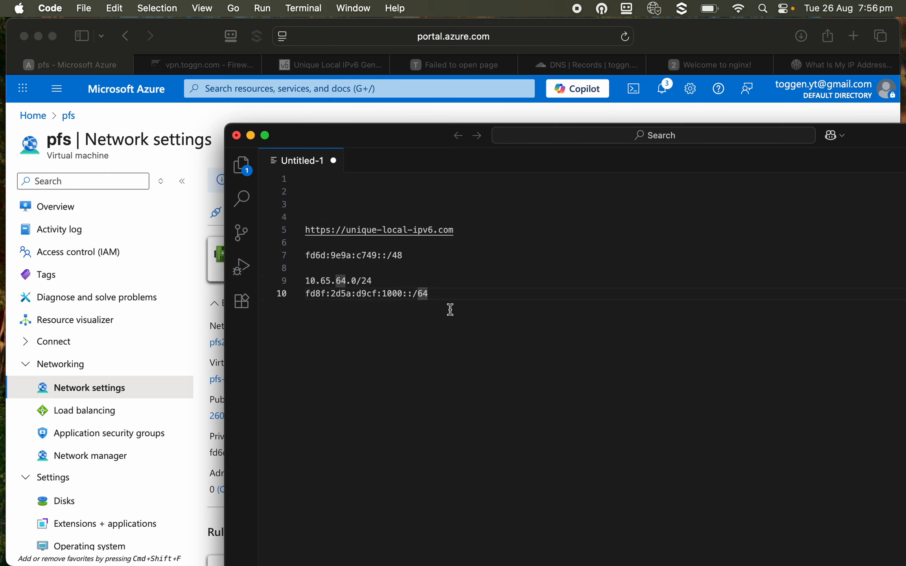
key("Return")
key("Return")
key("Return")
key("super+v")
key("Return")
key("Return")
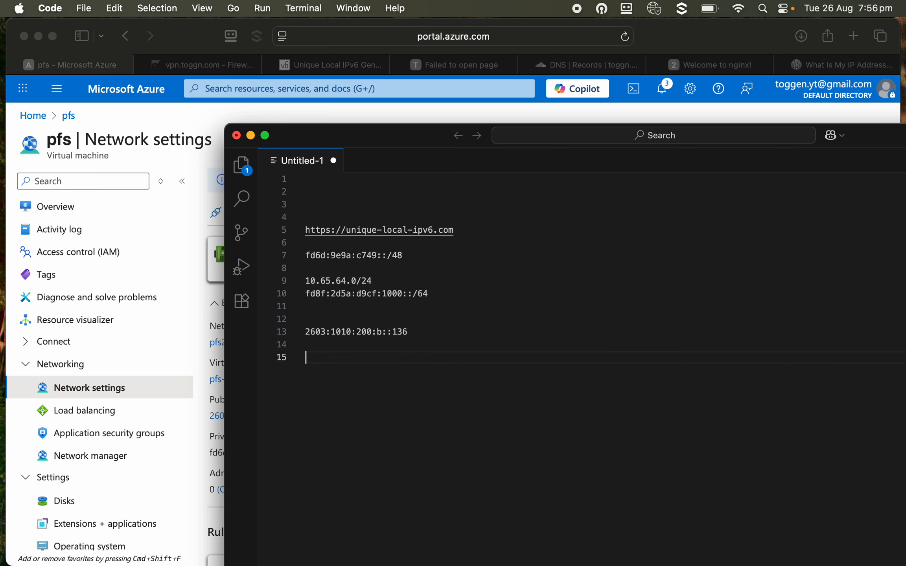
Switch the Azure network settings to ipconfig1, copy public IP 4.198.143.207 and paste it below the IPv6 address in the Visual Studio Code notes.
left_click(143, 393)
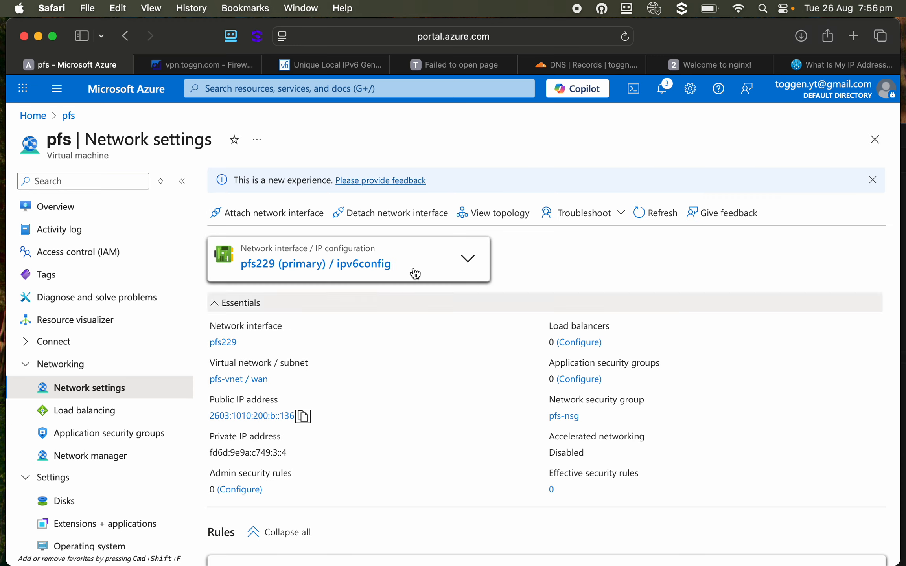
left_click(467, 257)
left_click(318, 300)
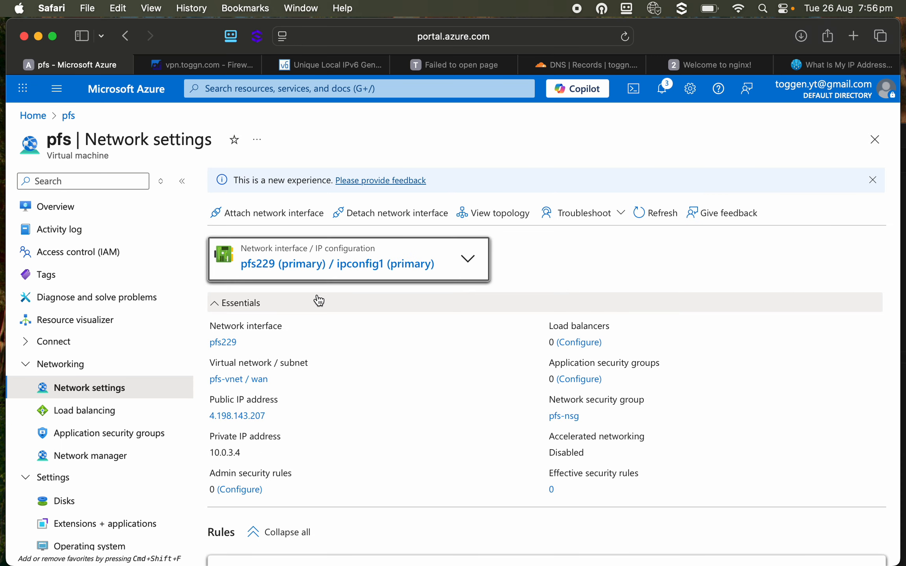
left_click(272, 415)
key("super+Tab")
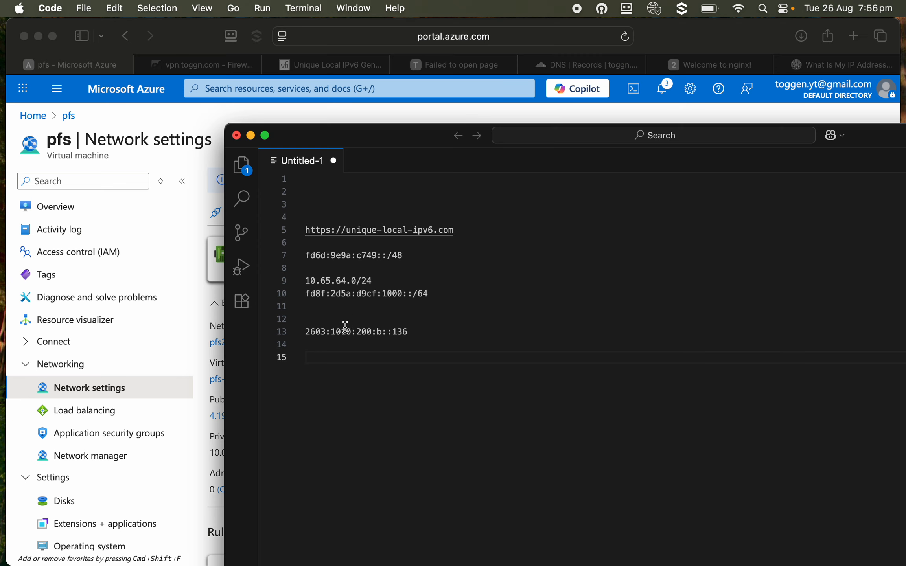
left_click(312, 345)
key("super+v")
key("super+Tab")
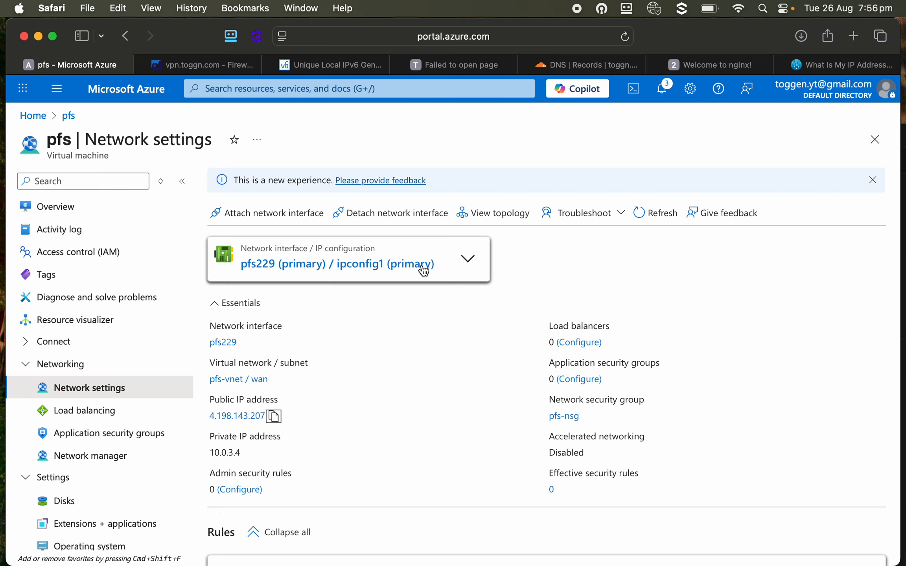
In pfSense, start a new pass rule above the existing WAN firewall rules with address family IPv4+IPv6 and protocol UDP.
left_click(217, 66)
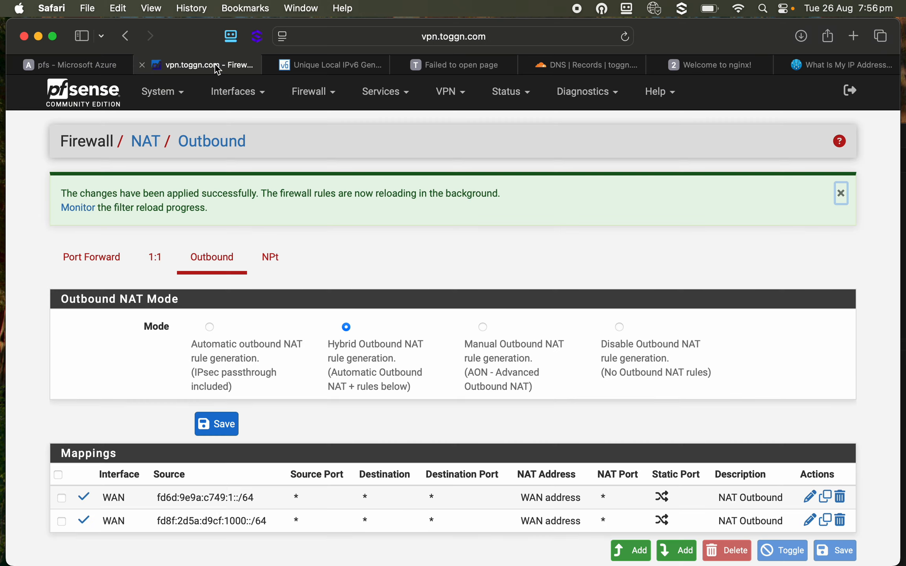
left_click(317, 94)
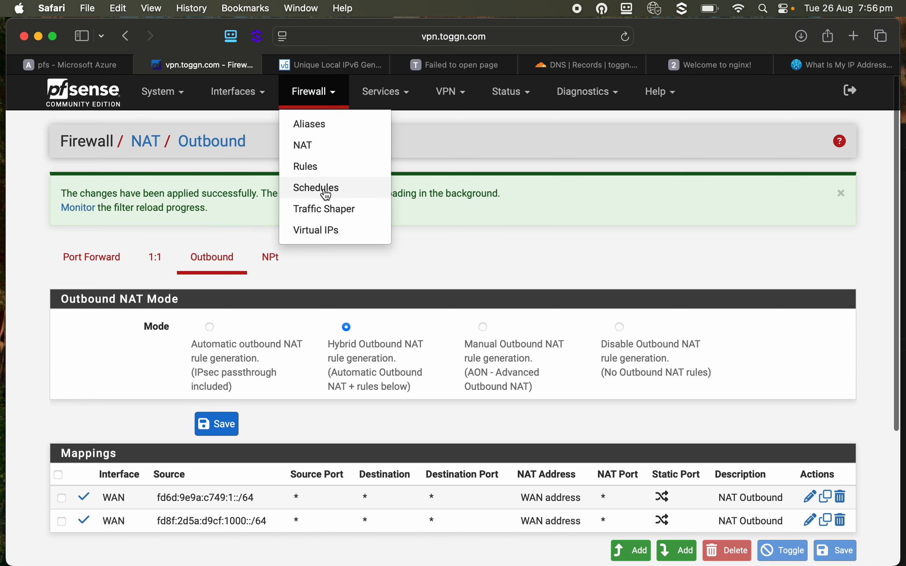
left_click(325, 173)
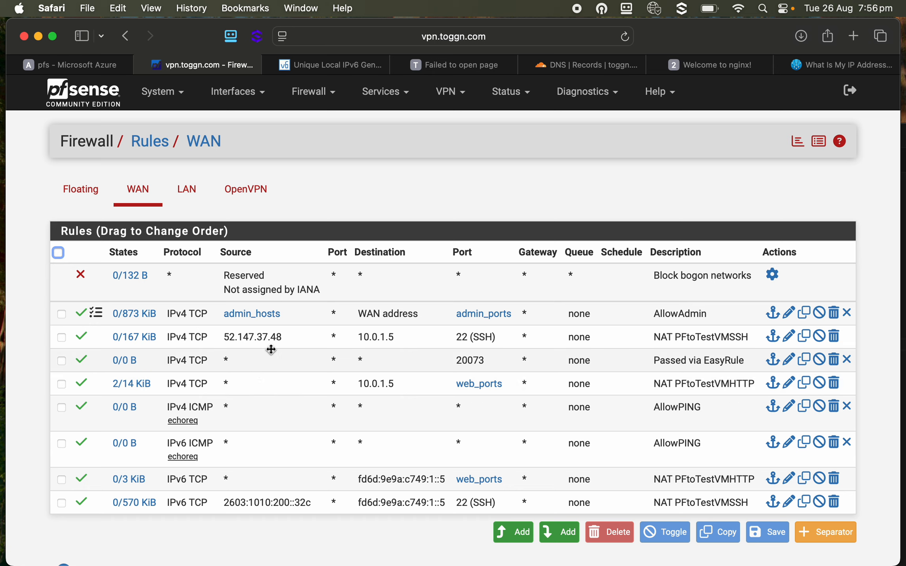
left_click(517, 534)
left_click(236, 377)
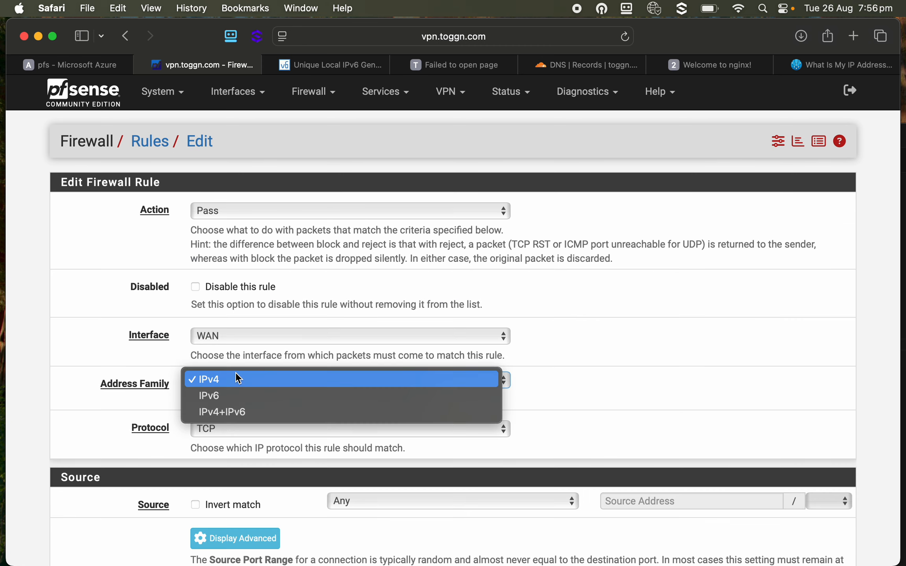
left_click(241, 411)
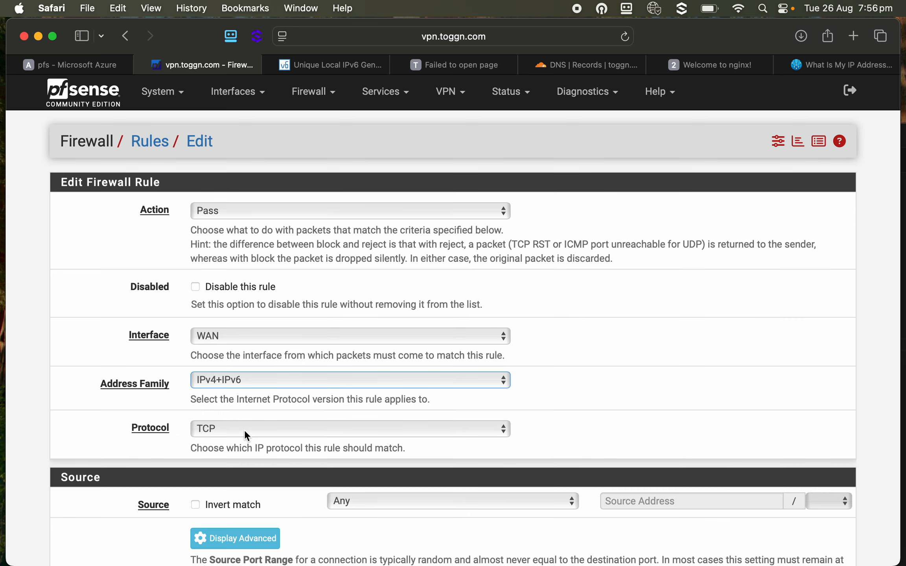
left_click(245, 430)
left_click(241, 441)
scroll(241, 442, "down", 3)
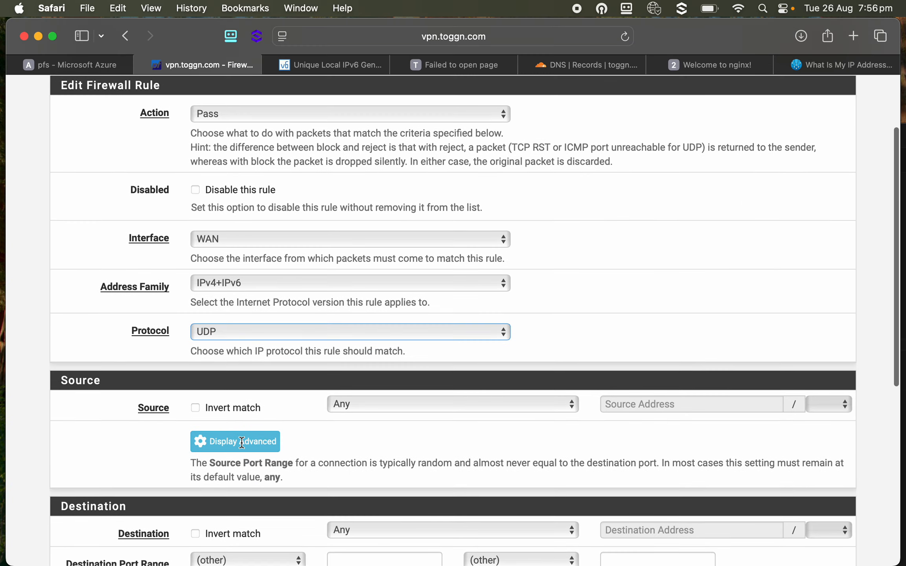
Set the WAN rule's destination port range to OpenVPN (1194).
scroll(242, 438, "down", 5)
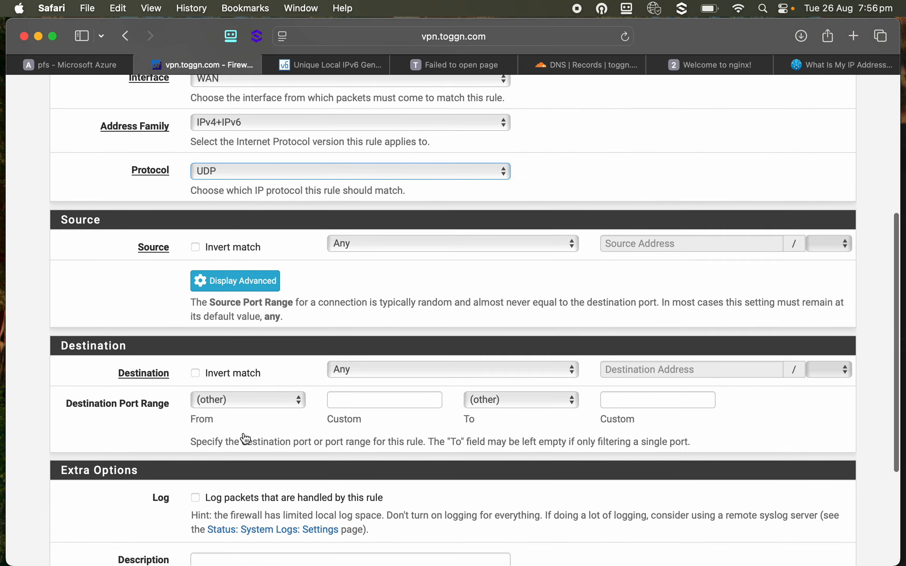
left_click(283, 401)
scroll(239, 451, "down", 6)
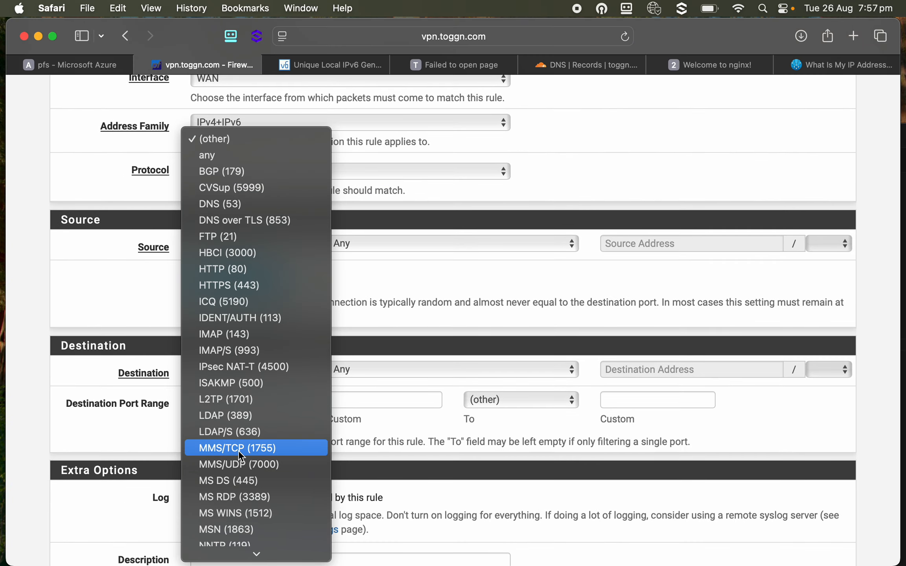
scroll(238, 450, "down", 3)
left_click(234, 517)
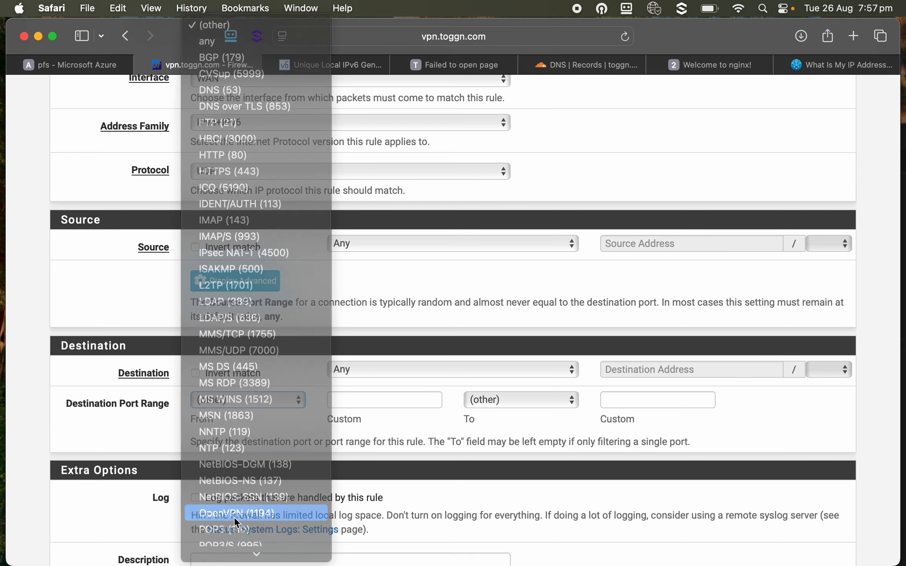
Enable packet logging for the rule, describe it as AllowOpenVPN, save it and apply the firewall changes.
scroll(233, 515, "down", 5)
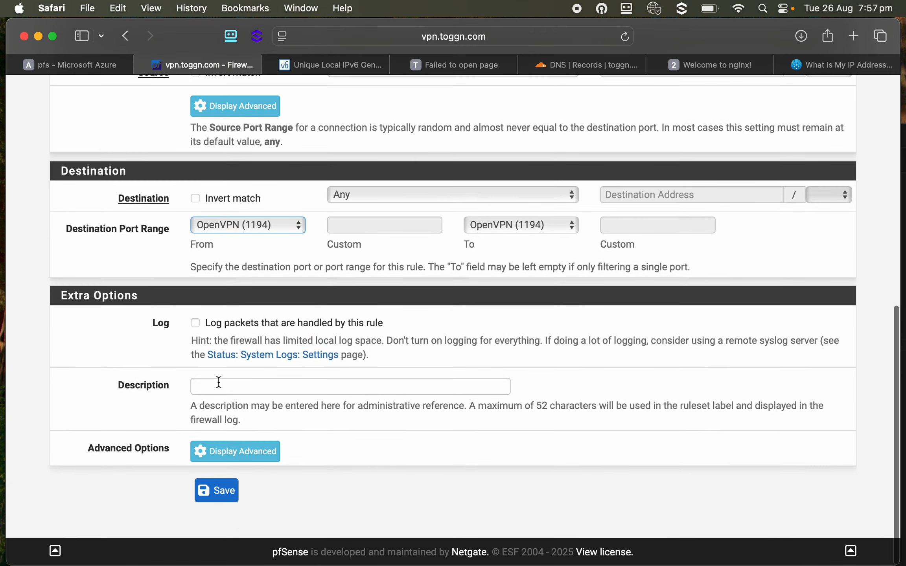
left_click(195, 324)
left_click(250, 379)
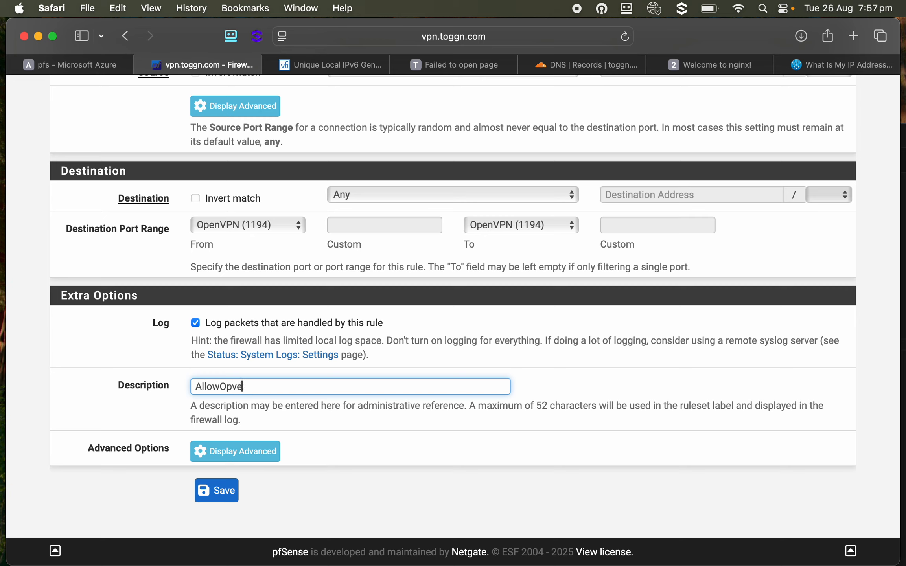
type("AllowOpenVPN")
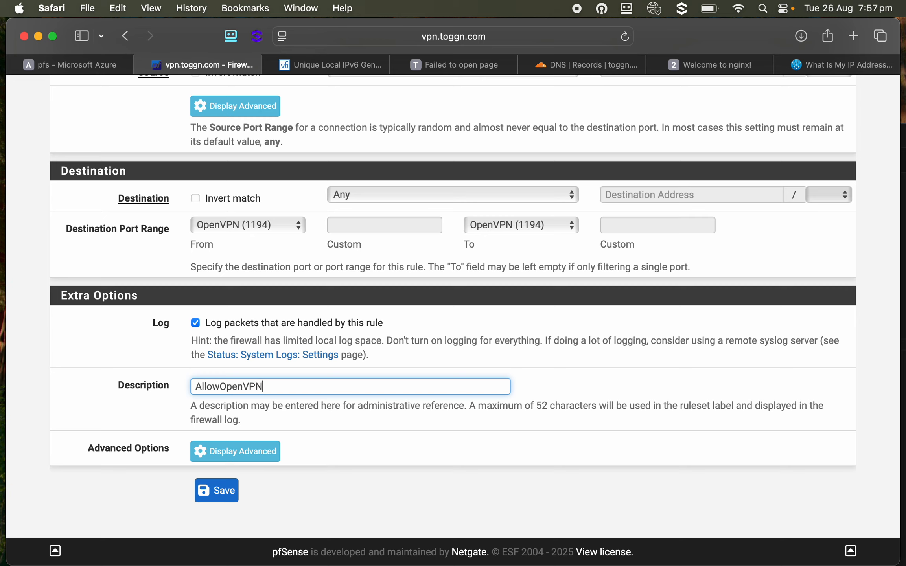
left_click(215, 490)
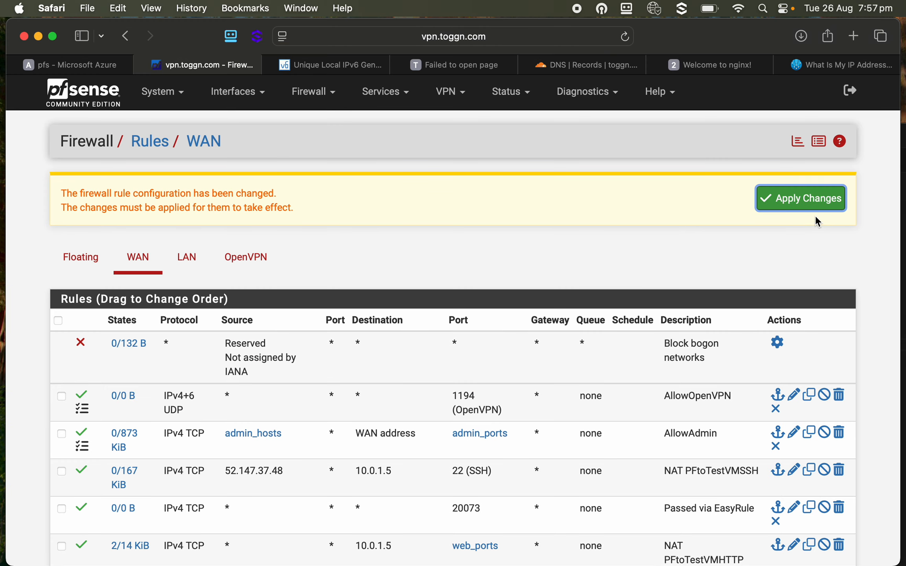
left_click(811, 203)
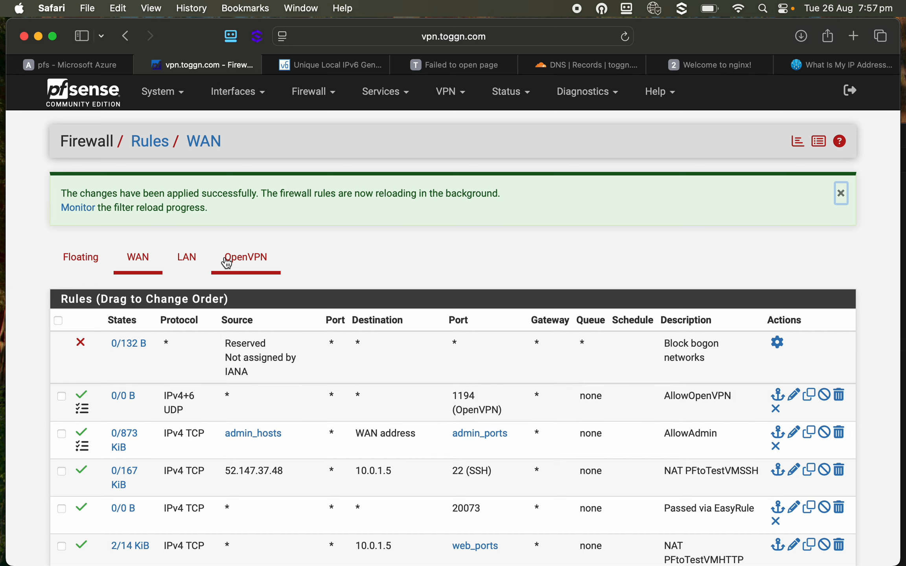
Check the firewall rules on the OpenVPN interface and open the list of OpenVPN servers.
left_click(253, 257)
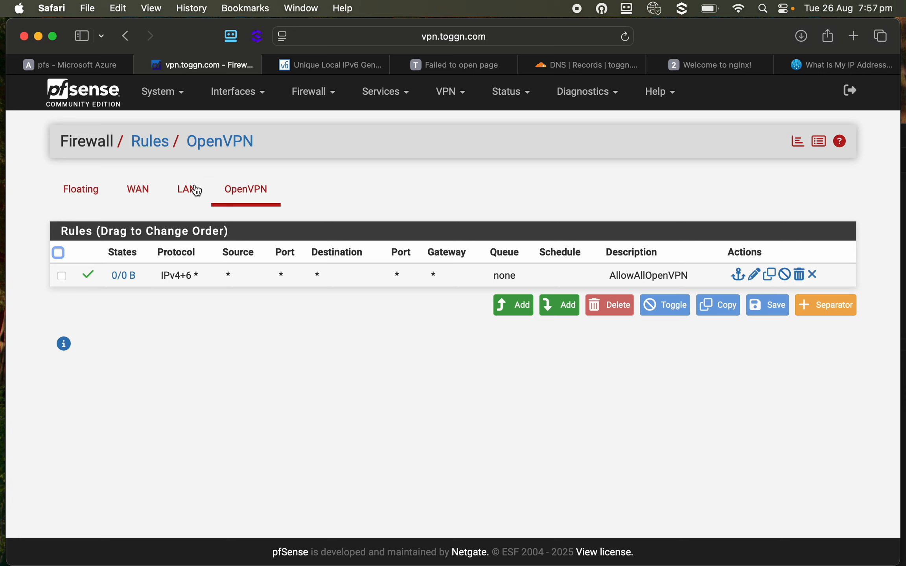
left_click(135, 187)
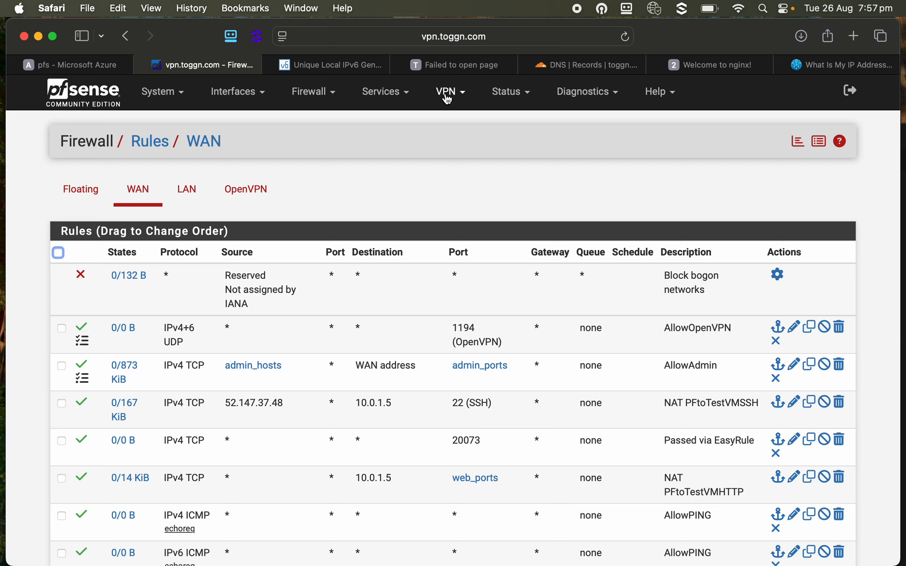
left_click(448, 94)
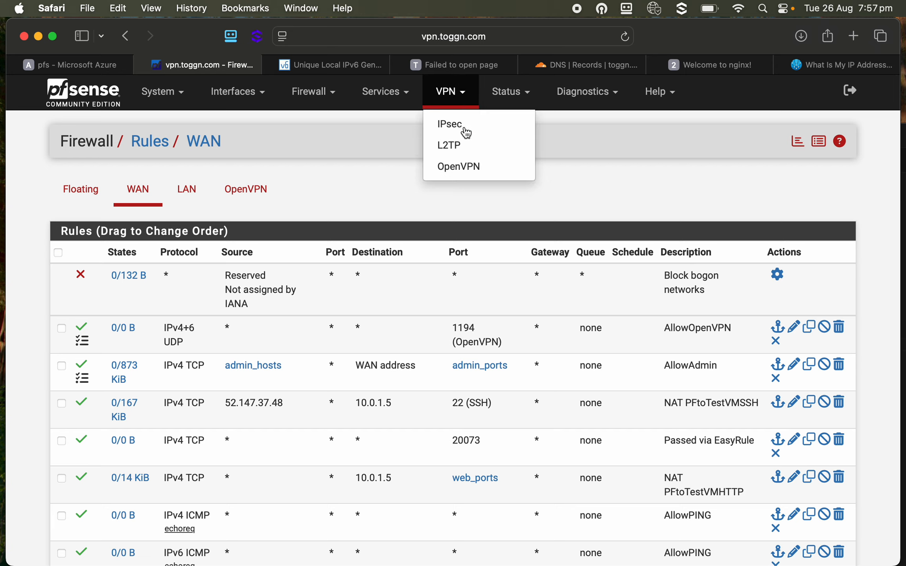
left_click(471, 169)
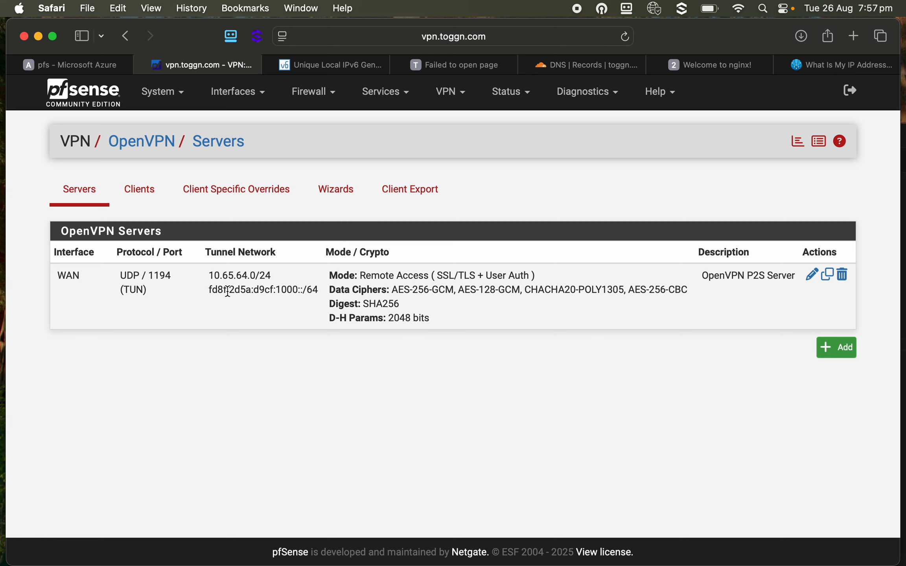
In the OpenVPN Client Export Utility, keep OpenVPN P2S Server UDP:1194 selected and set Host Name Resolution to Installation hostname.
left_click(429, 192)
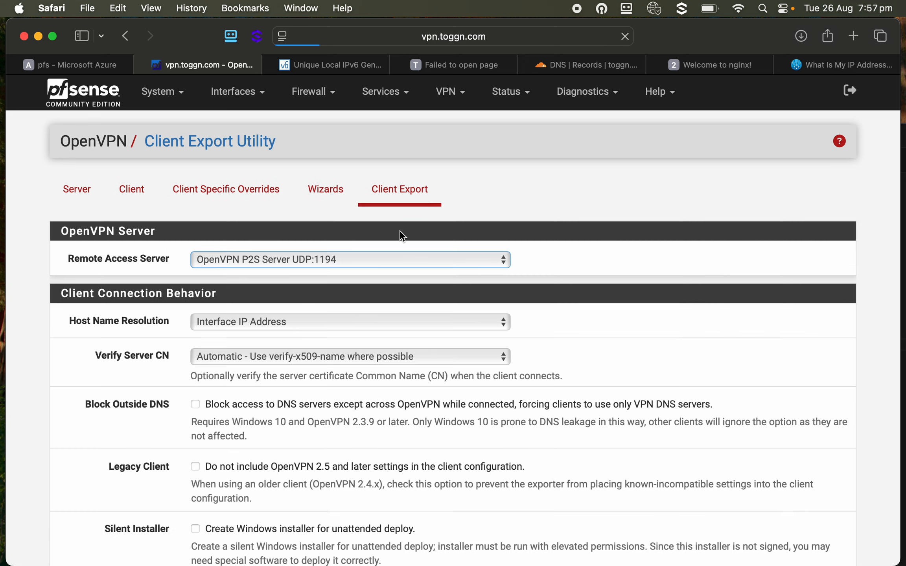
left_click(384, 256)
left_click(384, 258)
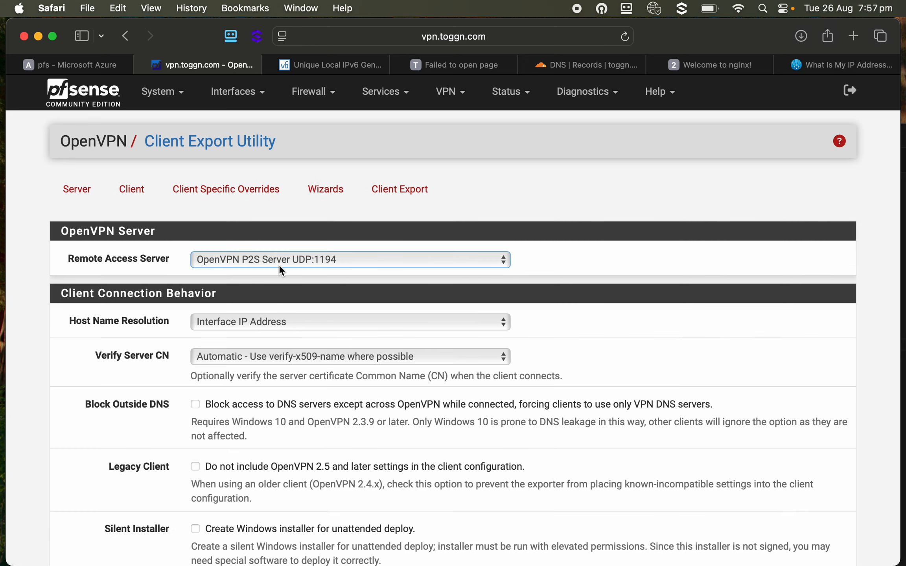
scroll(293, 269, "down", 2)
left_click(307, 264)
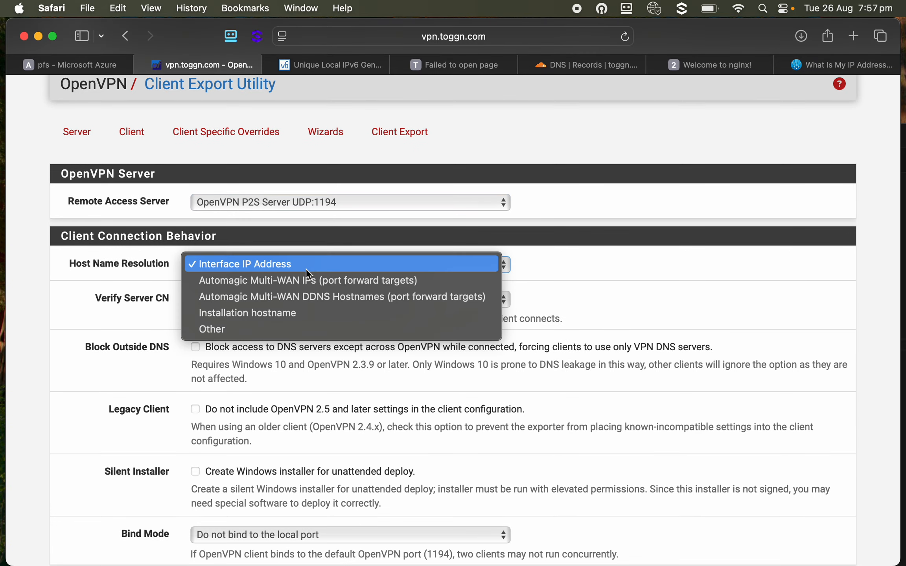
left_click(291, 314)
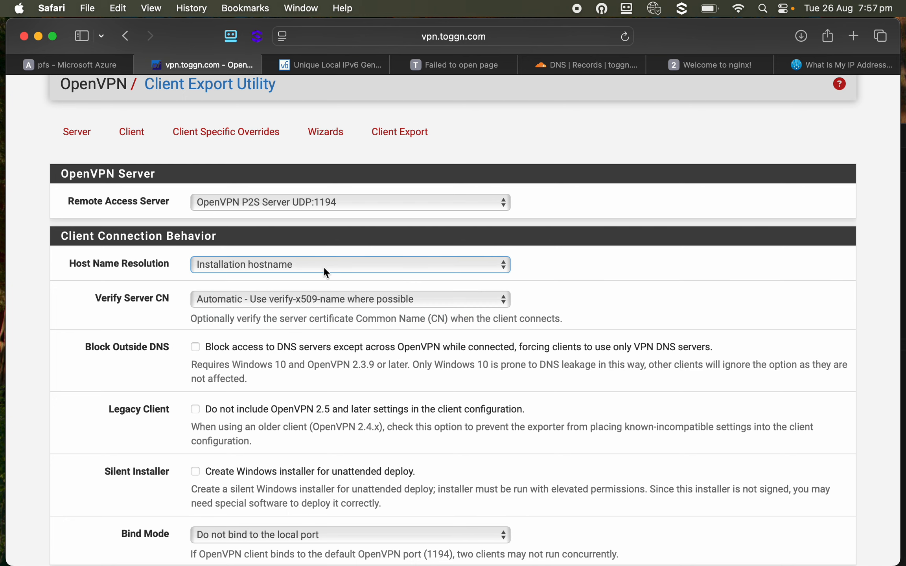
scroll(323, 267, "up", 3)
left_click(157, 94)
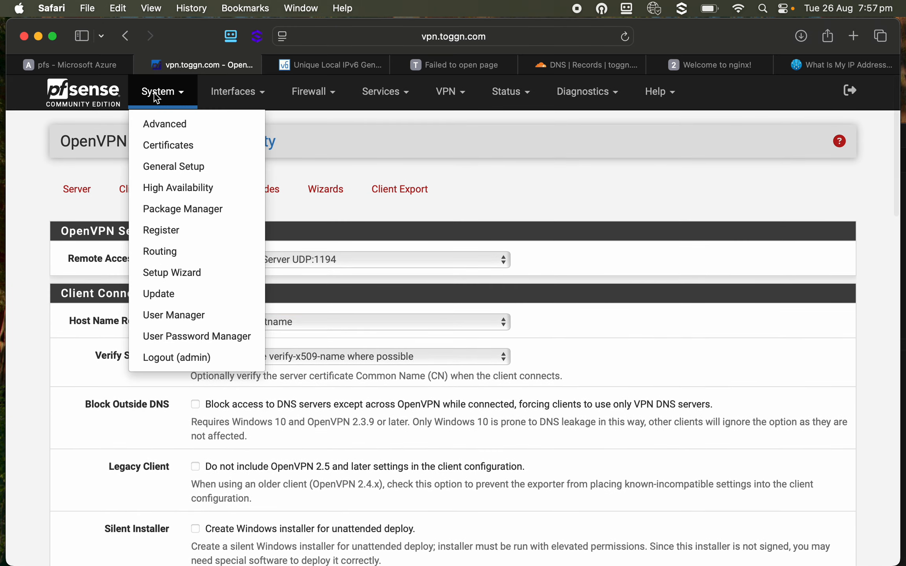
left_click(156, 98)
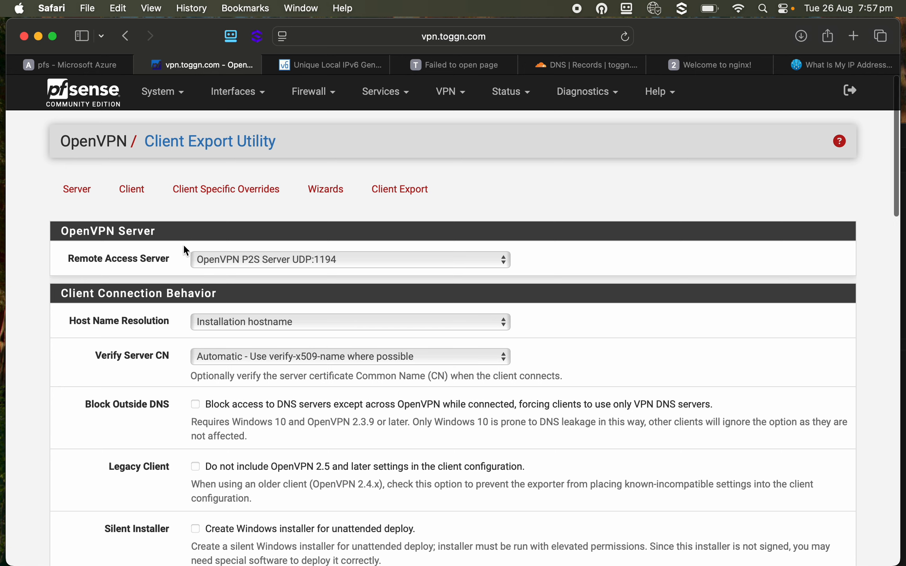
scroll(184, 246, "down", 3)
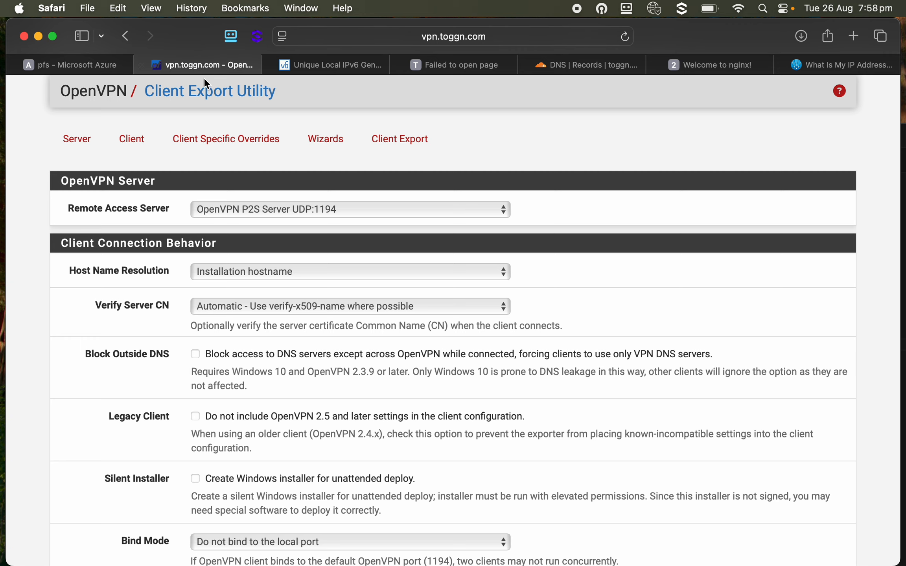
Switch to Cloudflare's DNS records for toggn.com and close the open editor of the root A record without saving.
left_click(586, 67)
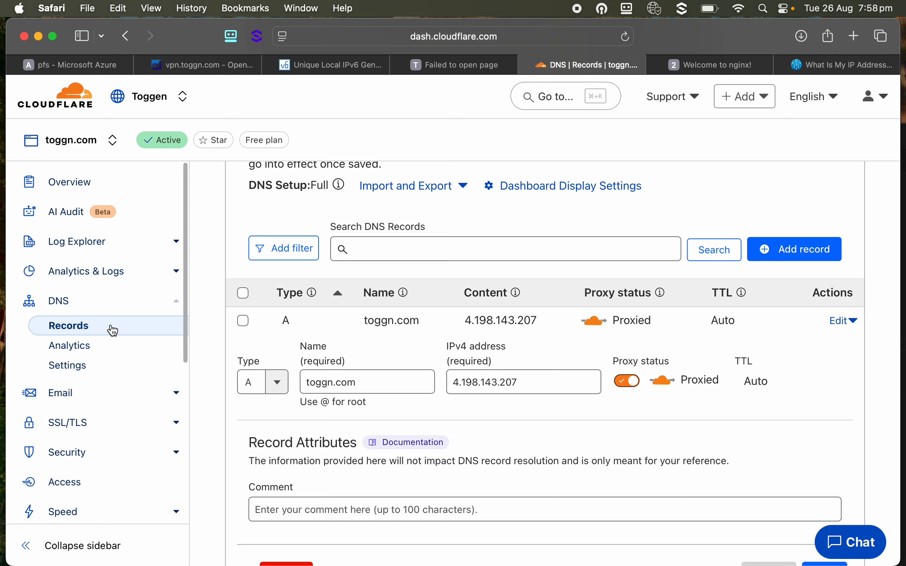
scroll(711, 457, "down", 3)
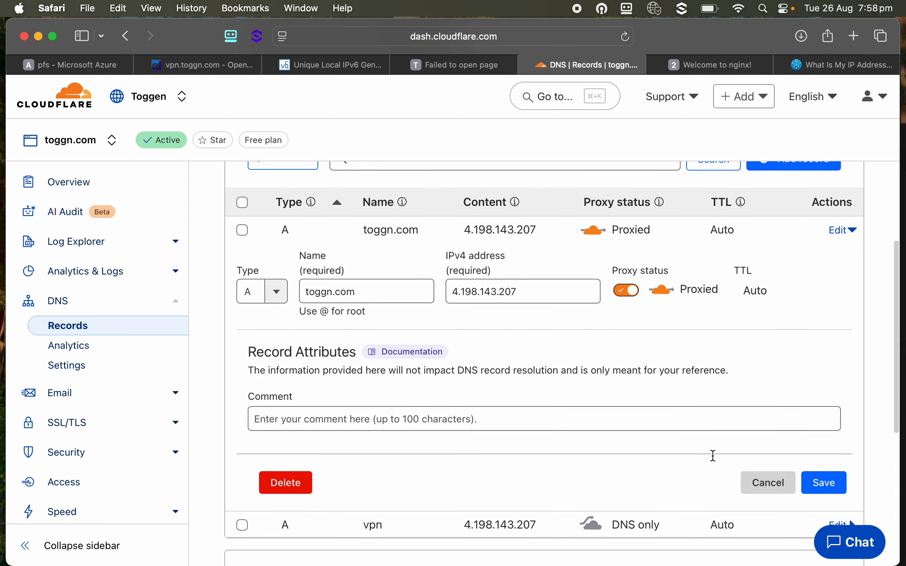
left_click(789, 485)
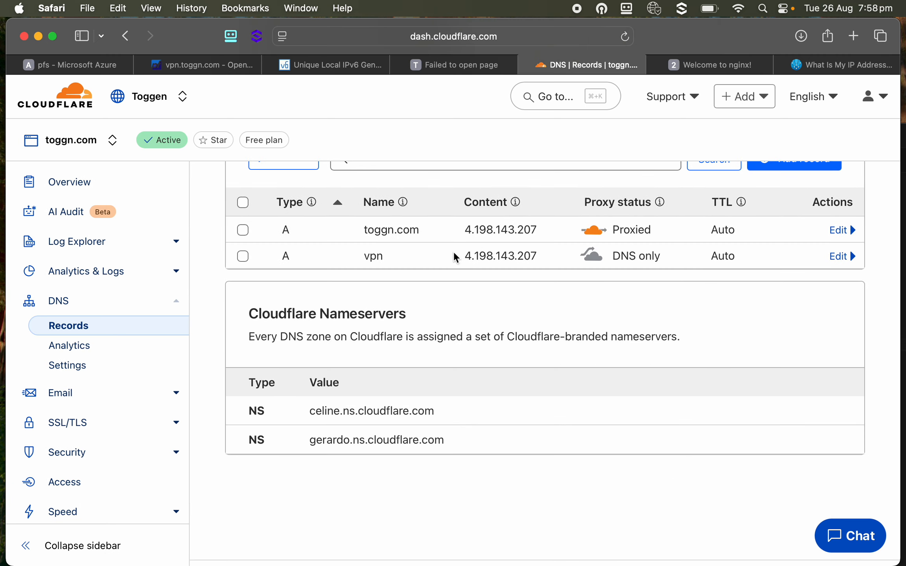
Start a new AAAA record for toggn.com and copy the IPv6 address 2603:1010:200:b::136 from the notes in VS Code.
scroll(509, 325, "up", 2)
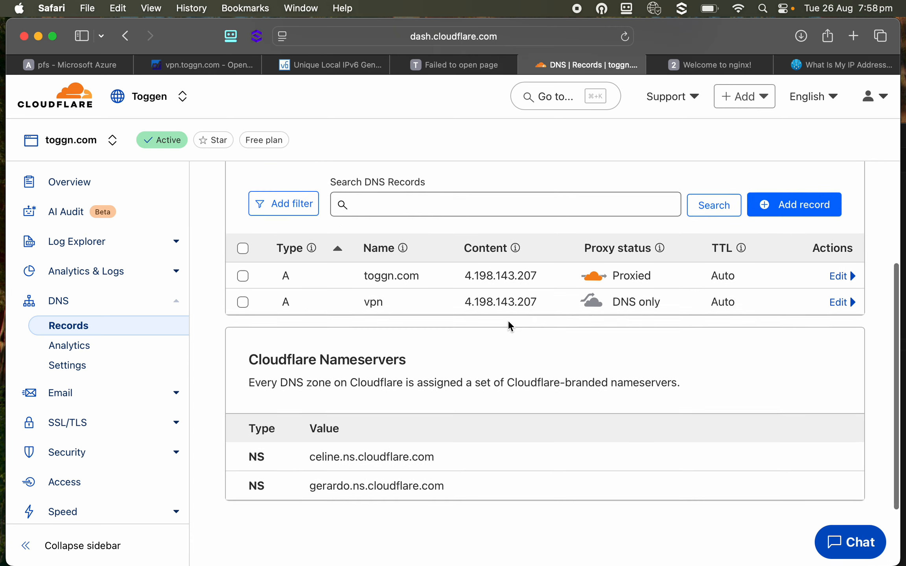
left_click(792, 207)
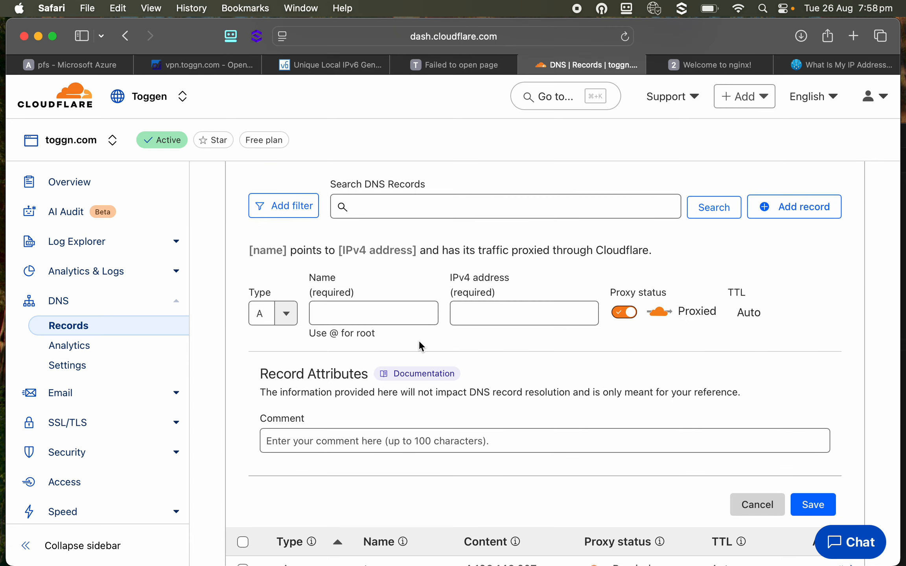
left_click(280, 313)
left_click(287, 370)
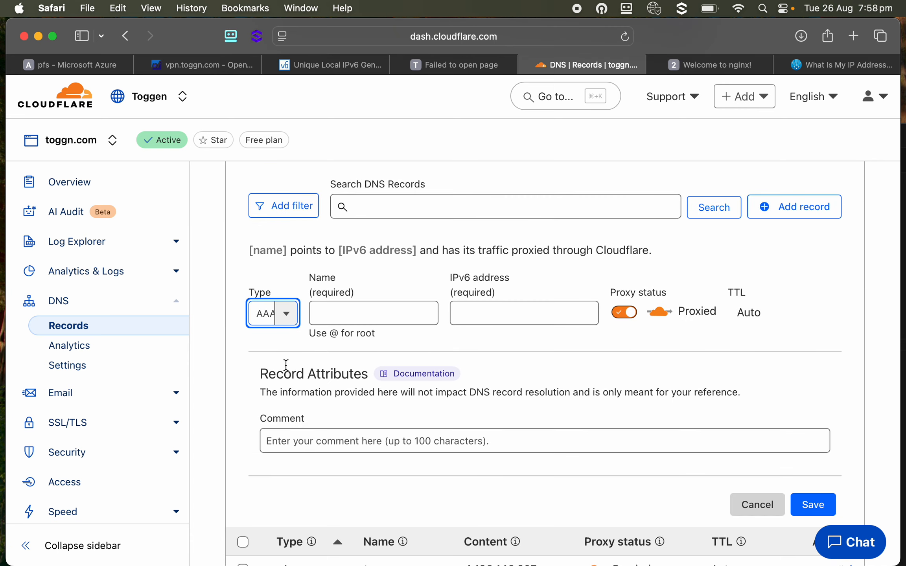
key("super+Tab")
left_click_drag(430, 329, 292, 327)
key("super+c")
key("super+Tab")
Name the AAAA record vpn, paste 2603:1010:200:b::136 as its IPv6 address, set it to DNS only and save it.
left_click(407, 318)
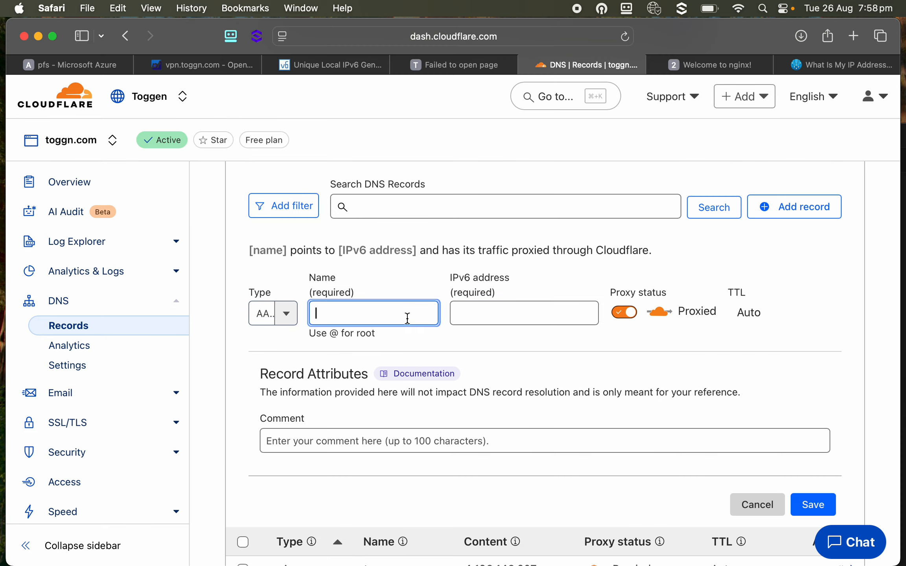
type("vpn")
left_click(480, 319)
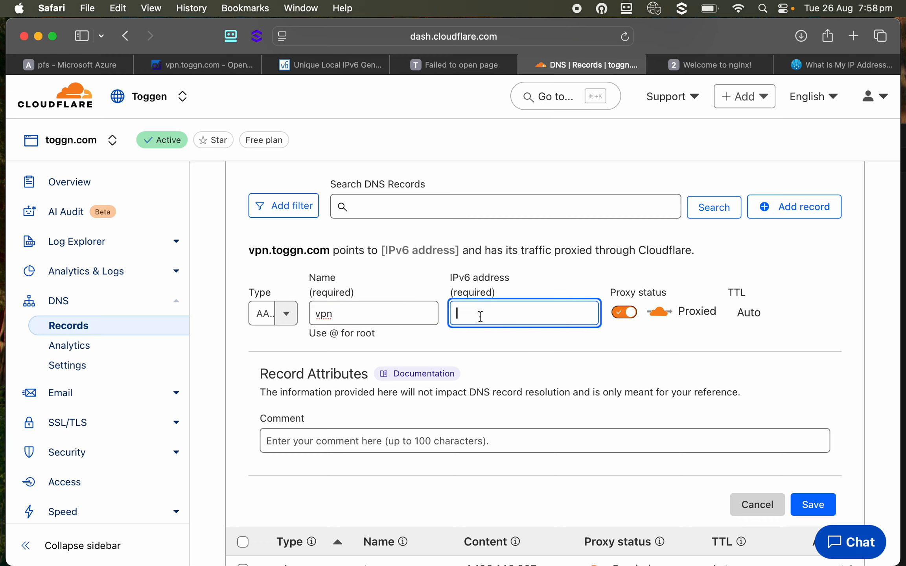
key("super+v")
left_click(624, 312)
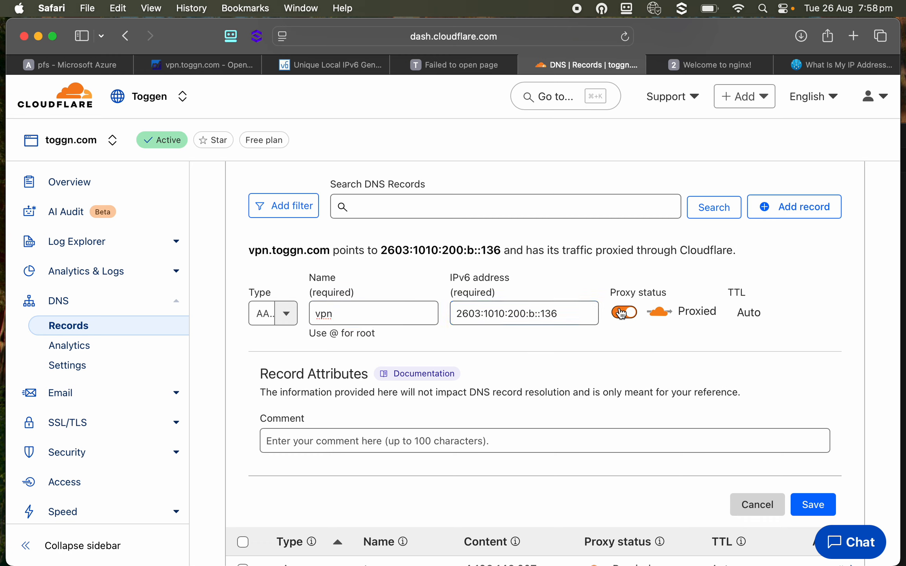
left_click_drag(552, 314, 379, 313)
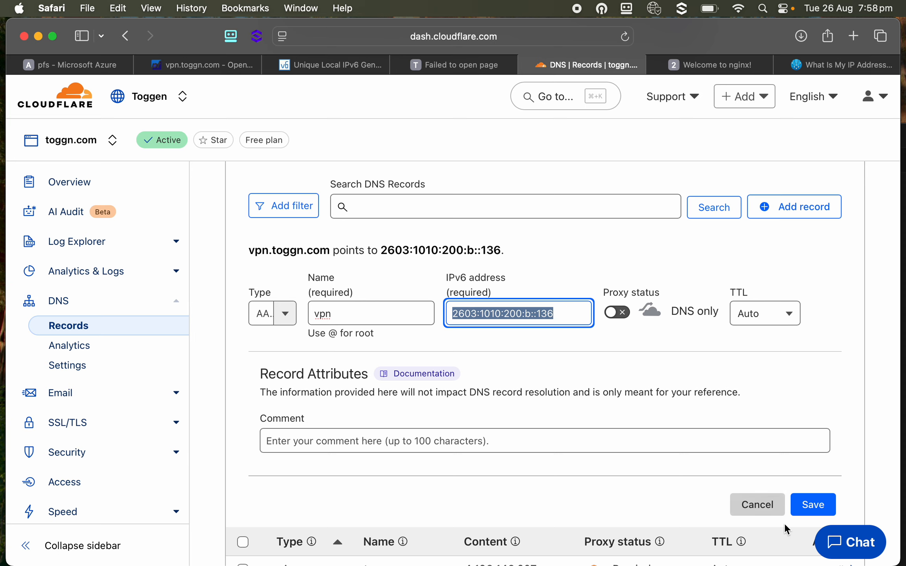
left_click(814, 508)
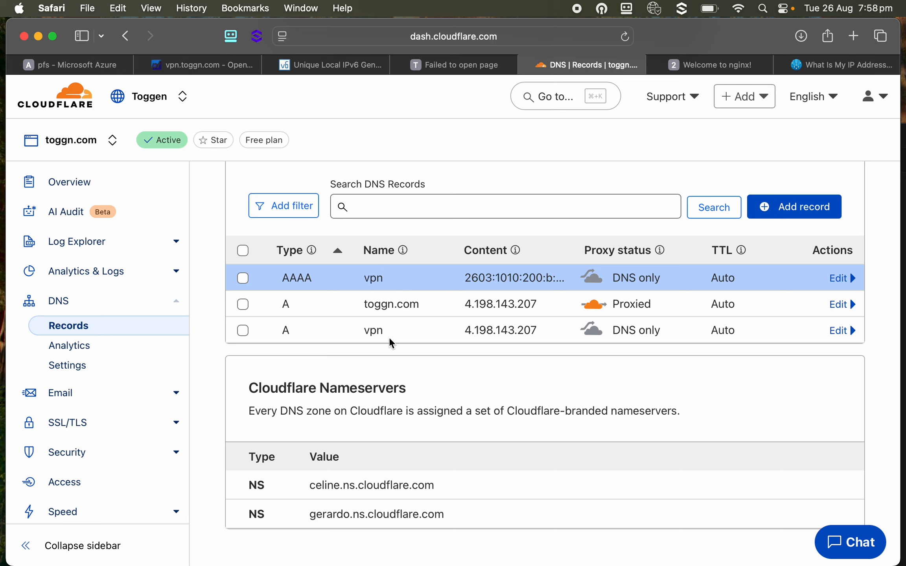
In a new iTerm2 session, test IPv4 connectivity with ping vpn.toggn.com, then stop the ping.
key("super+Tab")
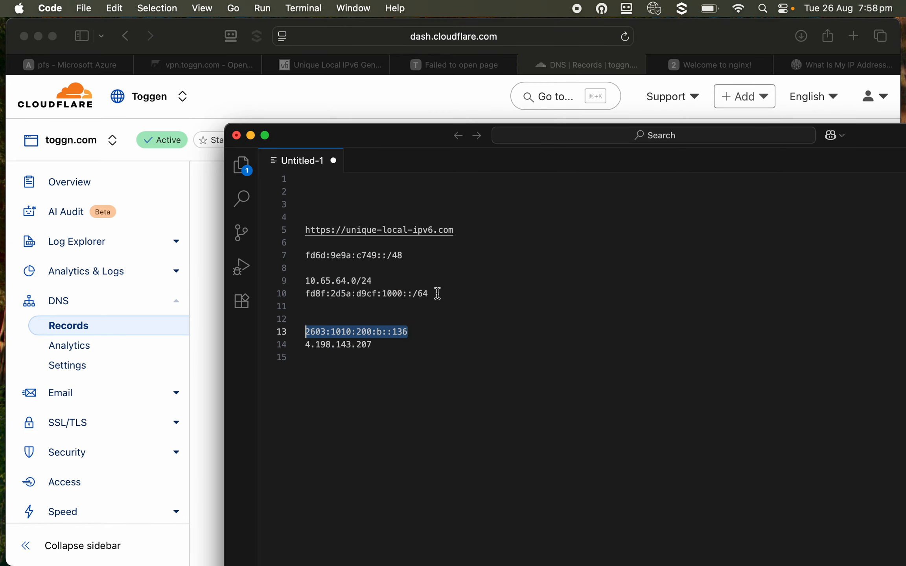
key("super+Tab")
key("super+Tab")
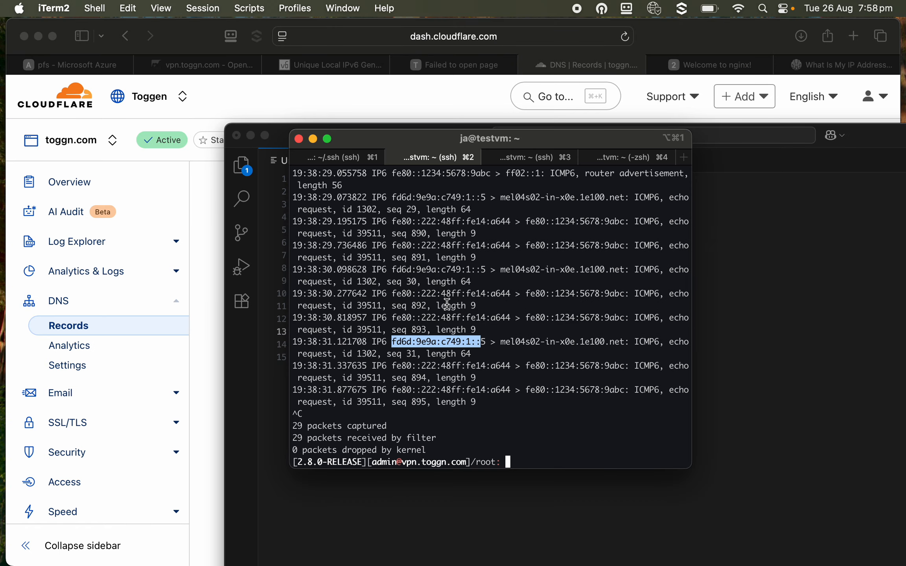
key("super+t")
type("ping vpn")
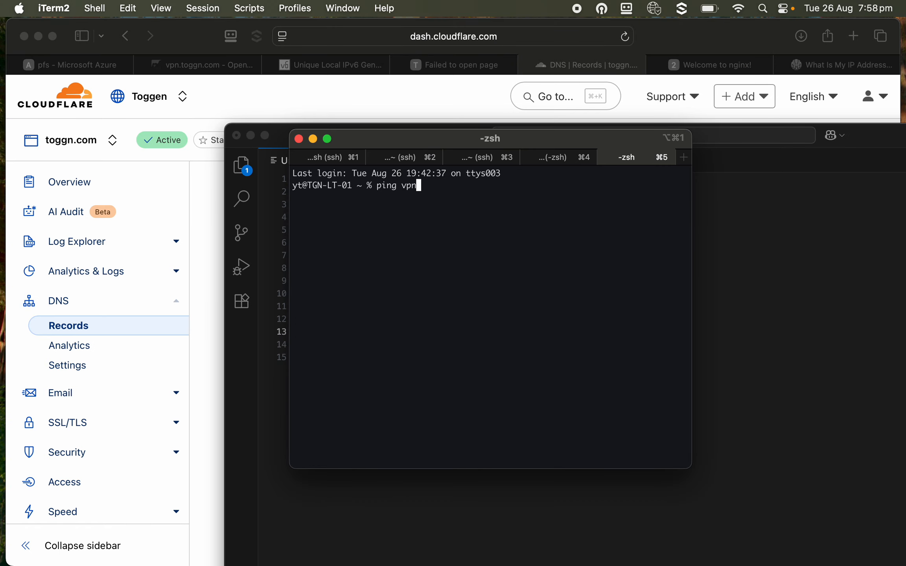
type(".toggn.com")
key("Return")
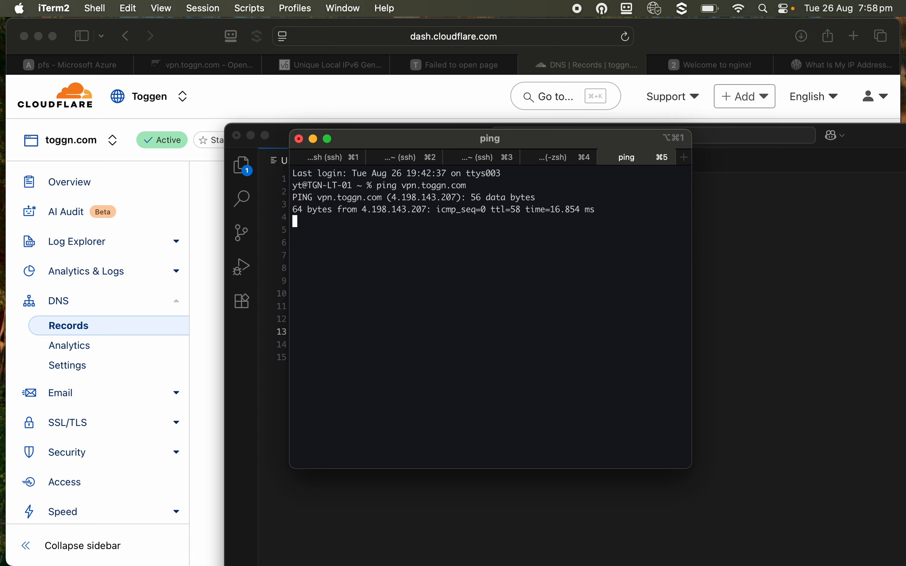
key("ctrl+c")
Change the previous ping command to ping6 vpn.toggn.com and run it to test IPv6 connectivity.
key("Up")
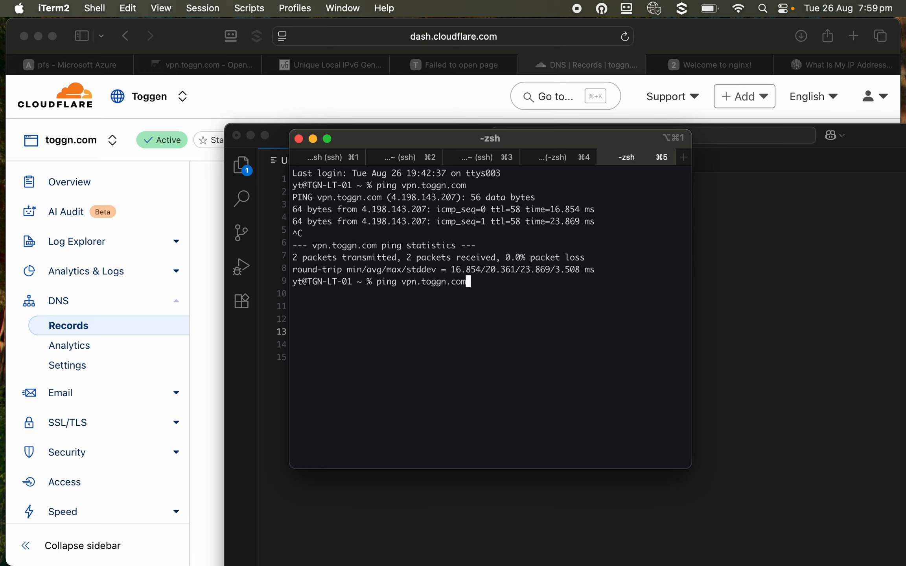
key("Left")
key("Left")
key("Left")
key("Left")
key("Left")
key("Left")
key("Left")
key("Left")
key("Left")
key("Left")
key("Left")
key("Left")
key("Left")
key("Left")
type("6")
key("Return")
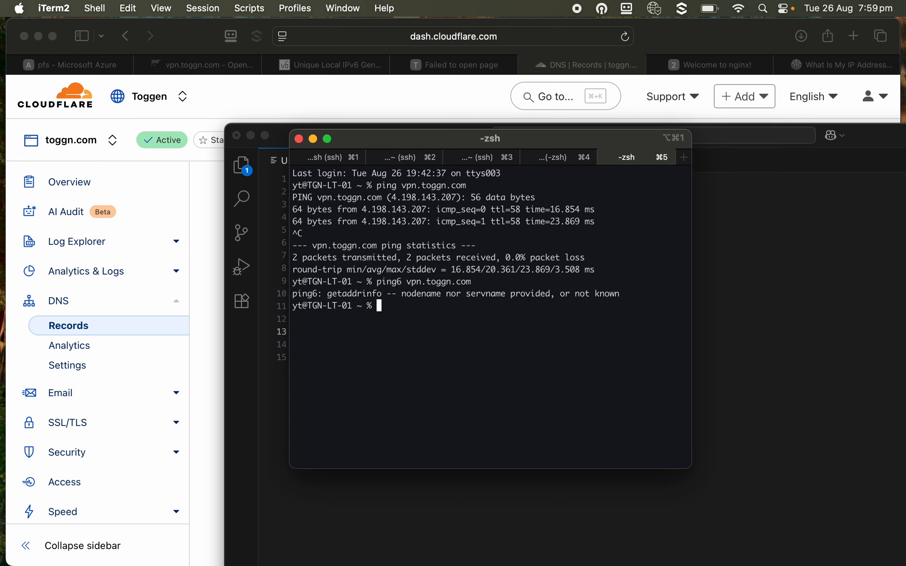
Rerun ping6 vpn.toggn.com two more times.
key("Up")
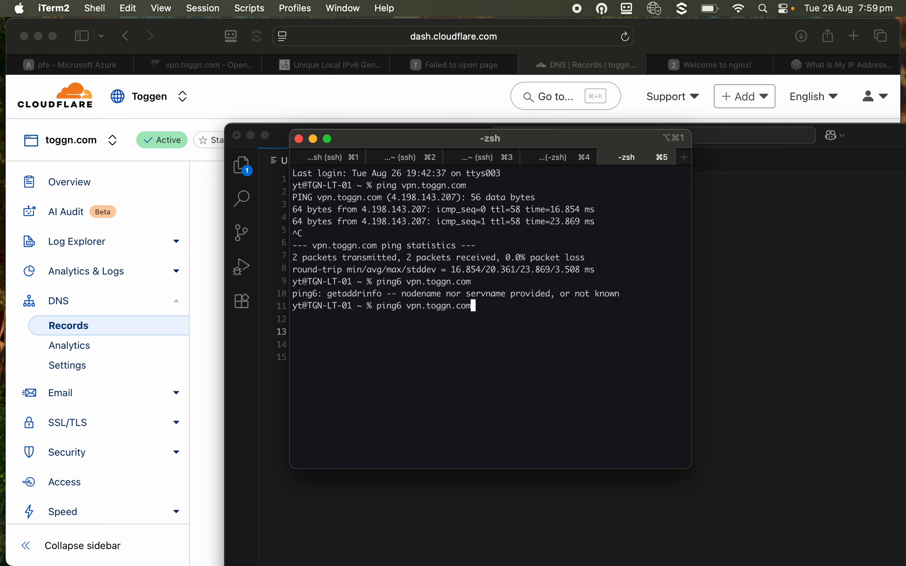
key("Return")
key("Up")
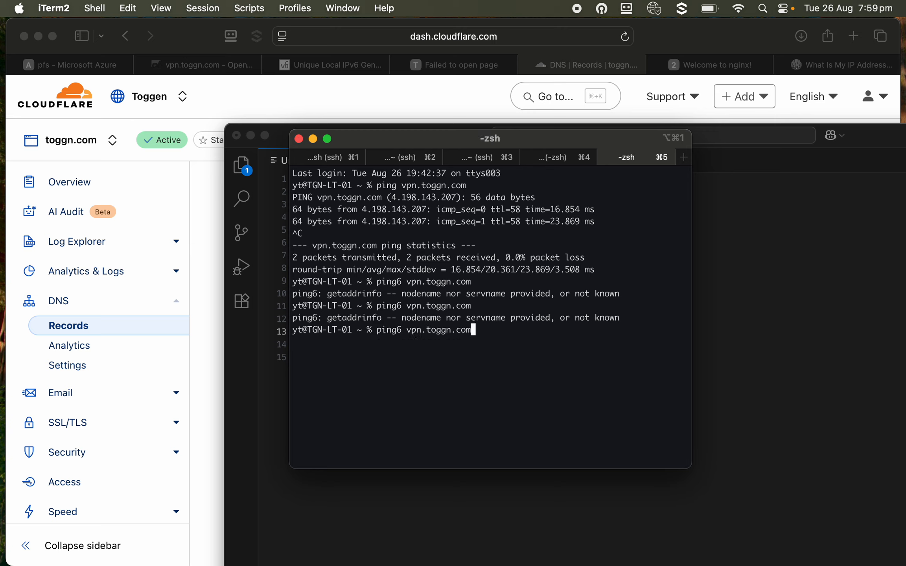
key("Return")
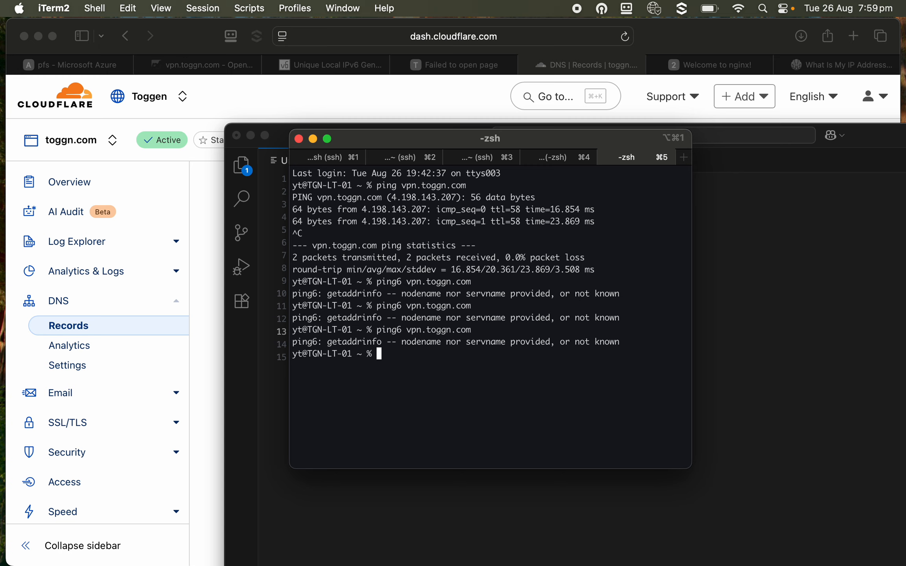
Compare the vpn AAAA record in Cloudflare with the IPv6 address in the VS Code notes.
key("super+Tab")
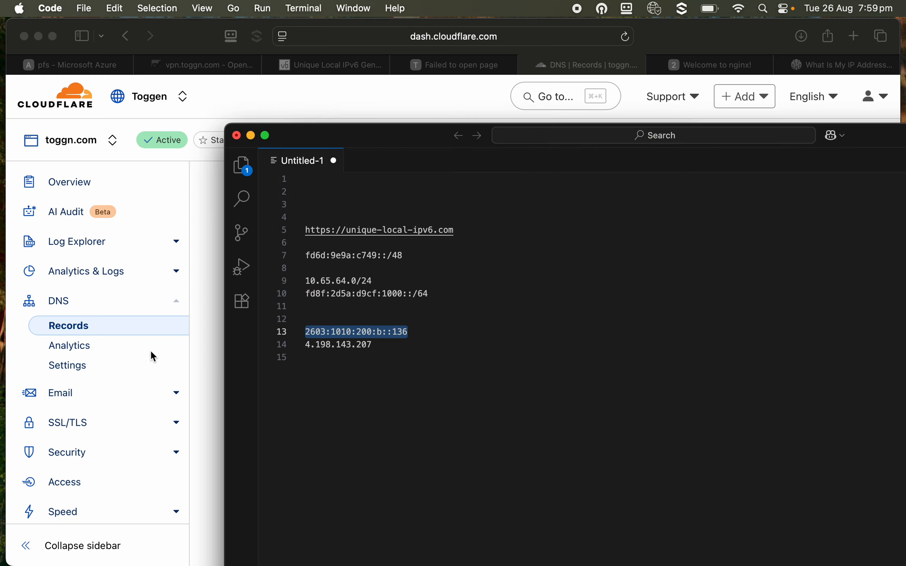
left_click(132, 327)
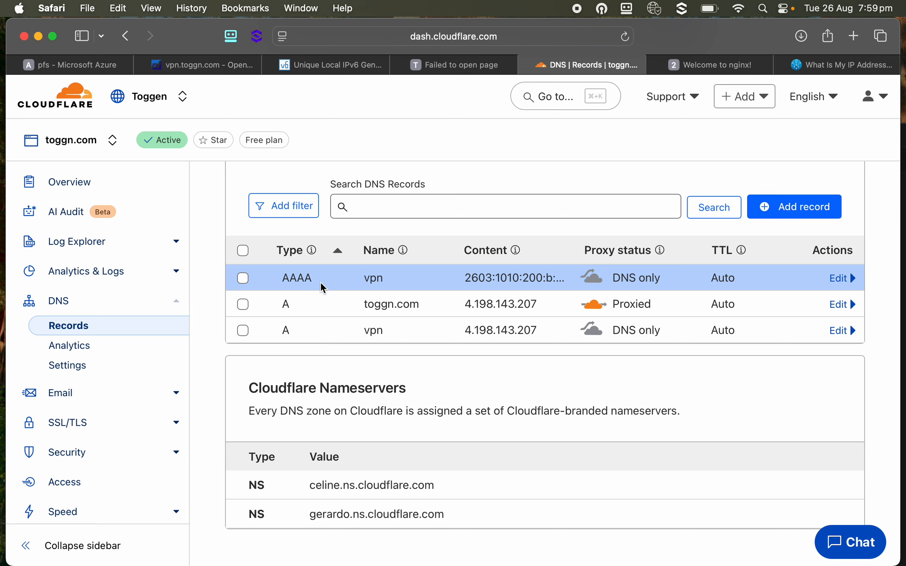
key("super+Tab")
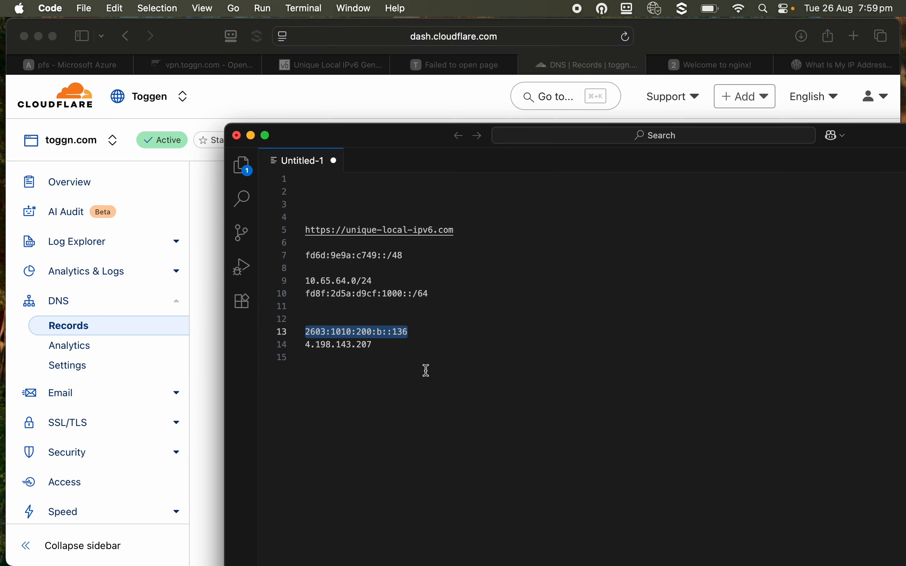
key("super+Tab")
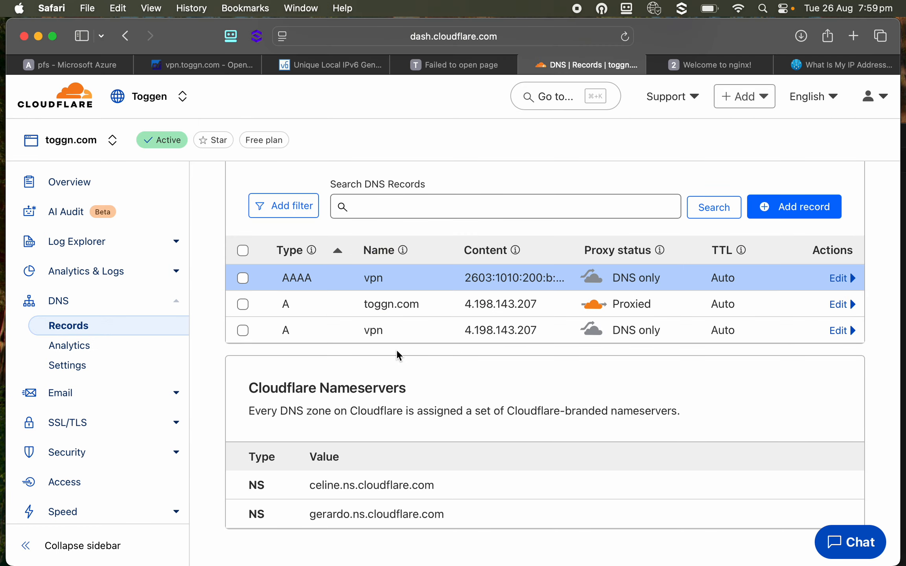
Return to iTerm2 and repeat the IPv6 ping to vpn.toggn.com twice.
key("super+Tab")
key("super+Tab")
key("Return")
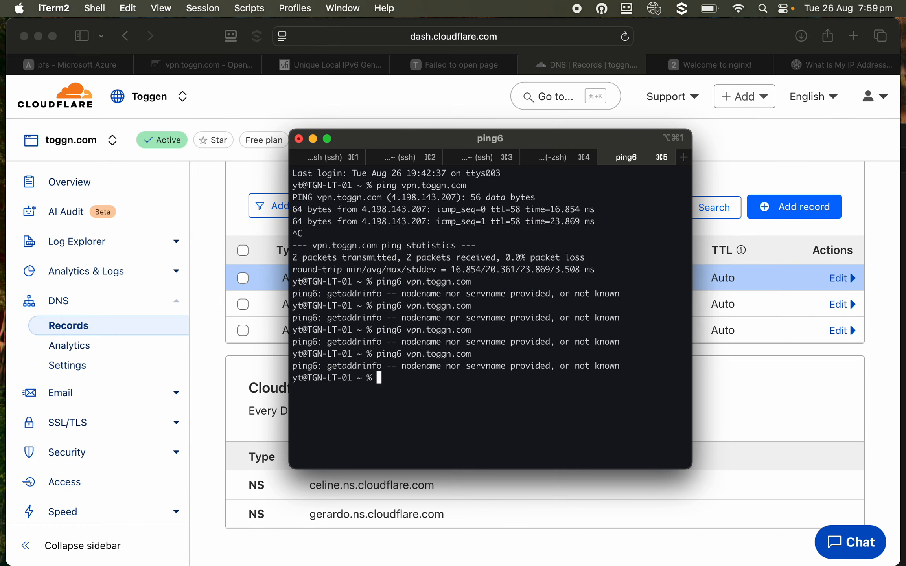
key("Up")
key("Return")
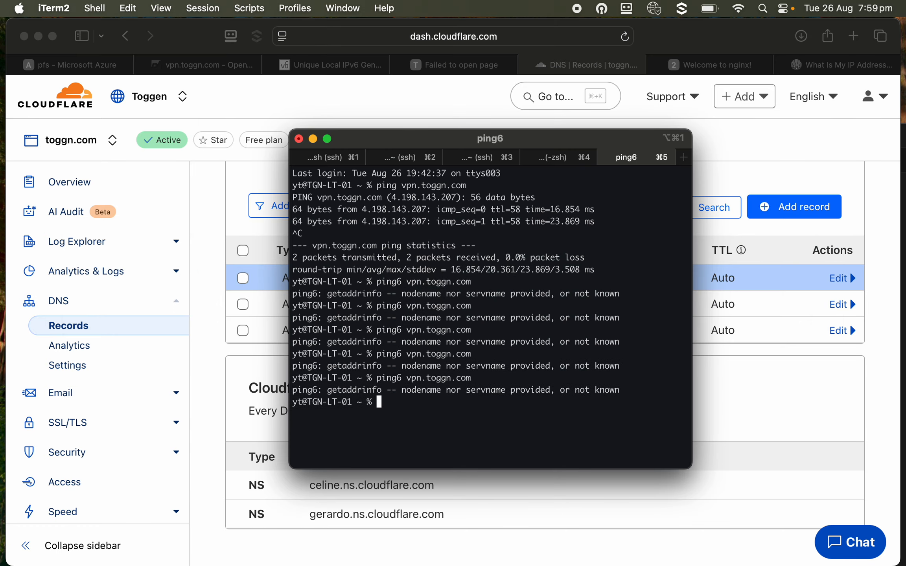
In Safari, replace the What Is My IP Address page with a Google search for "flush the dns cache on macos".
left_click(818, 60)
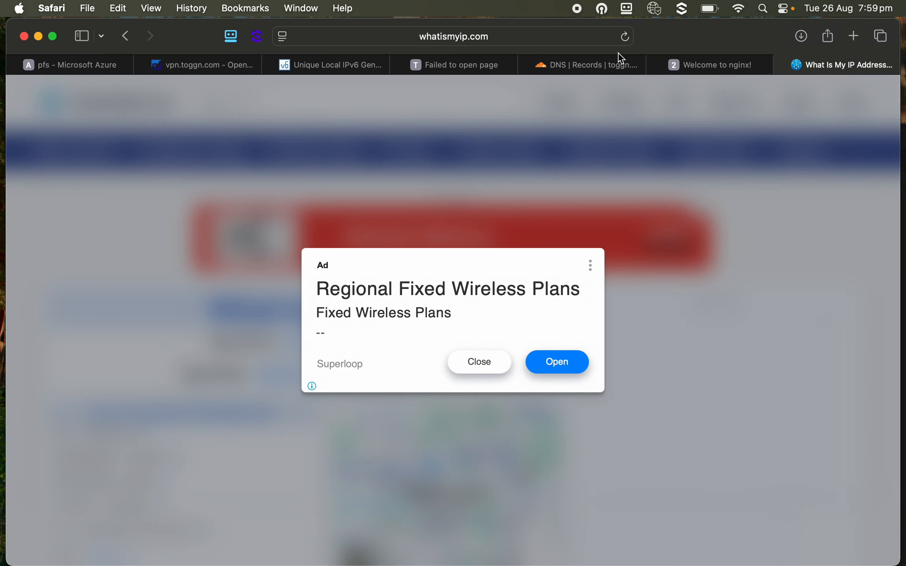
left_click_drag(561, 48, 560, 48)
left_click(560, 40)
type("f")
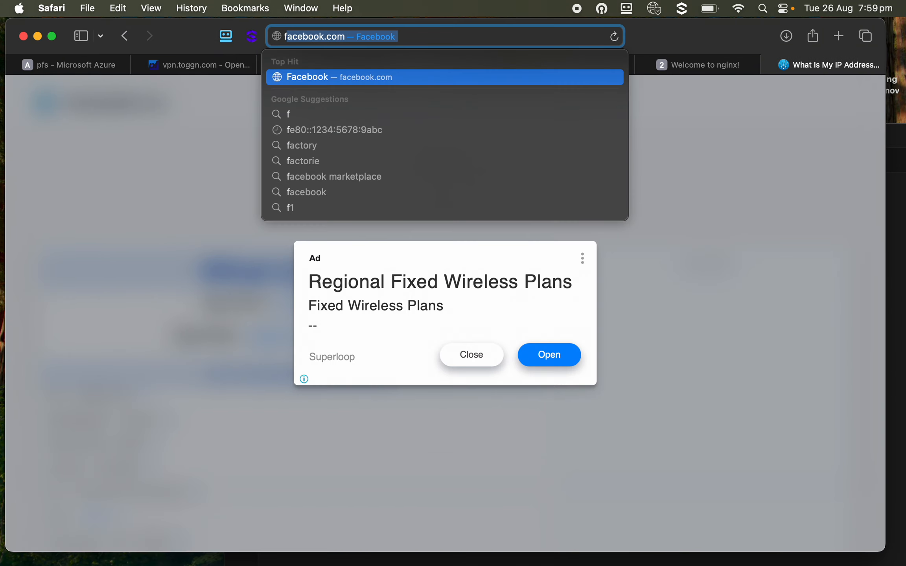
type("lush the dns ")
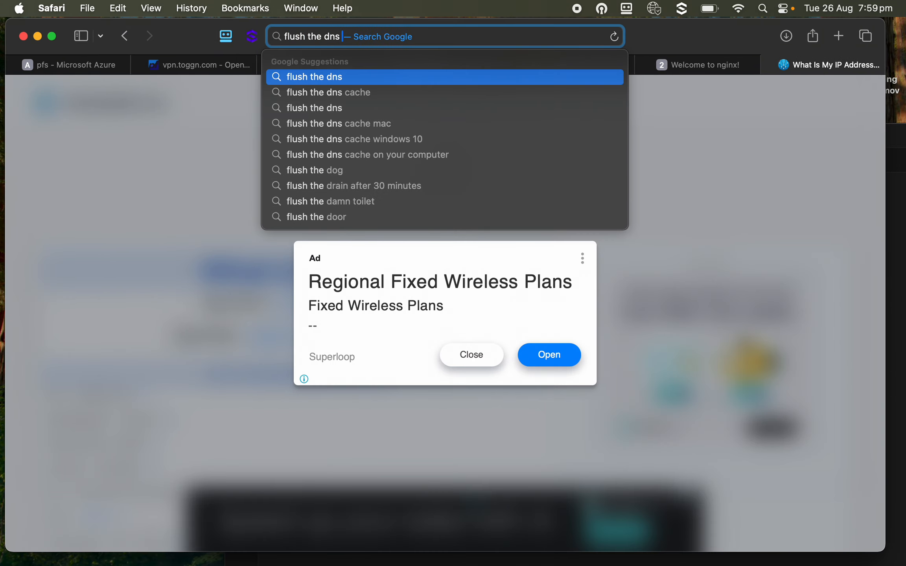
type("cache on ma")
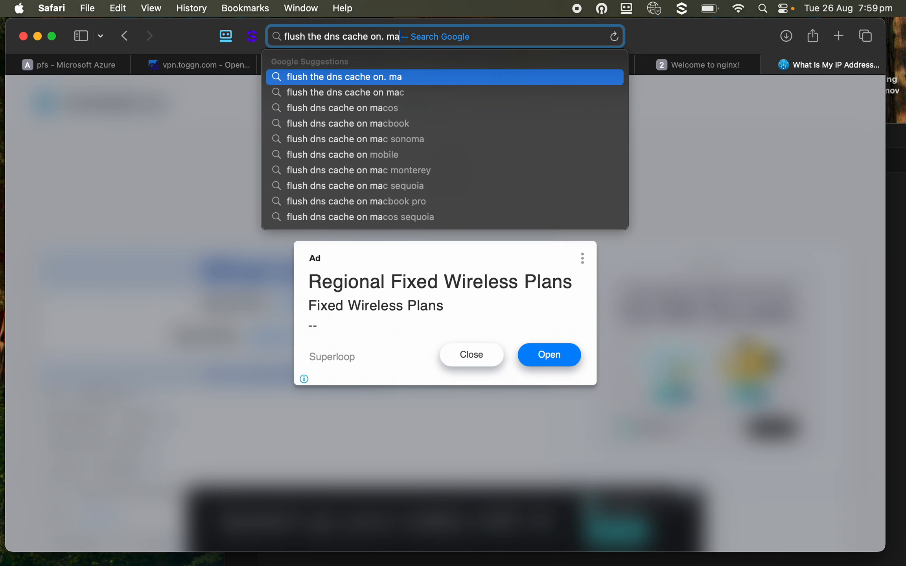
key("BackSpace")
key("BackSpace")
type("am")
key("BackSpace")
key("BackSpace")
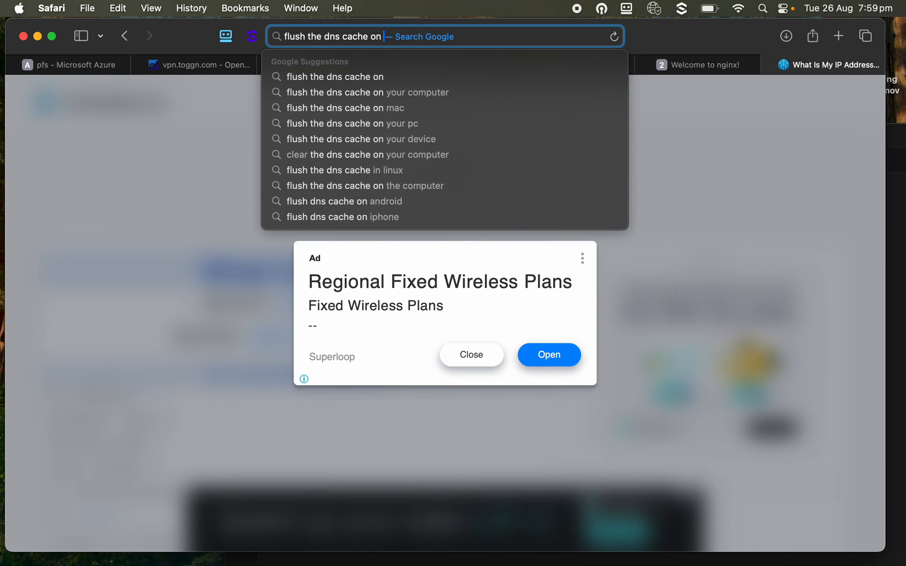
type("macos")
key("Return")
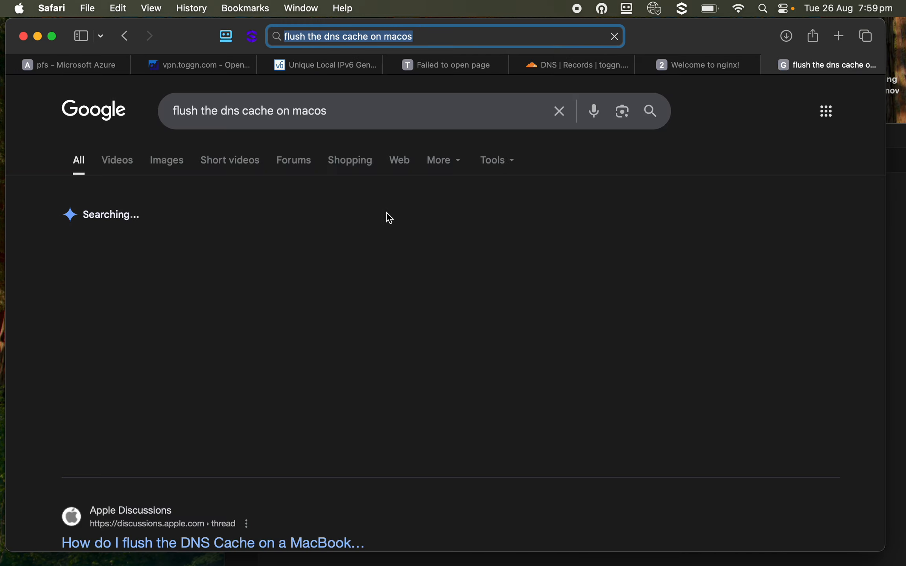
Copy the DNS cache flush command, sudo dscacheutil -flushcache; sudo killall -HUP mDNSResponder, from the search result's step-by-step instructions.
scroll(224, 313, "down", 3)
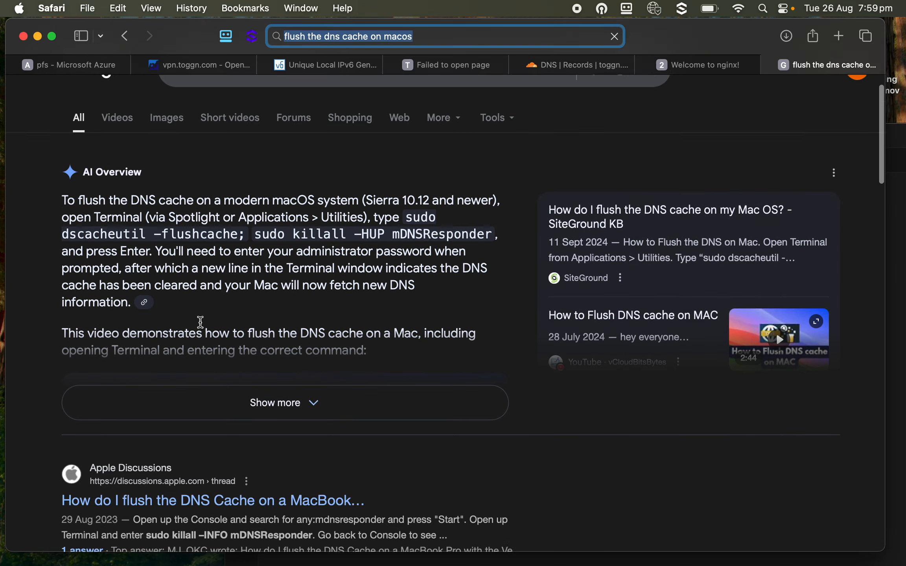
scroll(249, 312, "down", 15)
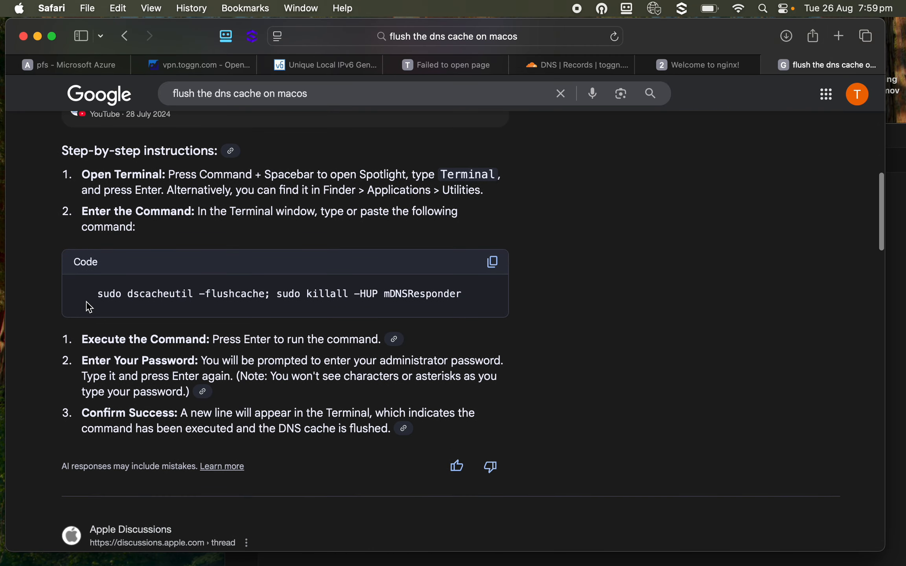
left_click_drag(83, 297, 476, 306)
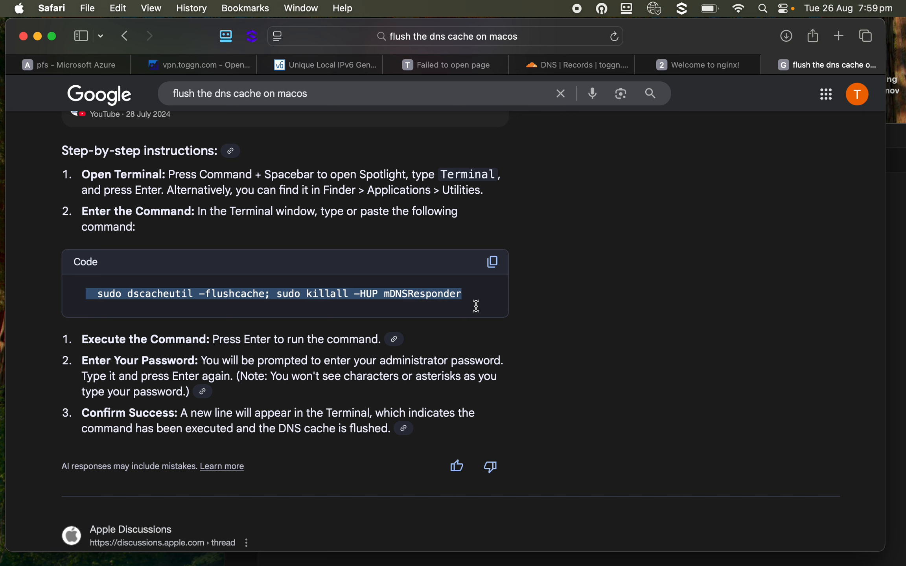
key("super+c")
Switch to iTerm2 and run the copied DNS cache flush command, authenticating with the administrator password.
key("super+Tab")
key("super+v")
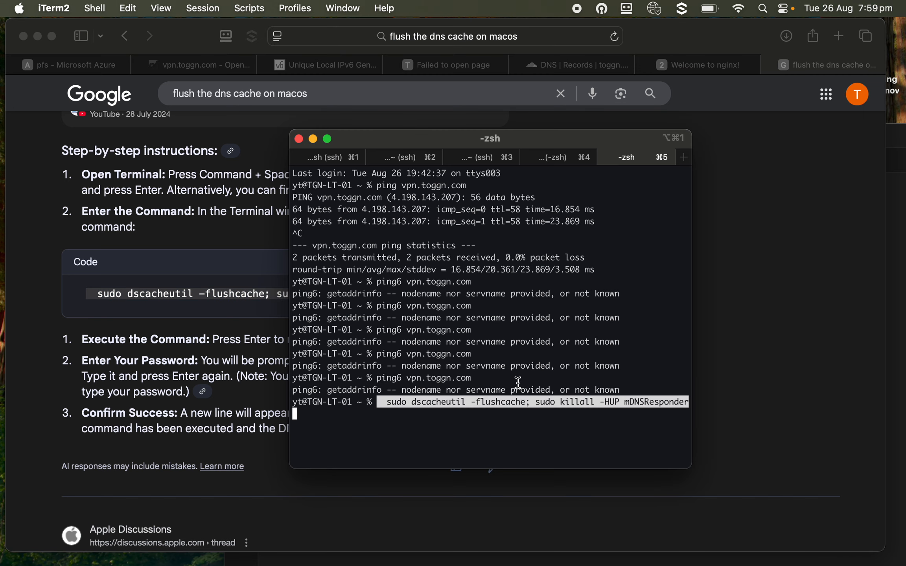
key("Return")
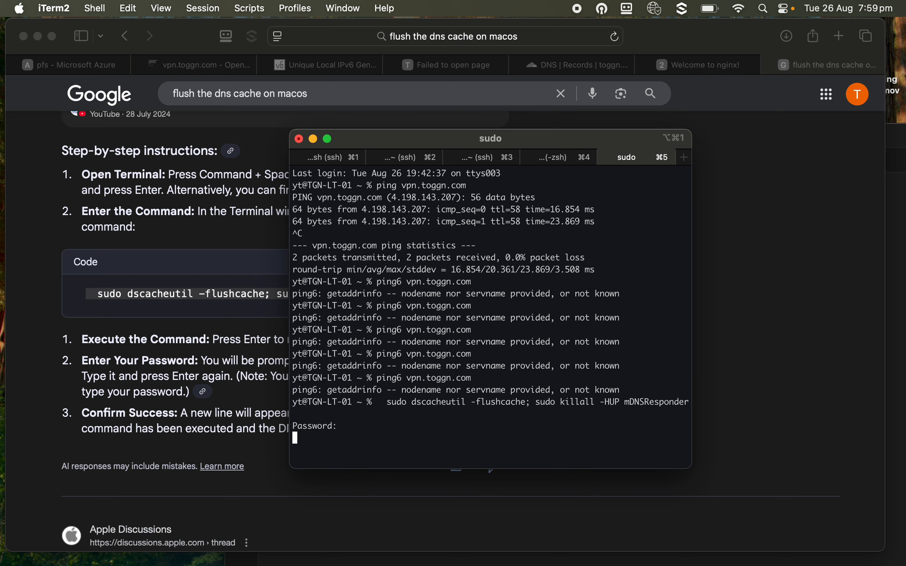
key("Return")
key("super+v")
Run ping6 vpn.toggn.com twice after flushing the DNS cache.
key("Up")
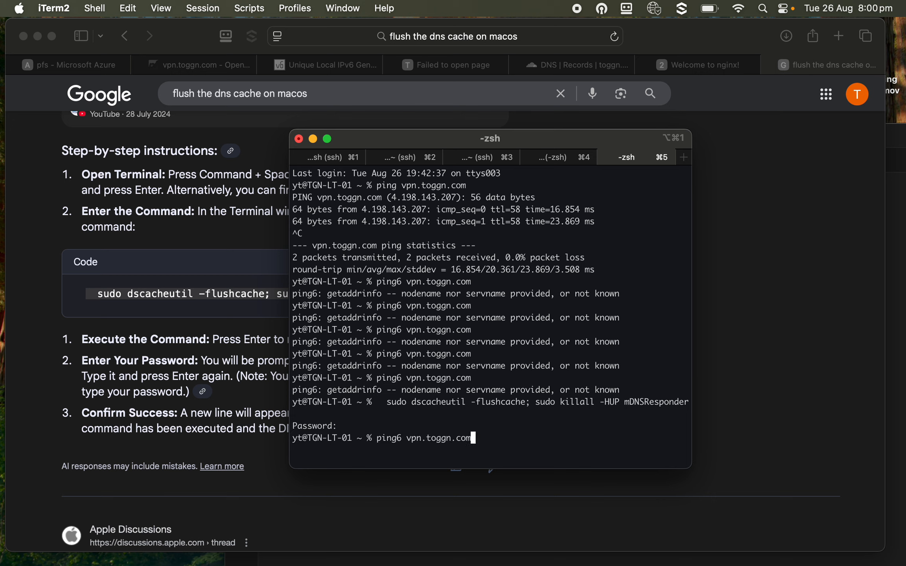
key("Return")
key("Up")
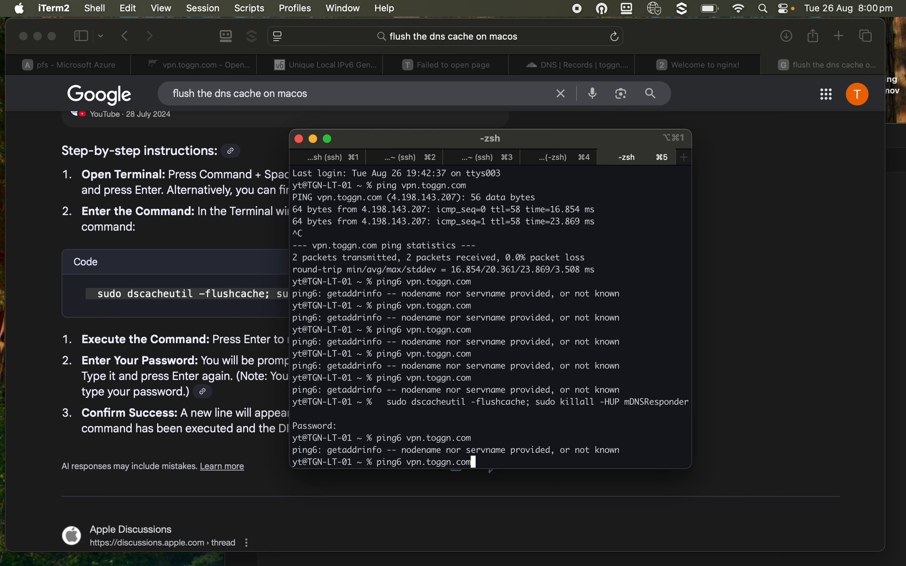
key("Return")
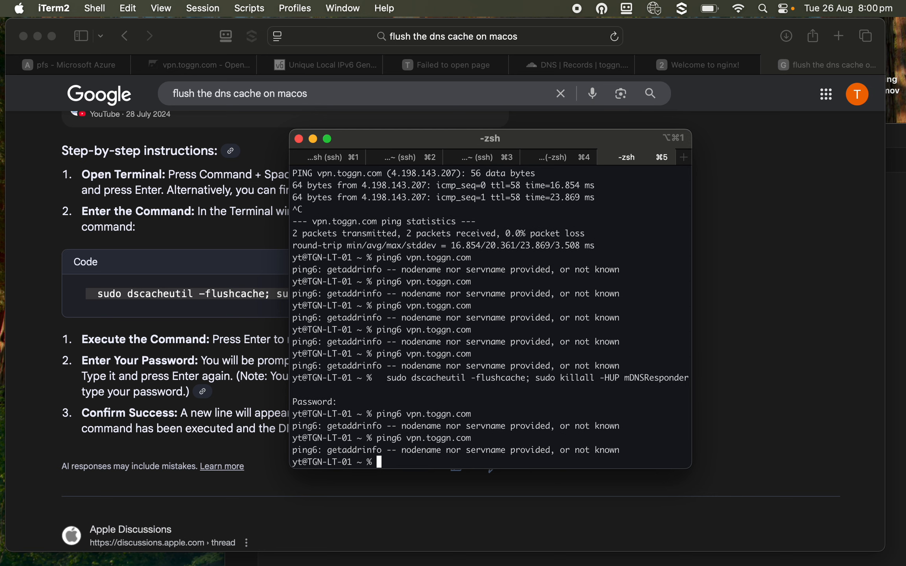
Look up vpn.toggn.com with dig, and repeat the query for the AAAA record using -t AAAA.
type("dig vpn.toggn.com")
key("Return")
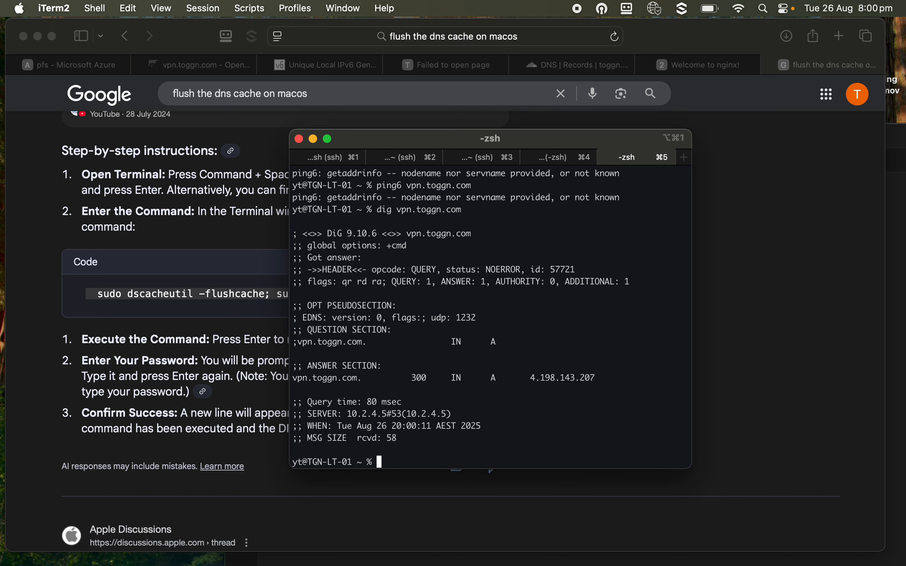
key("Up")
key("Left")
key("Left")
key("Left")
key("Left")
key("Left")
key("Left")
key("Left")
key("Left")
key("Left")
key("Left")
key("Left")
key("Left")
key("Left")
type("-t AAA")
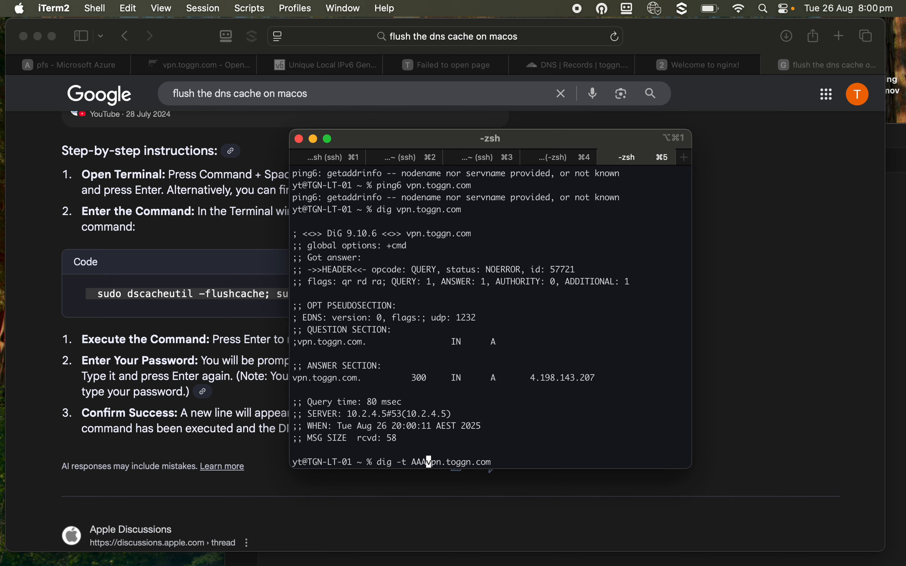
type("A")
key("Return")
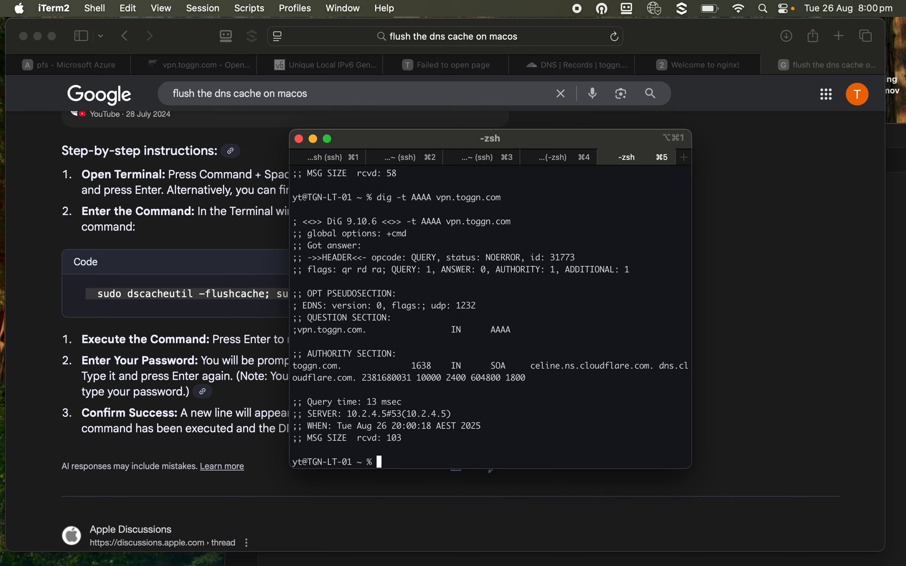
Repeat the dig -t AAAA vpn.toggn.com query three more times.
key("Up")
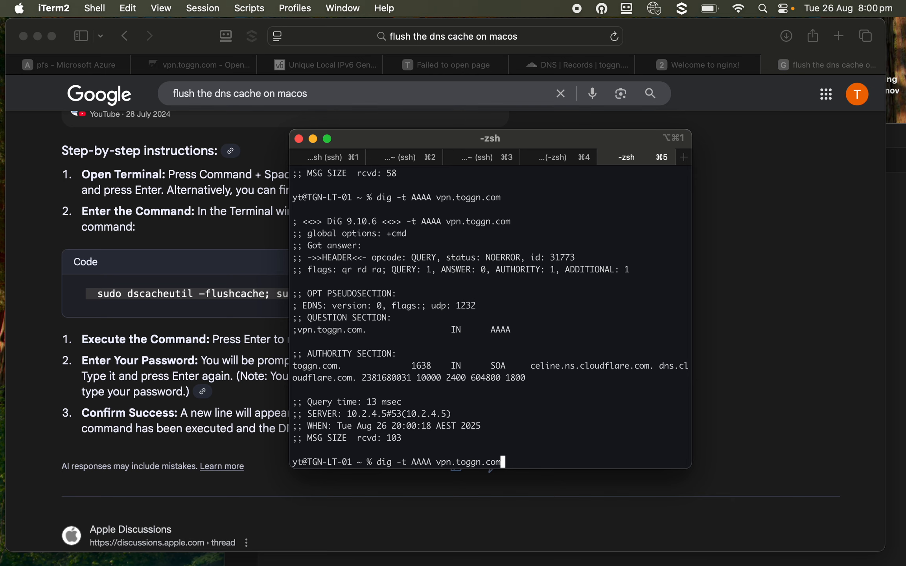
key("Return")
key("Up")
key("Return")
key("Up")
key("Return")
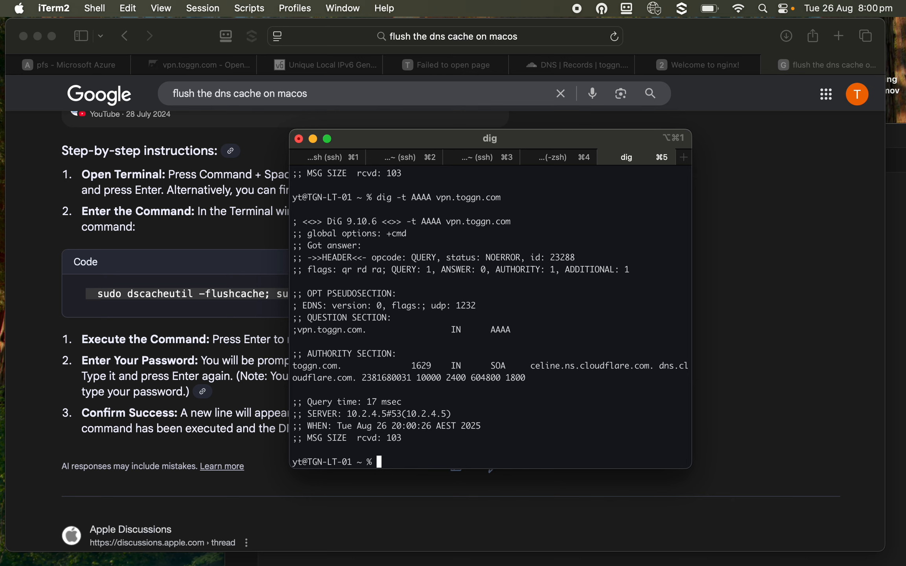
Switch to Safari and review the toggn.com DNS records and nameservers in Cloudflare.
left_click(807, 71)
left_click(684, 70)
left_click(582, 70)
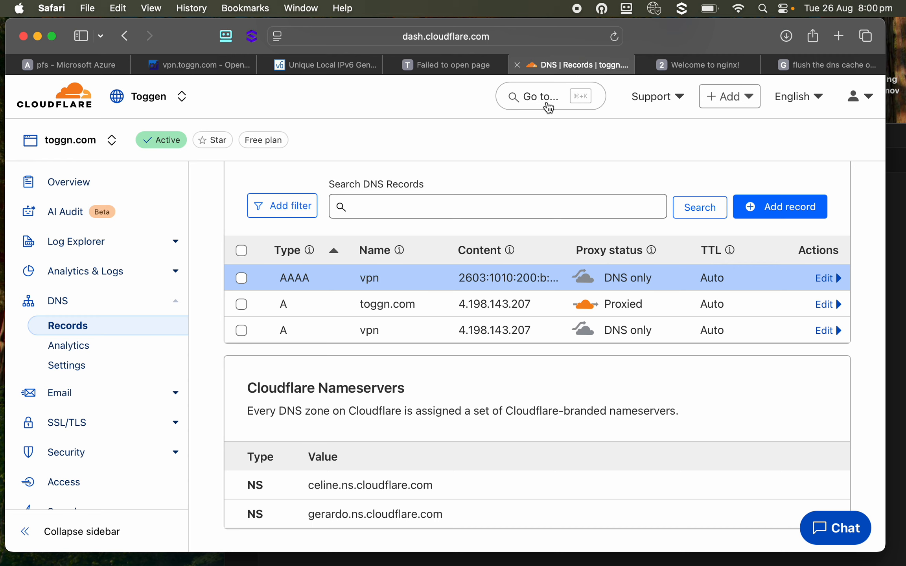
scroll(483, 310, "up", 3)
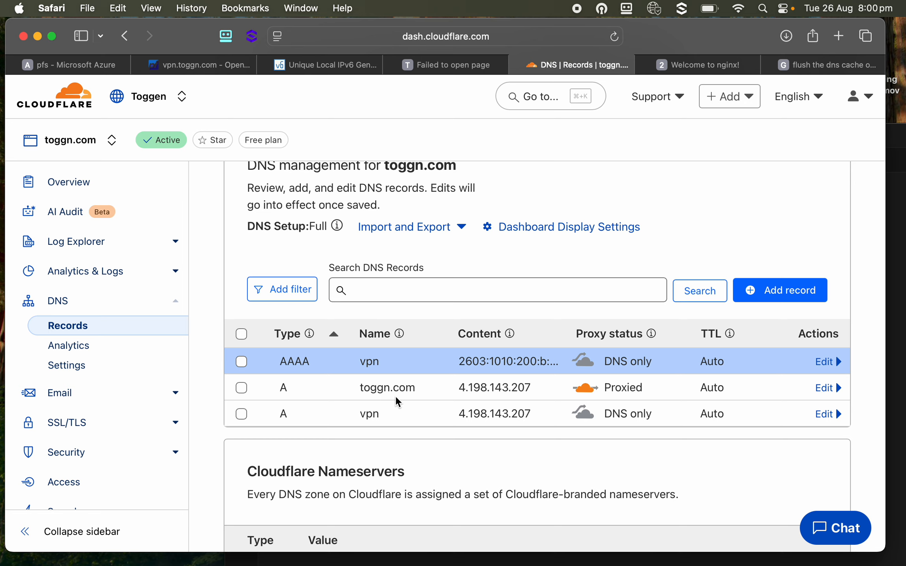
scroll(395, 396, "up", 7)
scroll(409, 396, "down", 10)
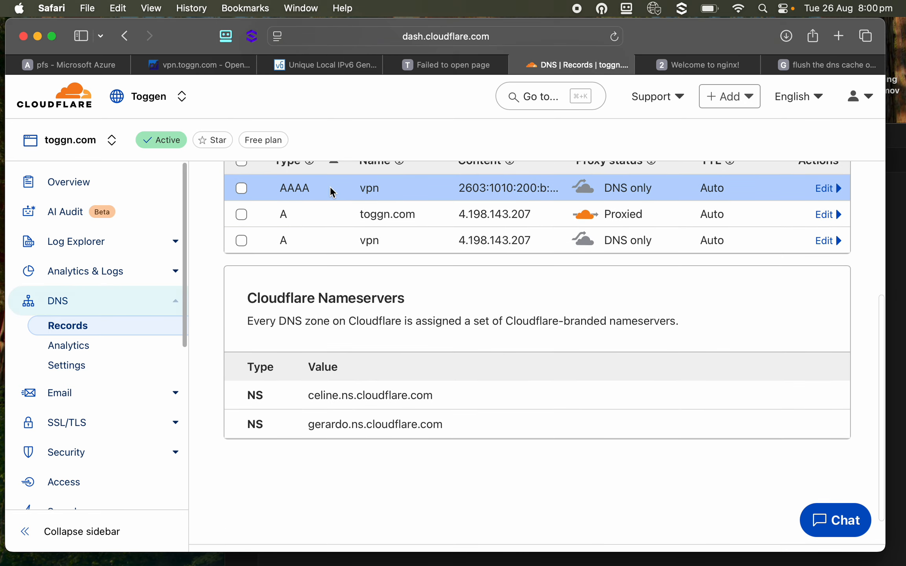
Replace the nginx welcome page with the dnschecker.org DNS propagation tool.
left_click(703, 64)
left_click(497, 38)
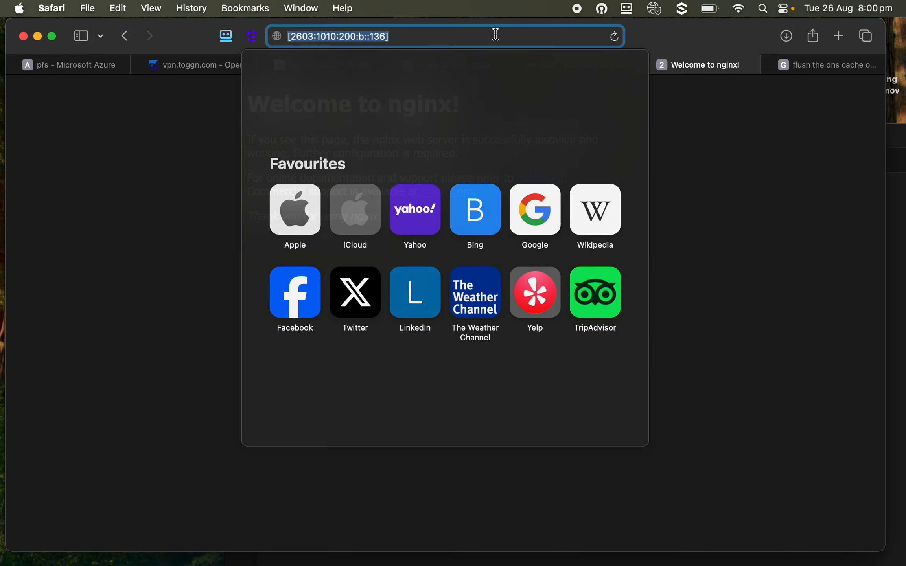
type("dnsche")
type("c")
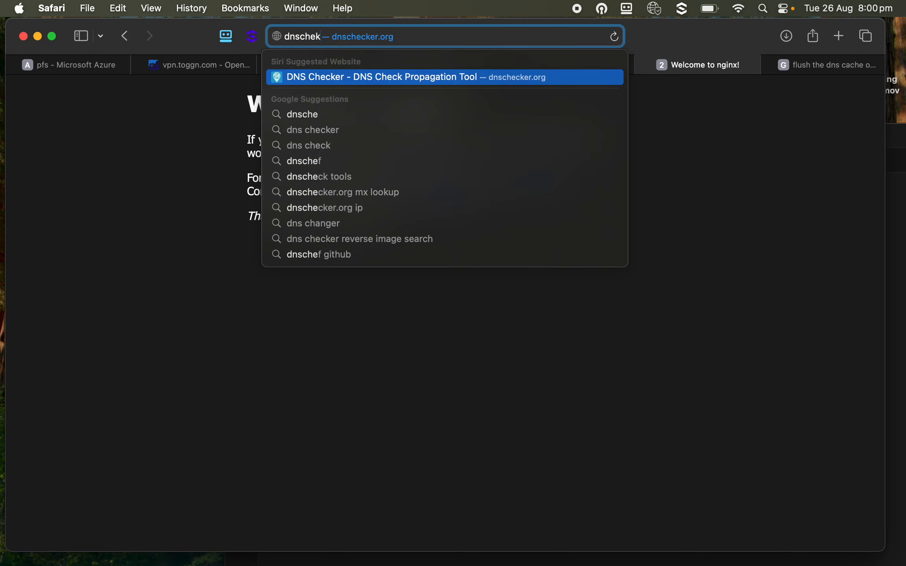
type("k")
key("BackSpace")
key("Return")
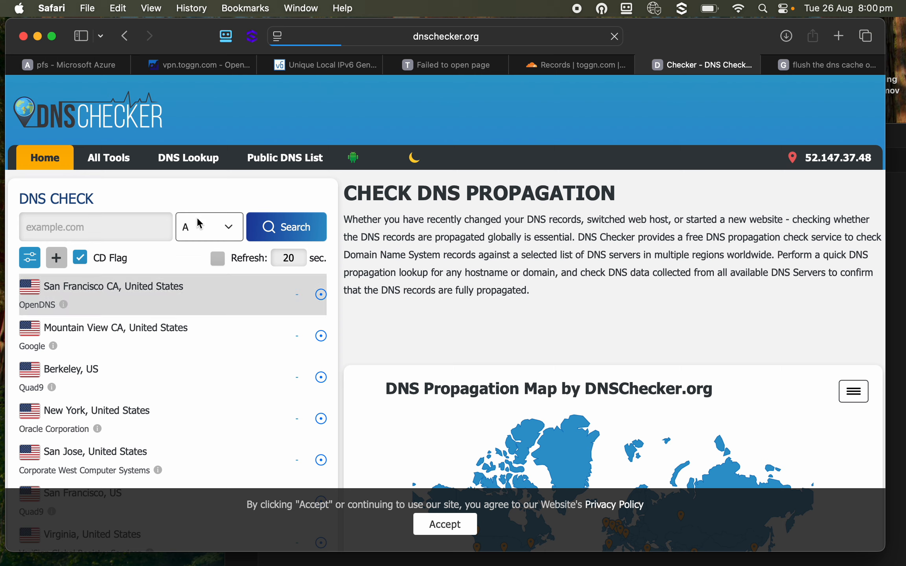
Check the global propagation of the A record for vpn.toggn.com.
left_click(125, 225)
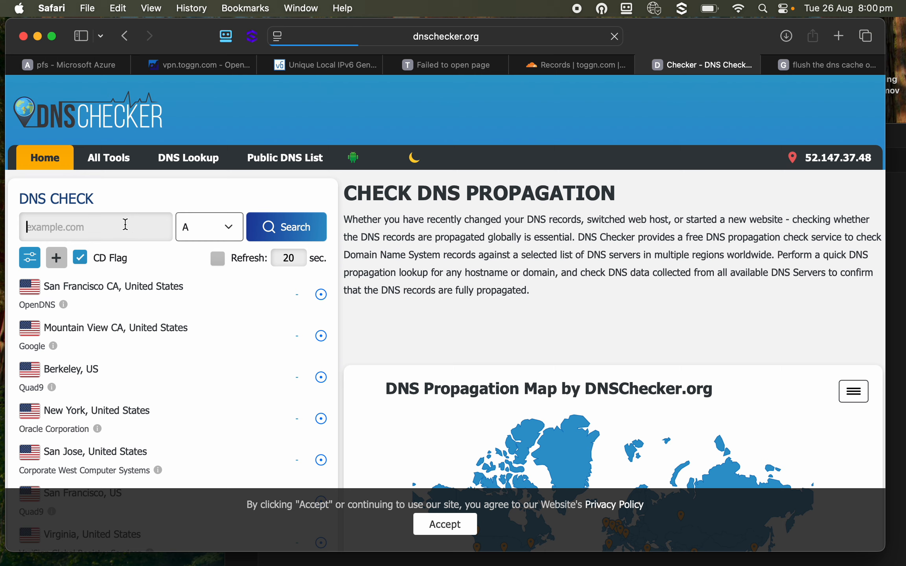
type("vpn.toggn.com")
key("Return")
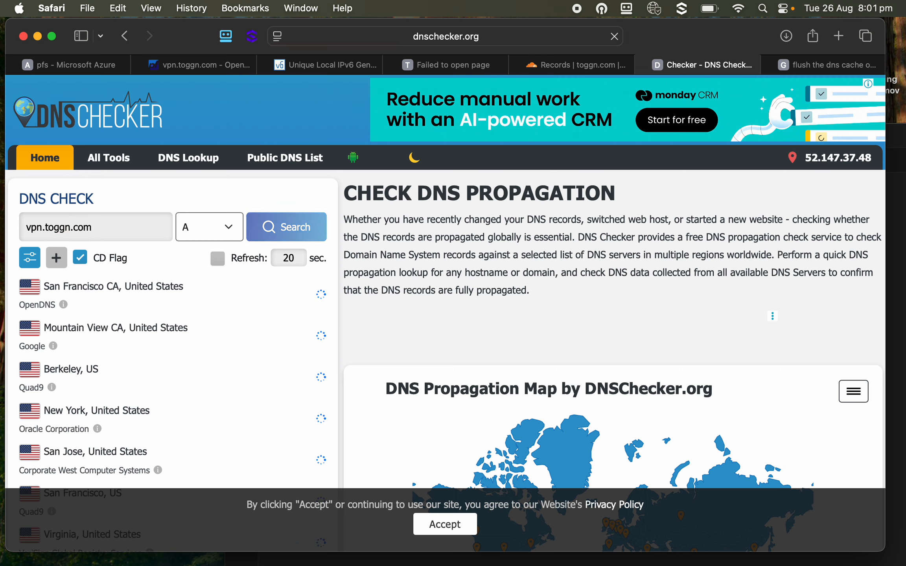
Check the propagation of the AAAA record for vpn.toggn.com and review the results for every listed server.
left_click(227, 233)
left_click(199, 238)
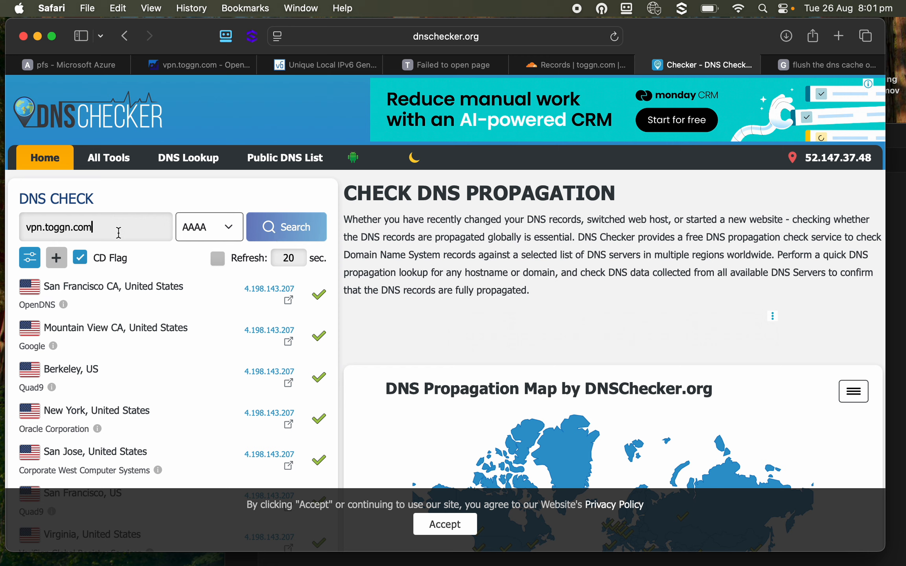
left_click(213, 229)
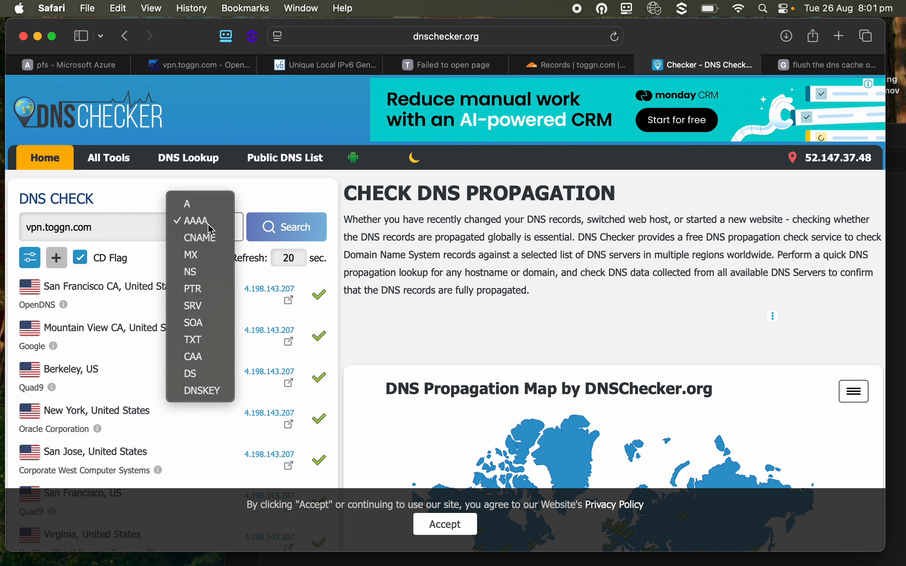
left_click(210, 229)
left_click(308, 234)
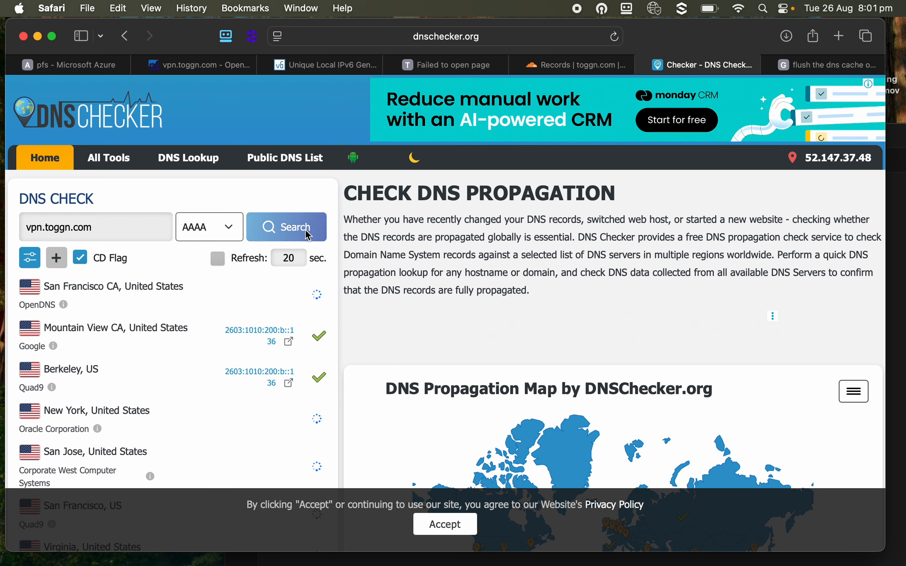
scroll(279, 344, "down", 15)
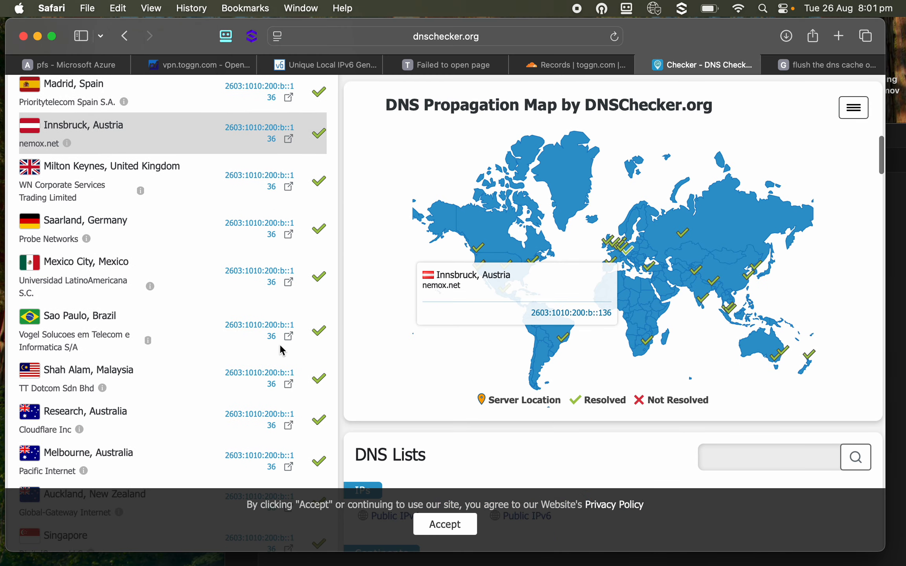
scroll(279, 344, "down", 10)
Return to iTerm2 and rerun dig -t AAAA vpn.toggn.com twice.
key("super+Tab")
key("Up")
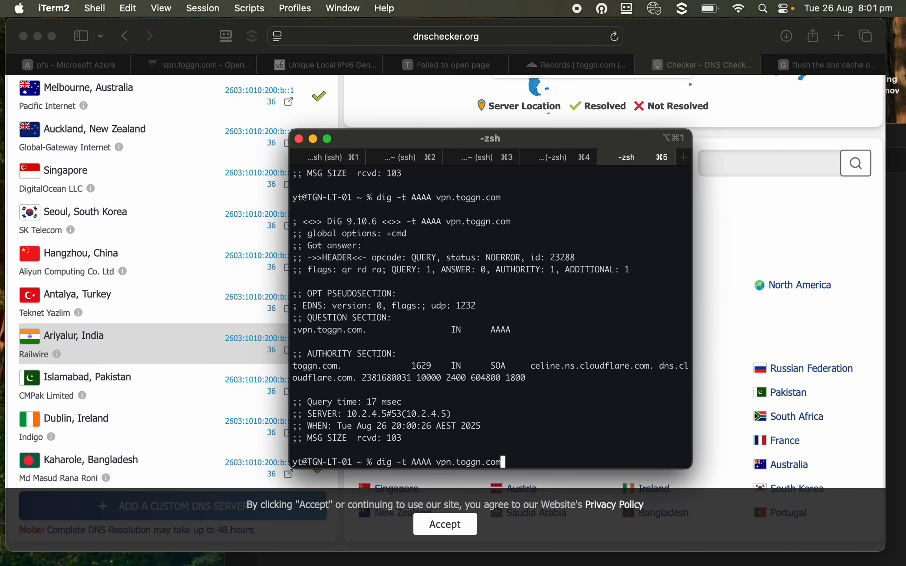
key("Return")
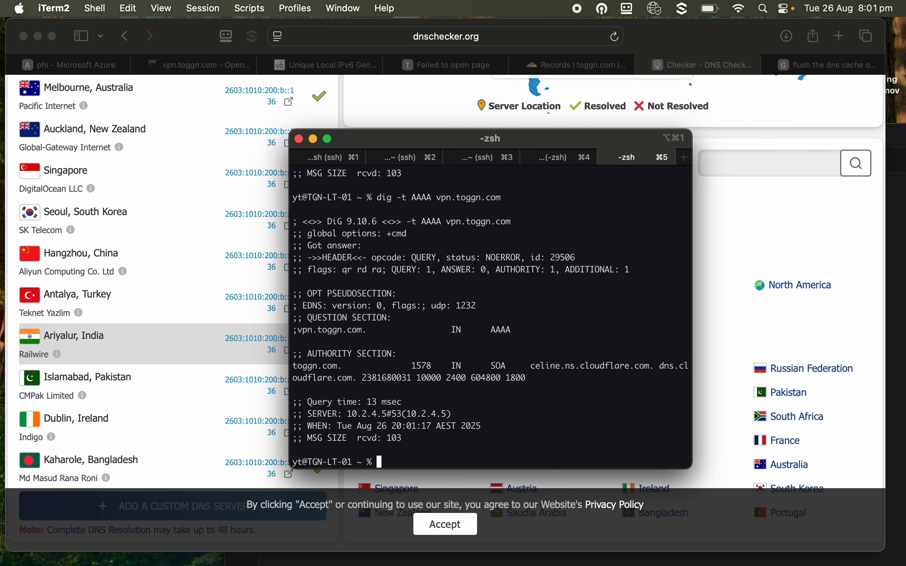
key("Up")
key("Return")
Query the AAAA record of vpn.toggn.com against the DNS server 8.8.8.8 with dig.
key("Up")
type("@8.8.8.8")
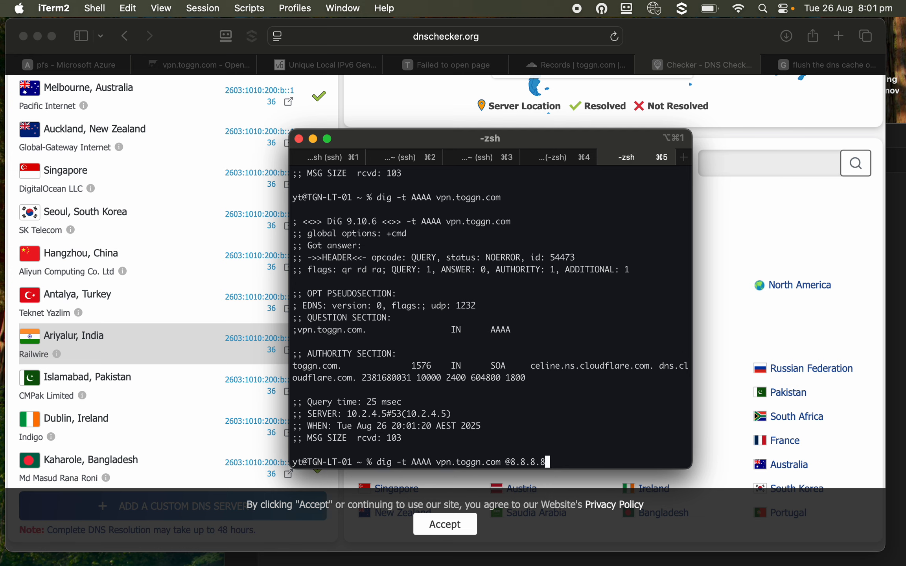
key("Return")
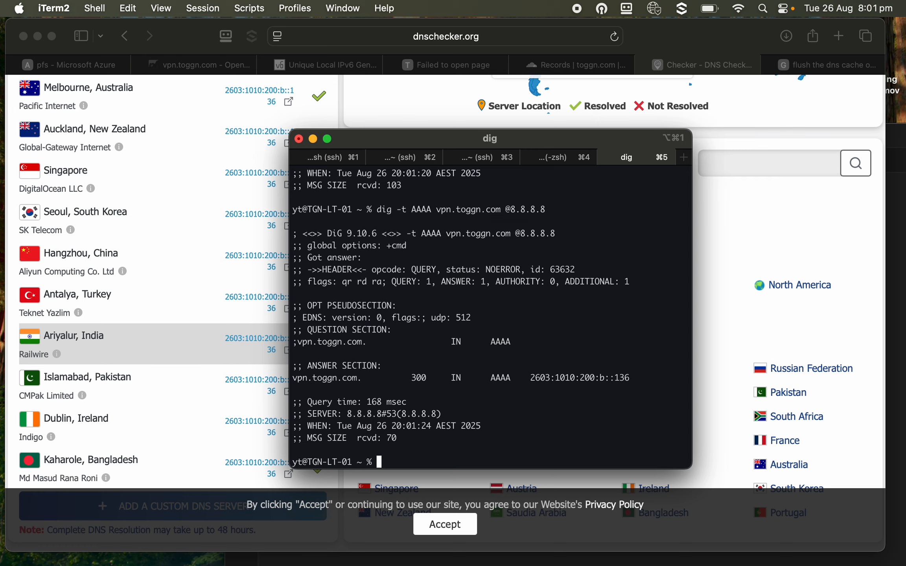
Recall the plain dig vpn.toggn.com command from the history and run it using the default DNS server.
key("Up")
key("Up")
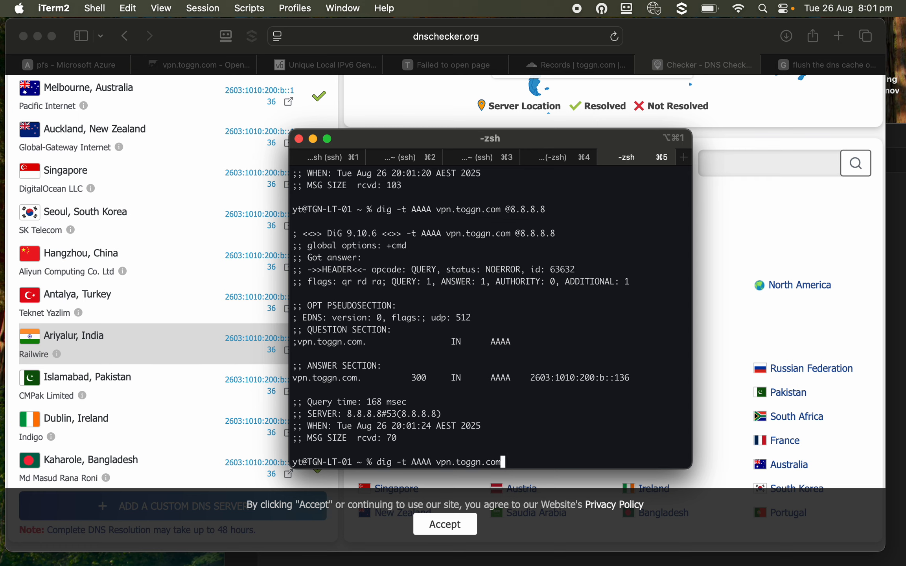
key("Up")
key("Up")
key("Down")
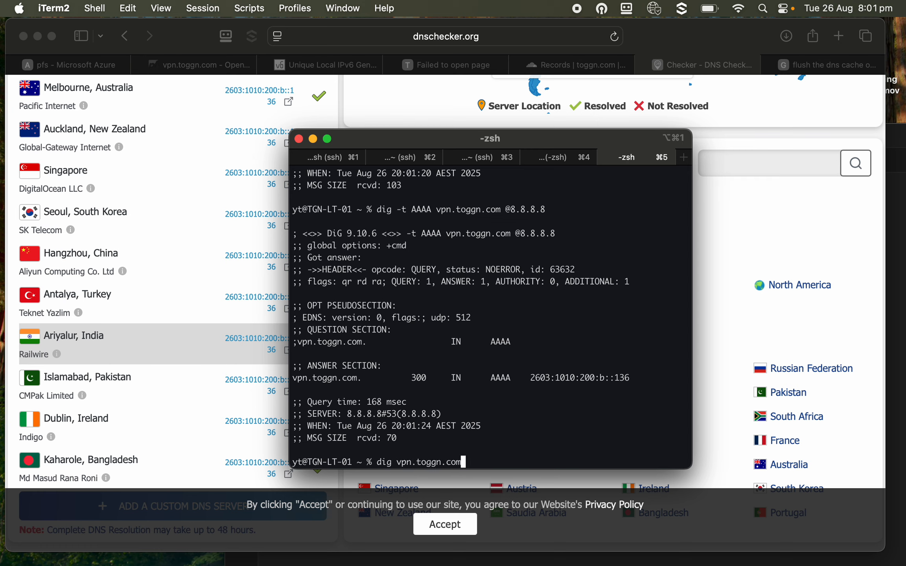
left_click(656, 12)
left_click(656, 9)
key("Return")
Rerun the dig -t AAAA query for vpn.toggn.com against 8.8.8.8.
key("Up")
key("Up")
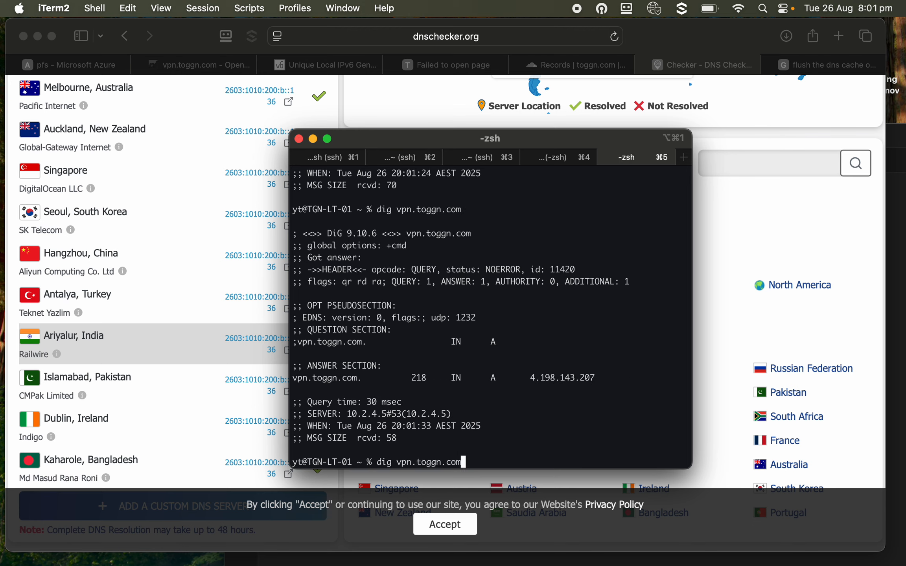
key("Return")
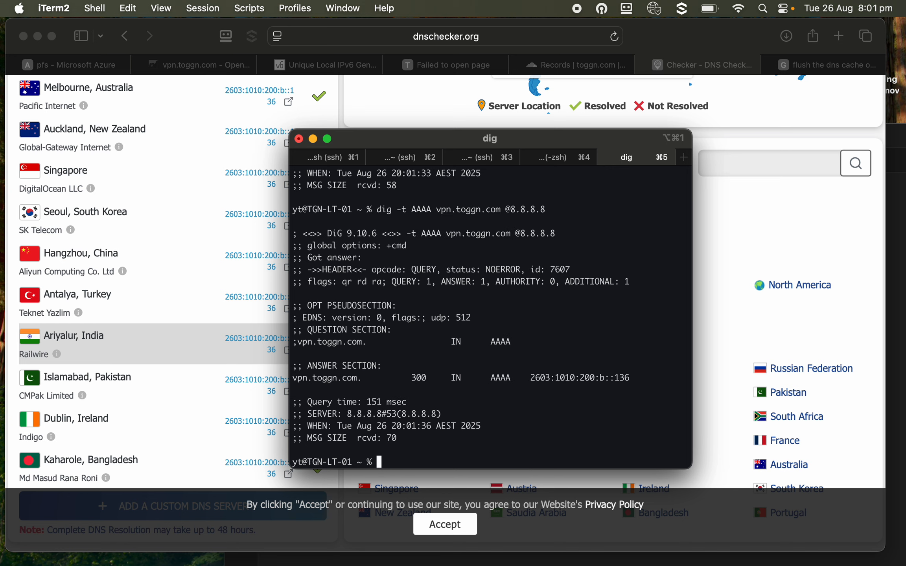
Change the DNS server in the AAAA query to 8.8.4.4 and run it for vpn.toggn.com.
key("Up")
key("BackSpace")
key("BackSpace")
key("BackSpace")
type("4.4")
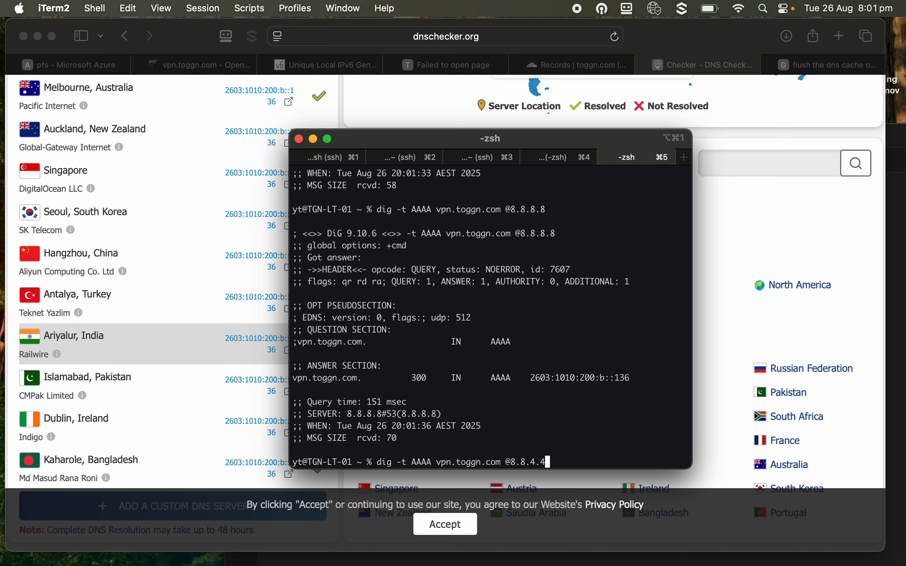
key("Return")
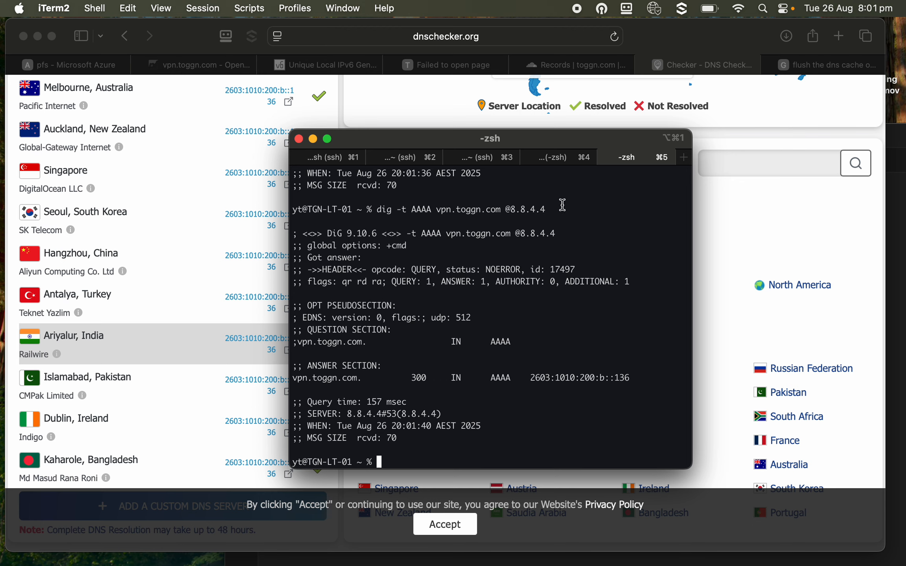
Move the terminal window aside, return to the pfSense Client Export page and choose Installation hostname for Host Name Resolution.
left_click_drag(539, 144, 648, 205)
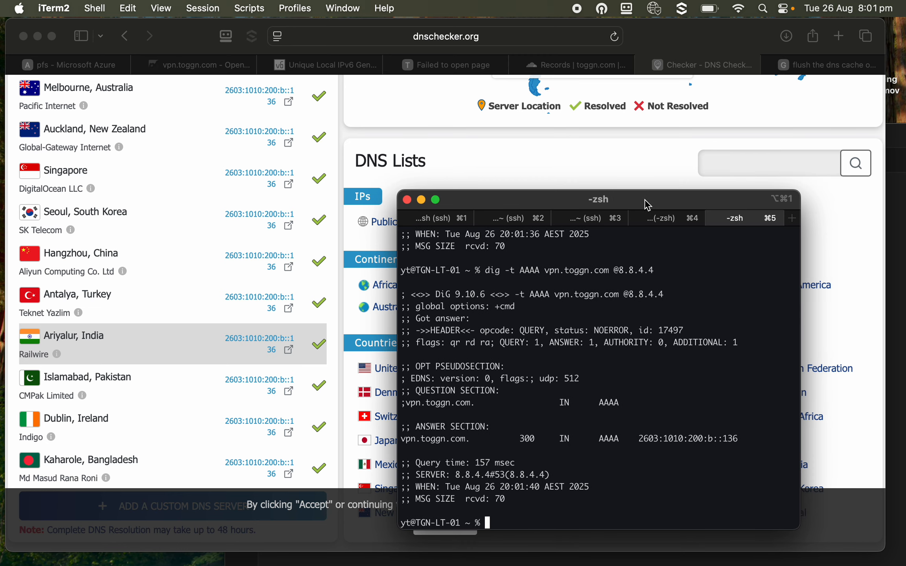
left_click(208, 68)
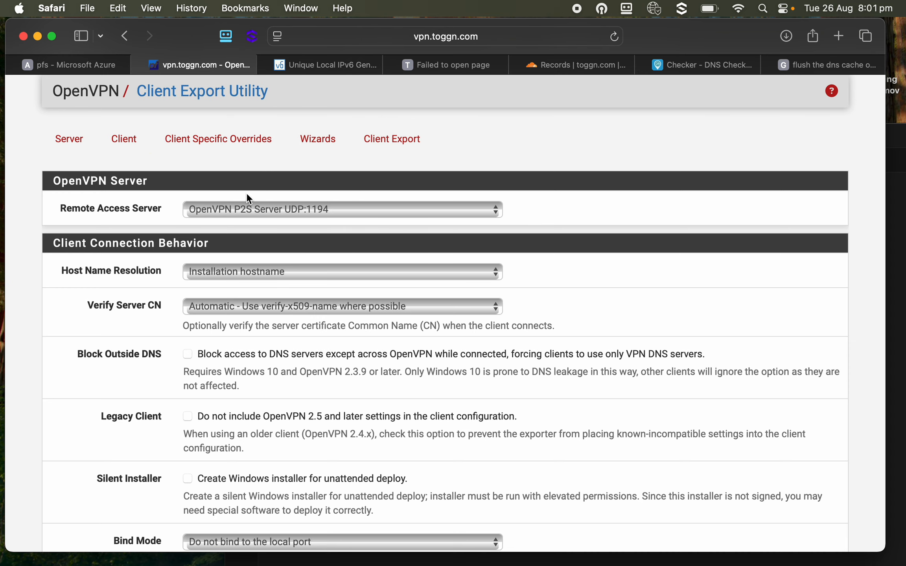
scroll(248, 197, "up", 2)
scroll(247, 197, "down", 6)
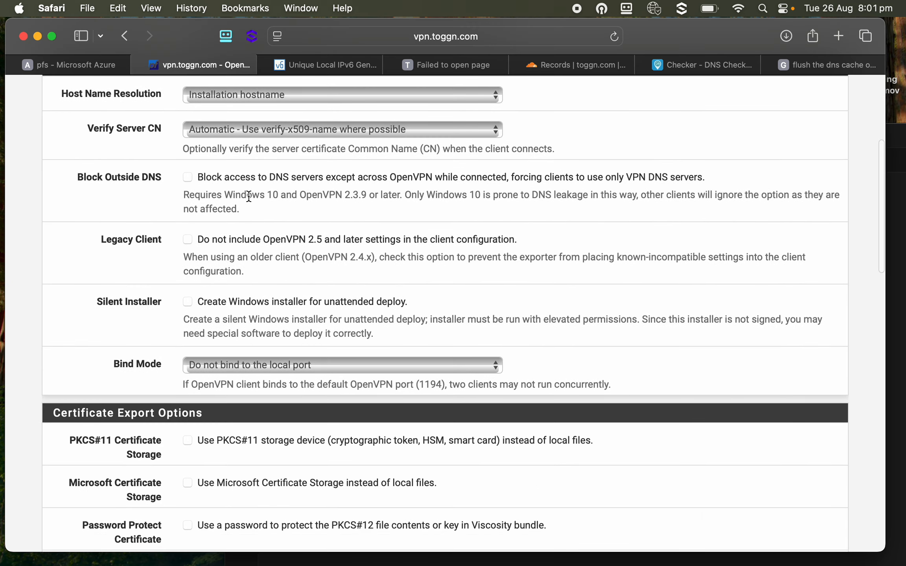
scroll(248, 197, "up", 3)
left_click(297, 172)
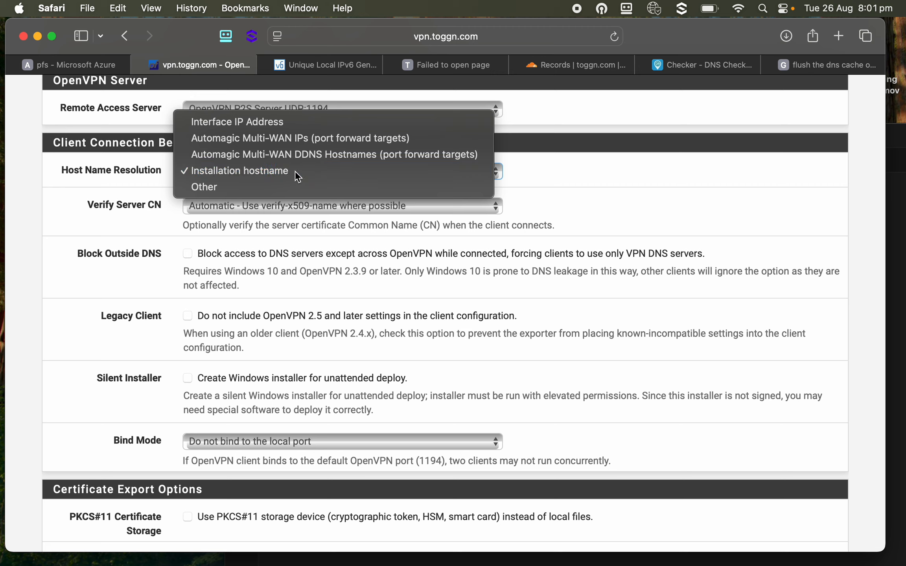
left_click(295, 172)
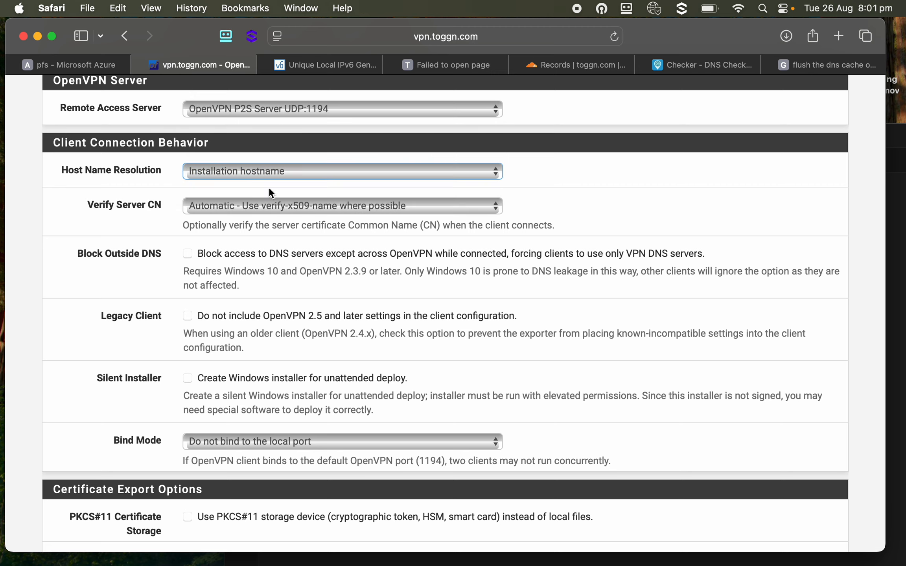
left_click(295, 173)
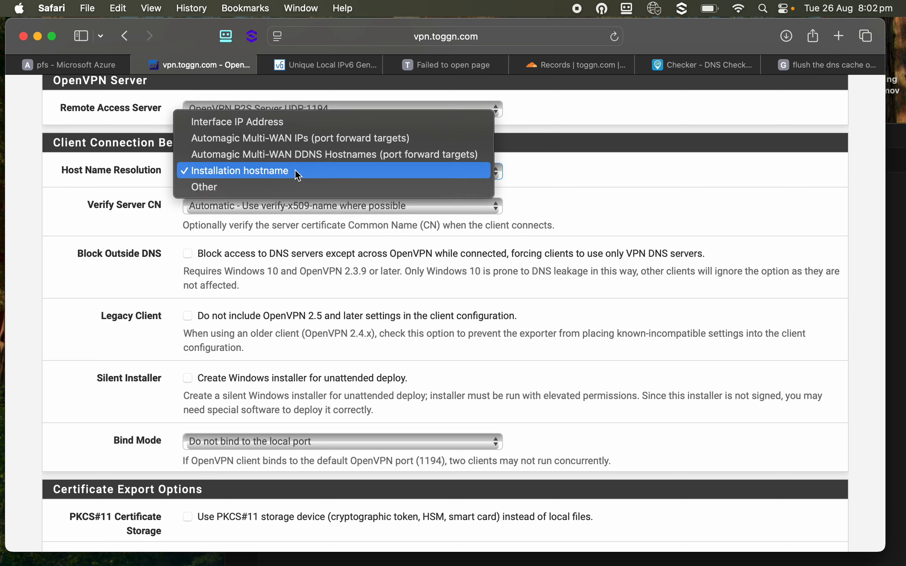
left_click(297, 172)
Review the remaining client export options without changing them and save the current settings as default.
scroll(303, 177, "down", 2)
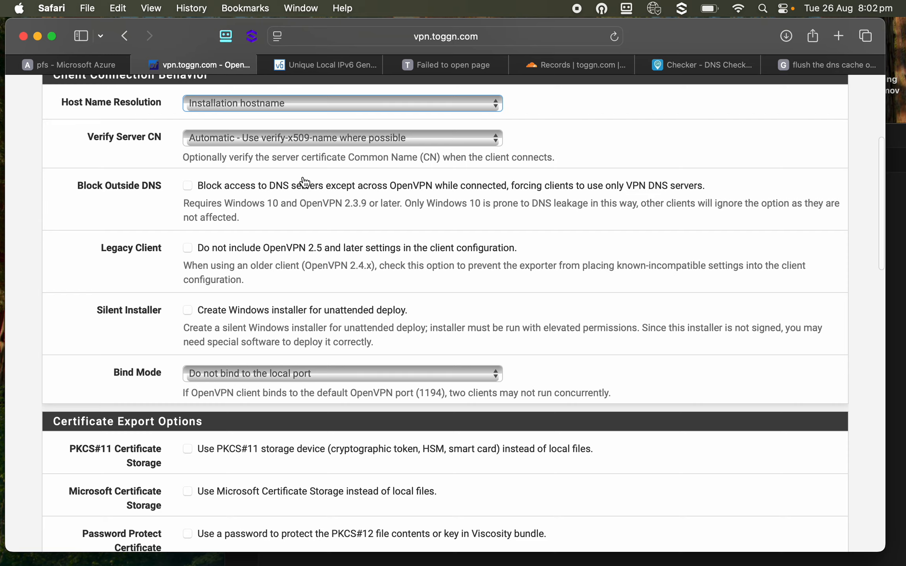
scroll(304, 181, "down", 3)
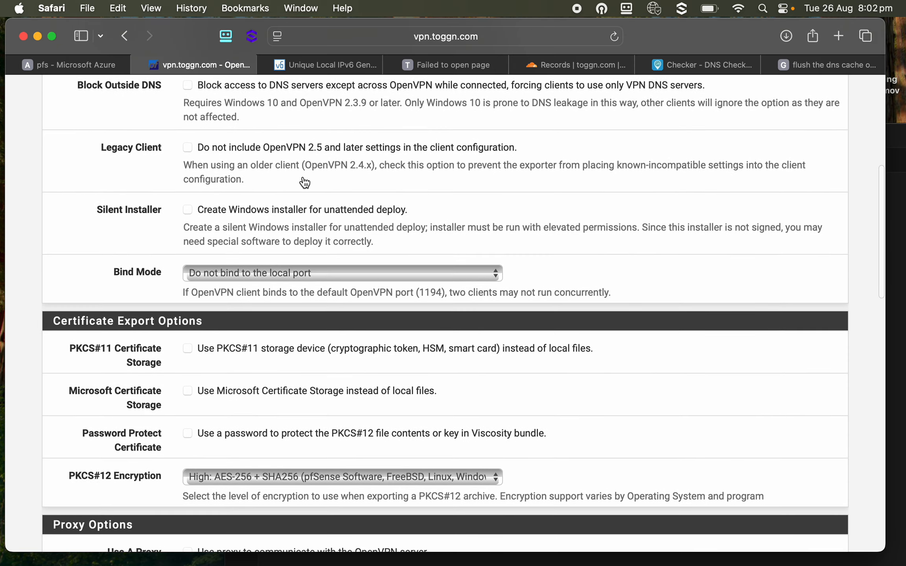
scroll(305, 183, "down", 10)
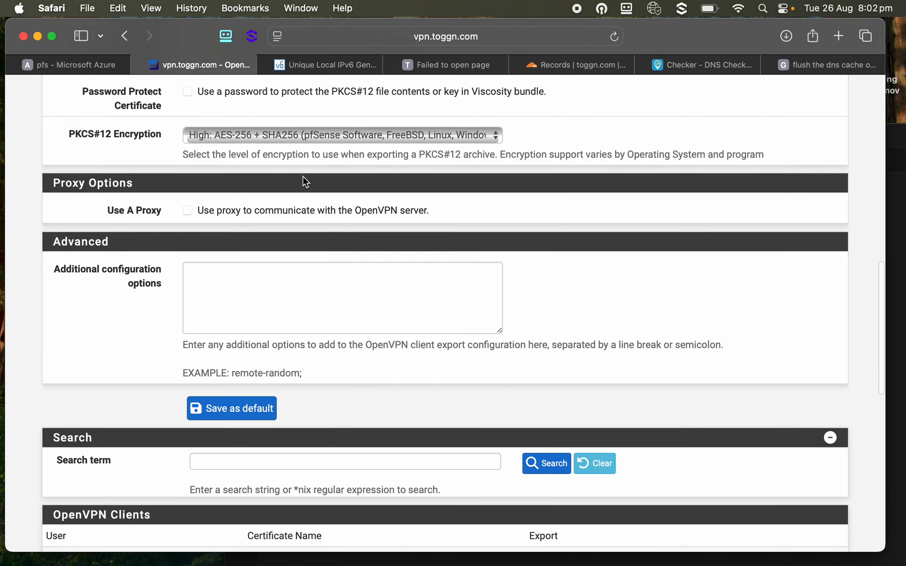
scroll(303, 175, "down", 6)
scroll(303, 175, "up", 10)
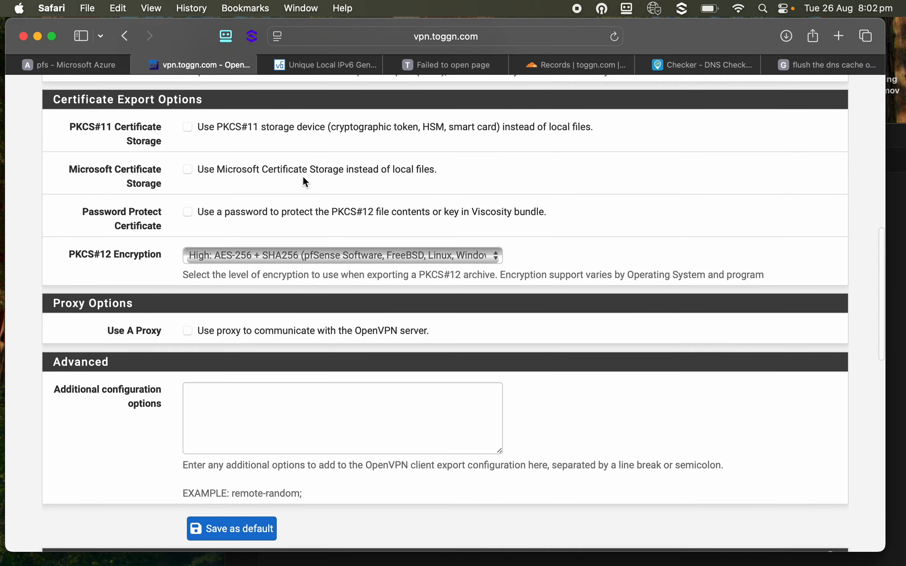
scroll(303, 175, "down", 2)
scroll(300, 200, "up", 15)
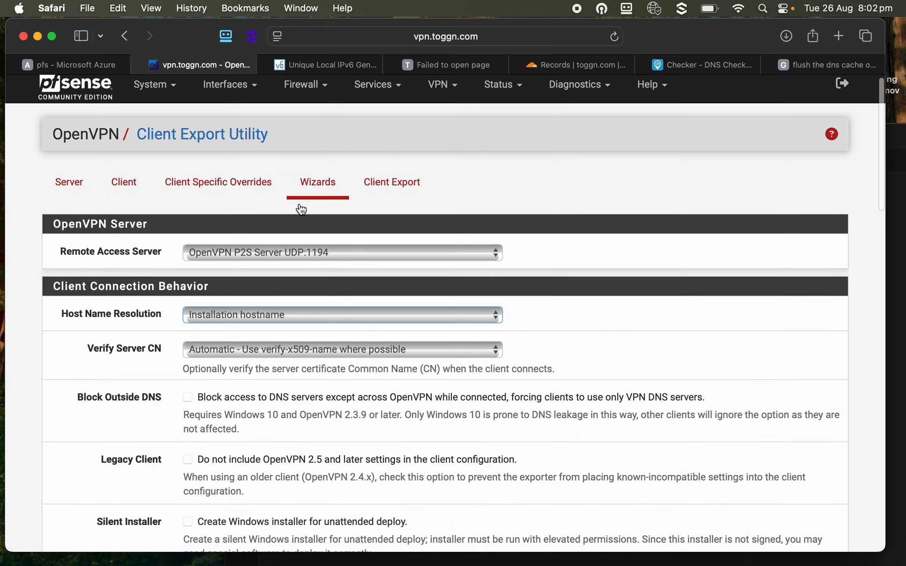
scroll(301, 208, "down", 15)
left_click(252, 444)
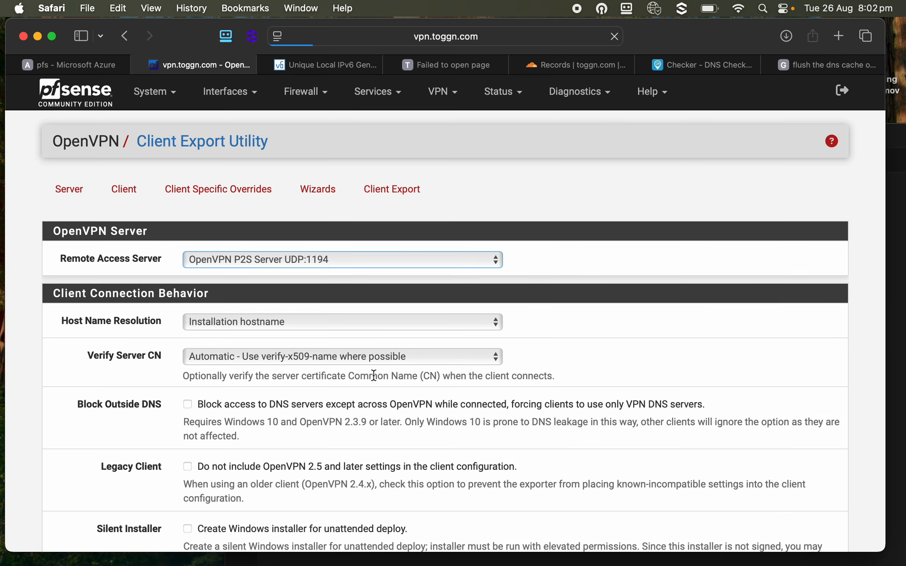
Download the Most Clients inline configuration for user ja, allowing downloads from vpn.toggn.com.
scroll(301, 326, "down", 15)
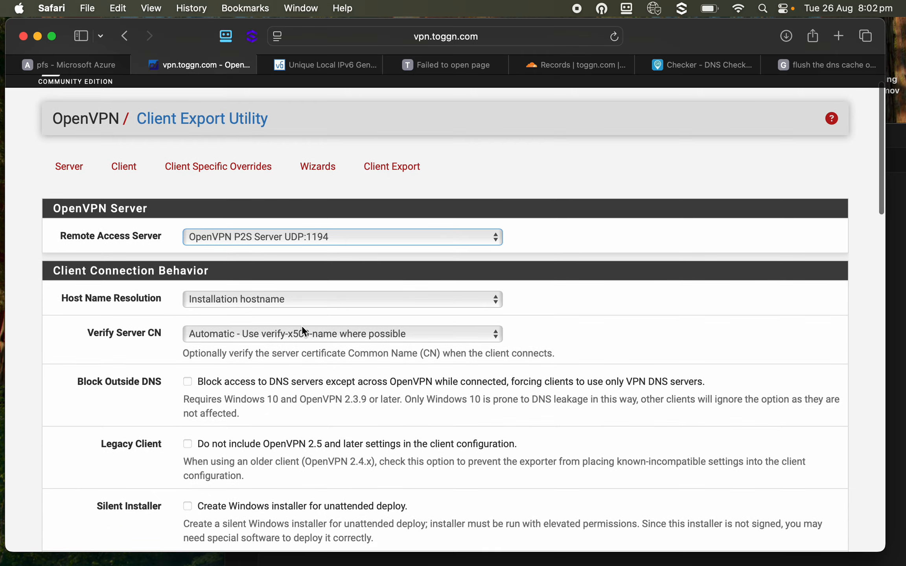
scroll(302, 332, "down", 5)
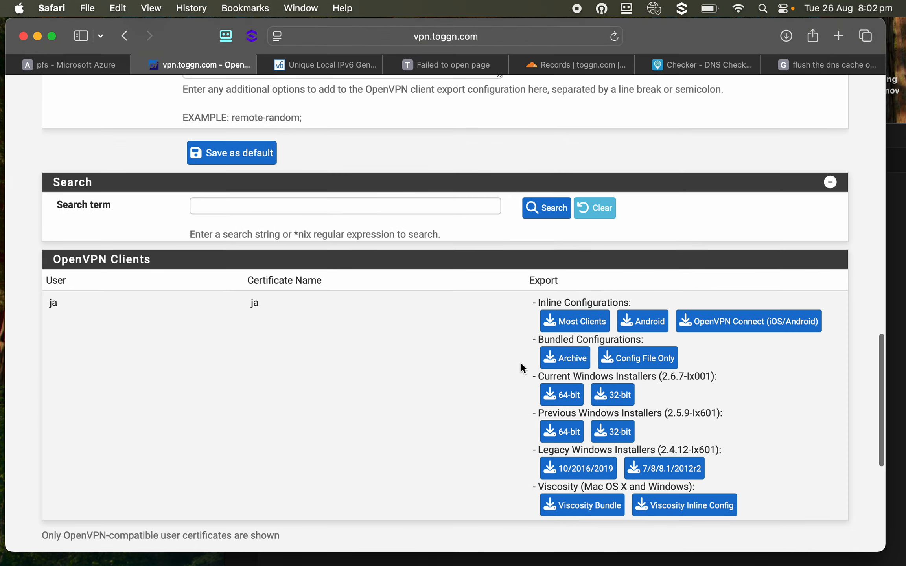
left_click(579, 320)
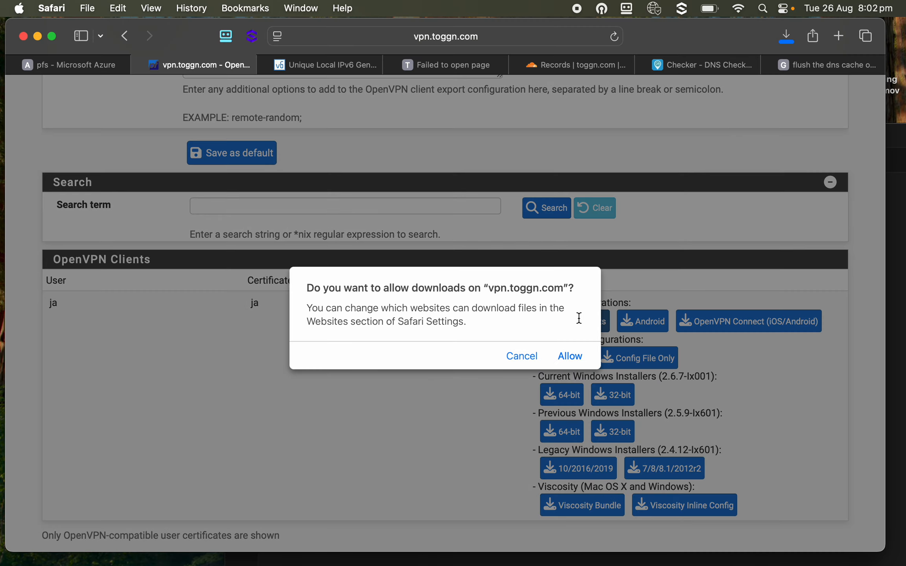
left_click(569, 357)
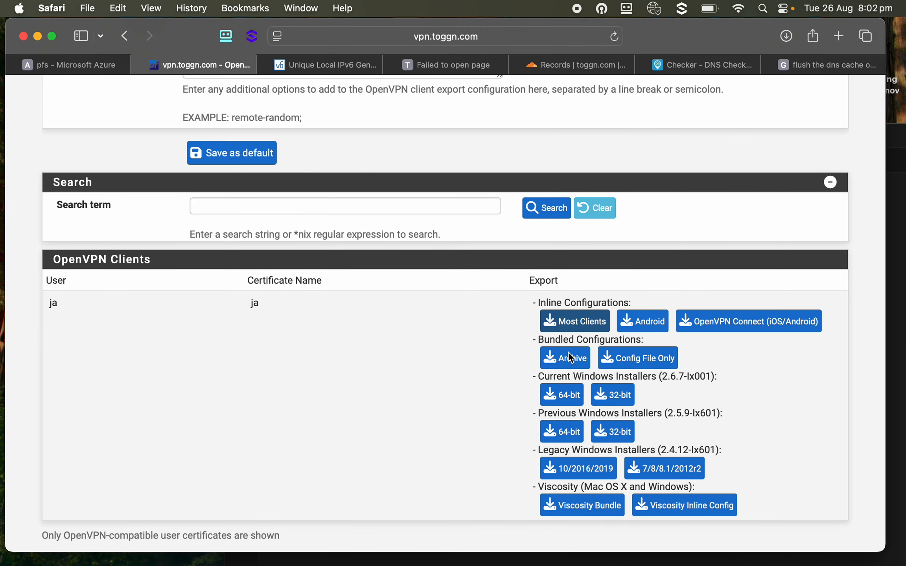
Open the downloaded vpn-udp-1194-ja-config.ovpn file and import it as a profile into OpenVPN Connect.
left_click(625, 546)
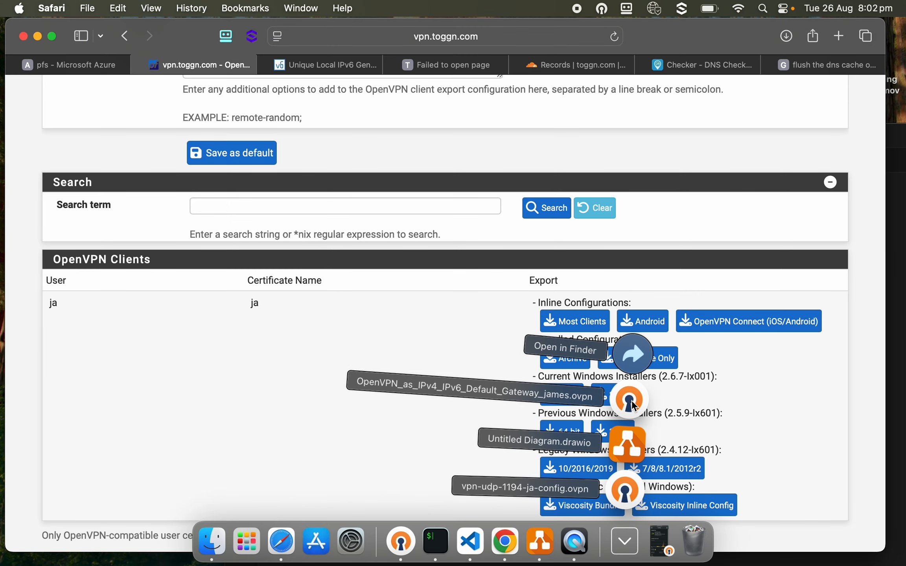
left_click(628, 497)
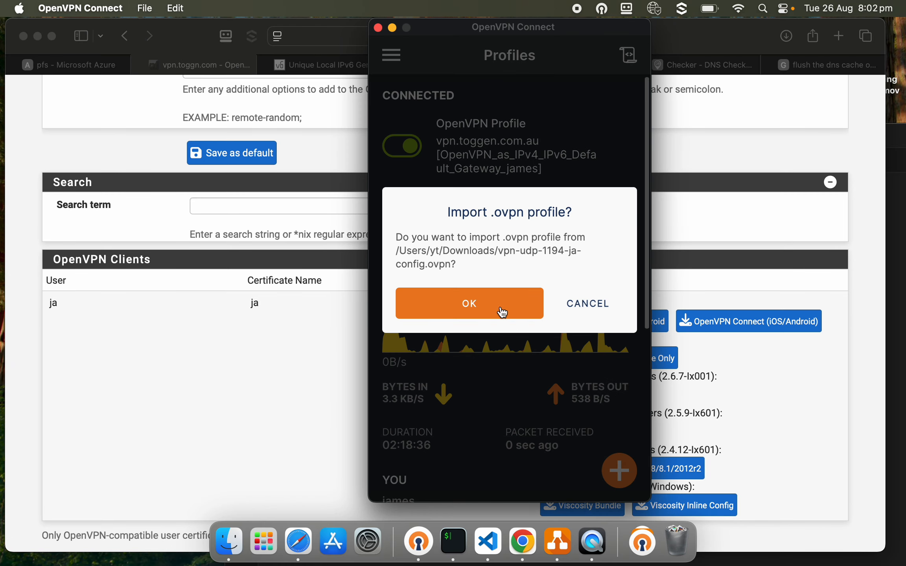
left_click(503, 313)
Enter the username ja in the imported profile, enable Save password and enter the account password.
left_click(468, 212)
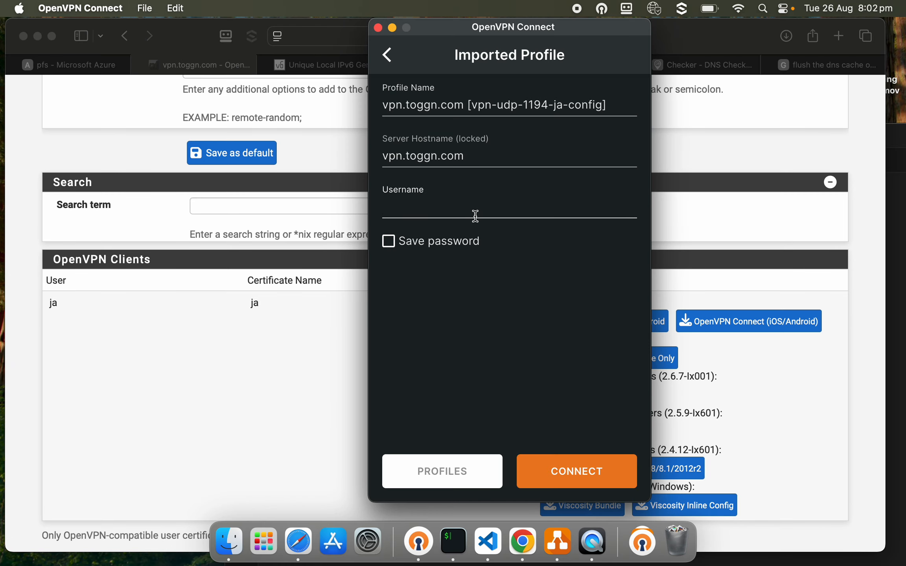
type("ja")
left_click(394, 242)
left_click(444, 285)
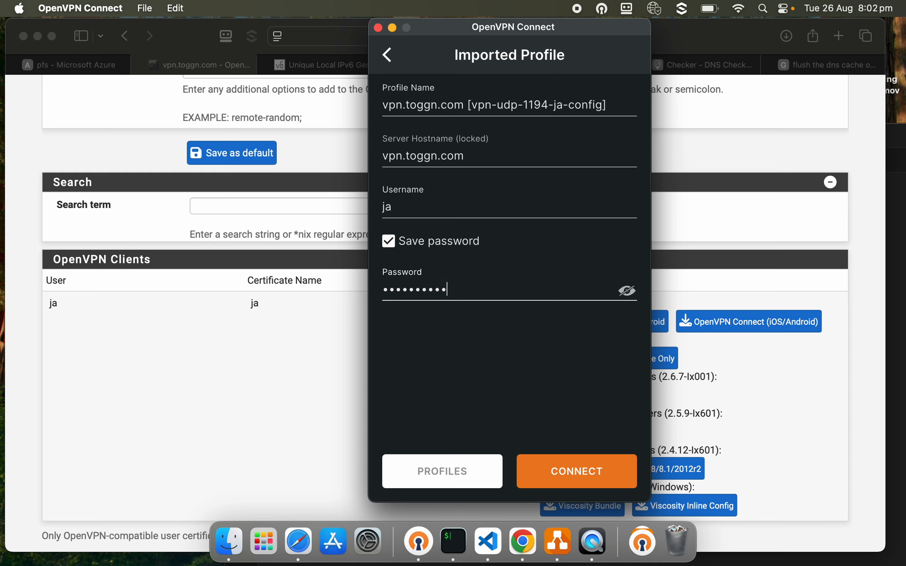
Connect with the imported vpn.toggn.com profile, confirm the profile change with Don't show again, and examine the connection's IP addresses and server details.
left_click(549, 477)
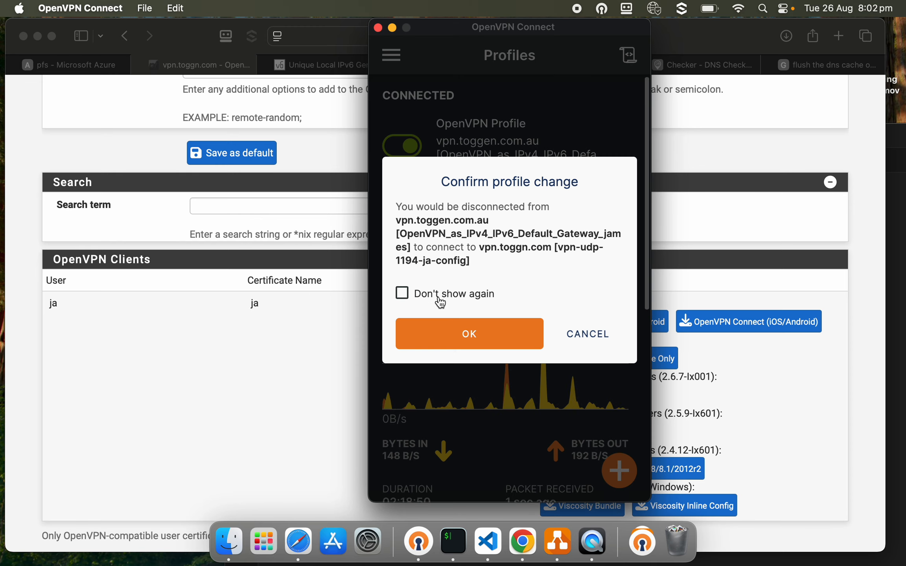
left_click(440, 302)
left_click(470, 335)
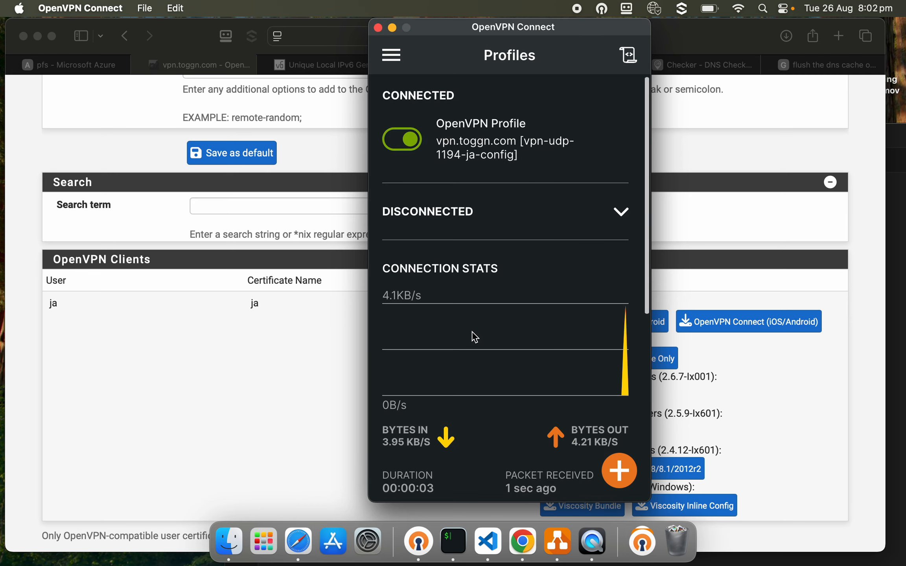
scroll(528, 281, "down", 8)
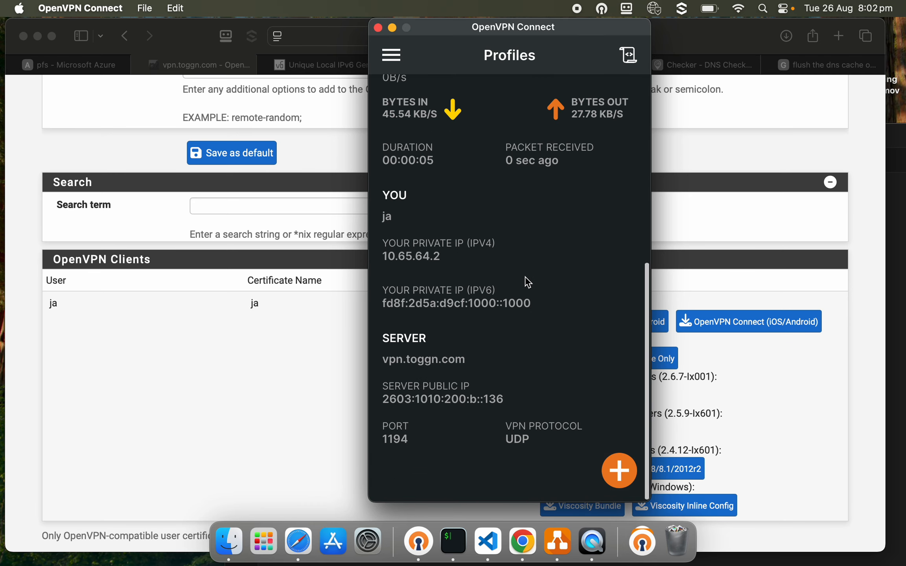
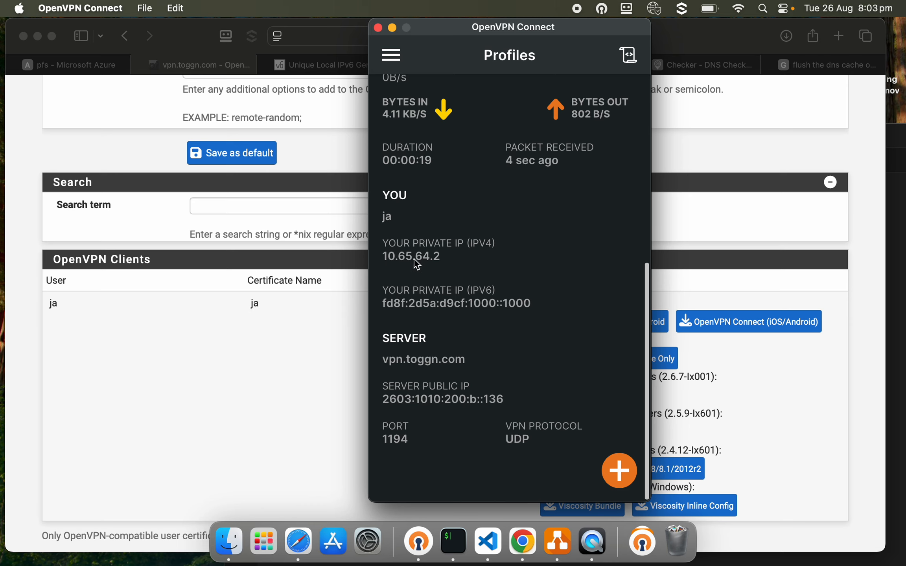
Switch to iTerm2, move its window beside the connection details, and ping 10.0.1.5 briefly before stopping the ping.
left_click(457, 551)
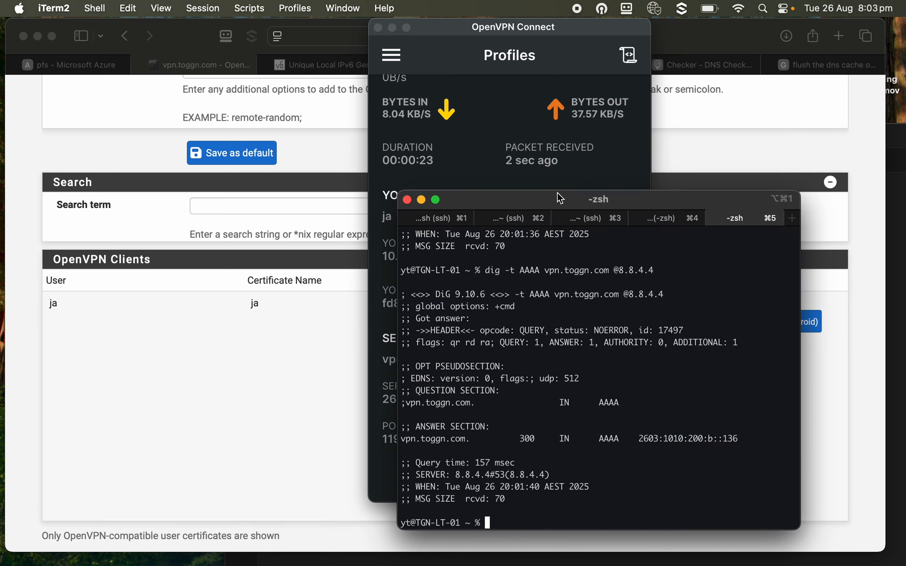
left_click_drag(539, 208, 188, 162)
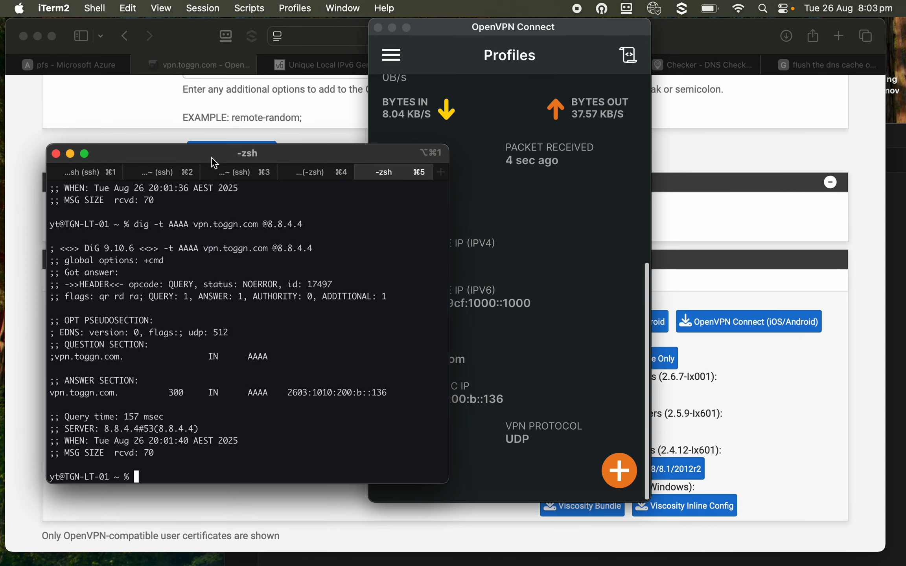
type("ping 10.")
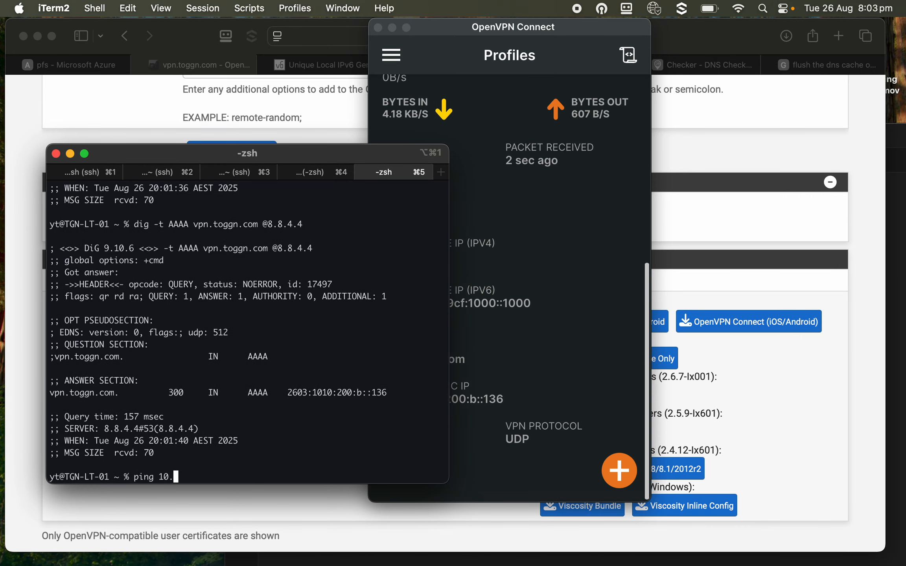
type("0.1.5")
key("Return")
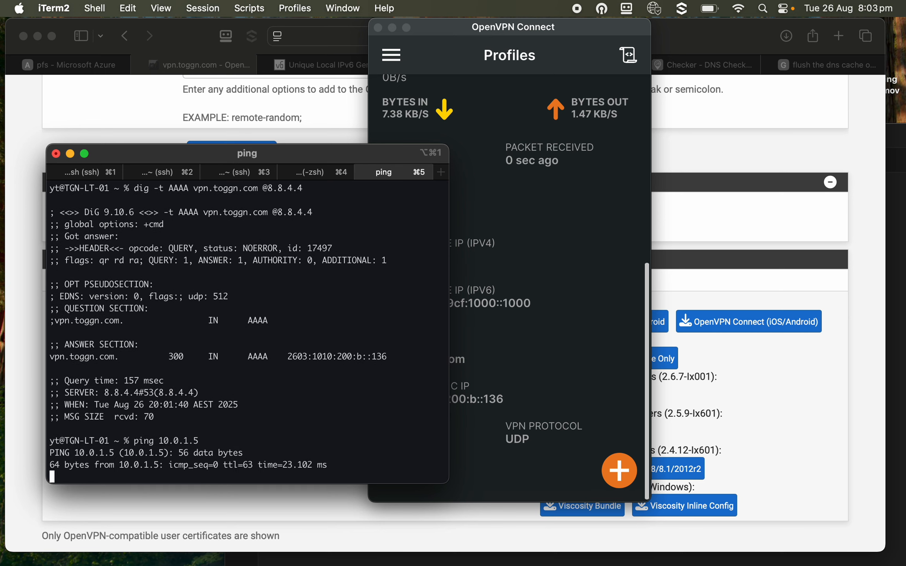
key("ctrl+c")
Try to open an SSH session as user ja with the command ssh -l ja -10.0.1.5.
type("ssh -")
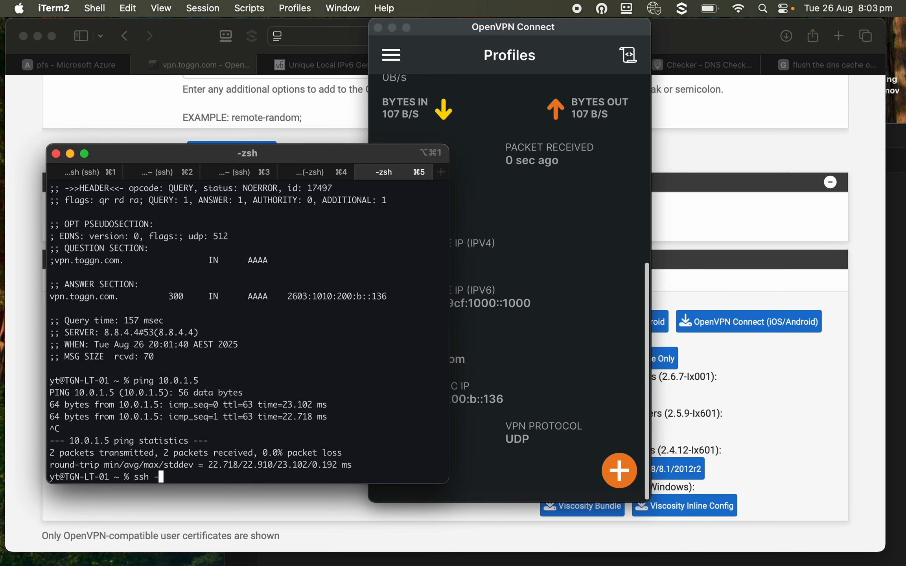
type("l 10.0.1.5")
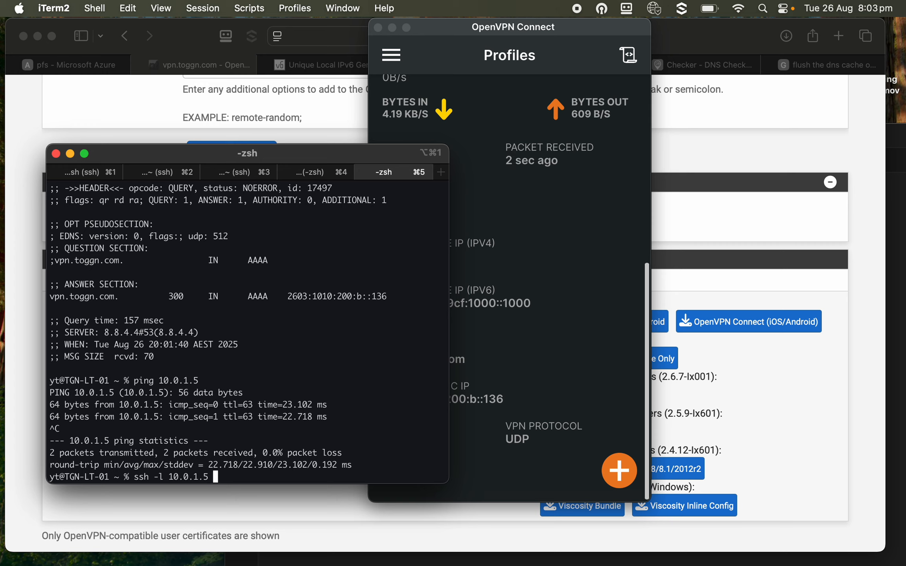
key("Left")
key("Left")
key("Left")
key("Left")
key("Left")
key("Left")
key("Left")
key("Left")
type("ja -p")
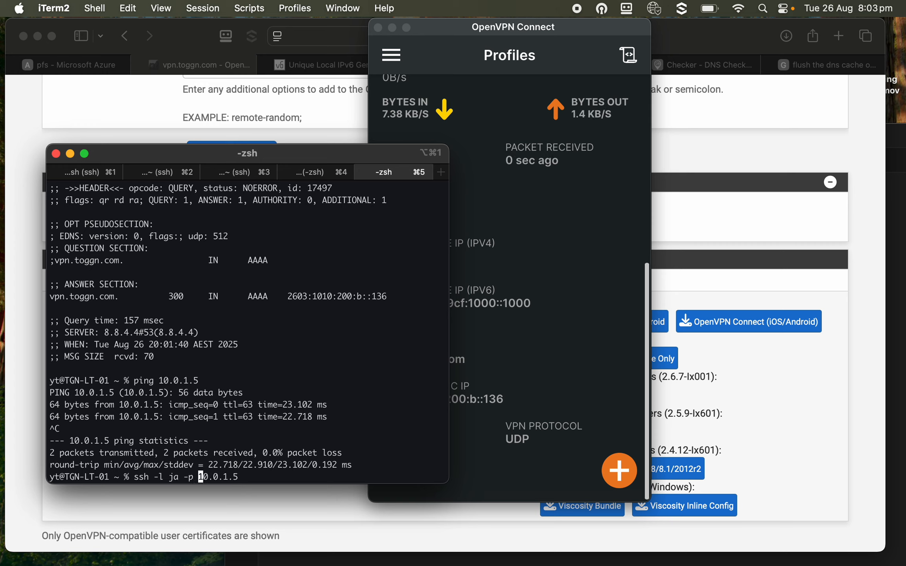
key("BackSpace")
key("BackSpace")
key("Return")
Correct the previous command to ssh -l ja 10.0.1.5, run it and accept the host key with yes.
key("Up")
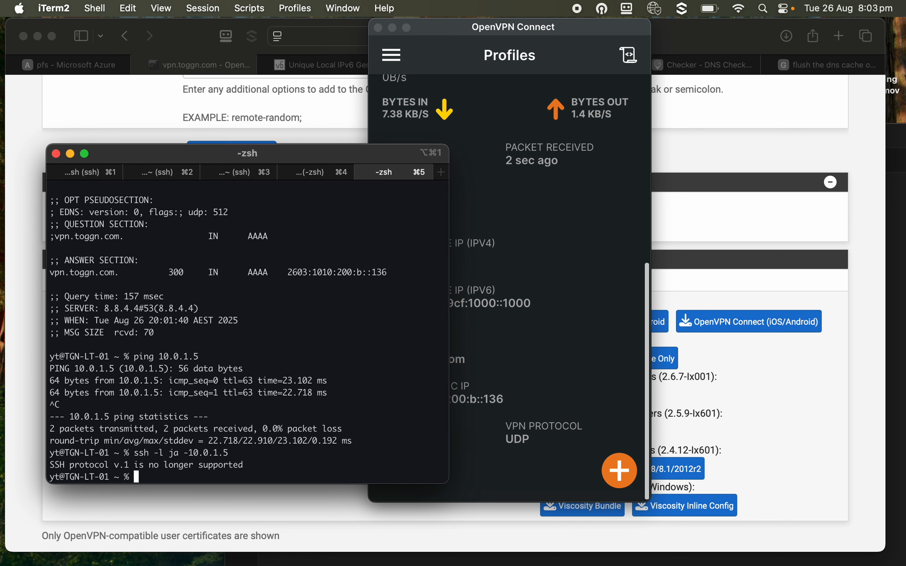
key("ctrl+e")
key("Left")
key("Left")
key("Left")
key("Left")
key("Left")
key("Left")
key("Left")
key("Left")
key("Left")
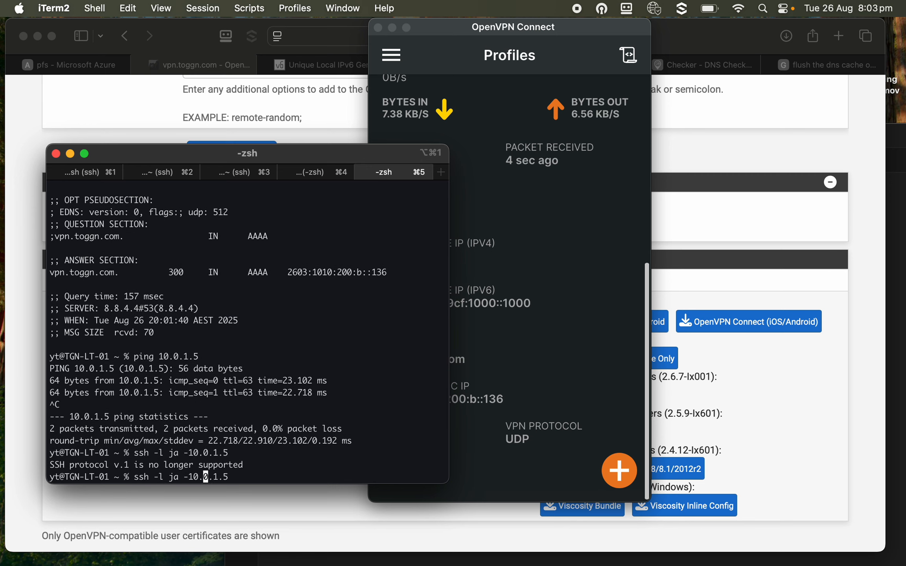
key("BackSpace")
key("Return")
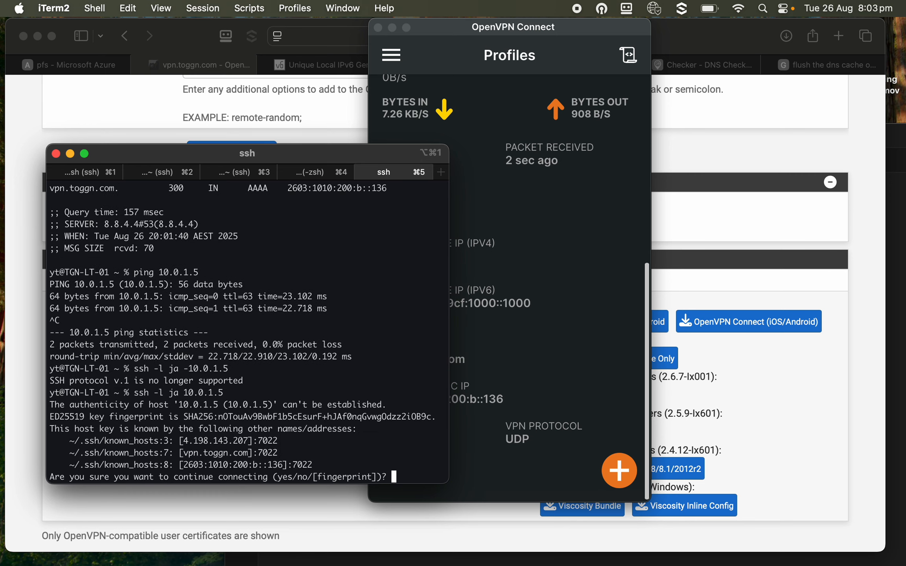
type("yes")
key("Return")
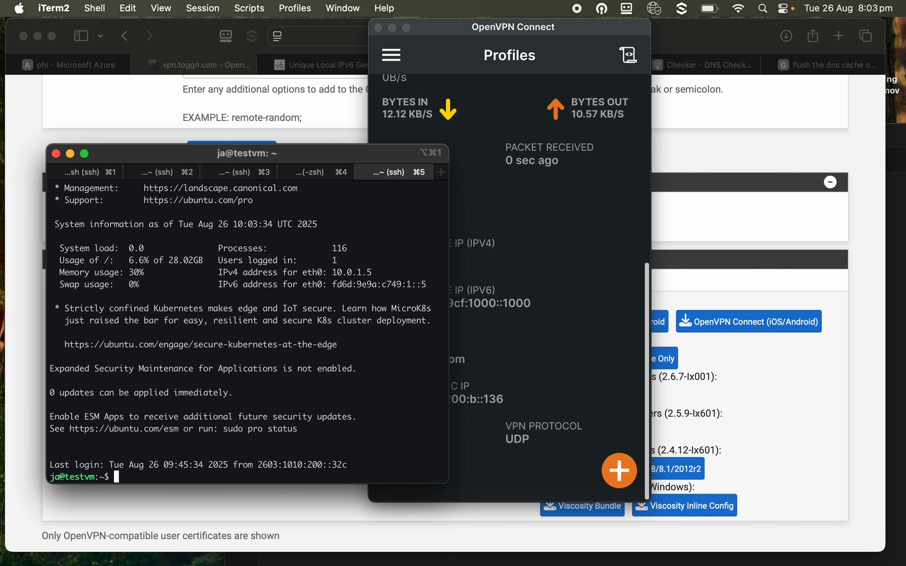
Exit the SSH session on testvm and recall the previous ssh command without running it.
type("exit")
key("Return")
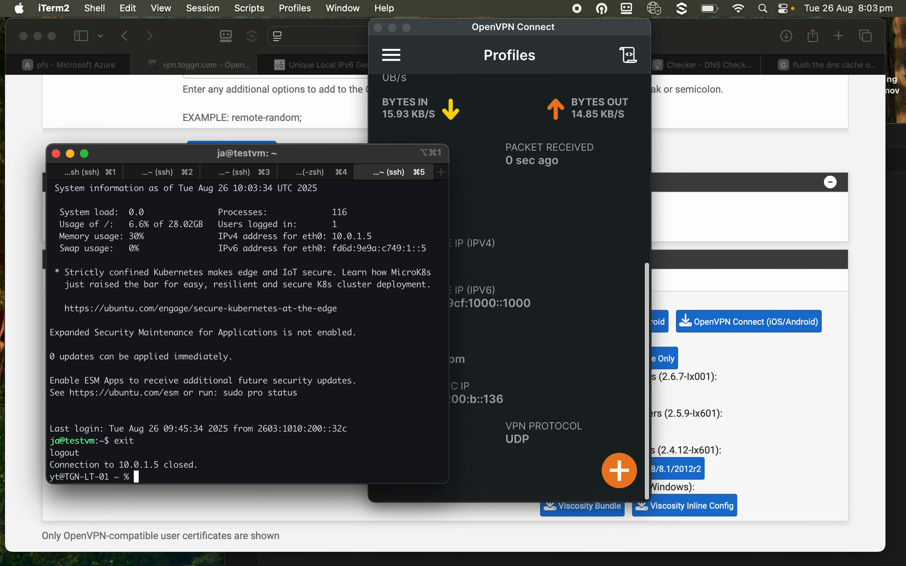
key("Up")
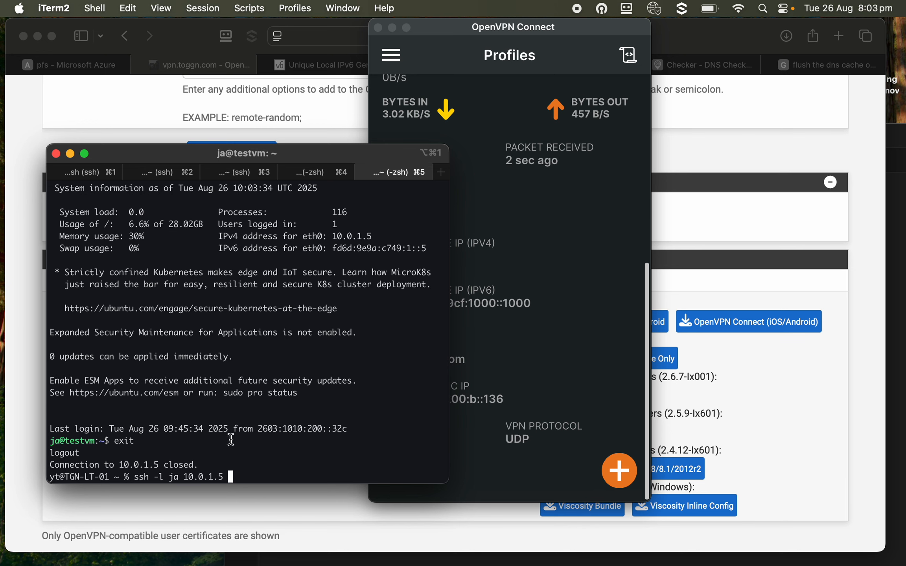
Switch to Safari and open testvm from the Azure portal's virtual machines list to view its overview properties.
left_click(258, 515)
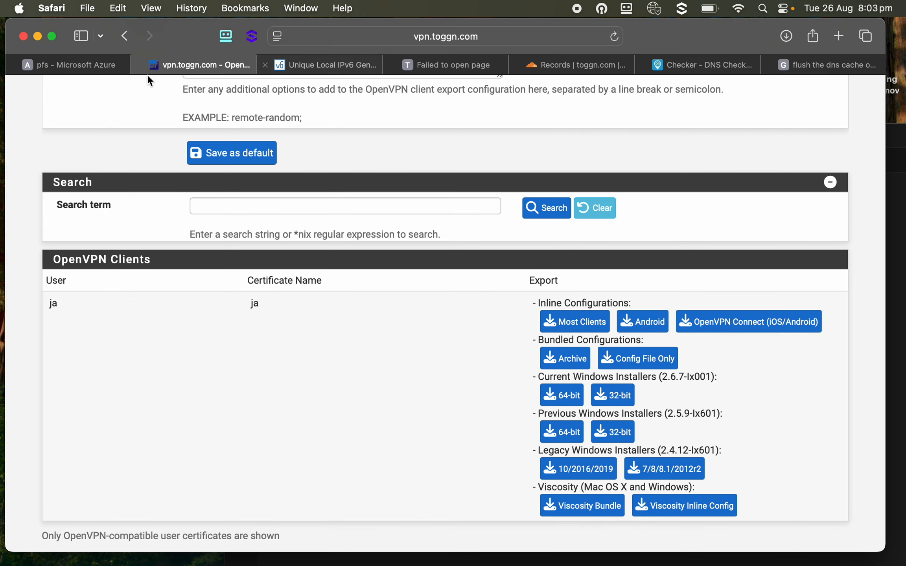
left_click(76, 63)
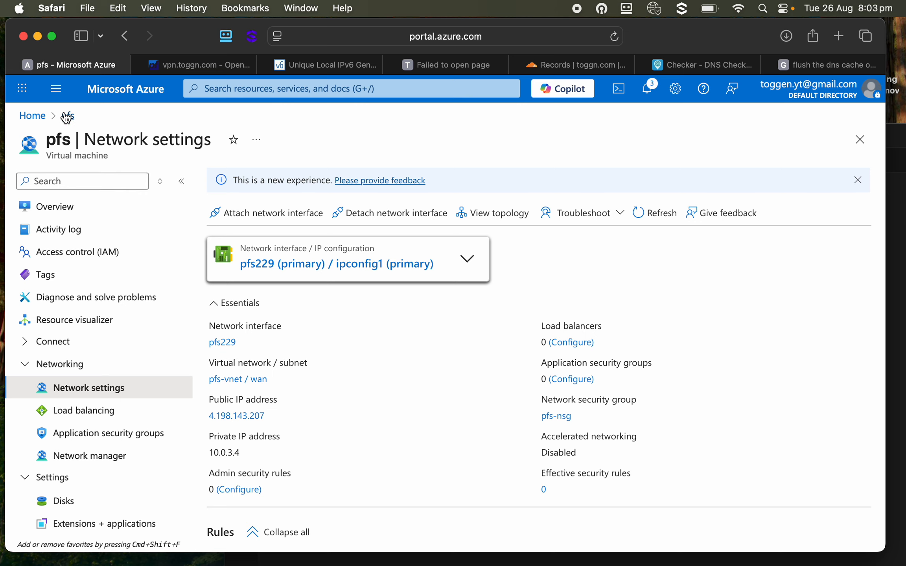
left_click(32, 115)
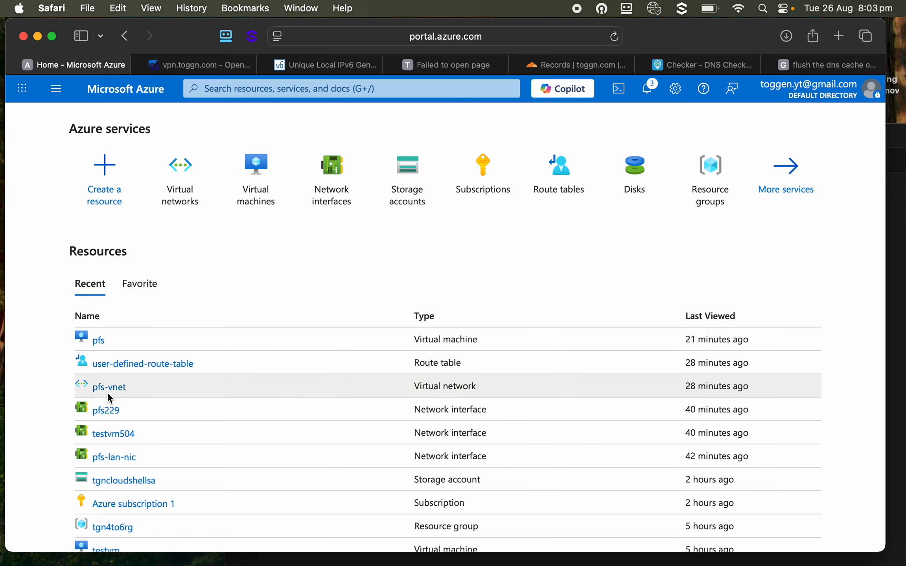
left_click(252, 192)
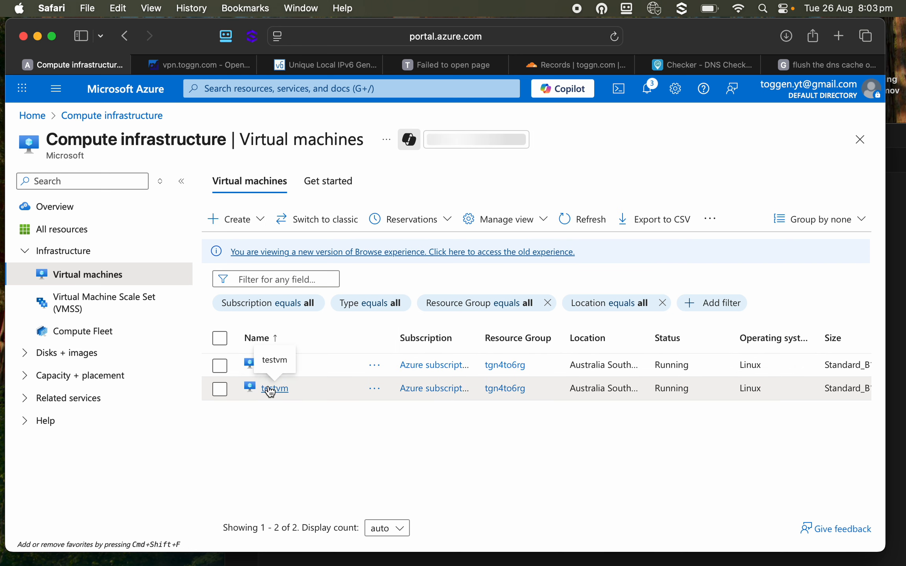
left_click(269, 389)
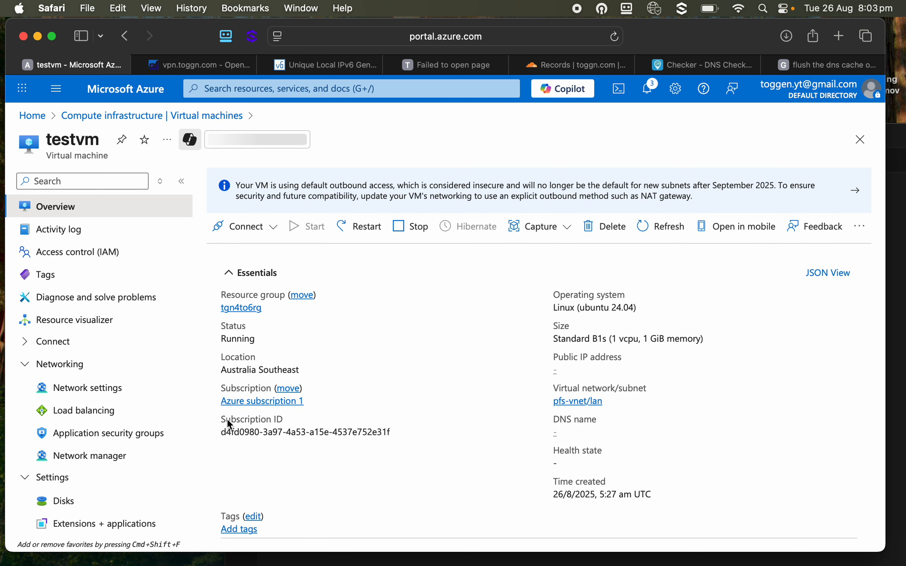
scroll(231, 428, "down", 5)
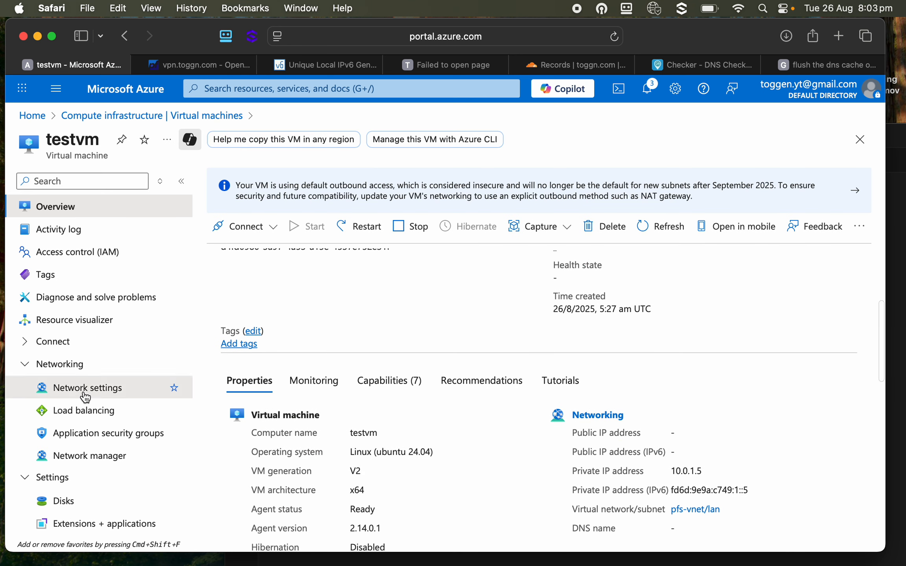
In testvm's network settings, select the ipv6config IP configuration and copy its private IPv6 address.
left_click(57, 389)
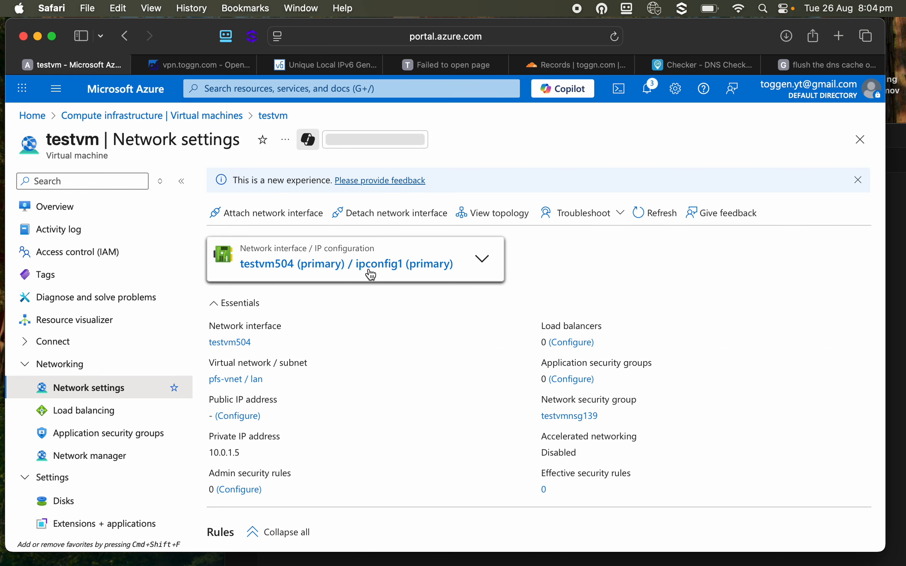
left_click(482, 261)
left_click(366, 320)
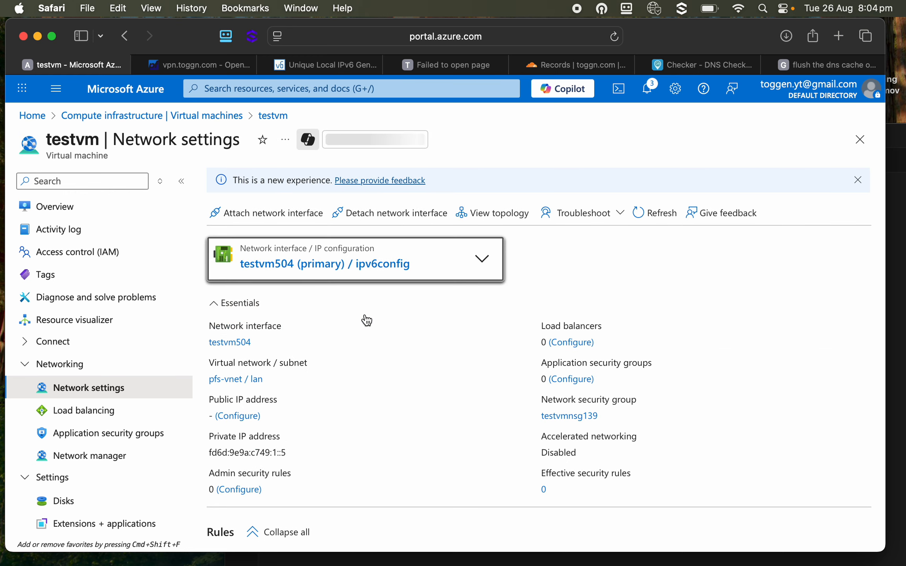
left_click(292, 454)
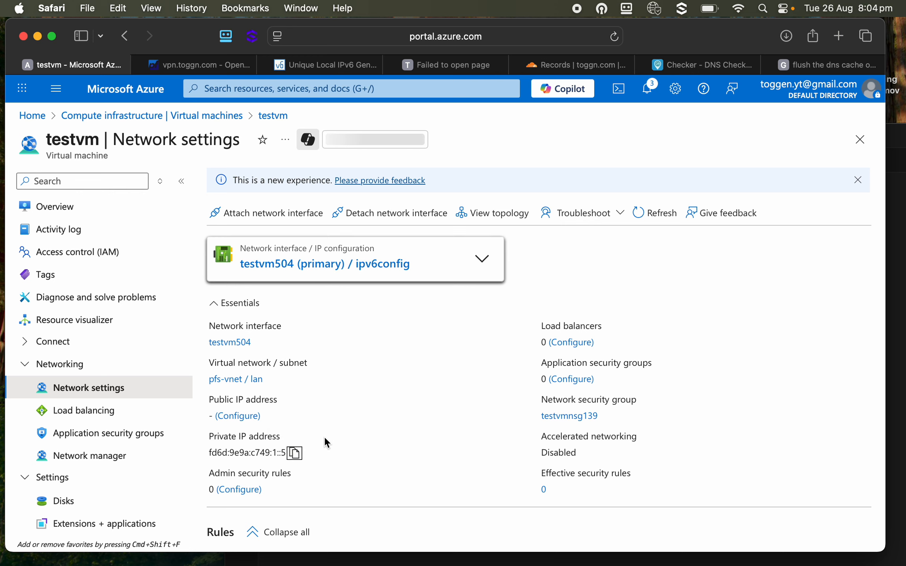
Switch to iTerm2, change the recalled command to ssh -l ja fd6d:9e9a:c749:1::5, run it and accept the host key with yes.
key("super+Tab")
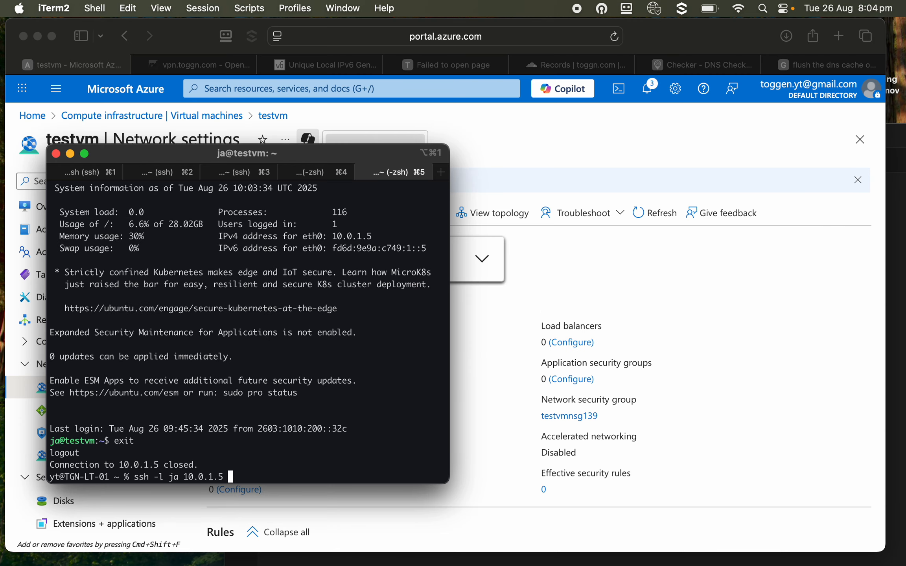
key("BackSpace")
key("BackSpace")
key("BackSpace")
key("BackSpace")
key("BackSpace")
key("BackSpace")
key("BackSpace")
key("BackSpace")
key("BackSpace")
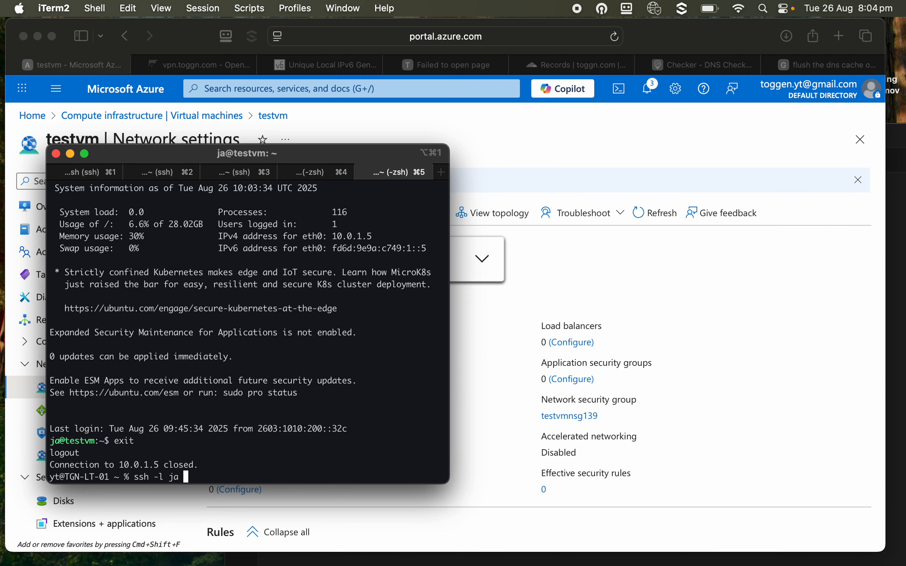
key("super+v")
key("Return")
type("yes")
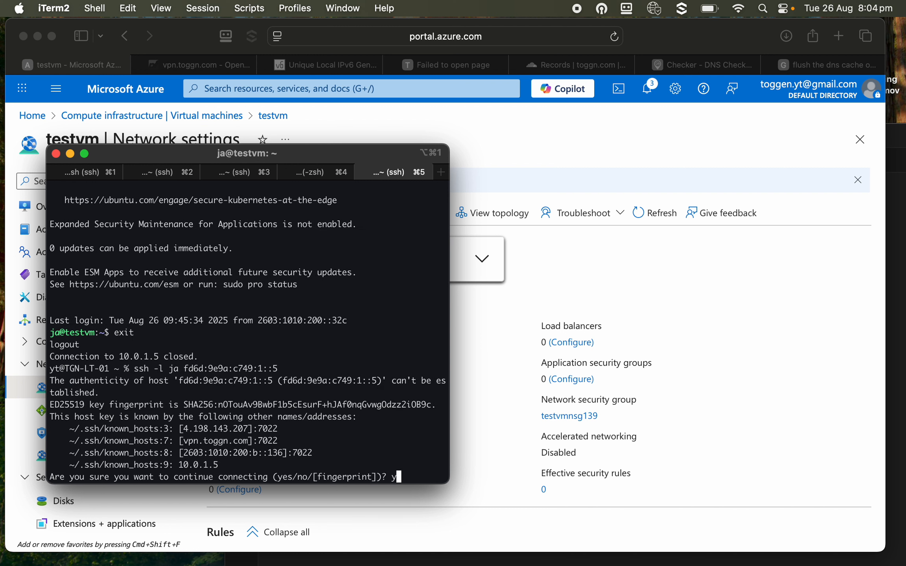
key("Return")
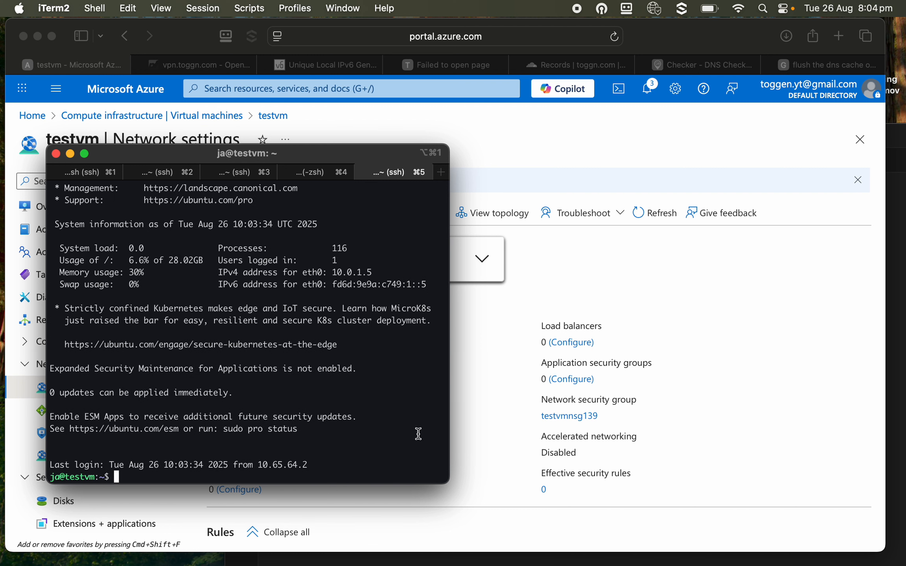
Switch to Safari and load whatismyip.com in the DNS checker tab to check the public IPv4 and IPv6 addresses.
left_click(560, 275)
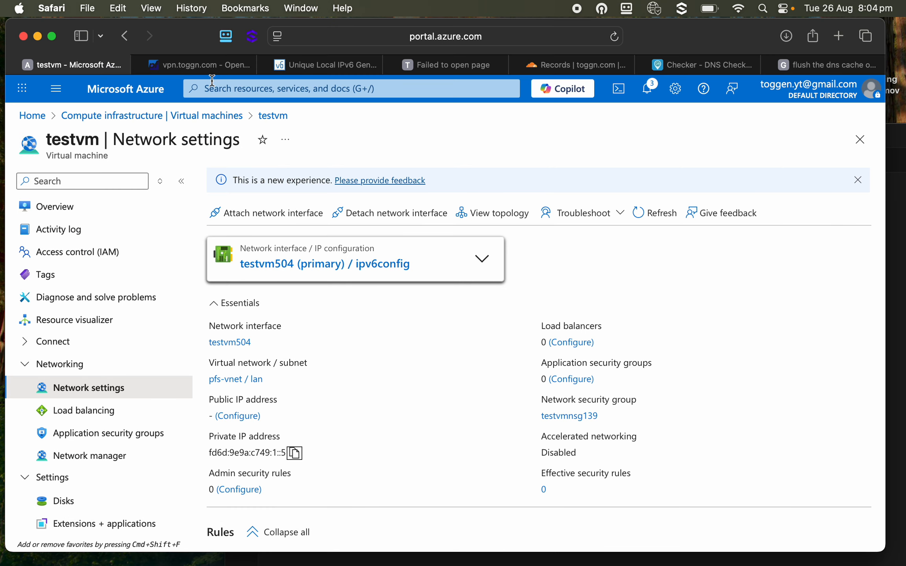
left_click(208, 66)
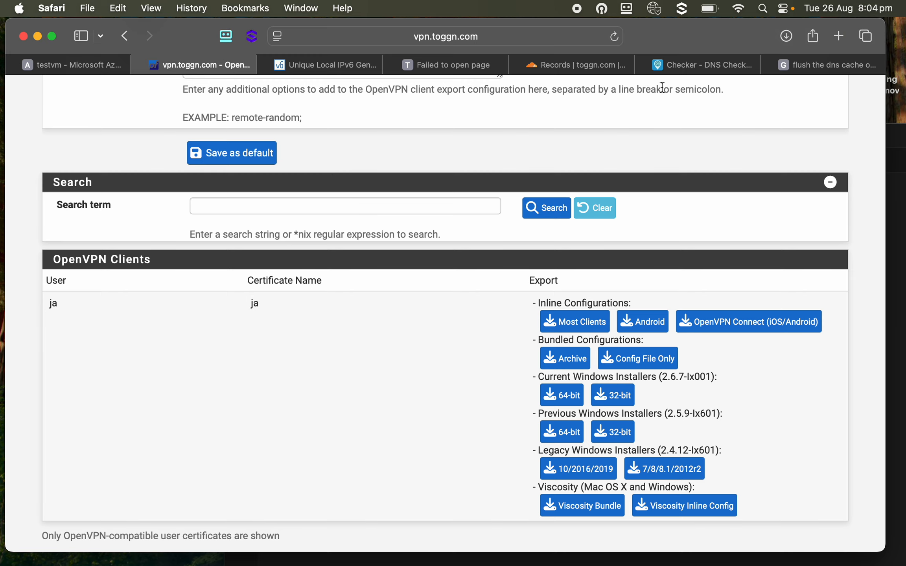
left_click(688, 65)
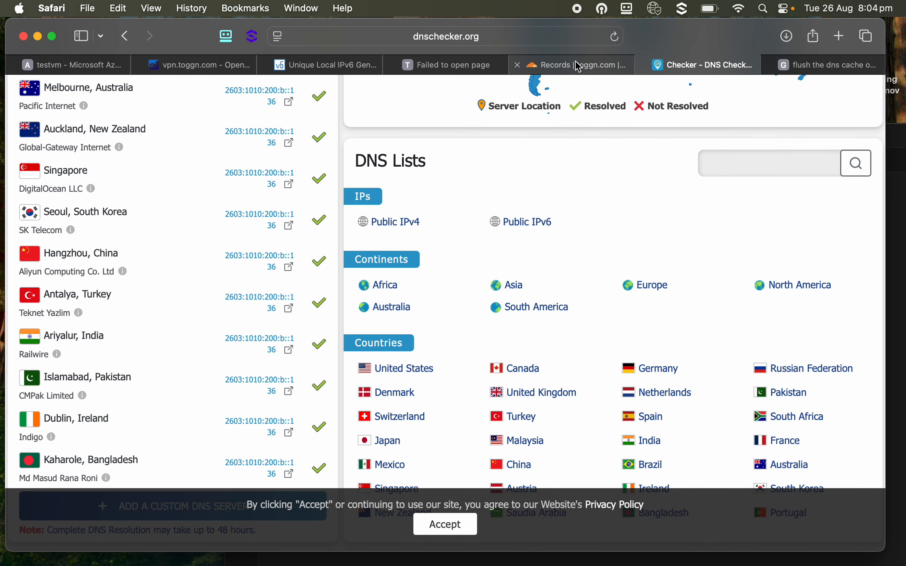
left_click(549, 36)
type("what")
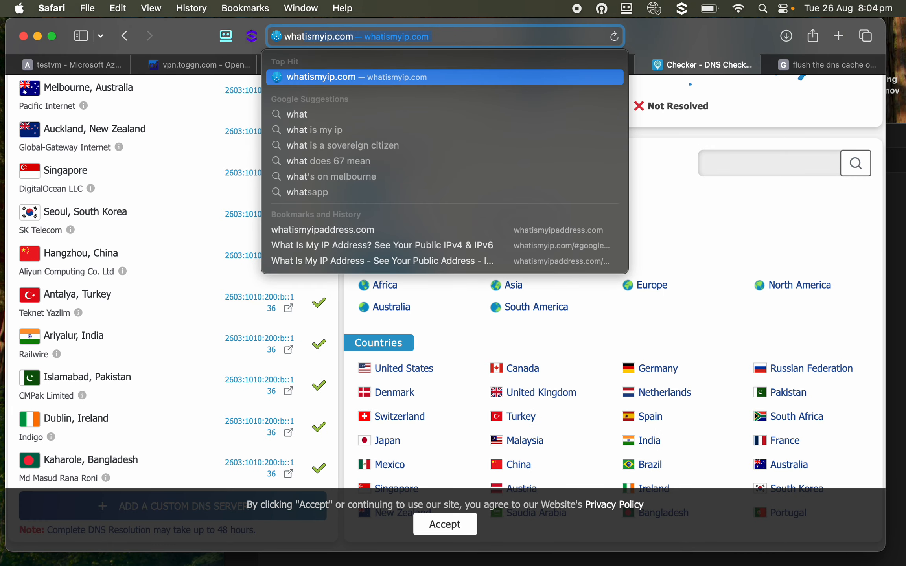
key("Return")
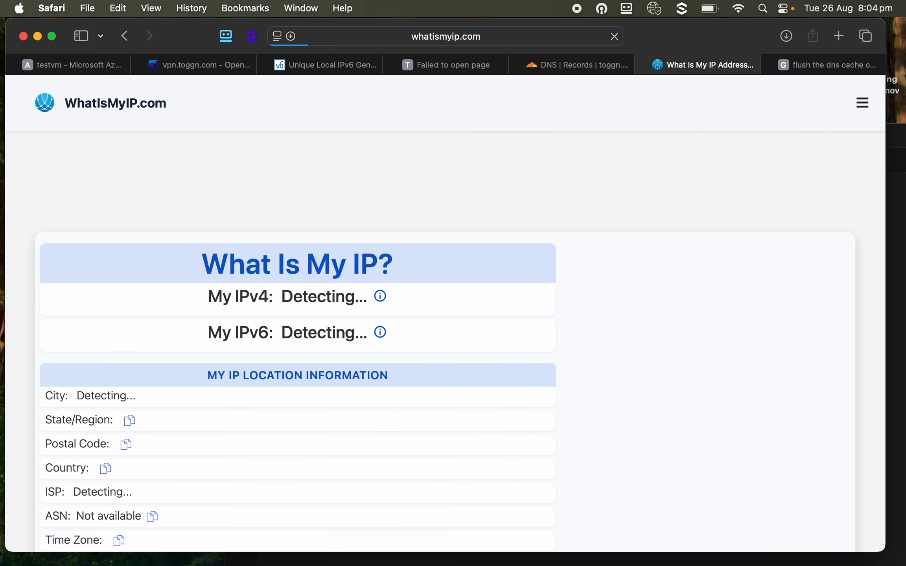
Switch to VS Code, move its window beside the What Is My IP results, and select the two noted public server addresses for comparison.
key("super+Tab")
key("super+Tab")
key("super+Tab")
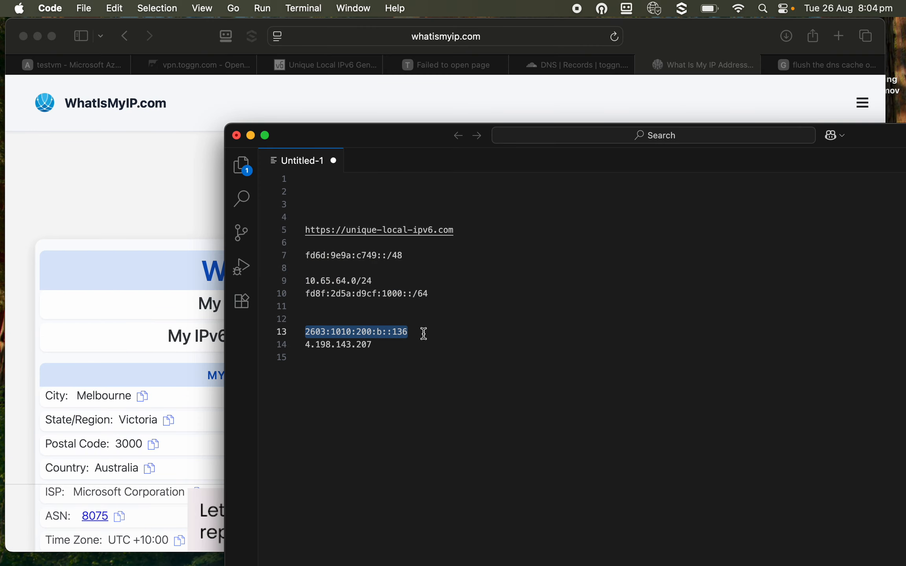
left_click(444, 341)
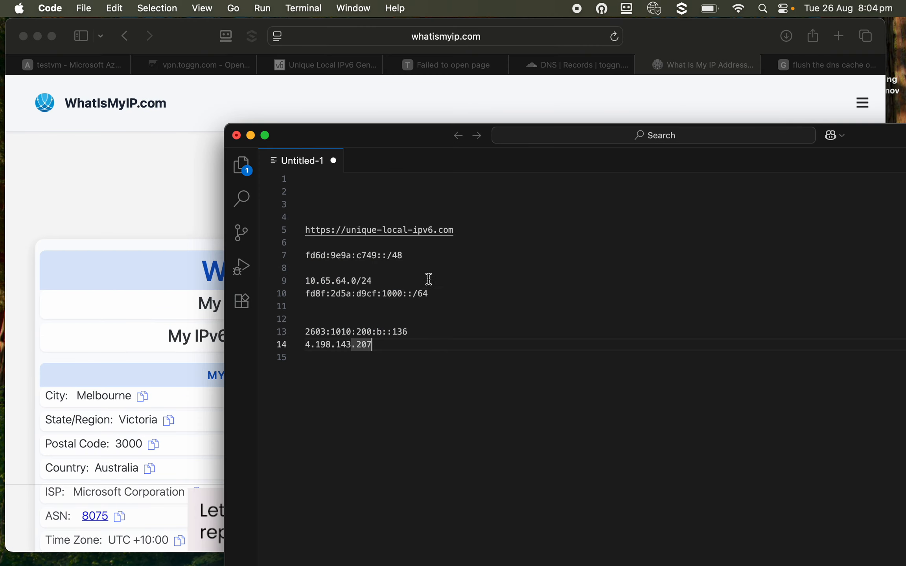
left_click_drag(387, 142, 644, 121)
left_click_drag(645, 324, 562, 309)
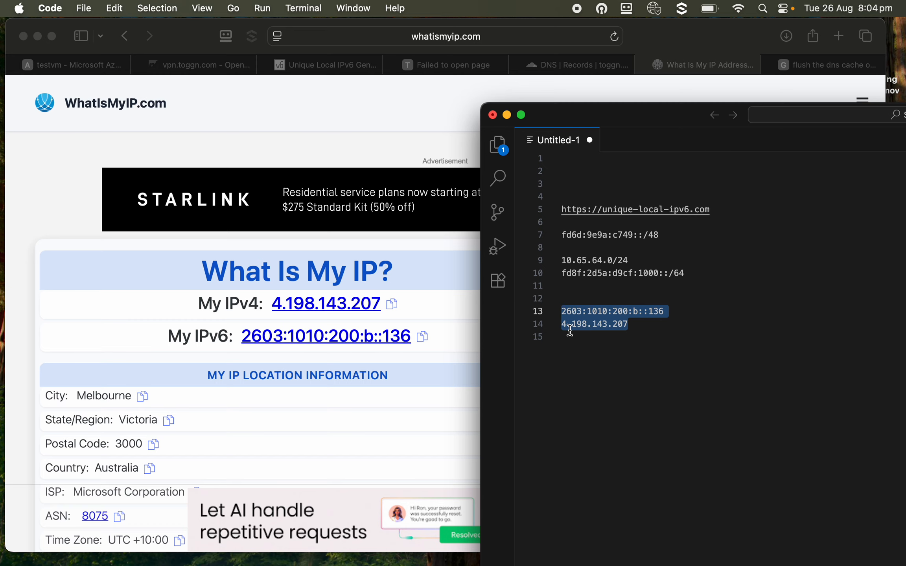
Return to Safari, look through the open tabs, and go back to the Azure portal's home page.
left_click(336, 144)
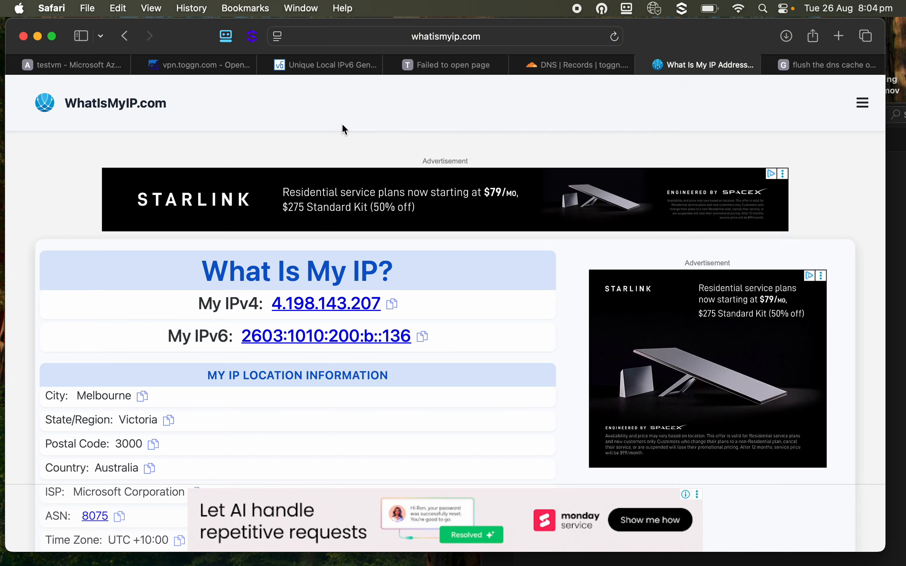
left_click(469, 70)
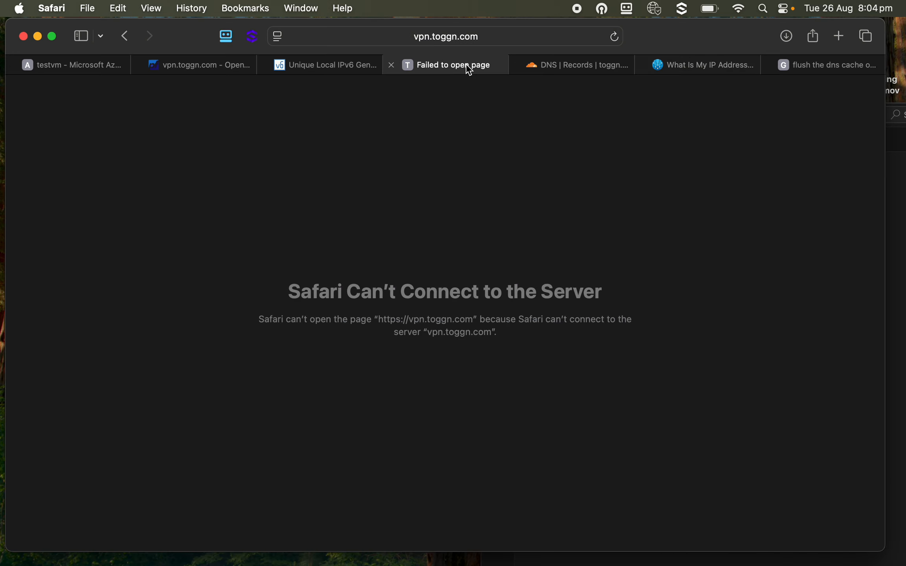
left_click(316, 74)
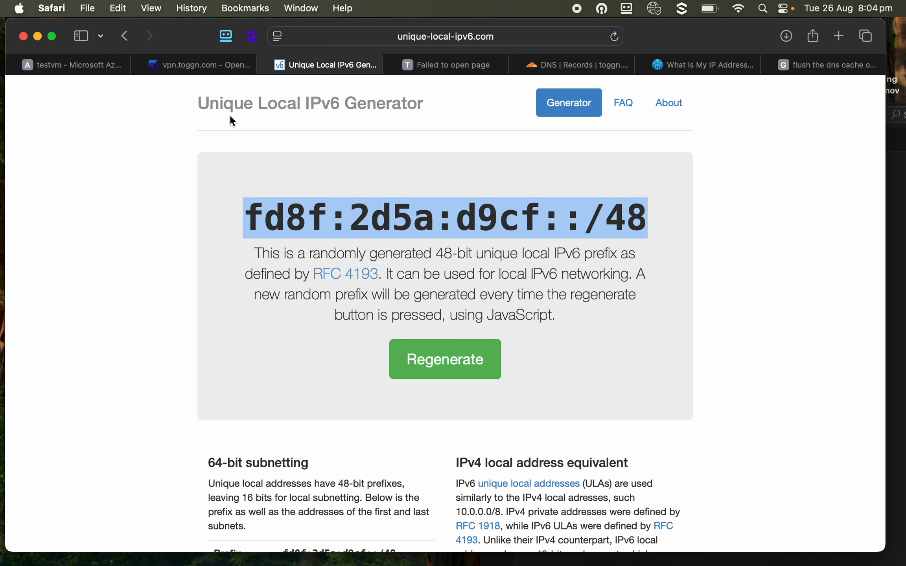
left_click_drag(230, 116, 489, 115)
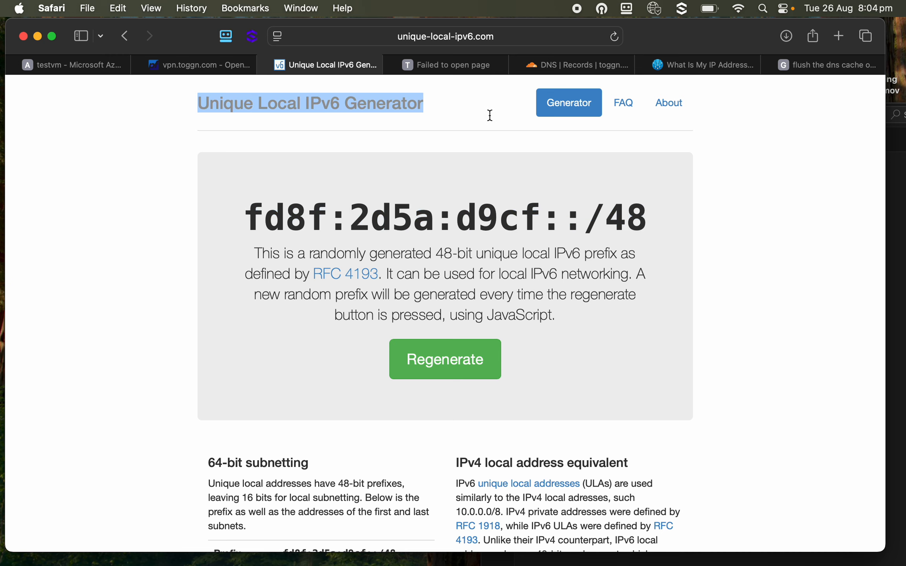
left_click(199, 66)
left_click(90, 64)
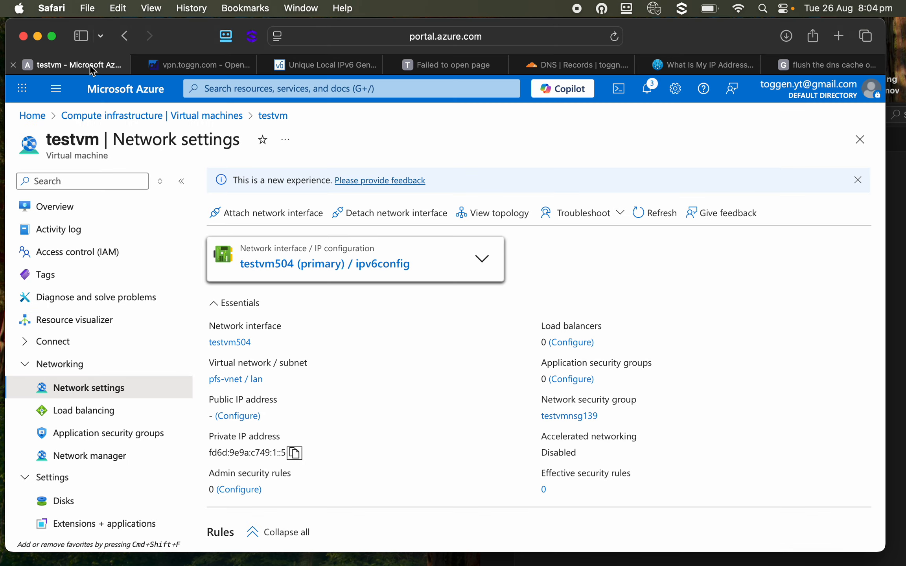
left_click(33, 117)
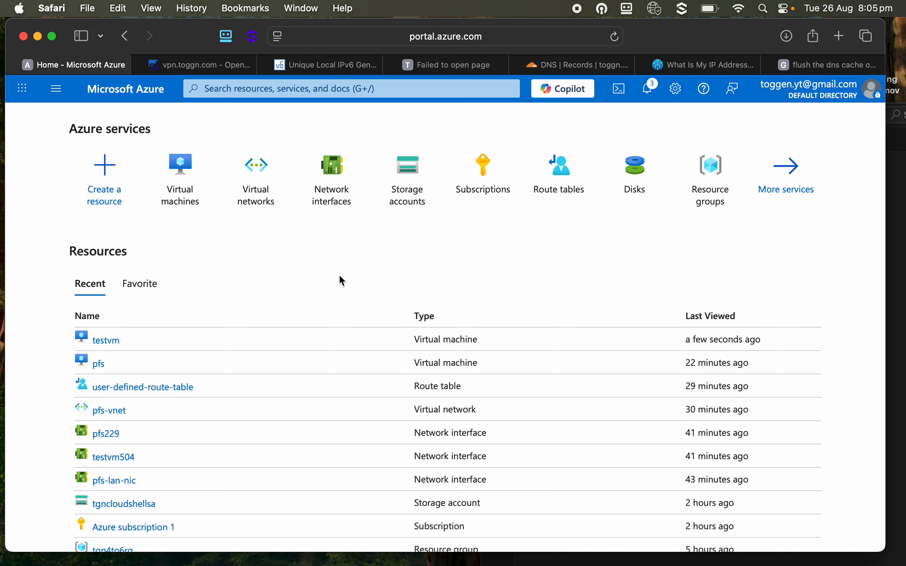
key("super+Tab")
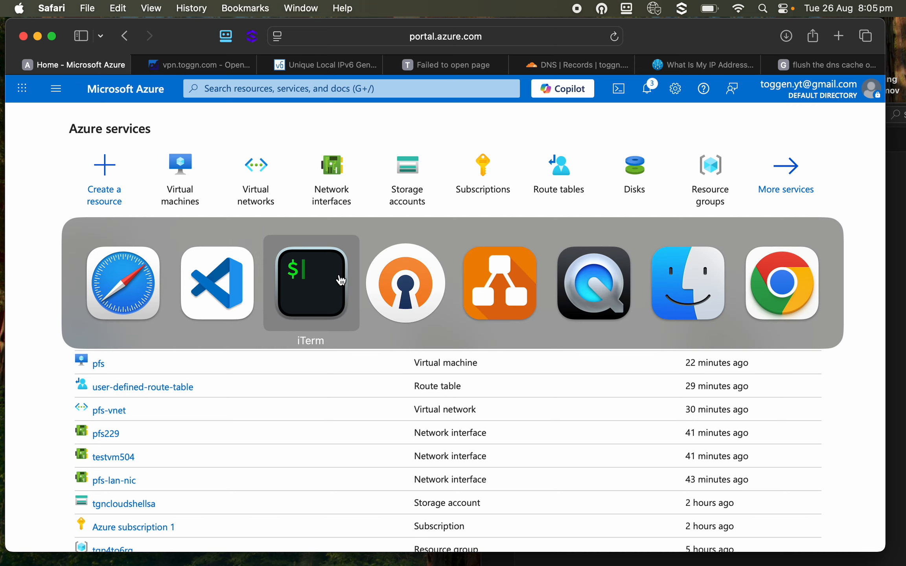
left_click(597, 280)
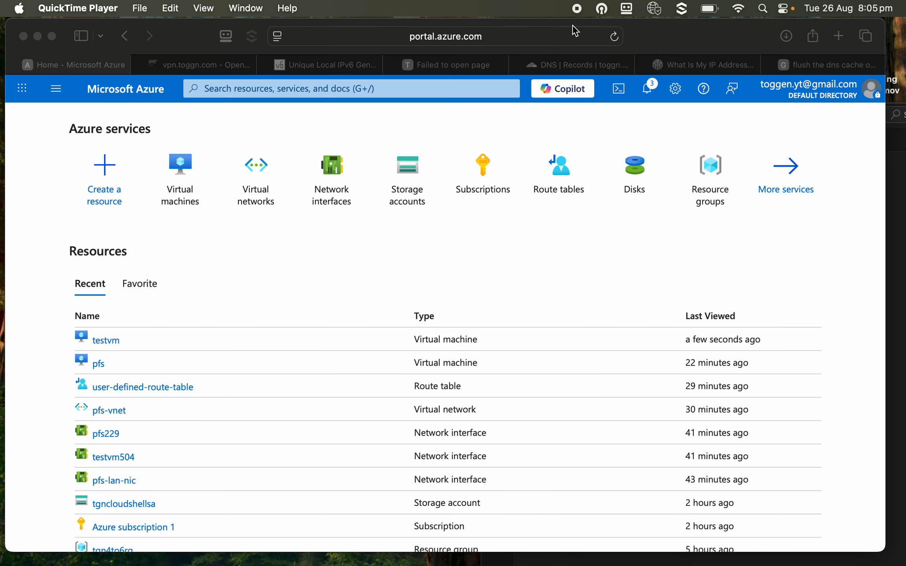